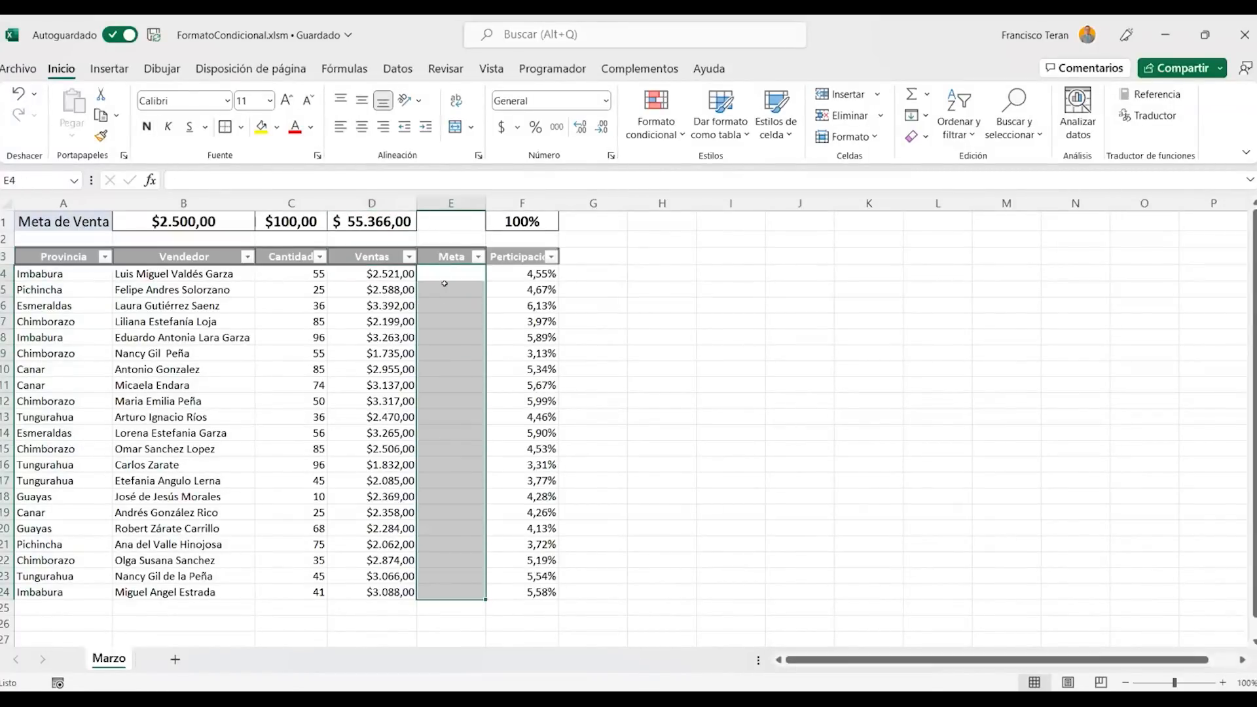
pyautogui.click(440, 273)
pyautogui.moveTo(496, 275); pyautogui.dragTo(515, 591)
pyautogui.moveTo(506, 274); pyautogui.dragTo(163, 268)
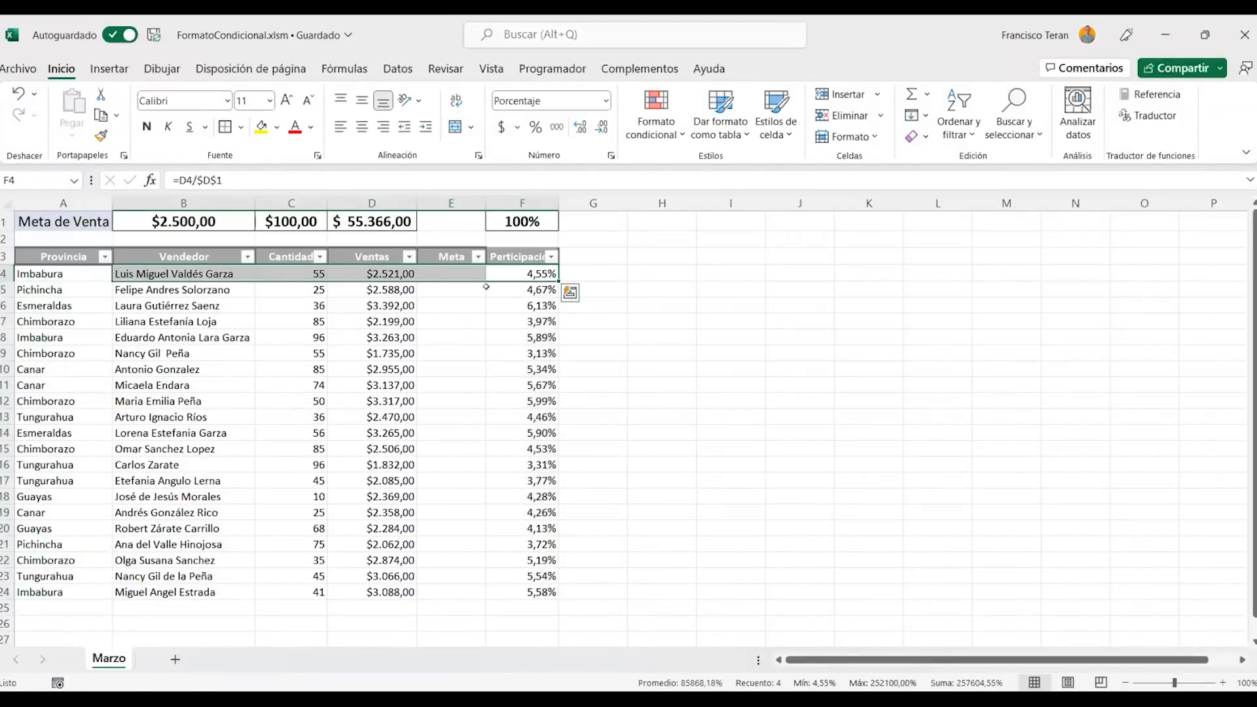
pyautogui.moveTo(499, 288); pyautogui.dragTo(377, 289)
pyautogui.moveTo(504, 306); pyautogui.dragTo(381, 306)
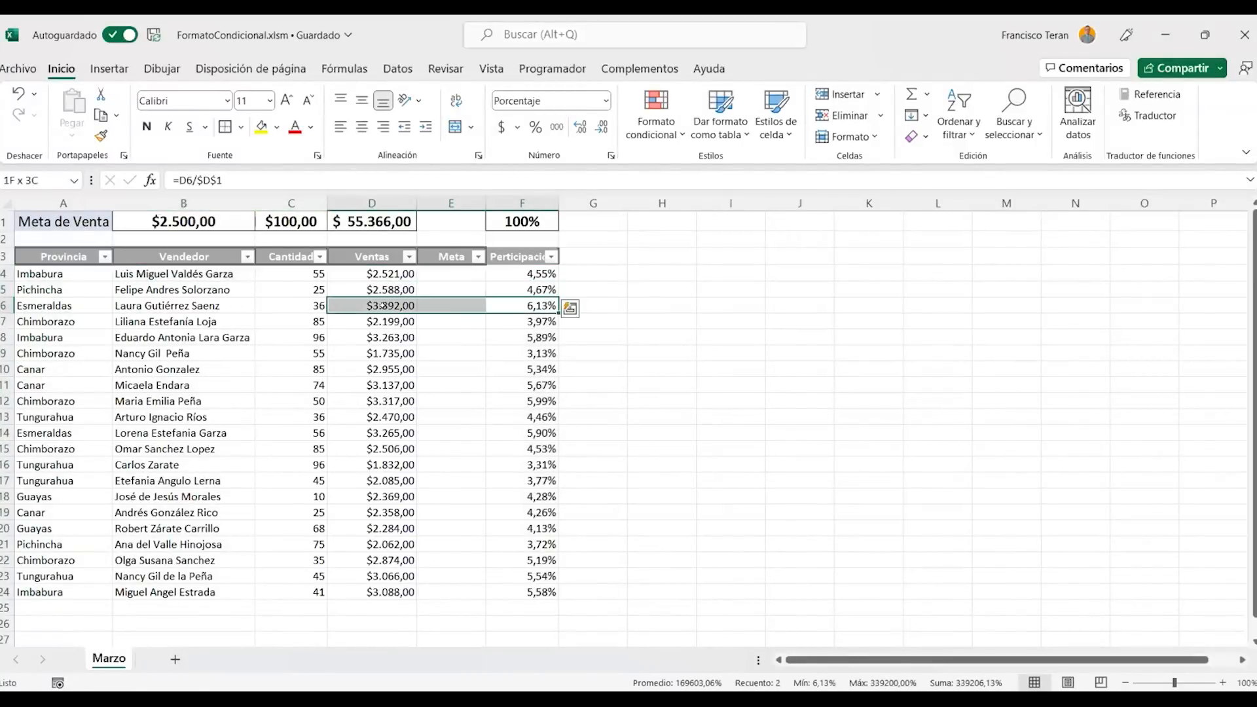
pyautogui.click(517, 353)
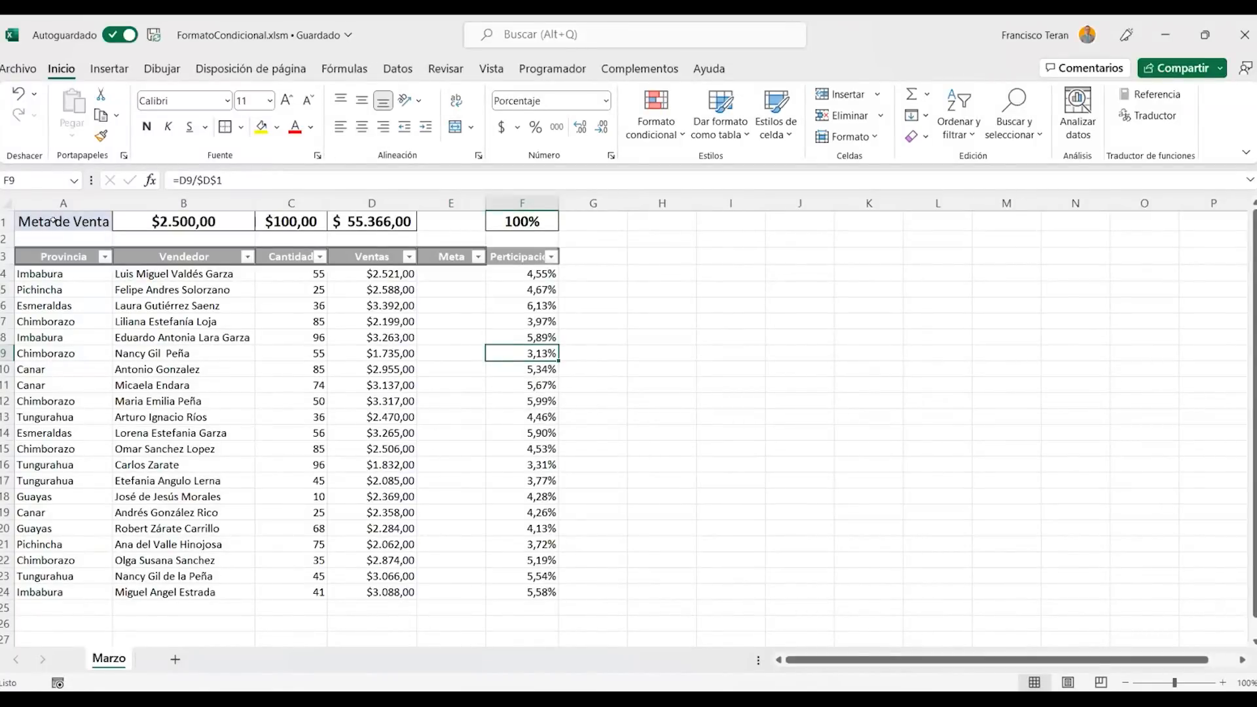
# Widen column A slightly so the bold "Meta de Venta" label in A1 fits its cell
pyautogui.click(90, 225)
pyautogui.click(146, 126)
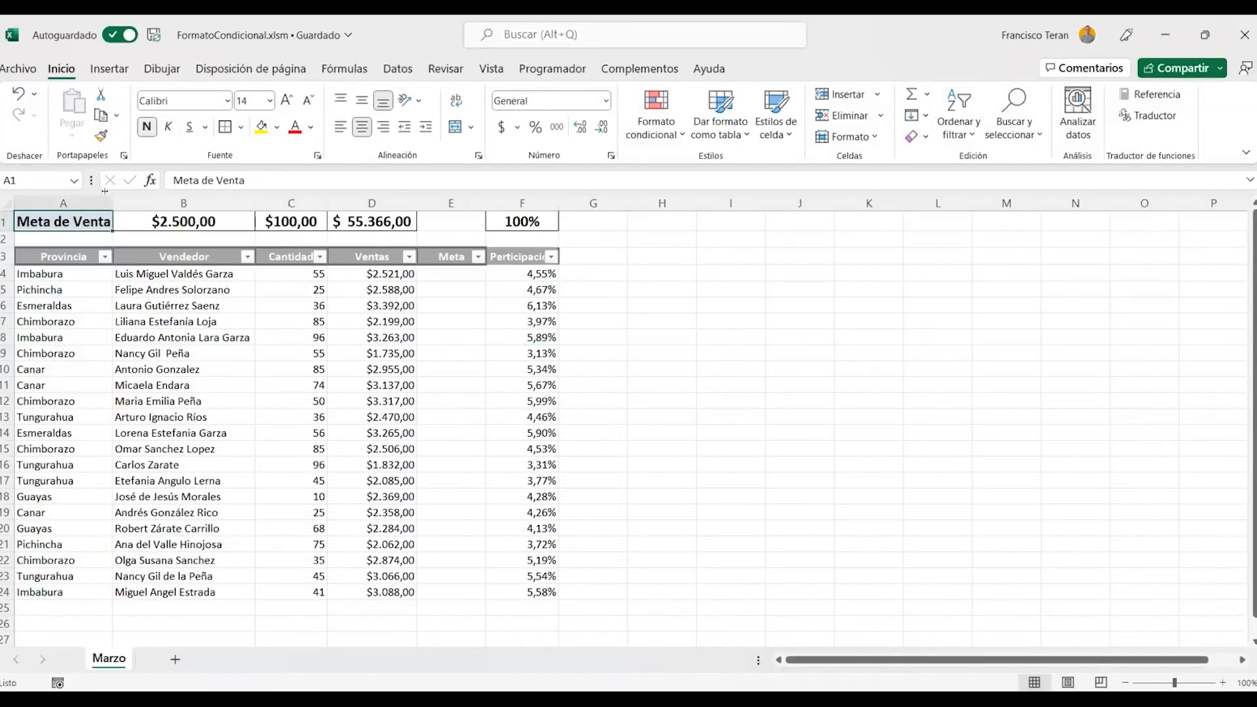
pyautogui.moveTo(113, 193); pyautogui.dragTo(115, 193)
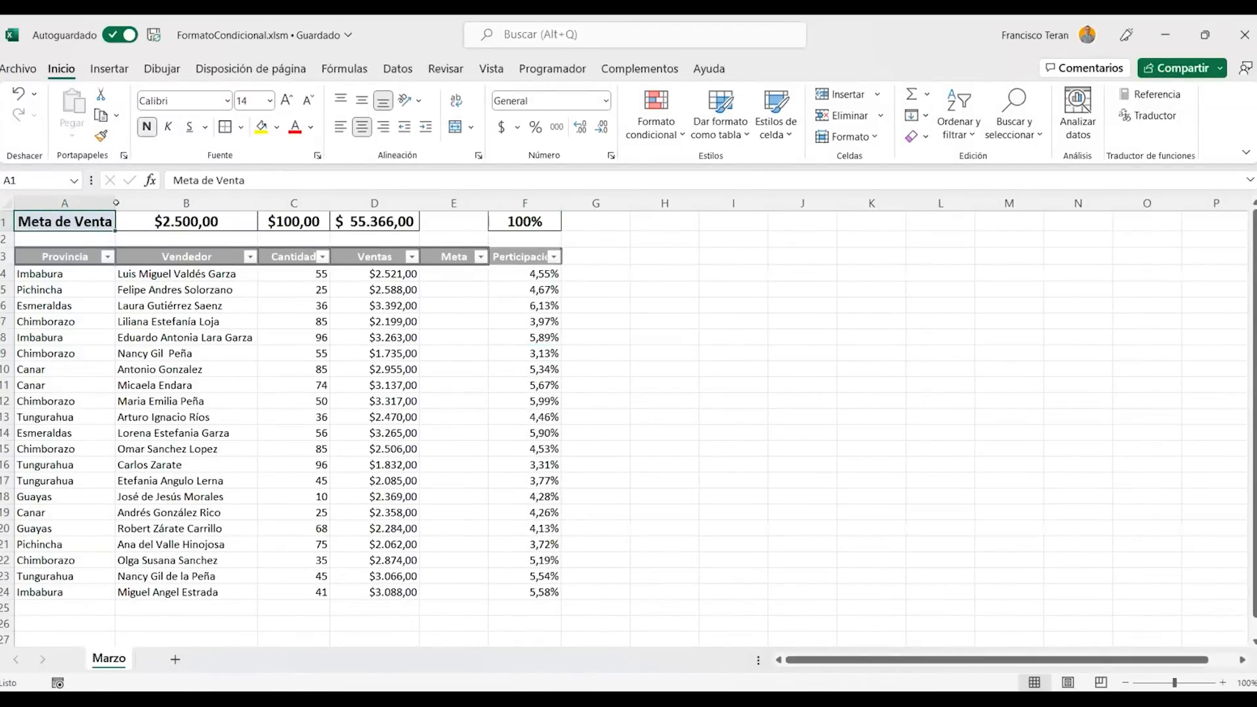
# Examine the sales goal in B1, the Ventas figures, and the conditional formatting rule types available for them
pyautogui.click(153, 221)
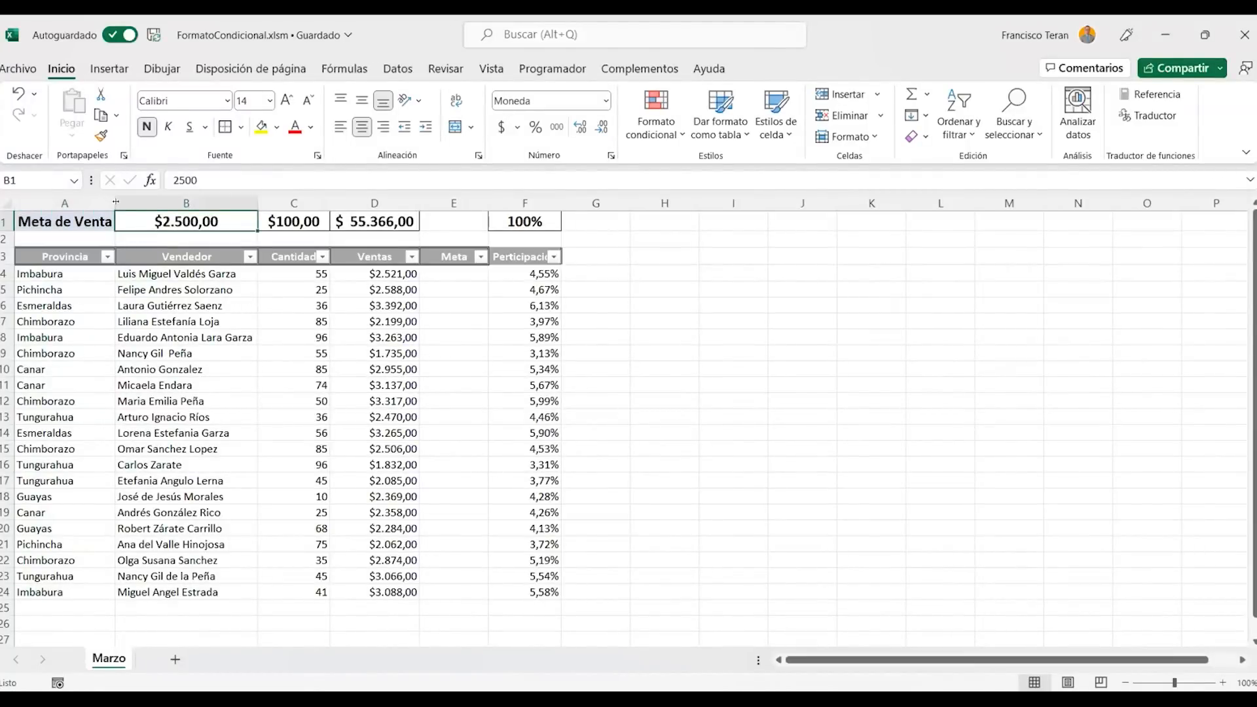
pyautogui.moveTo(373, 274); pyautogui.dragTo(405, 496)
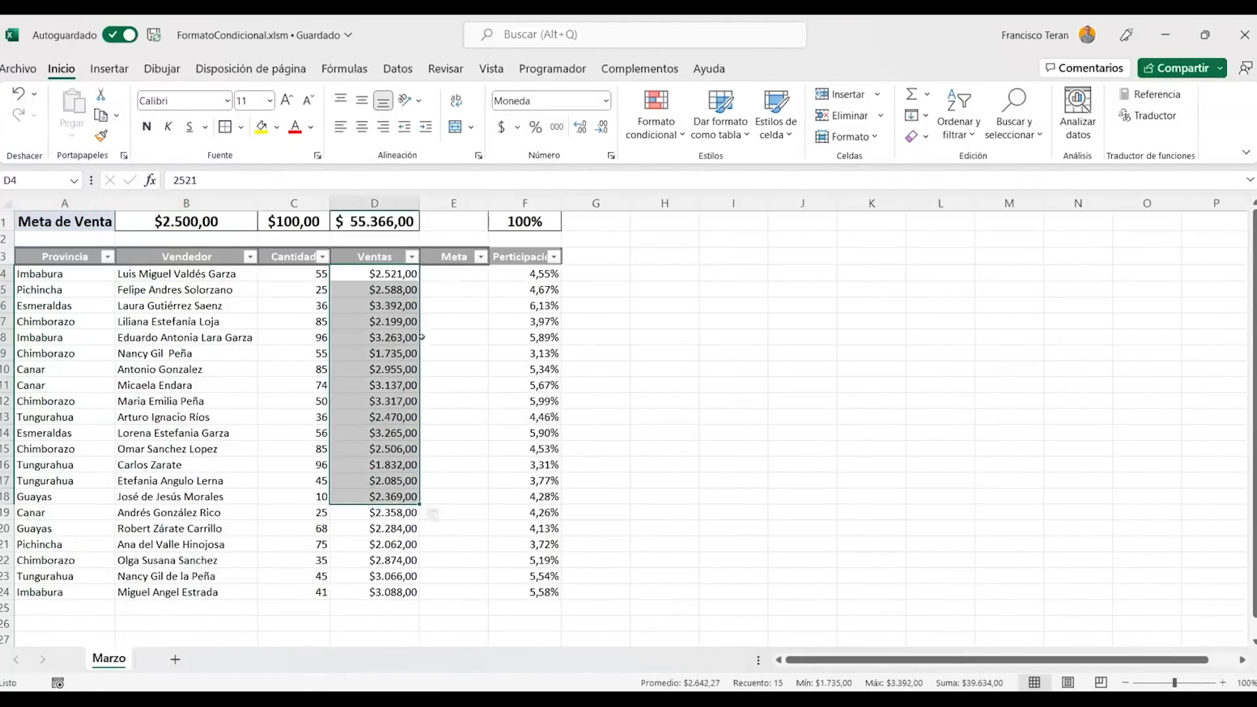
pyautogui.click(444, 309)
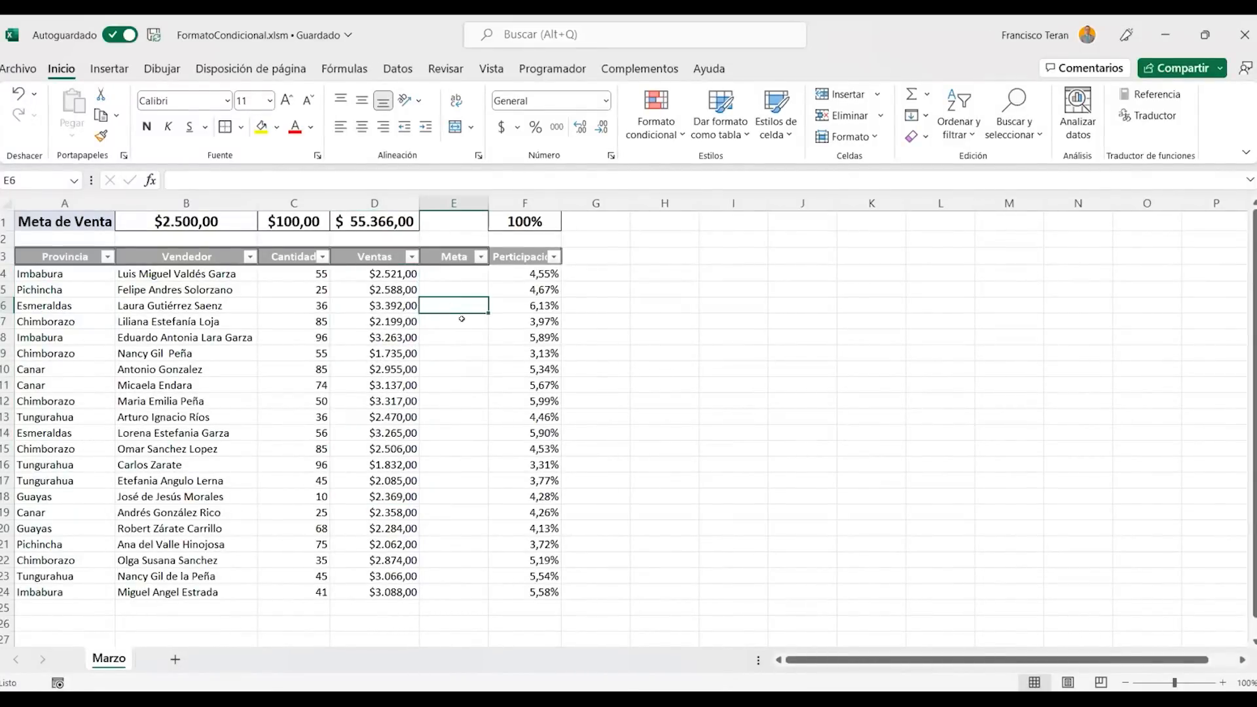
pyautogui.click(655, 126)
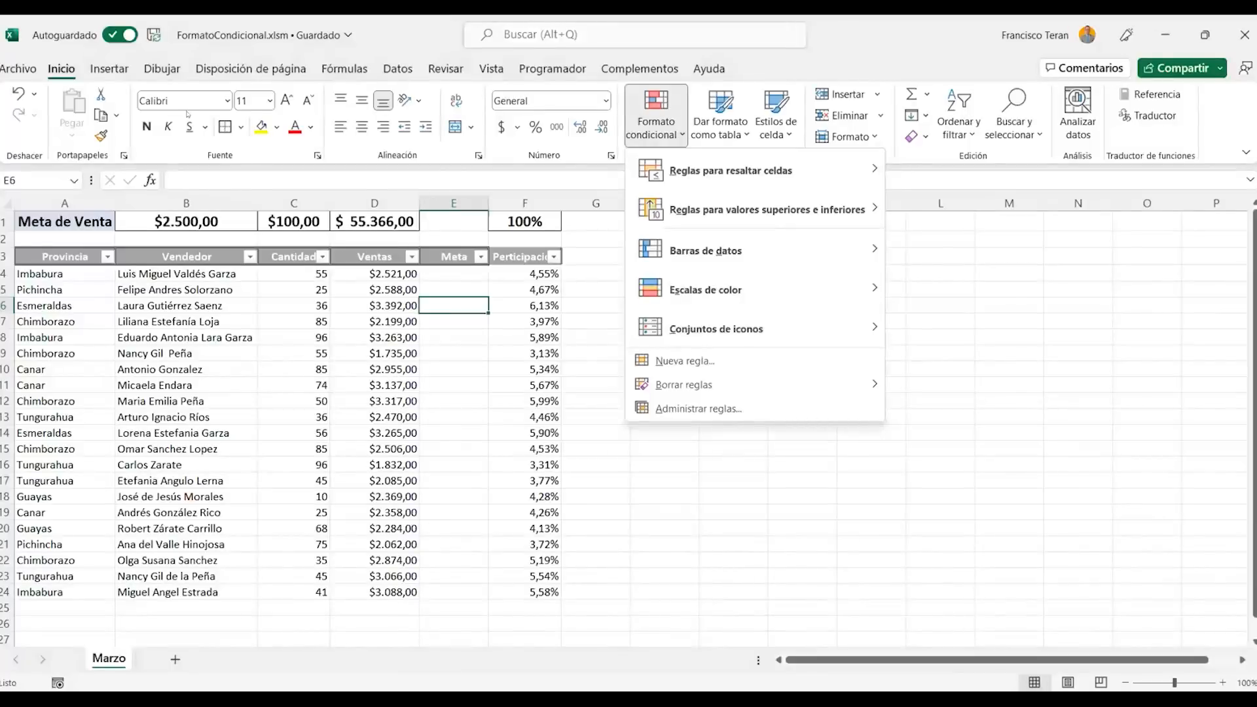
pyautogui.click(52, 72)
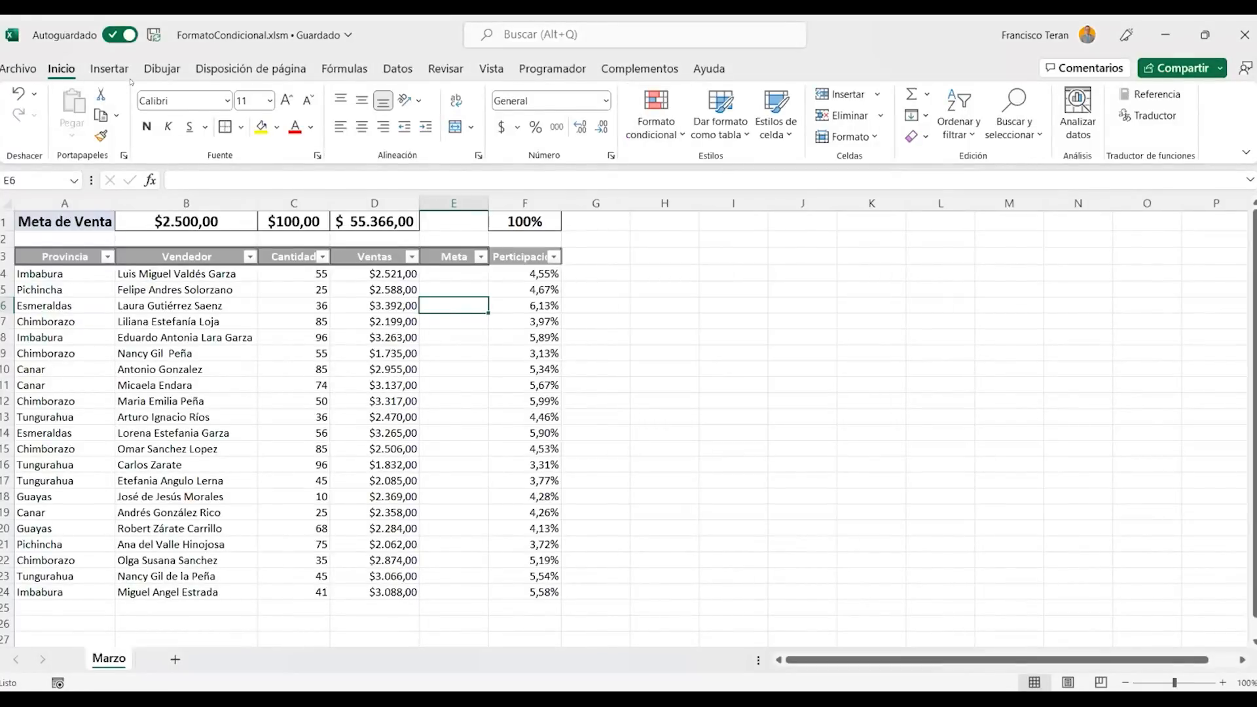
pyautogui.click(674, 131)
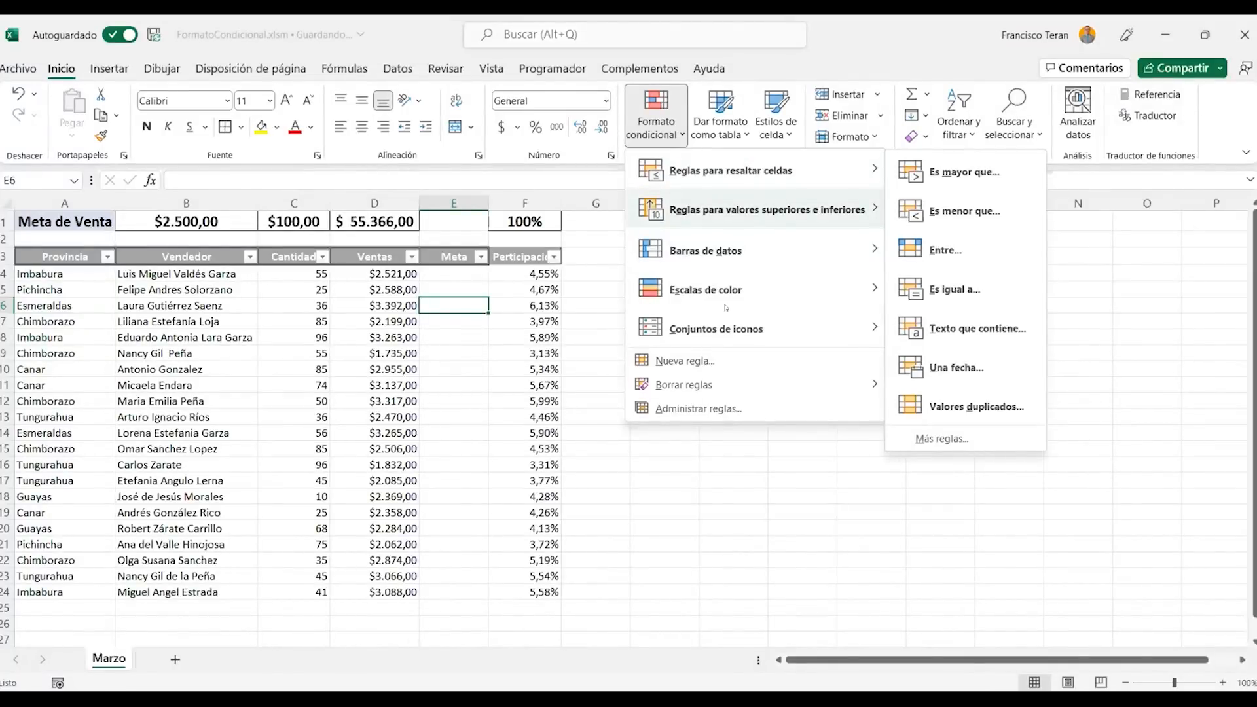
pyautogui.moveTo(725, 253)
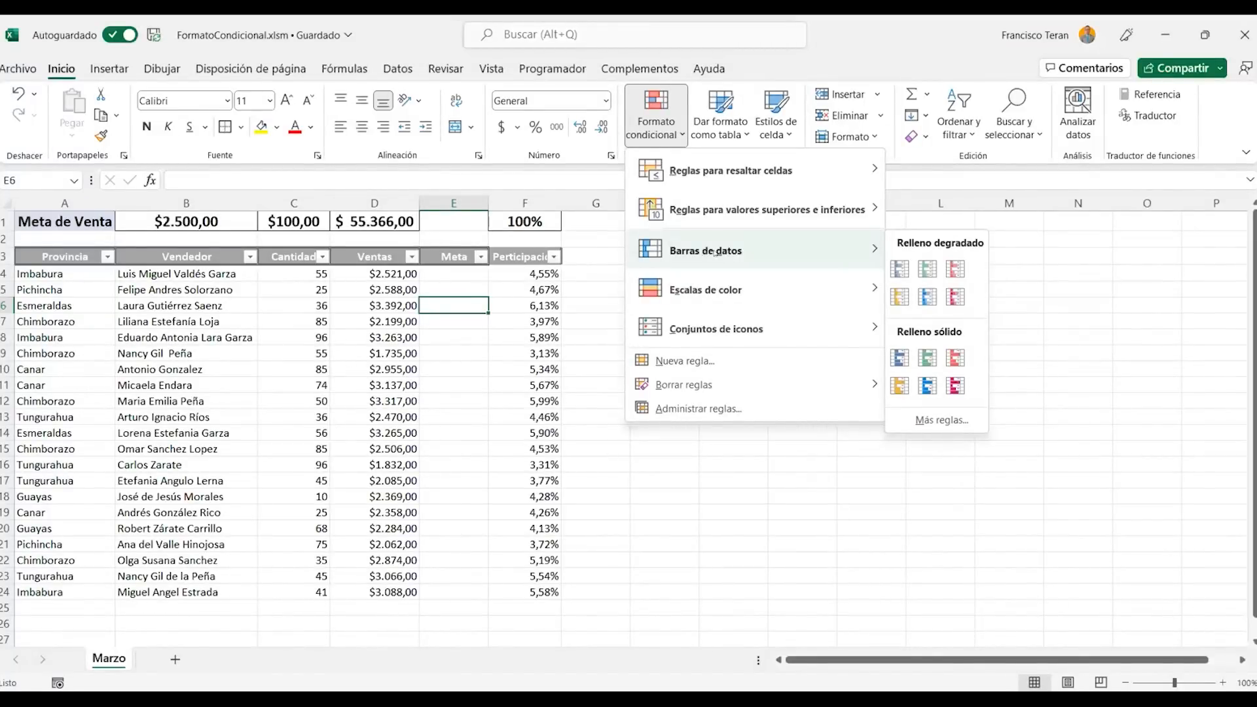
pyautogui.click(484, 284)
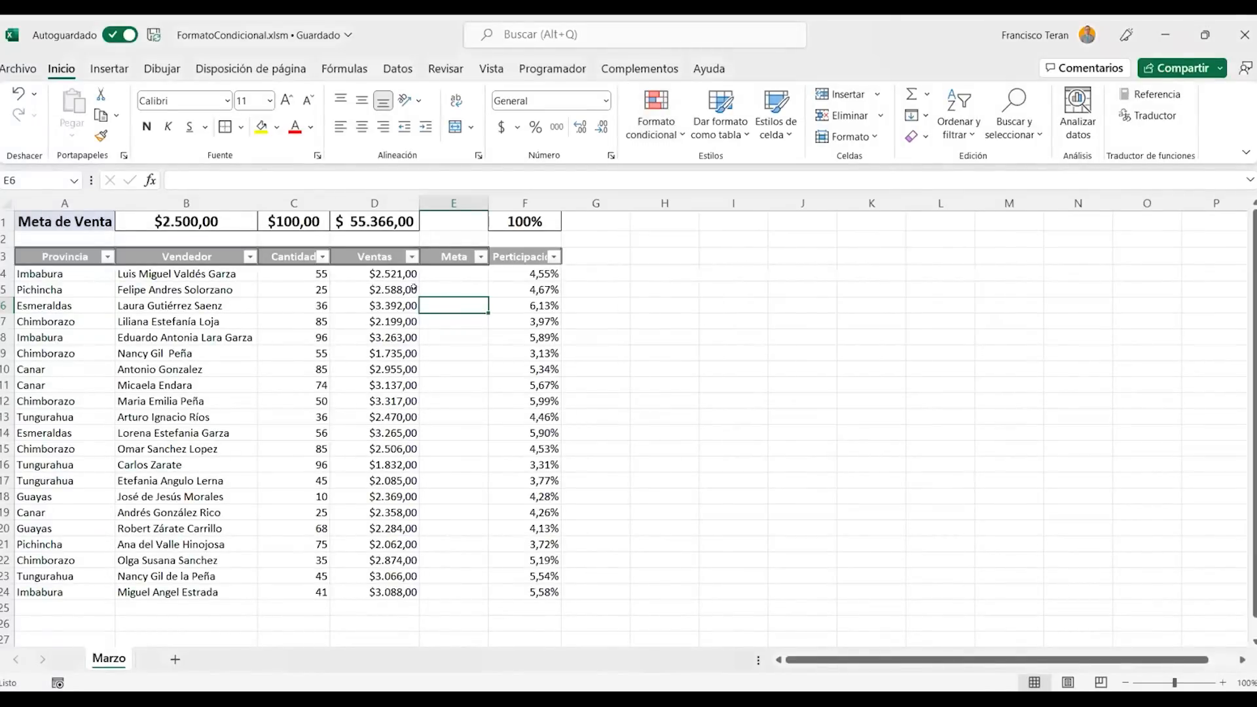
pyautogui.click(380, 275)
pyautogui.click(671, 125)
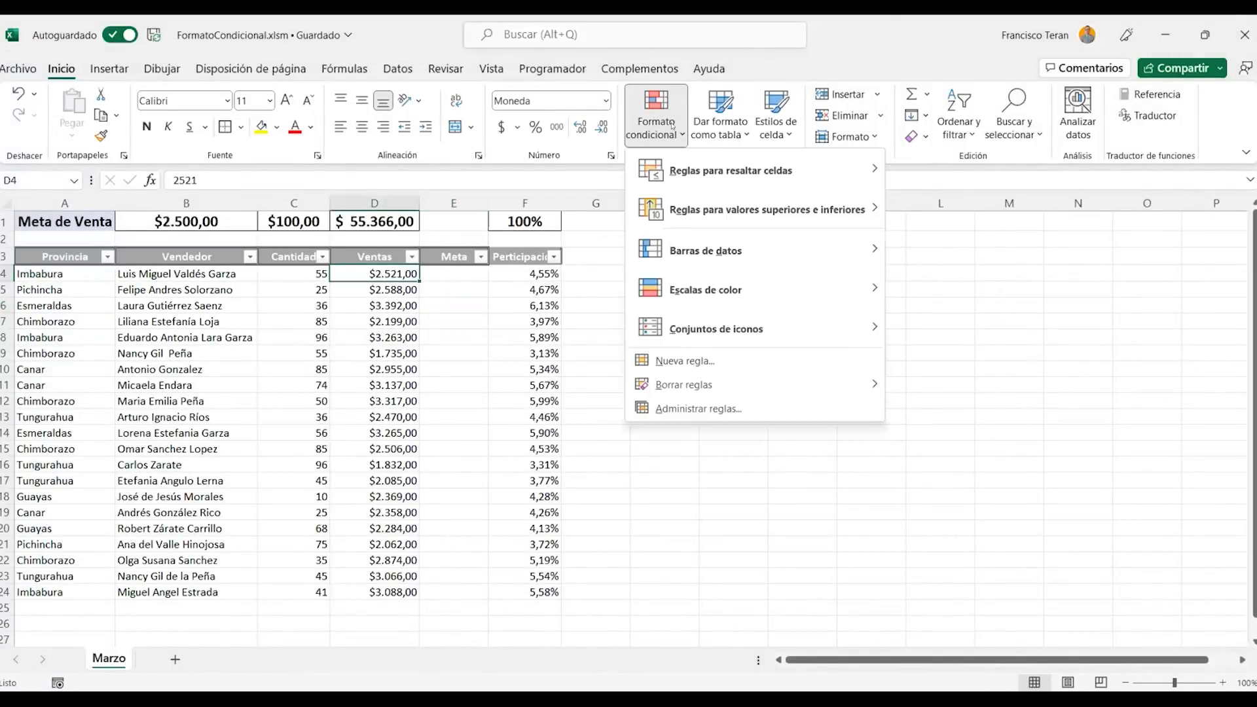
pyautogui.moveTo(733, 173)
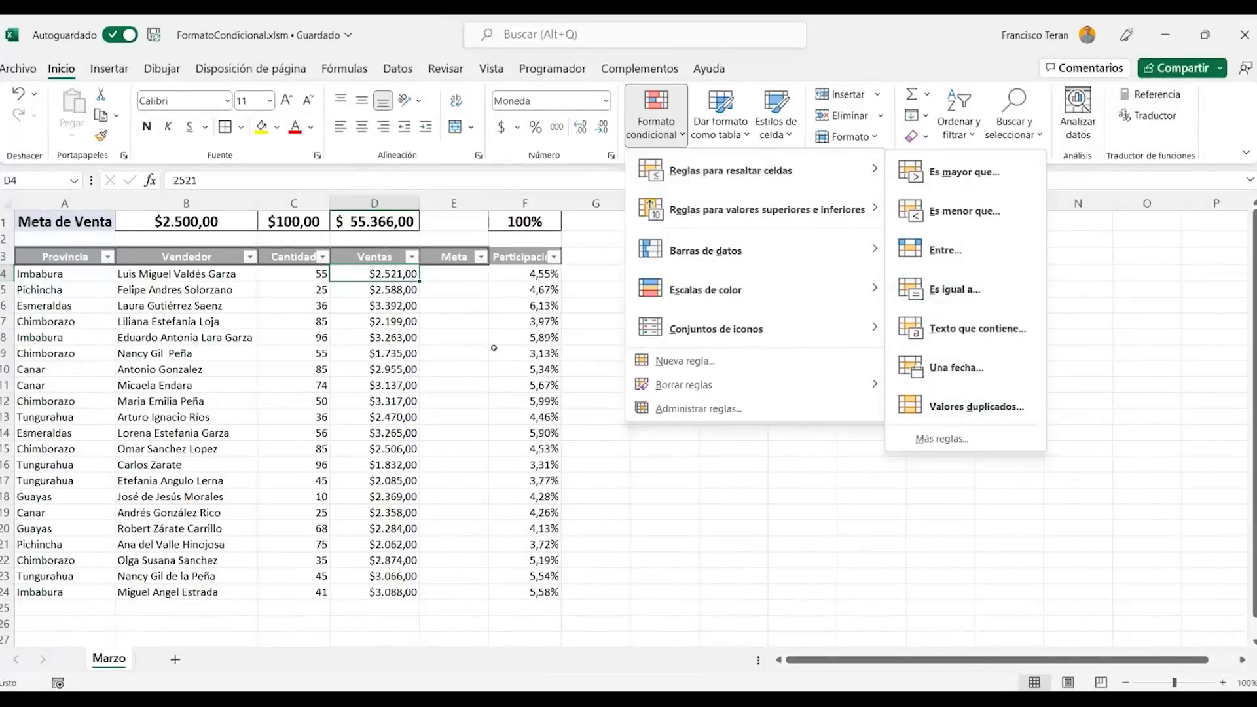
# Select the Provincia entries in A4:A24
pyautogui.click(46, 305)
pyautogui.moveTo(59, 272); pyautogui.dragTo(53, 595)
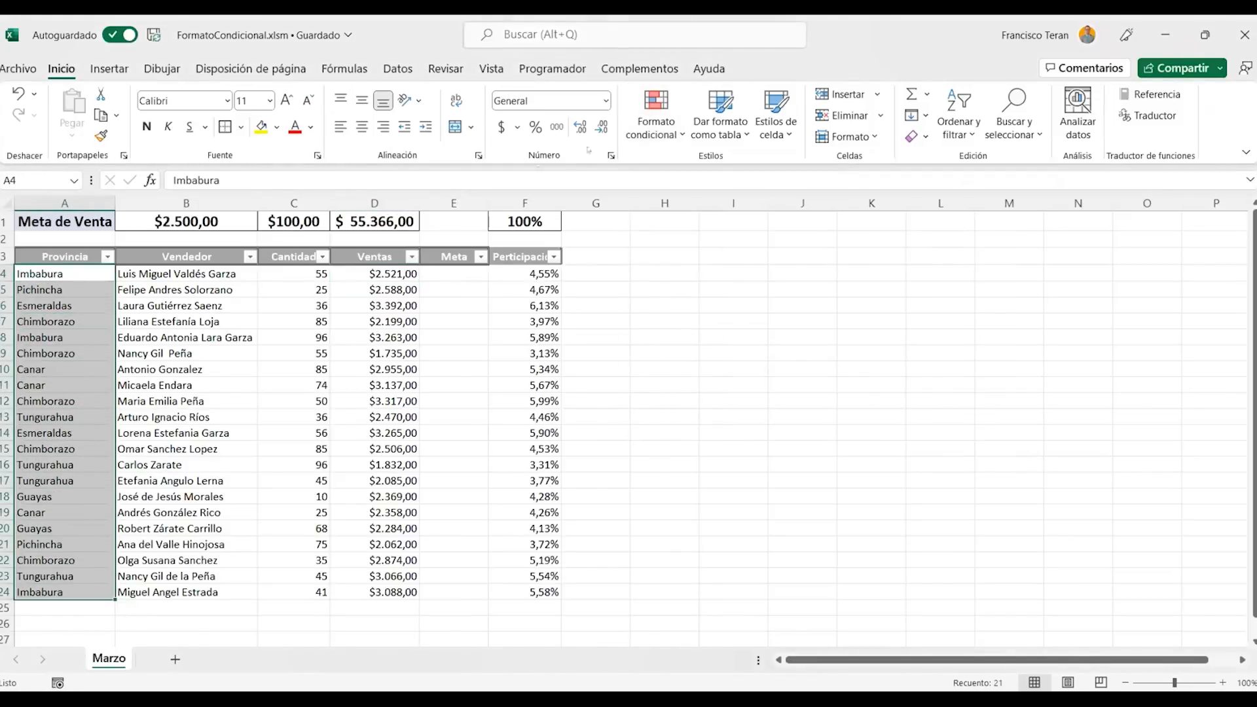
pyautogui.click(654, 127)
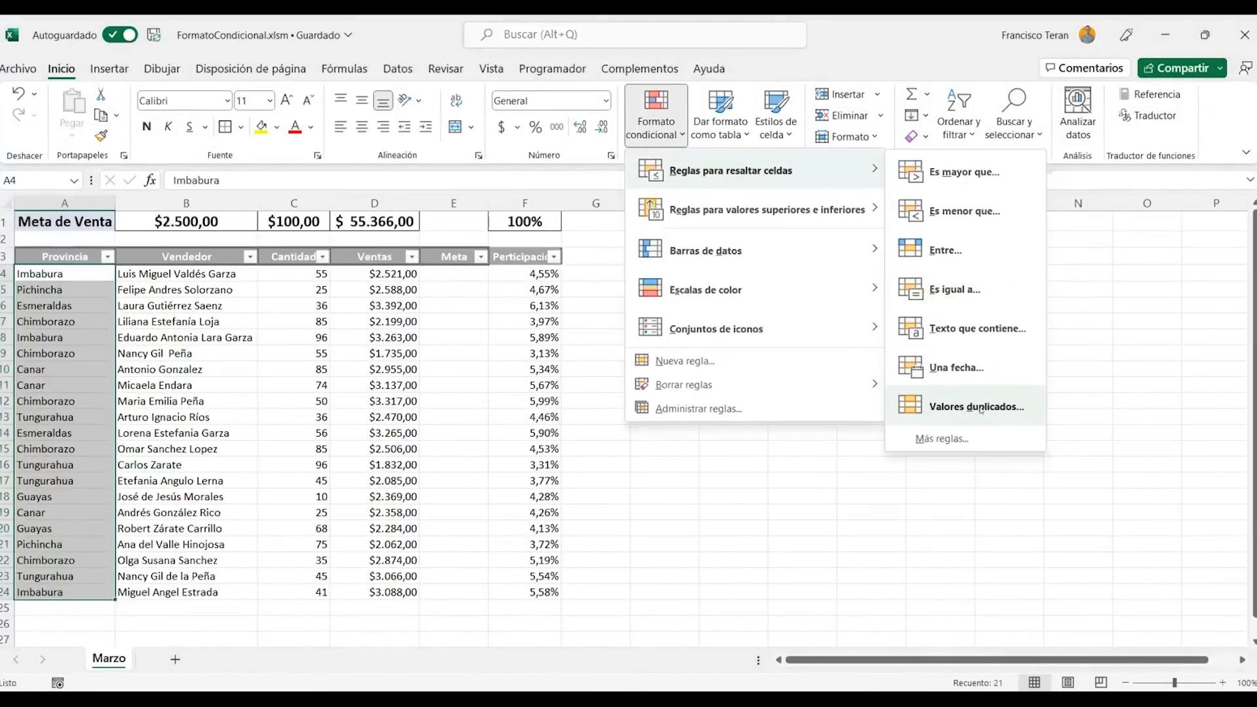
pyautogui.click(978, 407)
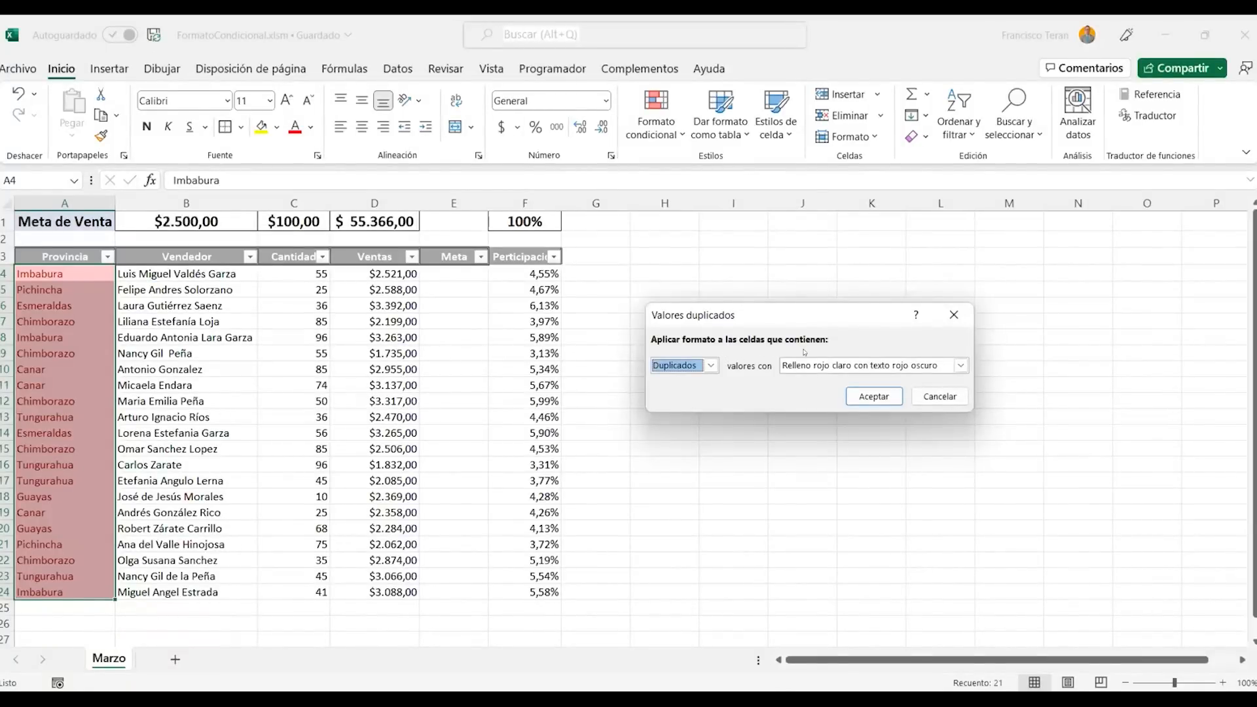
pyautogui.click(868, 364)
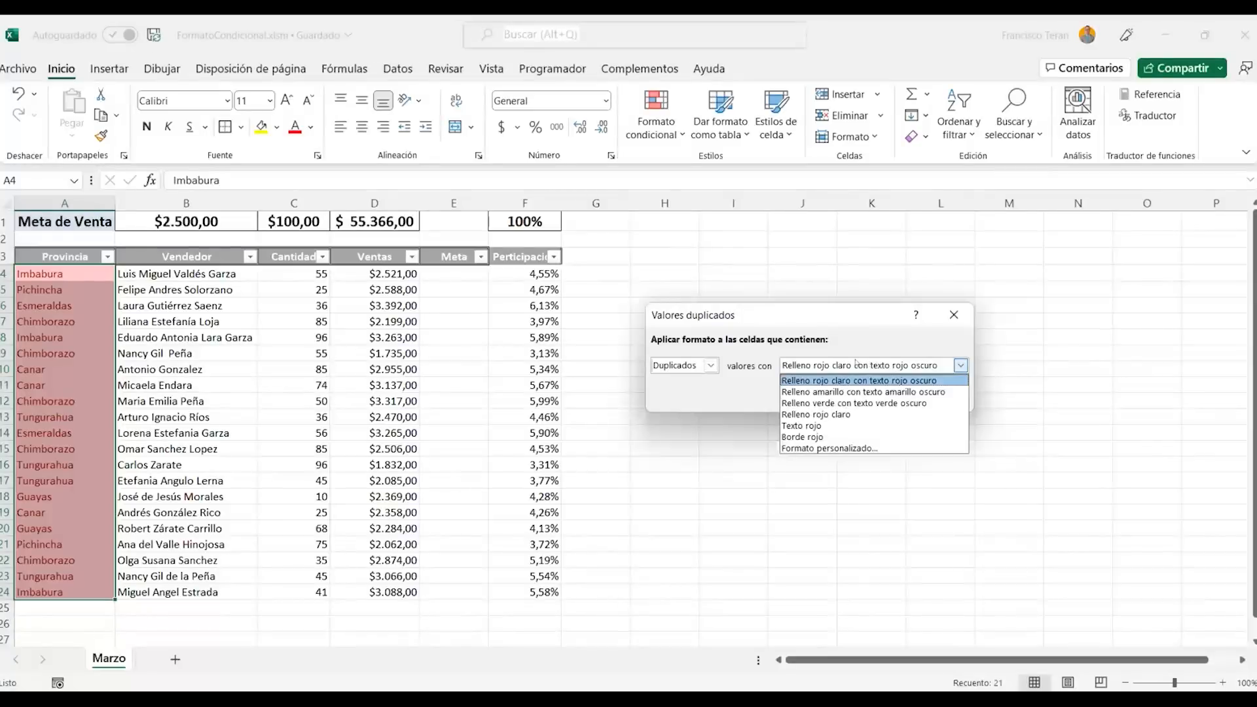
pyautogui.click(825, 390)
pyautogui.click(826, 368)
pyautogui.click(828, 369)
pyautogui.click(831, 369)
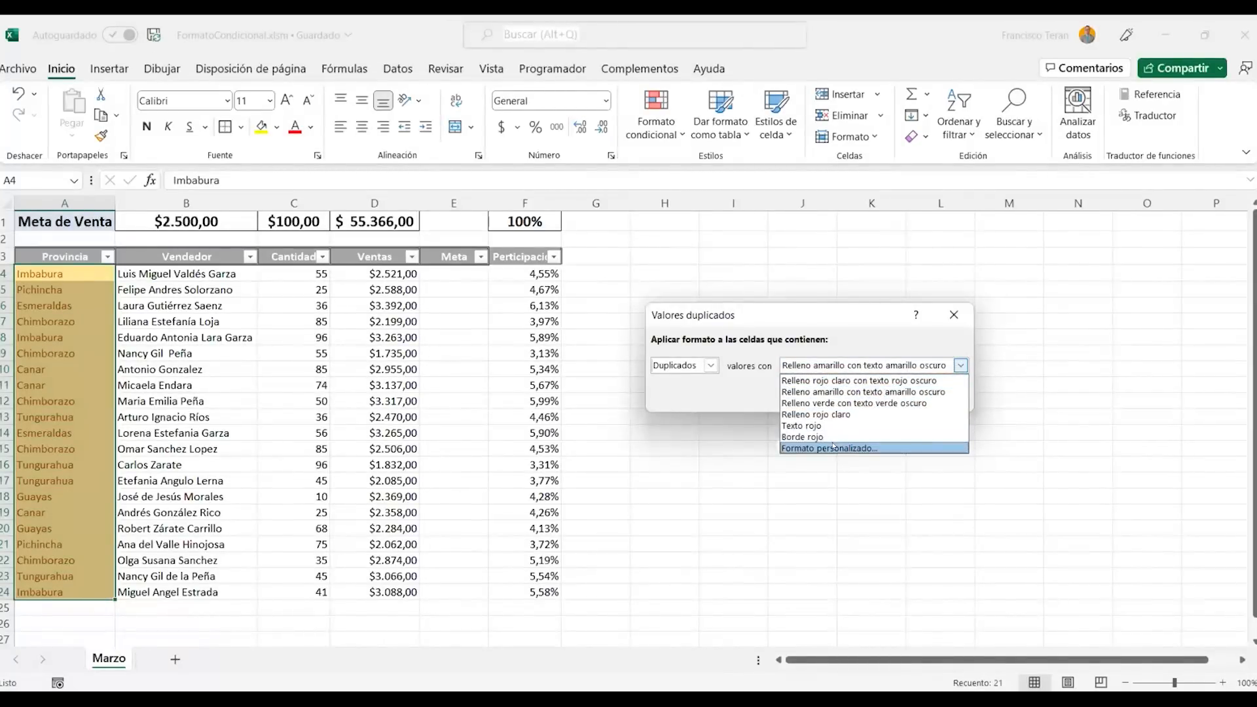
pyautogui.click(832, 447)
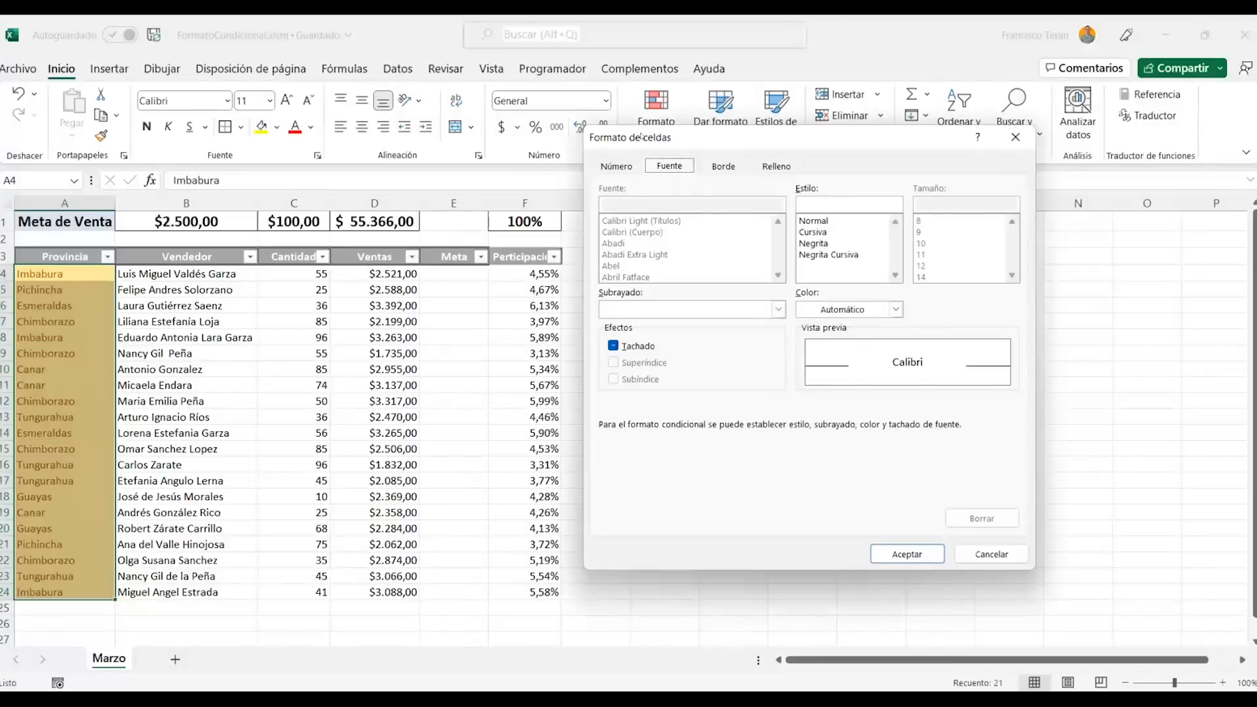
pyautogui.click(774, 167)
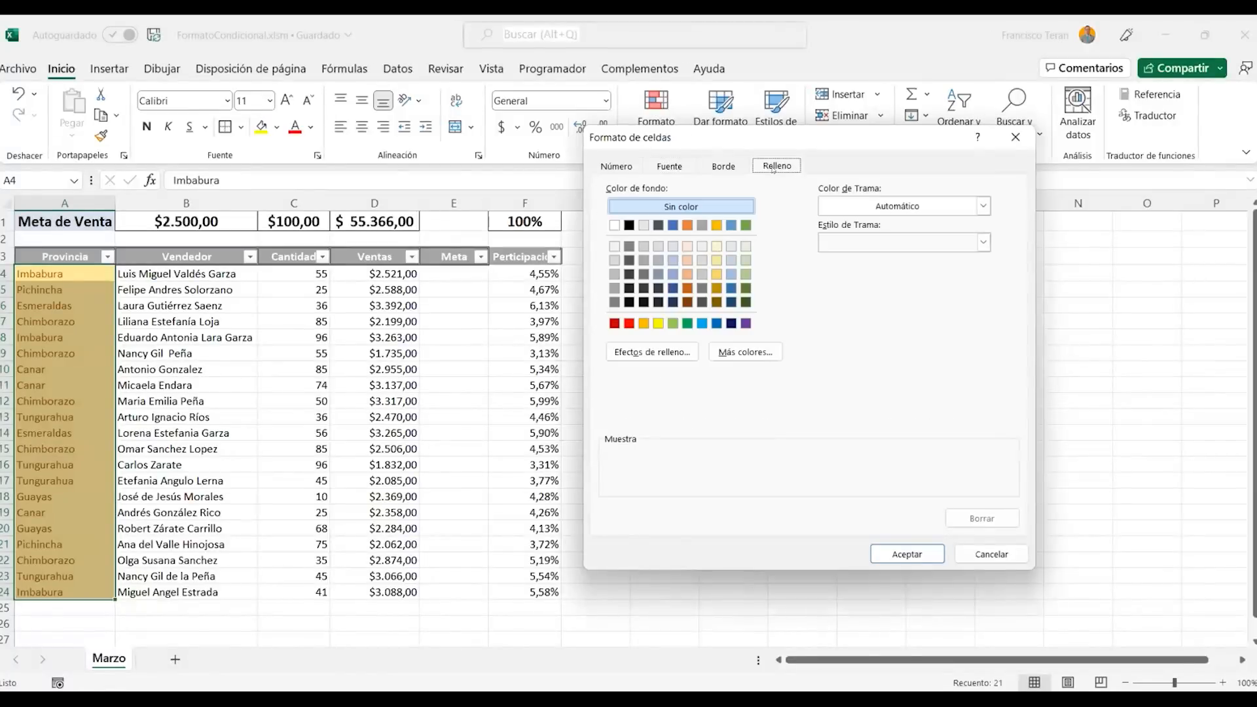
pyautogui.click(727, 167)
pyautogui.click(670, 165)
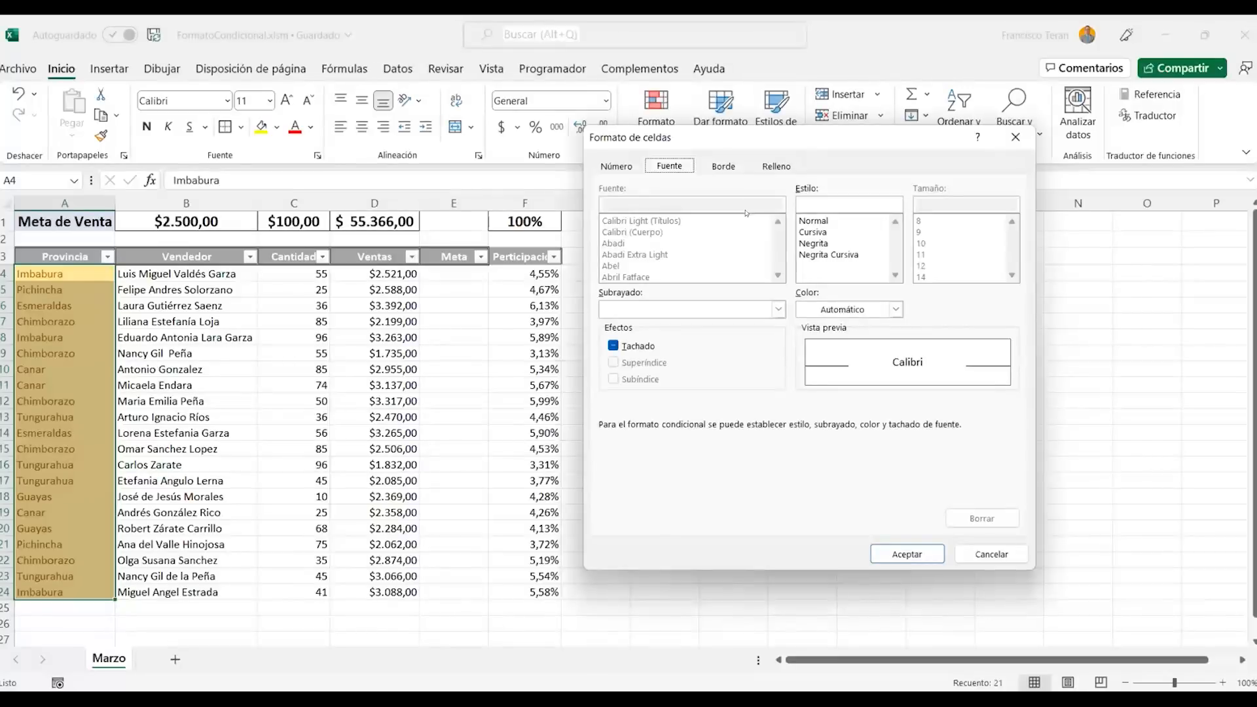
pyautogui.click(991, 554)
pyautogui.click(939, 396)
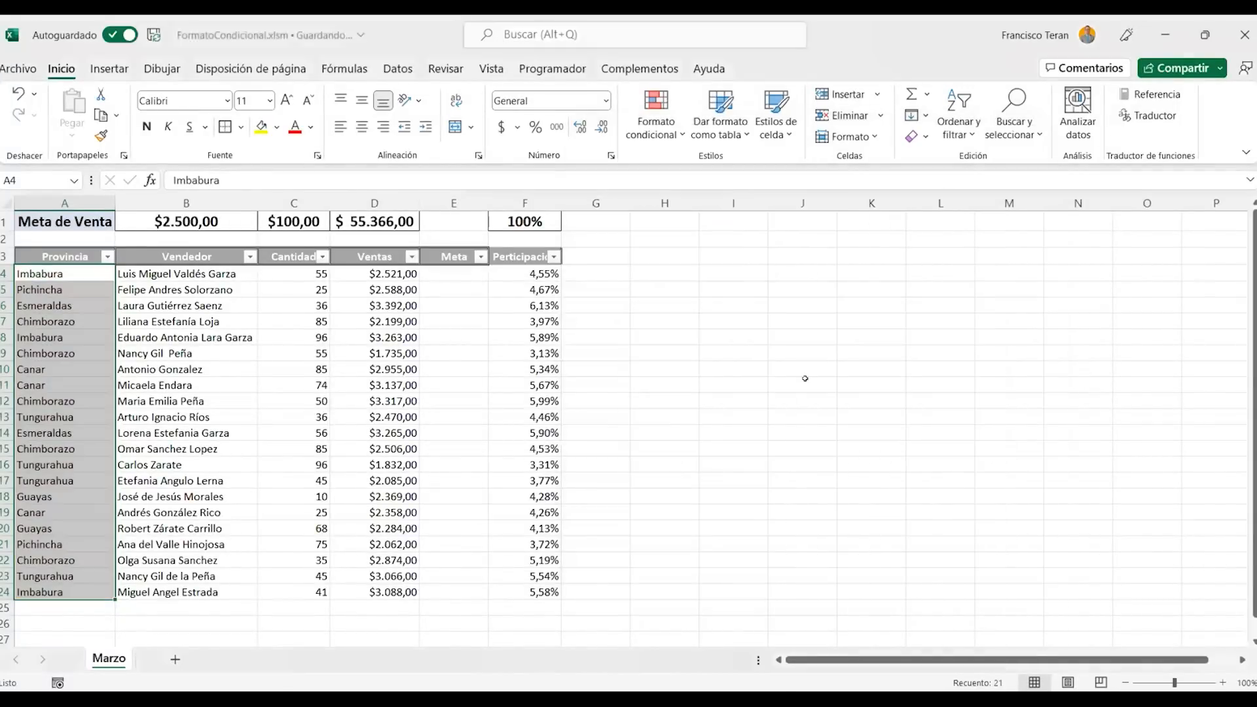
# Add a text-contains conditional formatting rule to A4:A24 that gives cells containing "Imbabura" a custom solid green fill
pyautogui.click(652, 129)
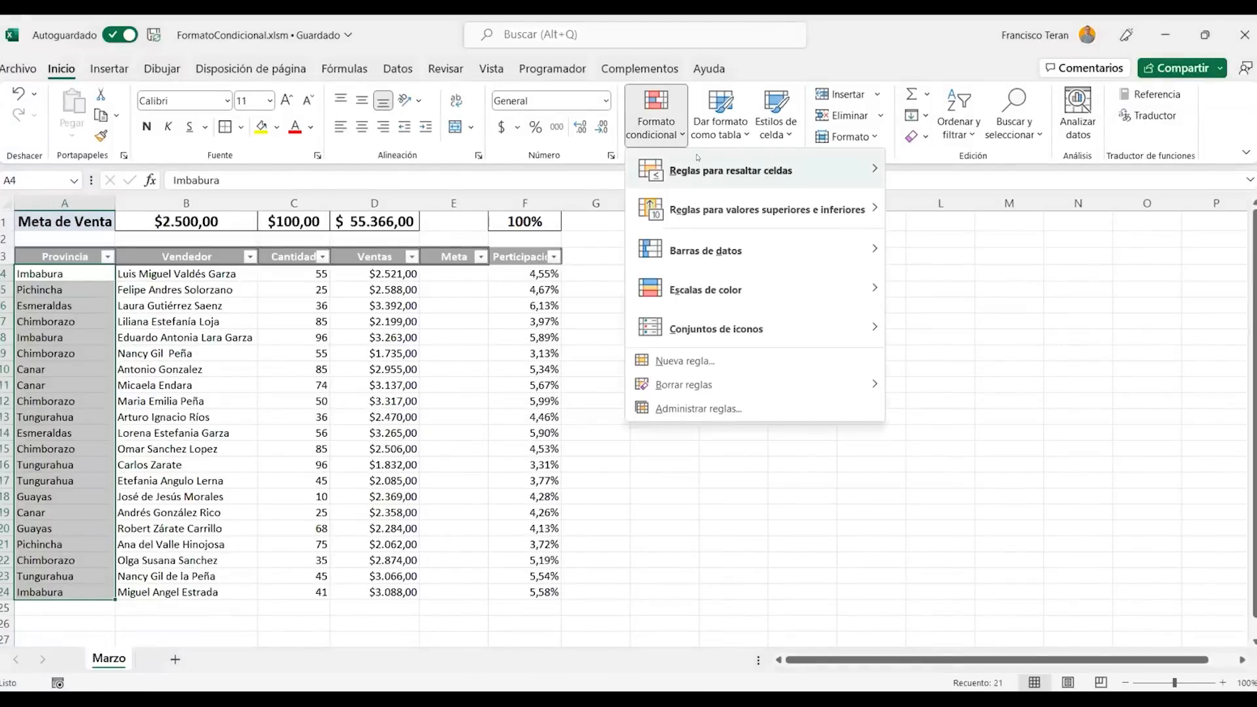
pyautogui.moveTo(699, 157)
pyautogui.click(967, 336)
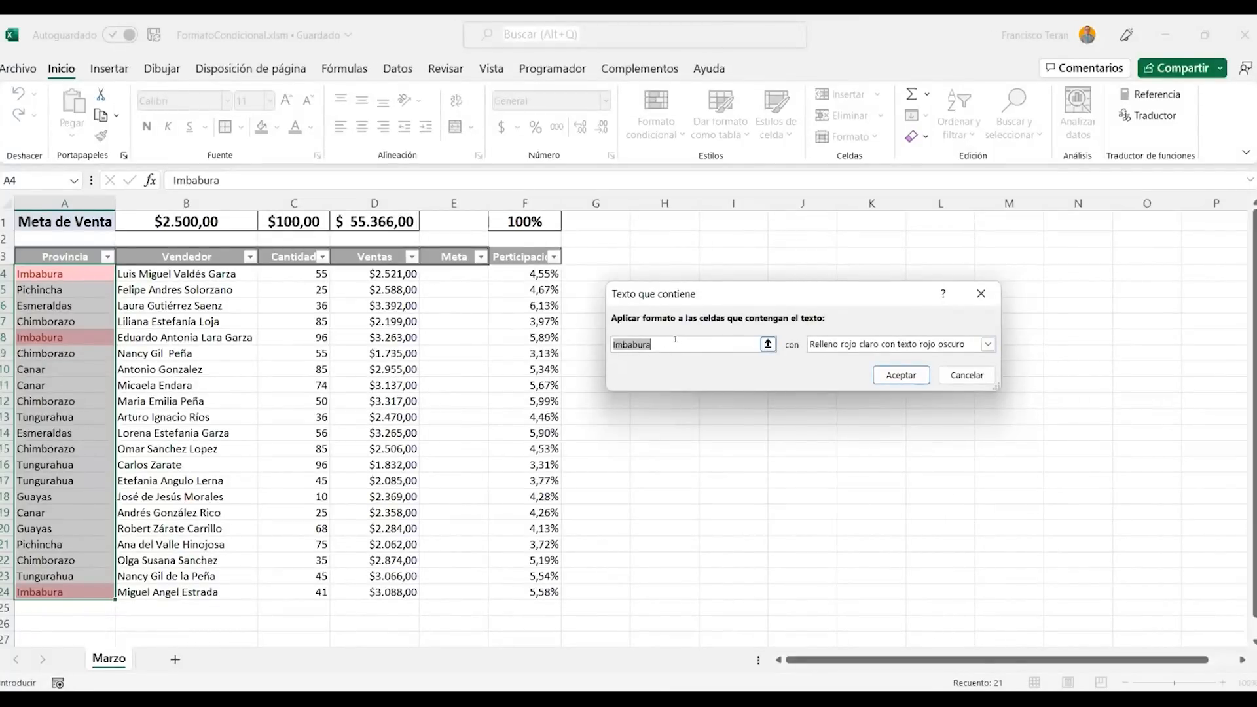
pyautogui.click(853, 346)
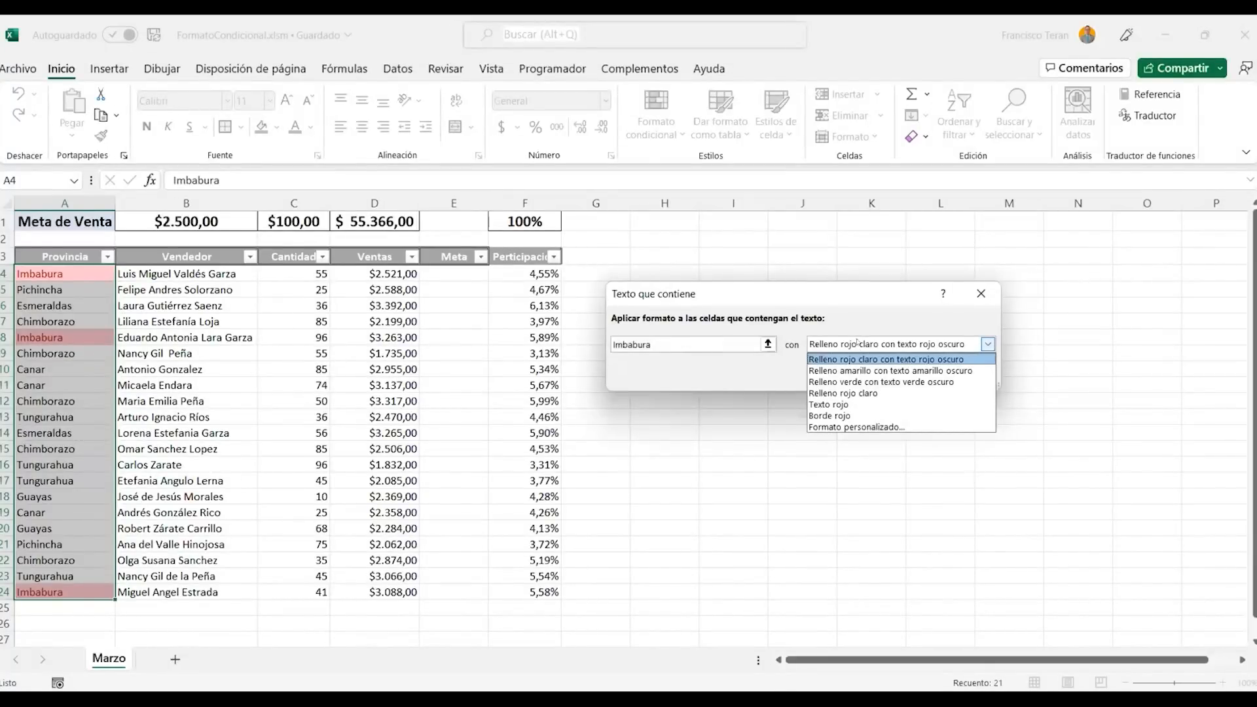
pyautogui.click(862, 428)
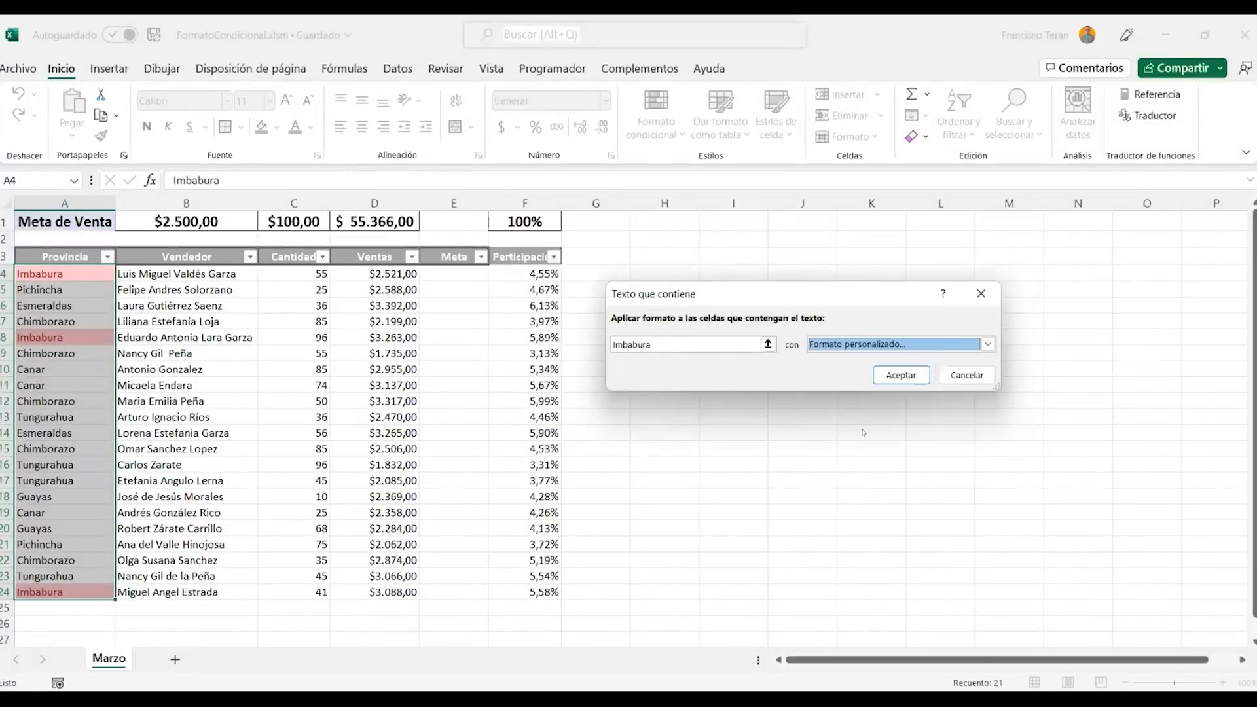
pyautogui.click(778, 164)
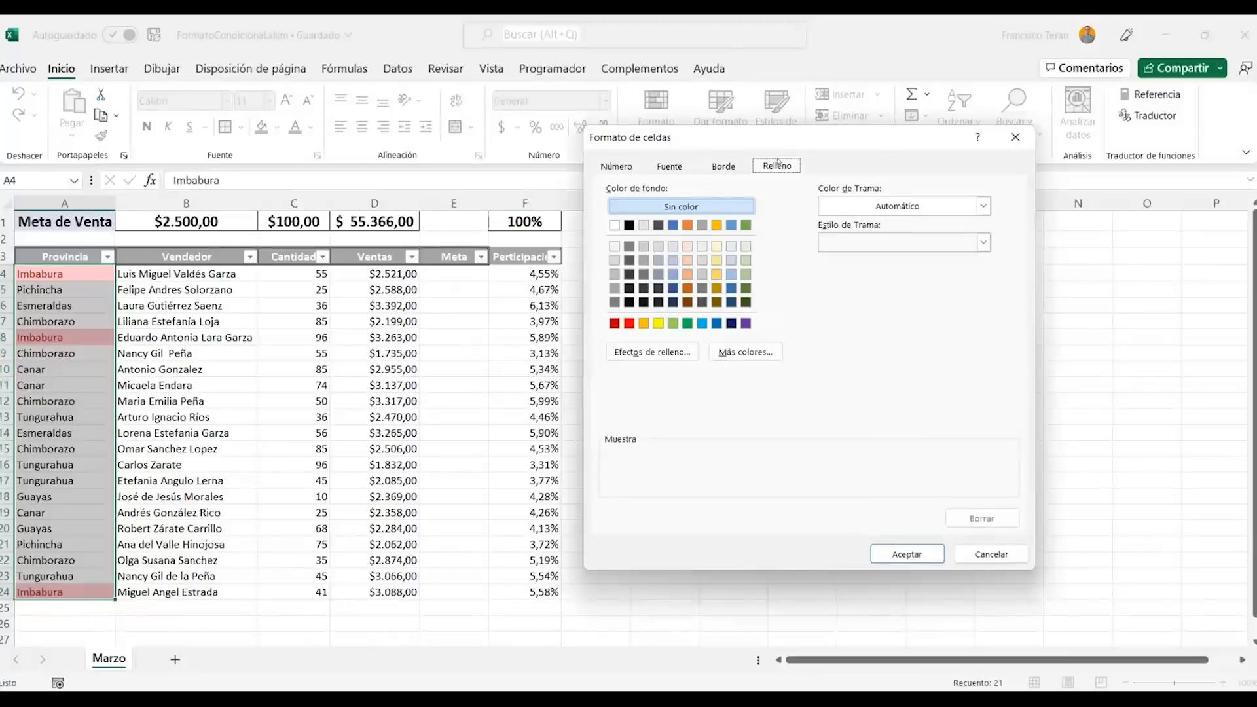
pyautogui.click(746, 225)
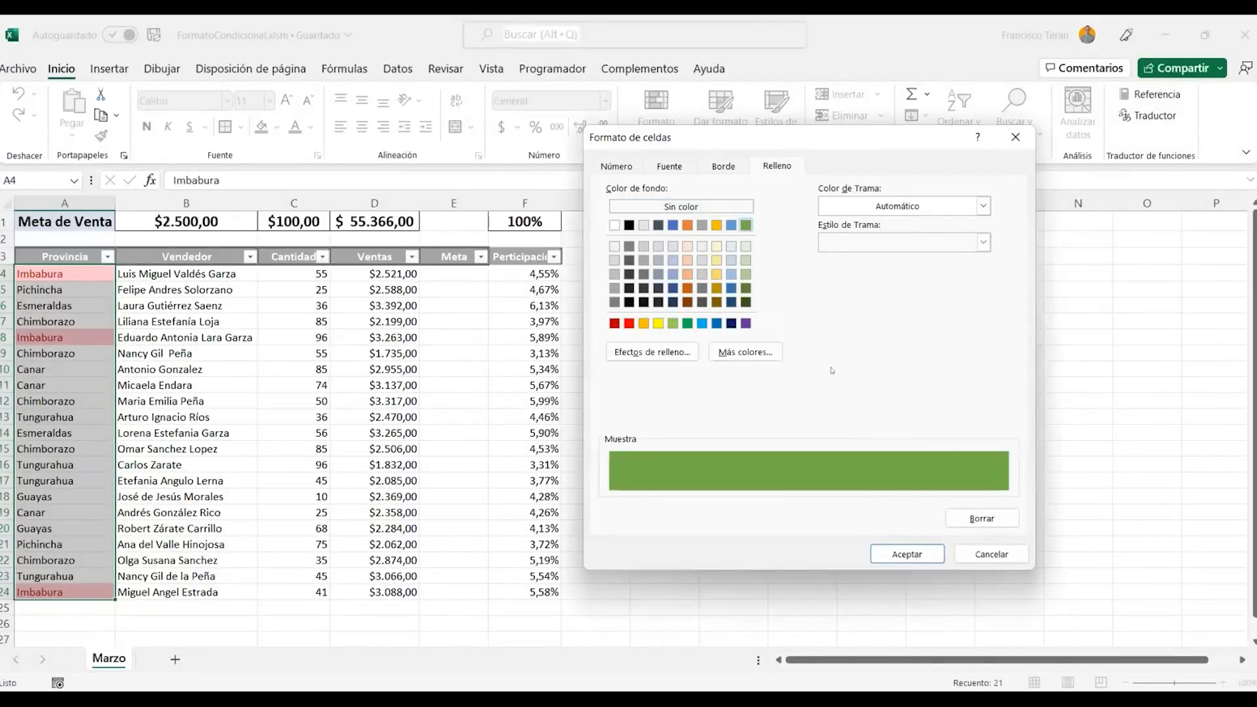
pyautogui.click(937, 560)
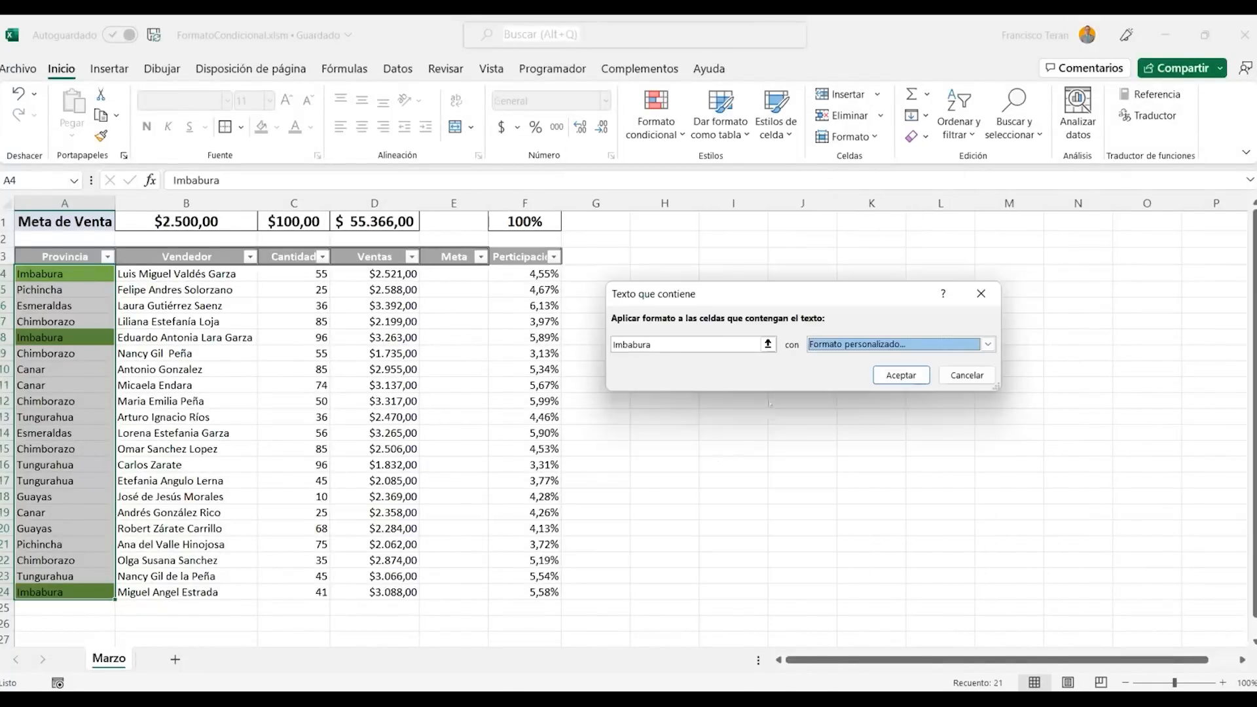
pyautogui.click(897, 371)
pyautogui.click(677, 419)
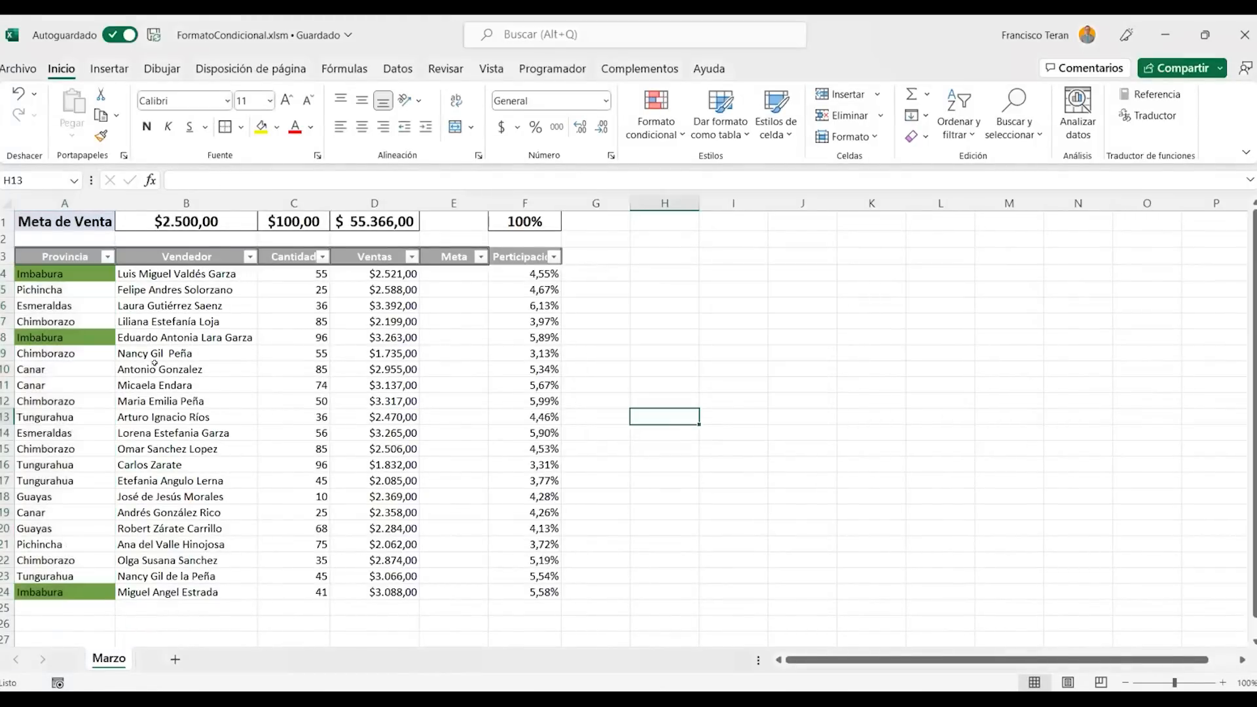
# Change the province in A13 to "Imbabura" to test the text rule on the Provincia column
pyautogui.click(50, 338)
pyautogui.moveTo(63, 274); pyautogui.dragTo(63, 593)
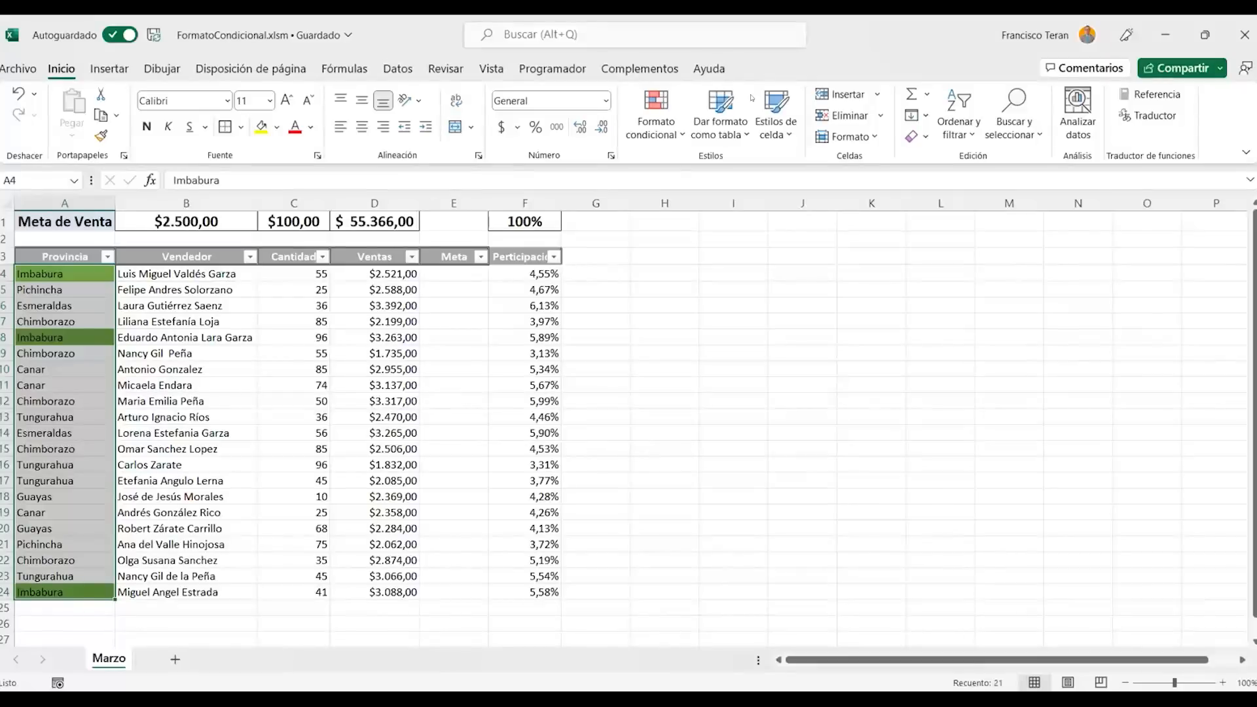
pyautogui.click(94, 416)
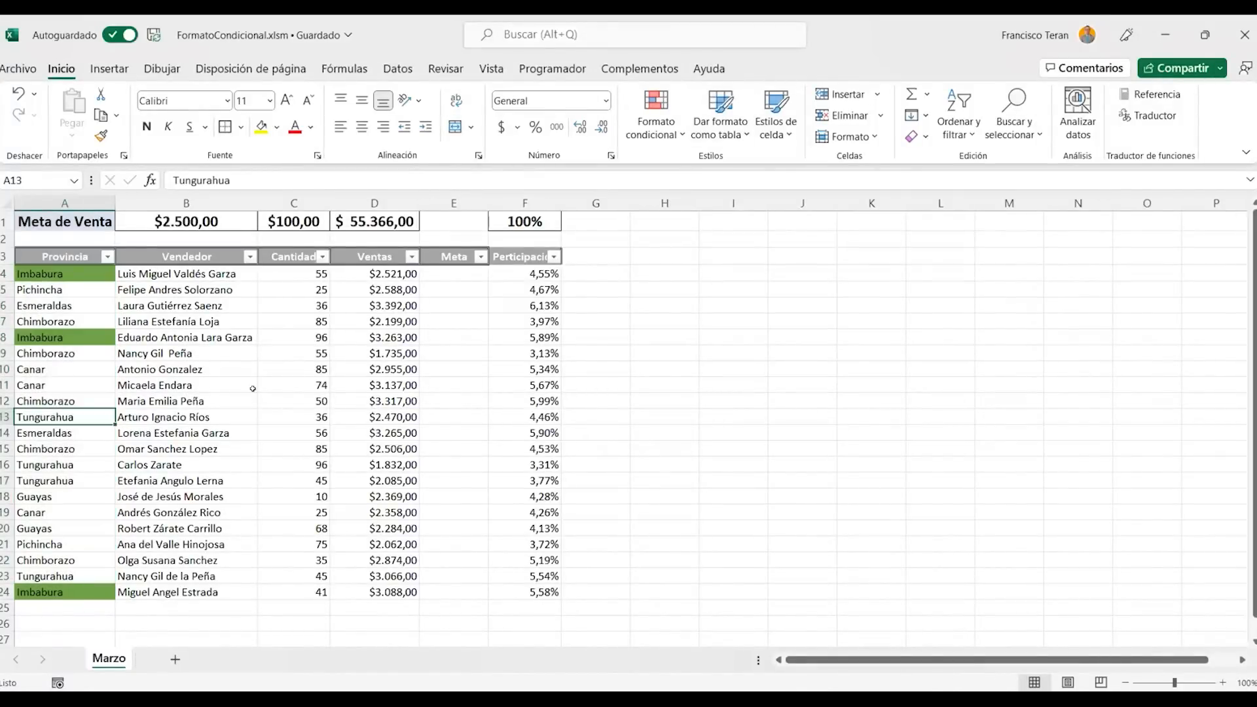
pyautogui.write('Imbabura')
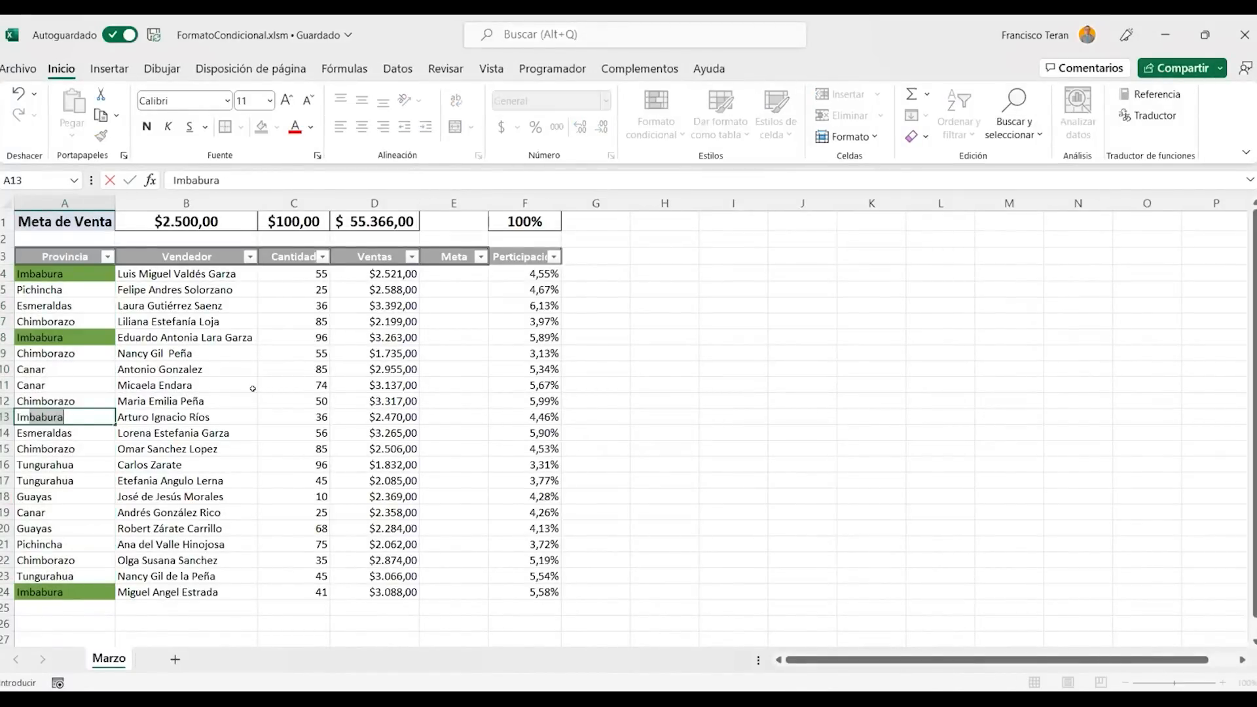
pyautogui.press('Return')
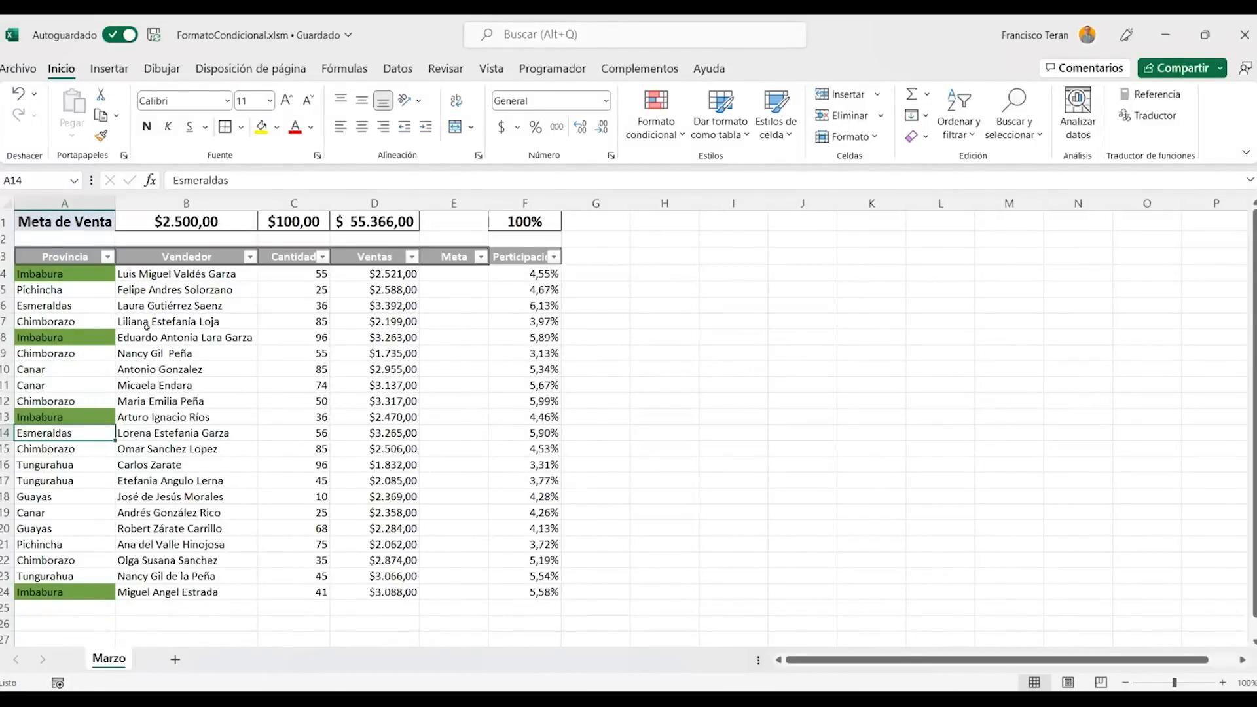
pyautogui.moveTo(75, 273); pyautogui.dragTo(94, 592)
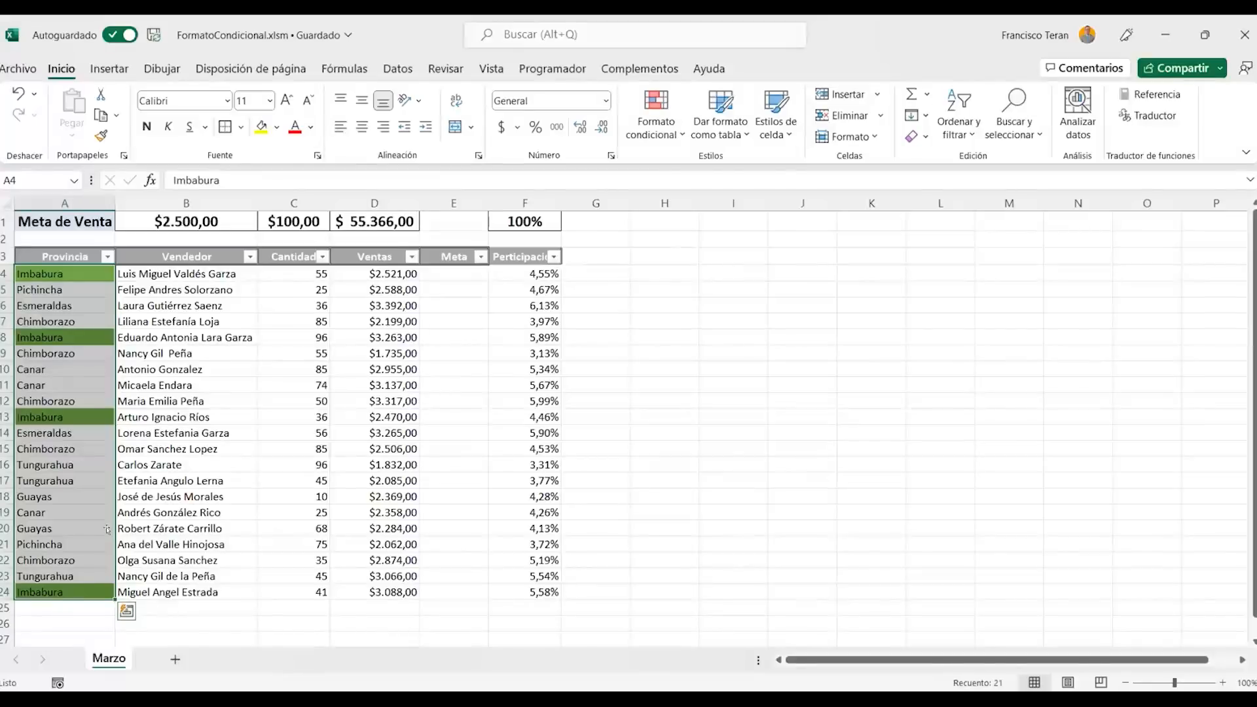
pyautogui.click(72, 447)
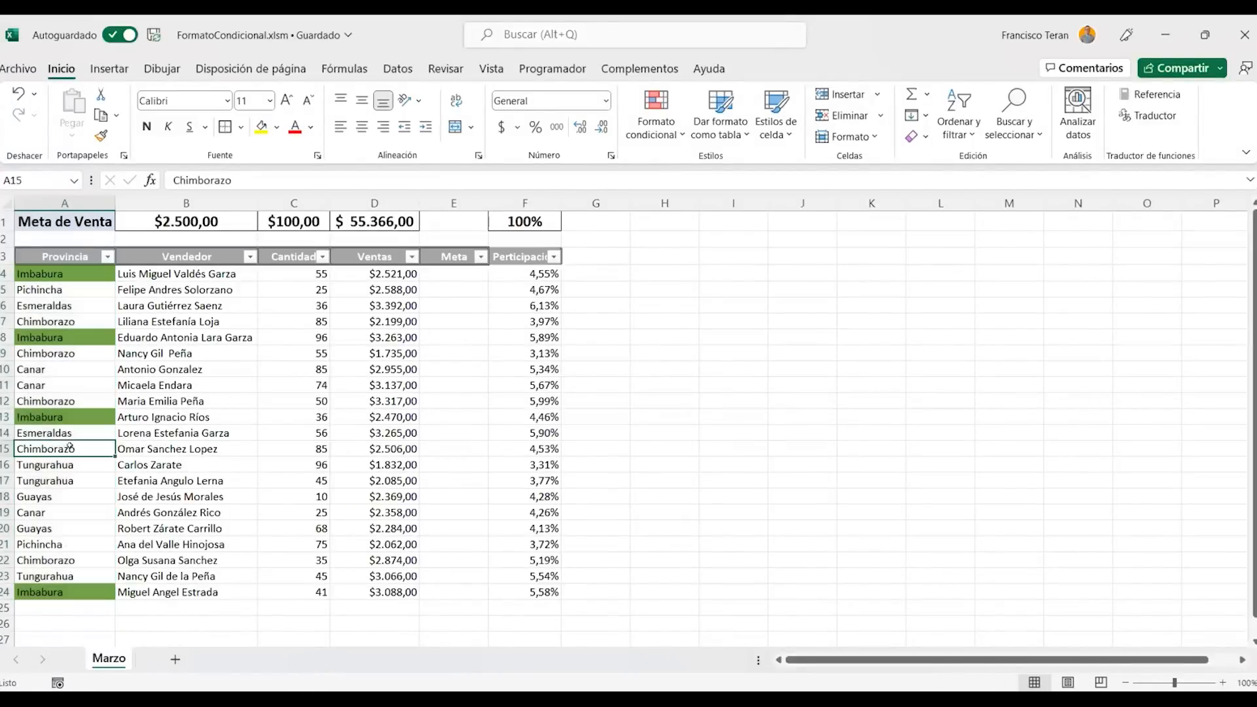
pyautogui.click(69, 274)
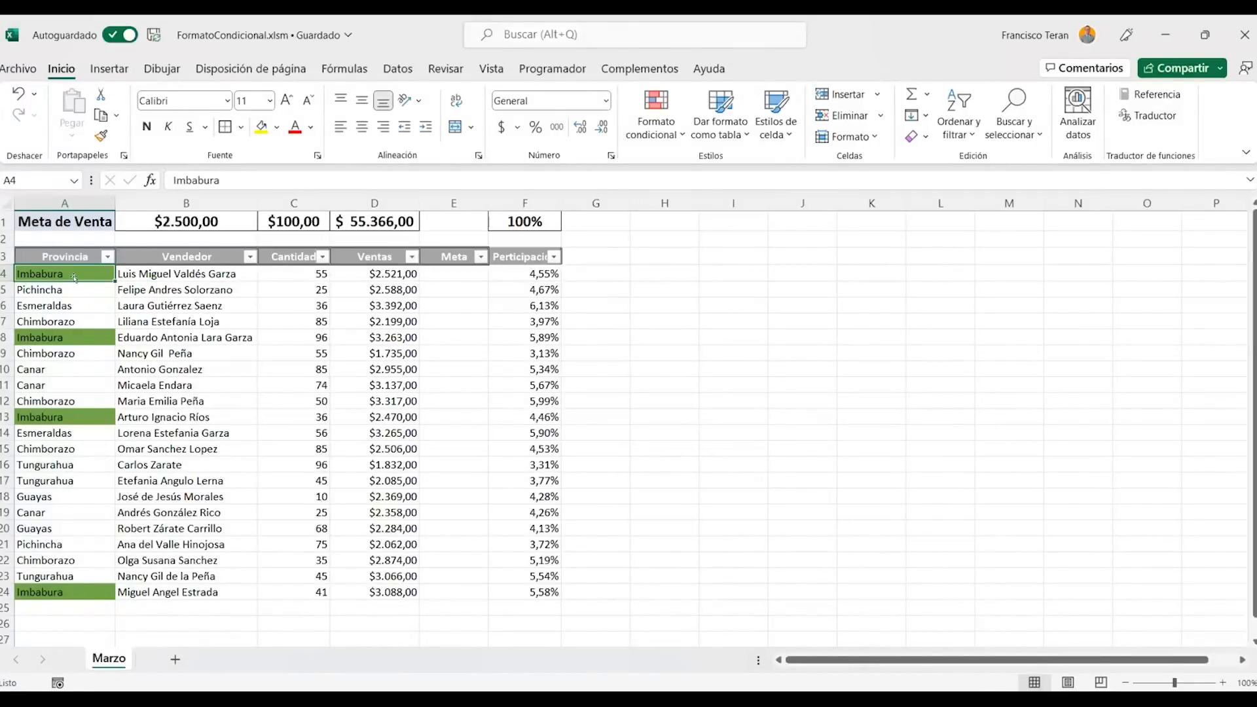
# Add a text-contains conditional formatting rule to A4:A24 that gives cells containing "Guayas" a custom solid gold fill
pyautogui.moveTo(80, 283); pyautogui.dragTo(93, 587)
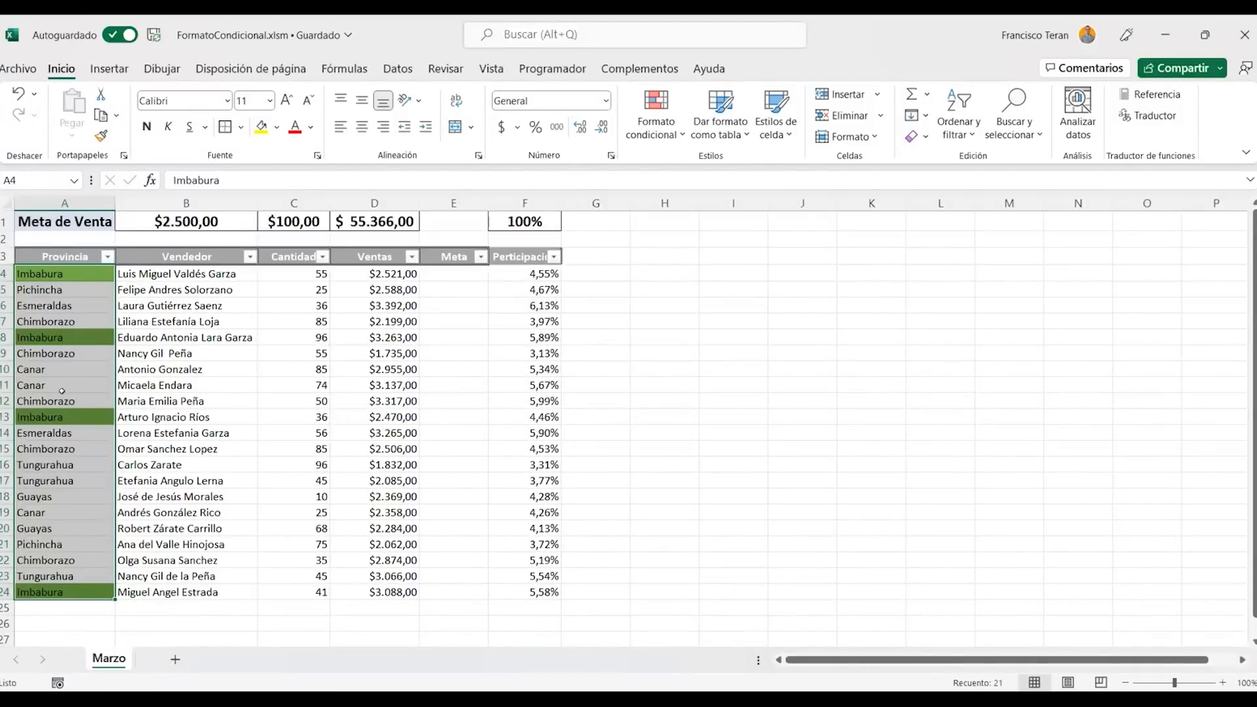
pyautogui.click(655, 123)
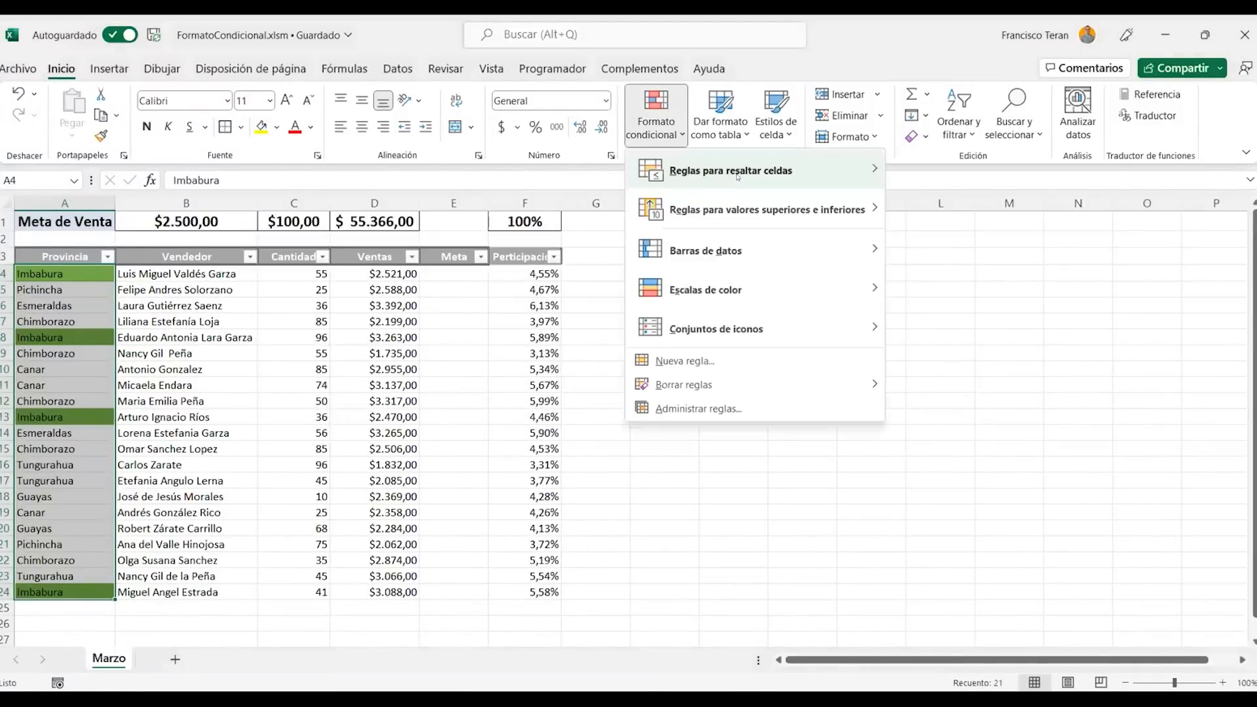
pyautogui.moveTo(737, 175)
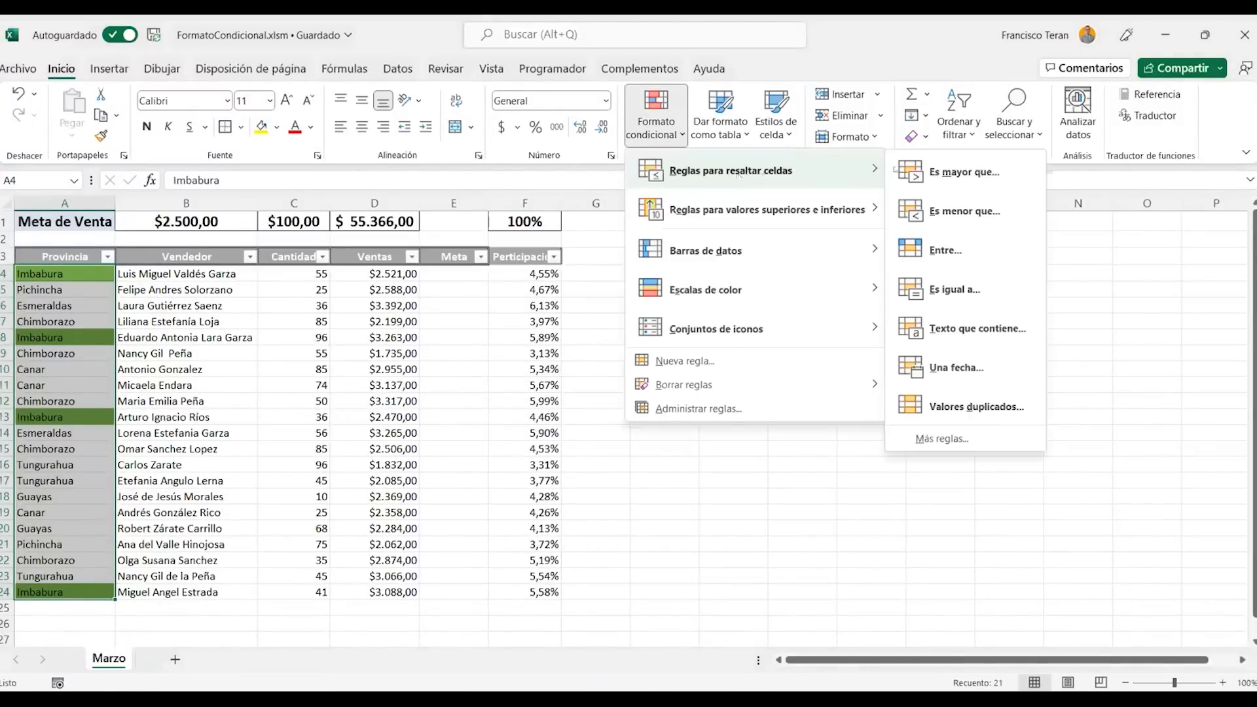
pyautogui.click(969, 329)
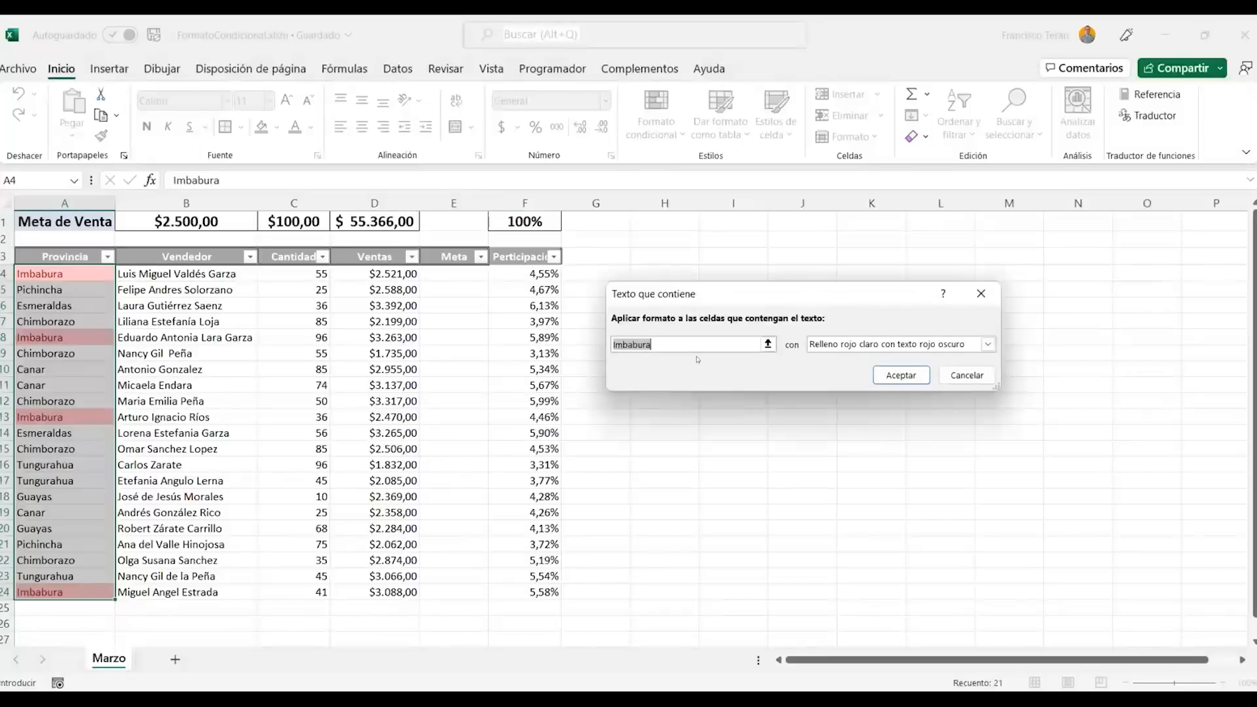
pyautogui.write('Guayas')
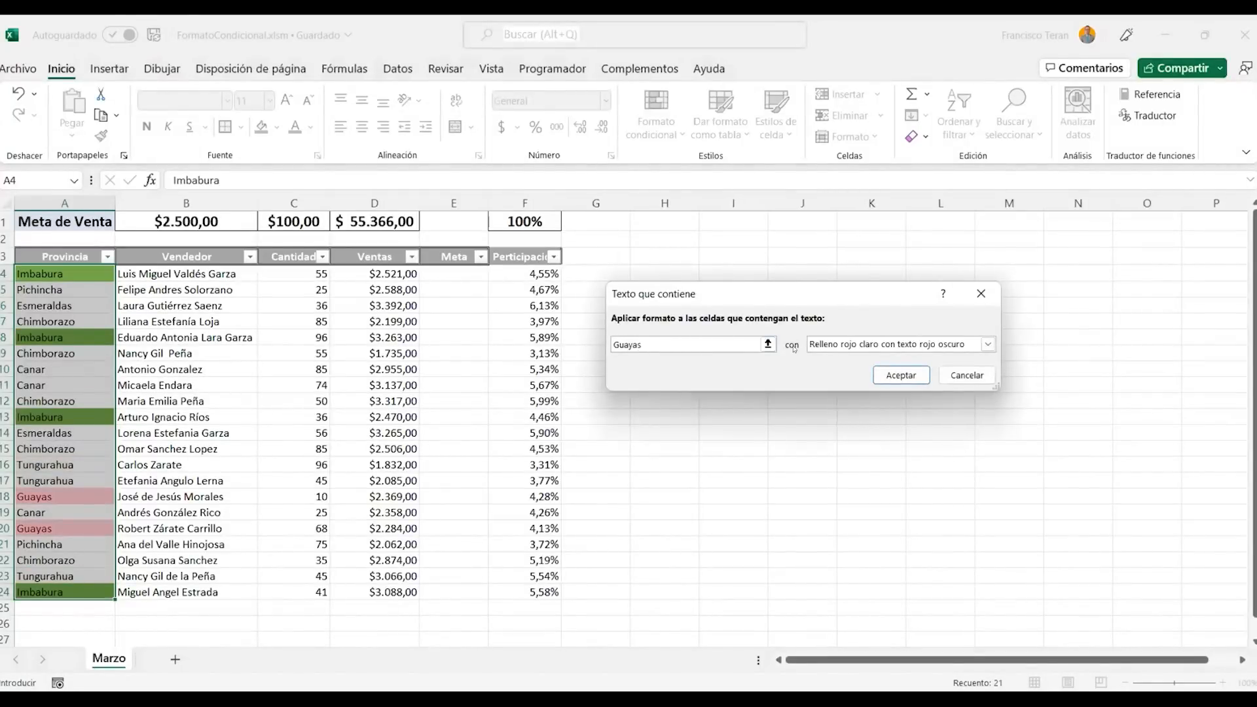
pyautogui.click(835, 344)
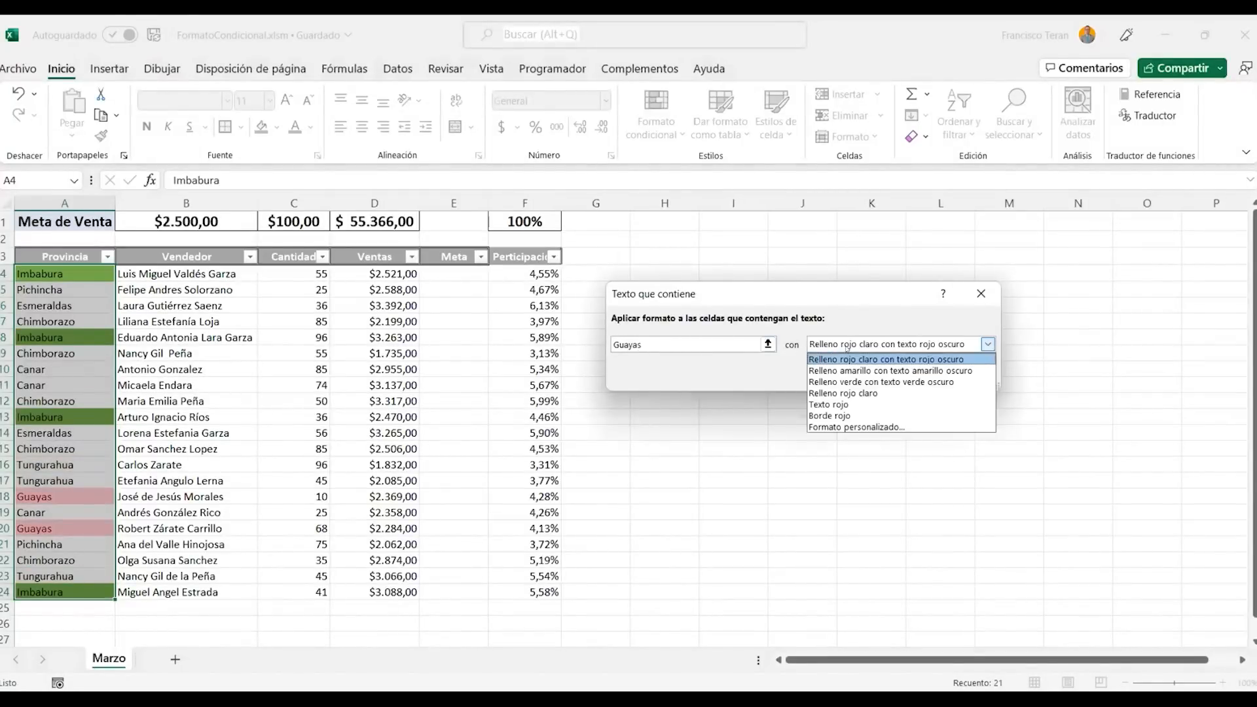
pyautogui.click(869, 426)
pyautogui.click(711, 185)
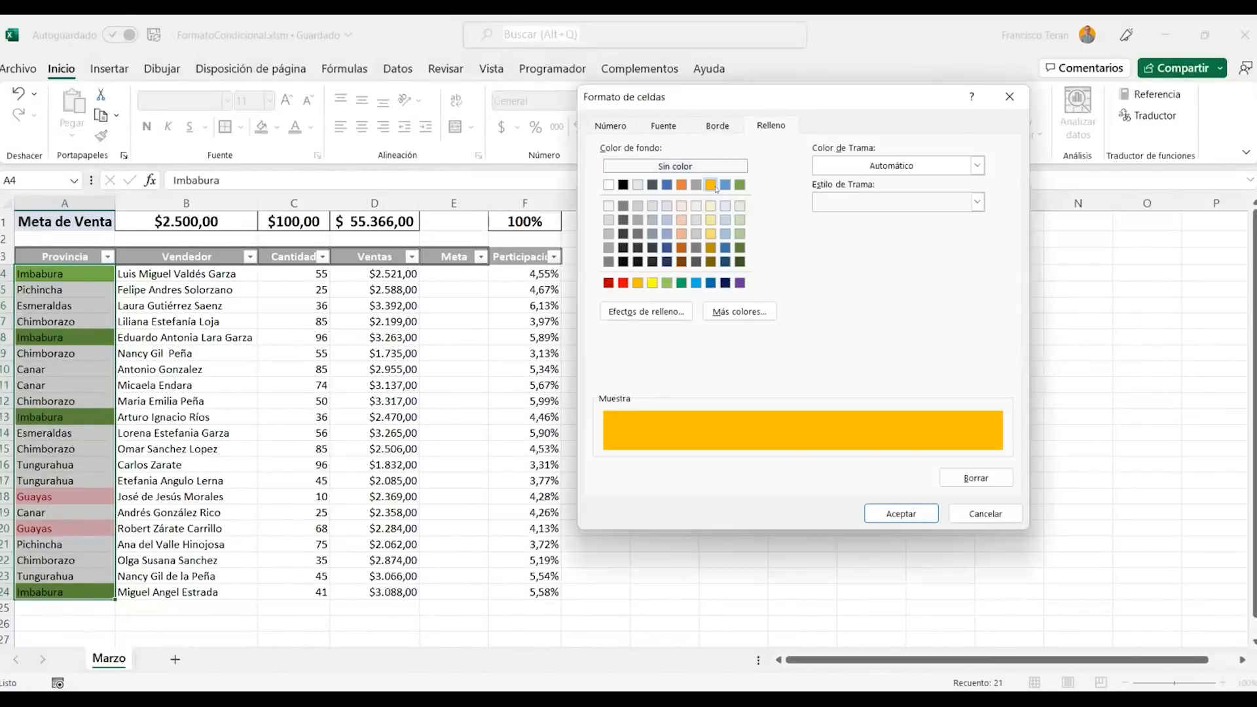
pyautogui.click(895, 512)
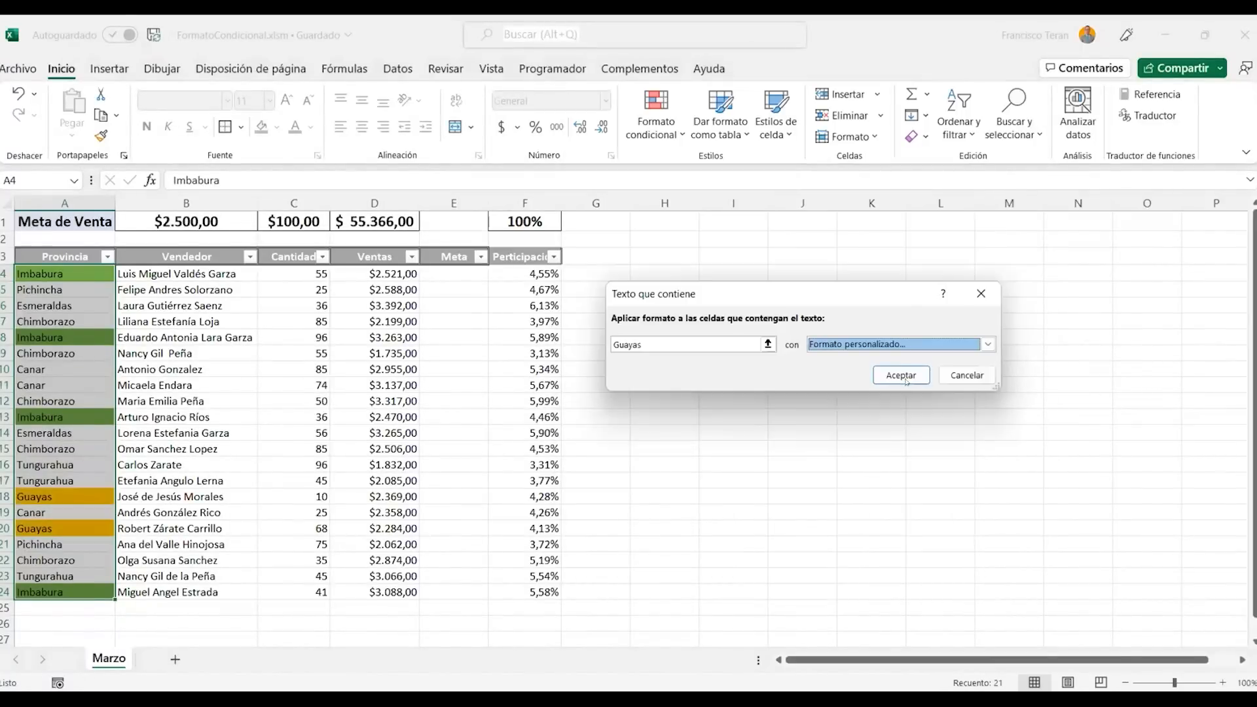
pyautogui.click(900, 370)
pyautogui.click(170, 431)
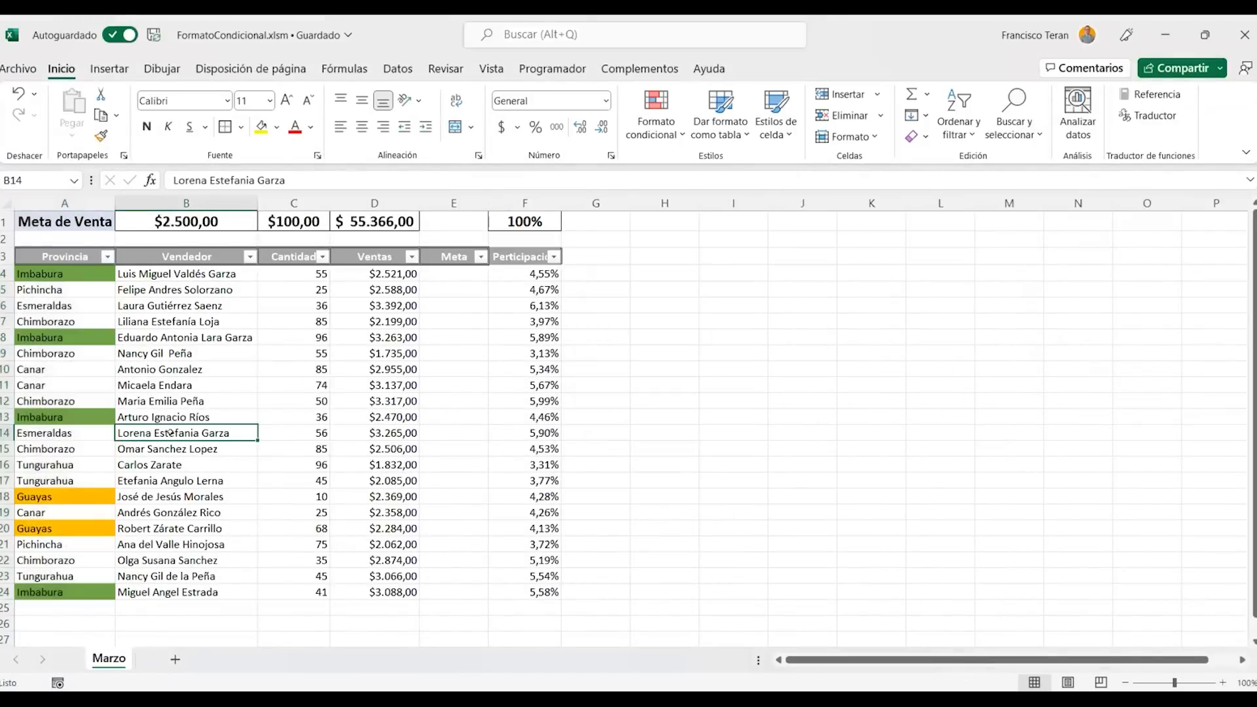
# Change the province in A10 to "Guayas" to test the gold-fill rule
pyautogui.click(73, 369)
pyautogui.write('Gu')
pyautogui.press('Return')
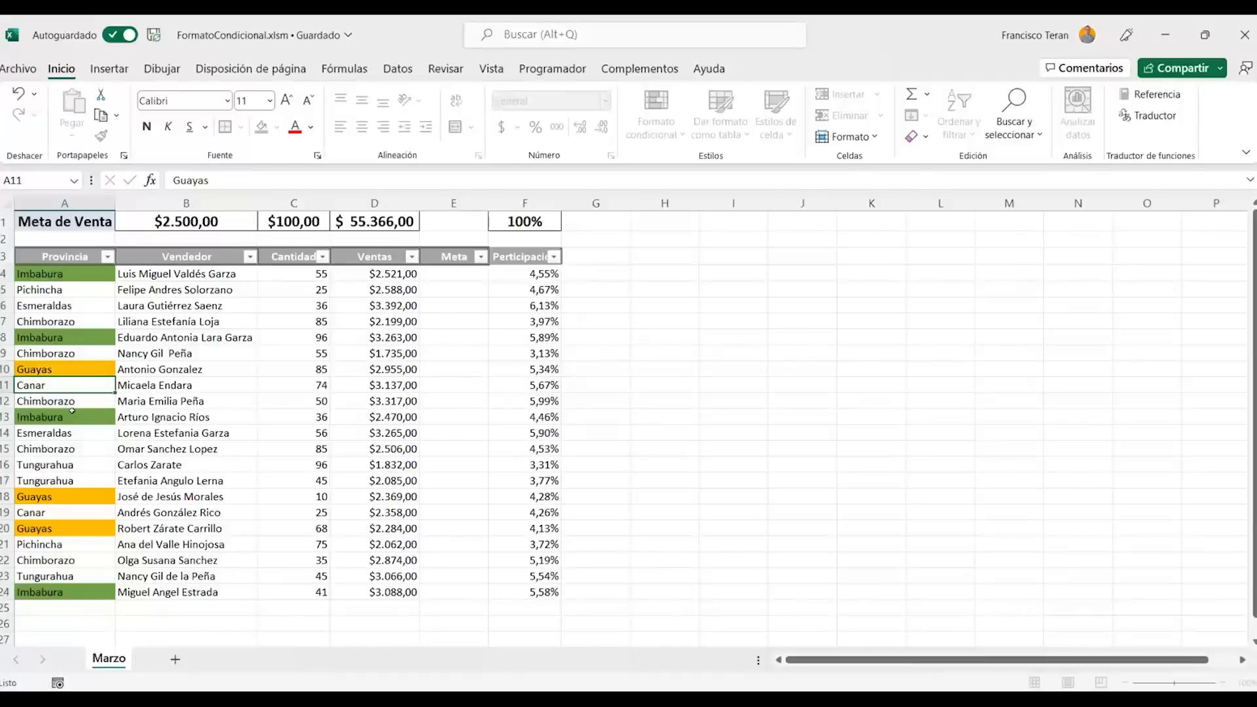
pyautogui.click(51, 369)
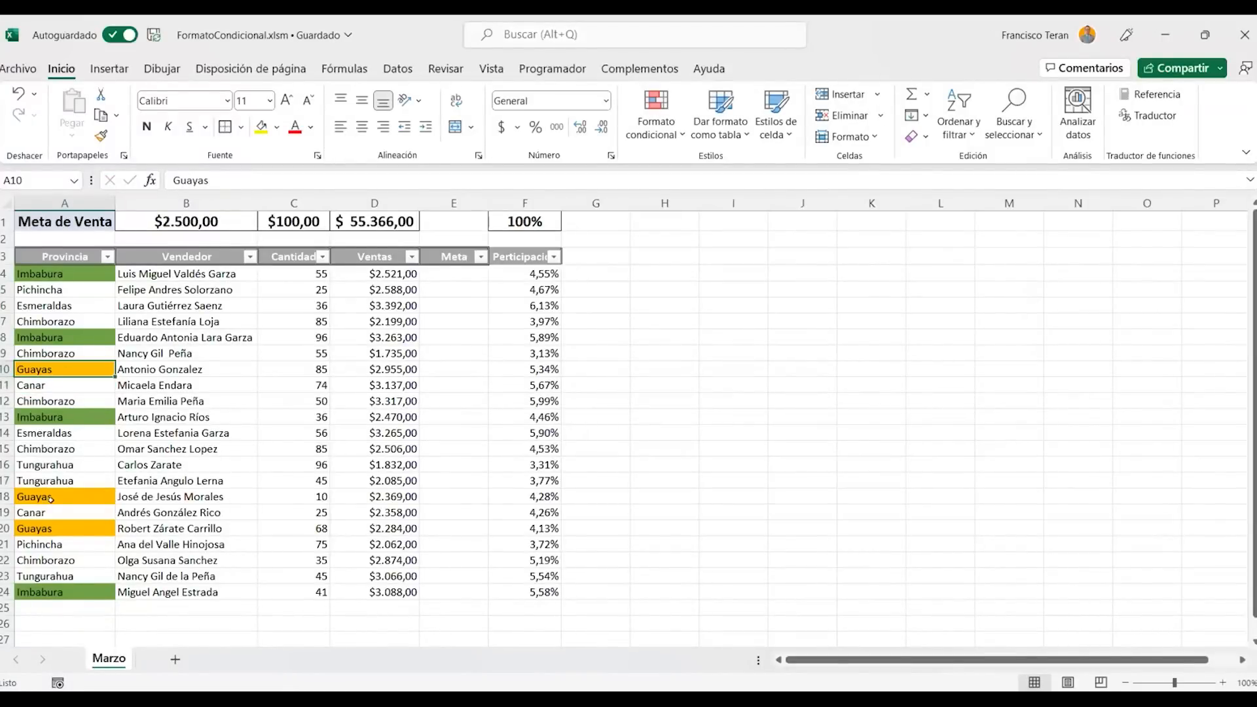
pyautogui.moveTo(82, 274); pyautogui.dragTo(85, 592)
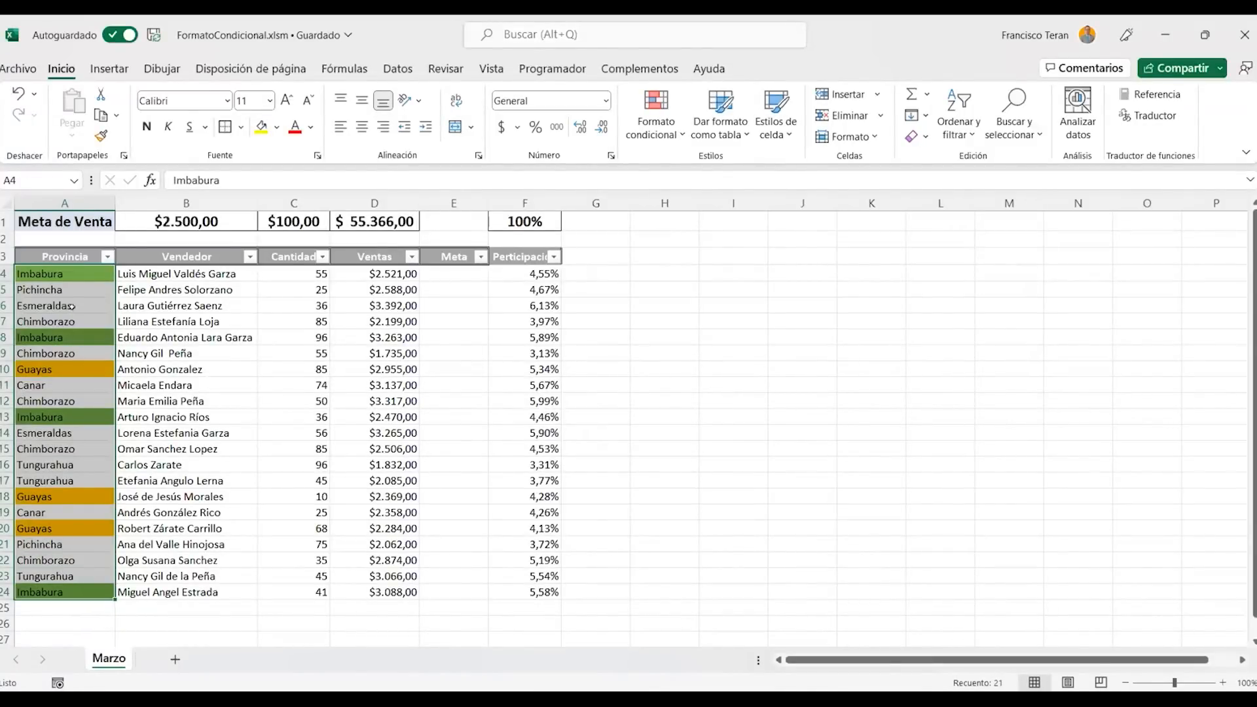
pyautogui.click(654, 124)
pyautogui.moveTo(733, 168)
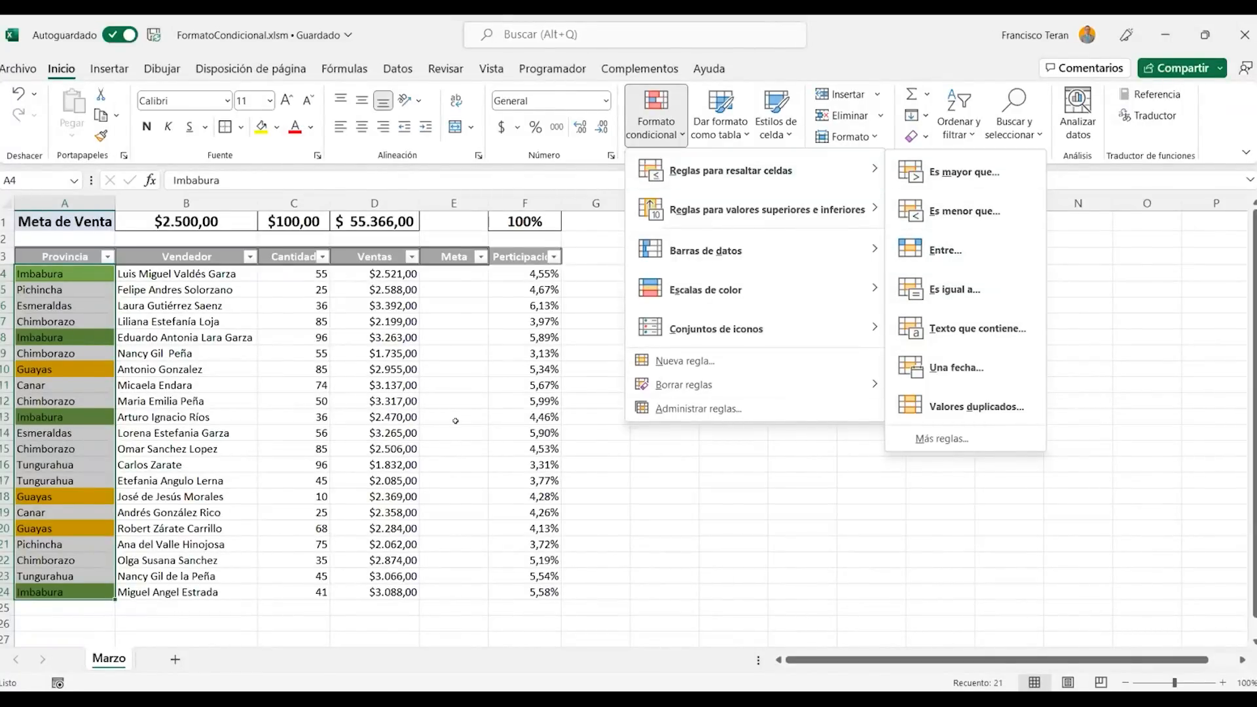
pyautogui.click(360, 253)
# Fit column C's width to its contents, and highlight quantities greater than 80 in C4:C24 using green fill with dark green text
pyautogui.doubleClick(330, 203)
pyautogui.moveTo(296, 274); pyautogui.dragTo(307, 589)
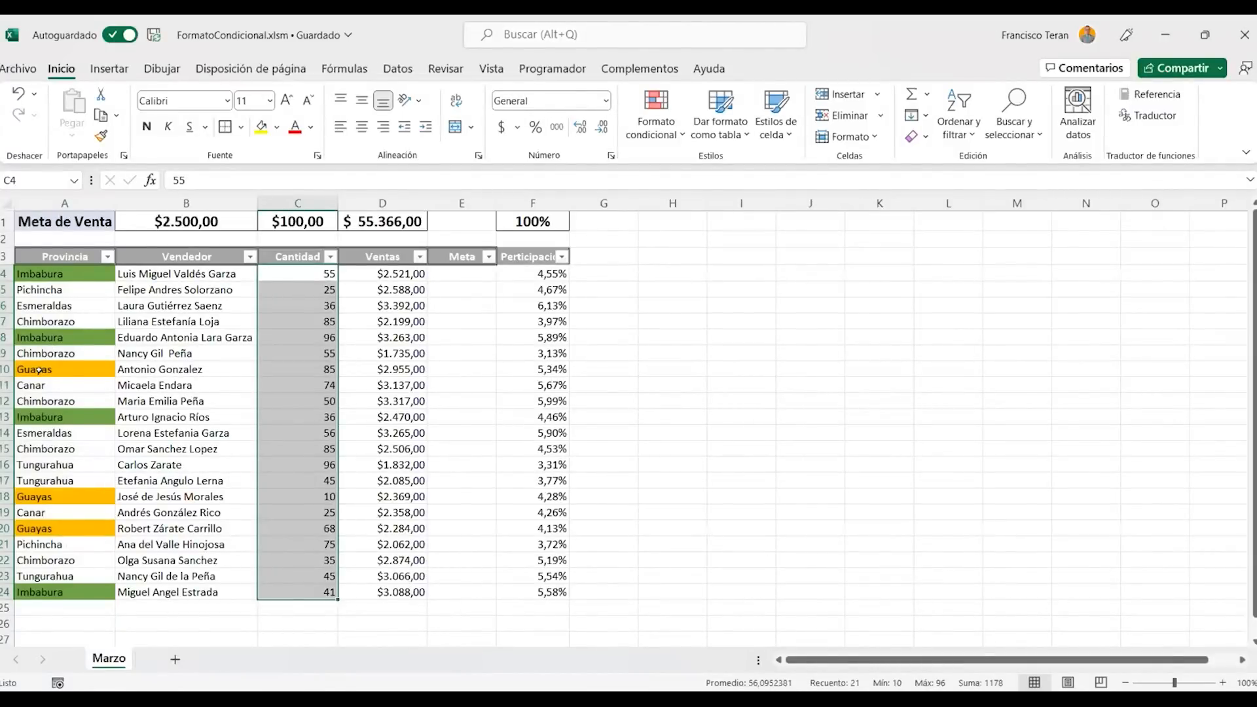
pyautogui.moveTo(276, 357); pyautogui.dragTo(292, 586)
pyautogui.click(676, 146)
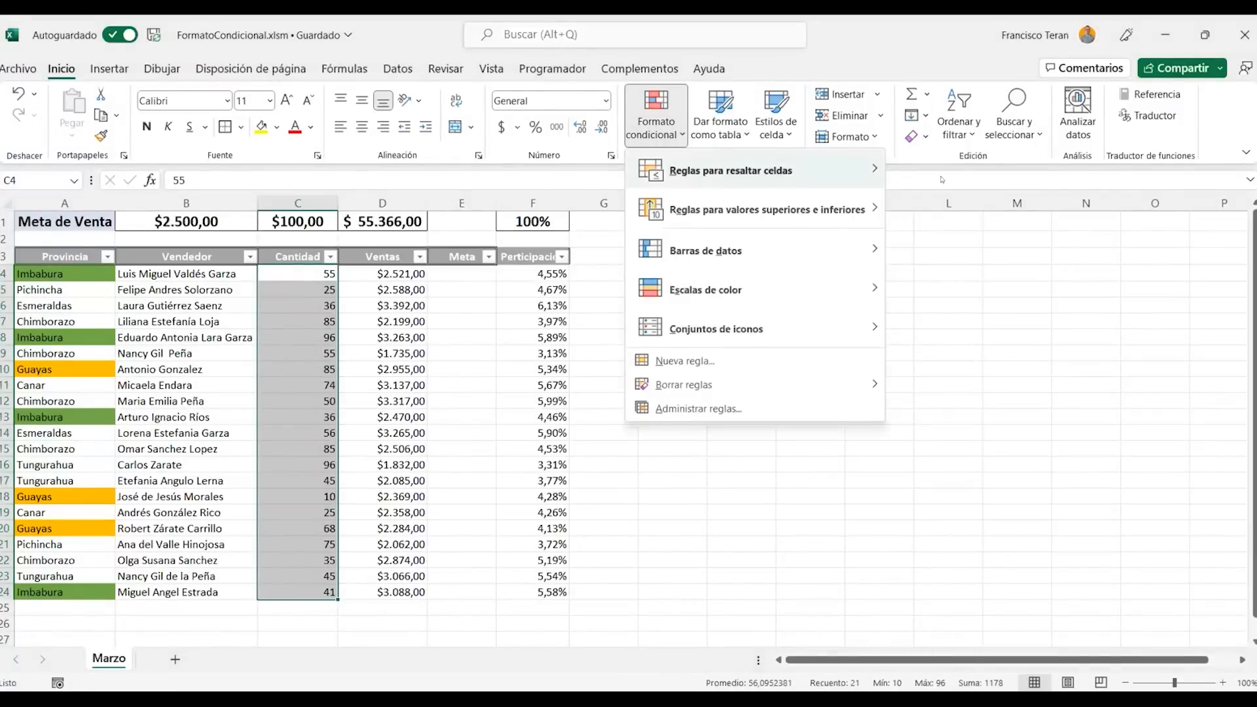
pyautogui.moveTo(877, 172)
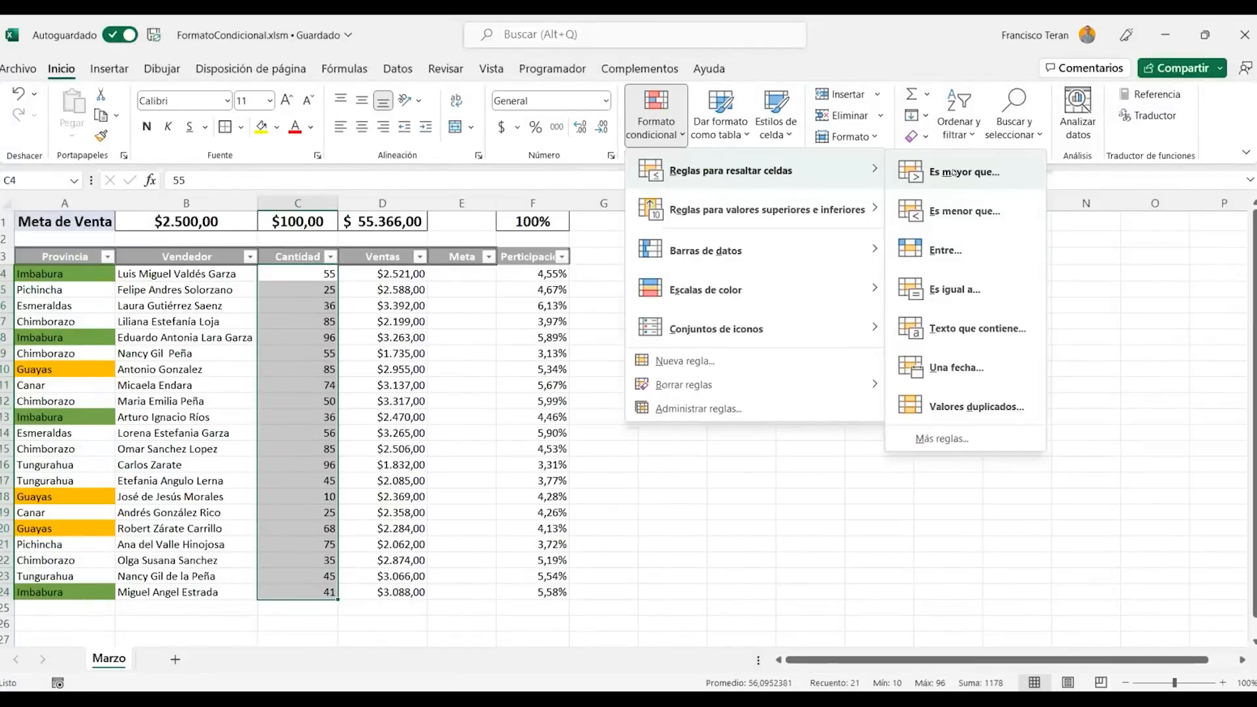
pyautogui.click(952, 174)
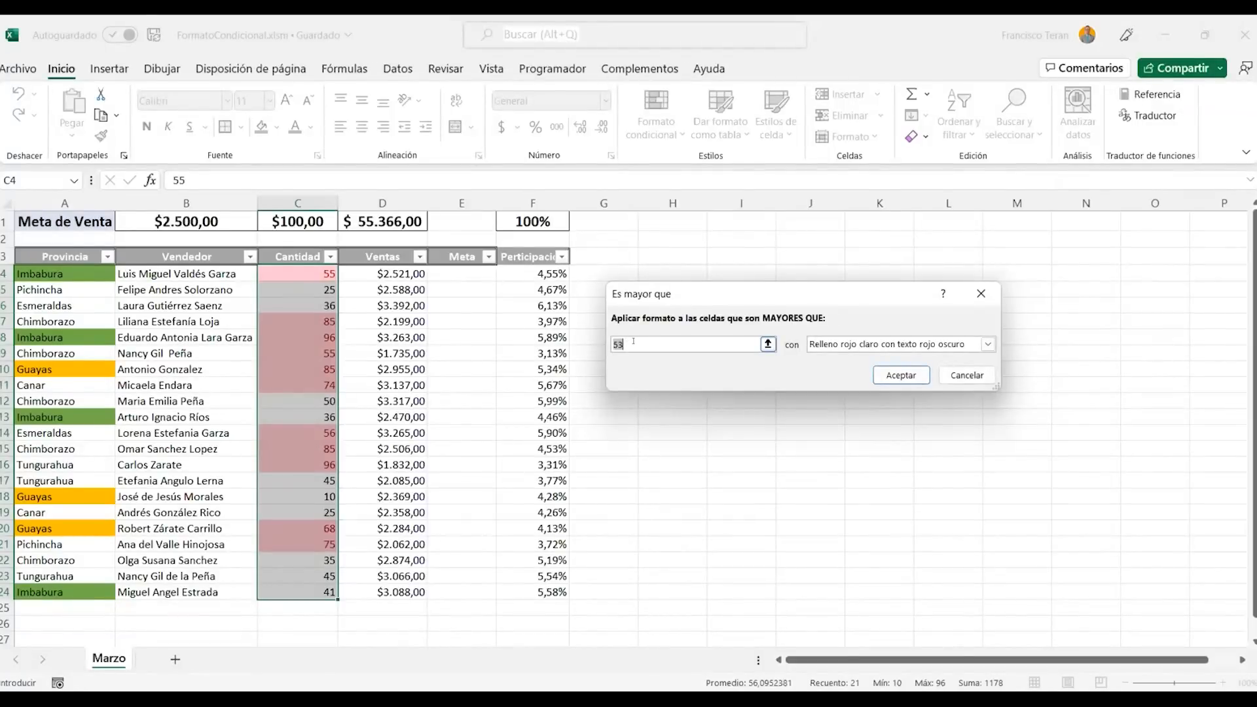
pyautogui.write('80')
pyautogui.click(941, 345)
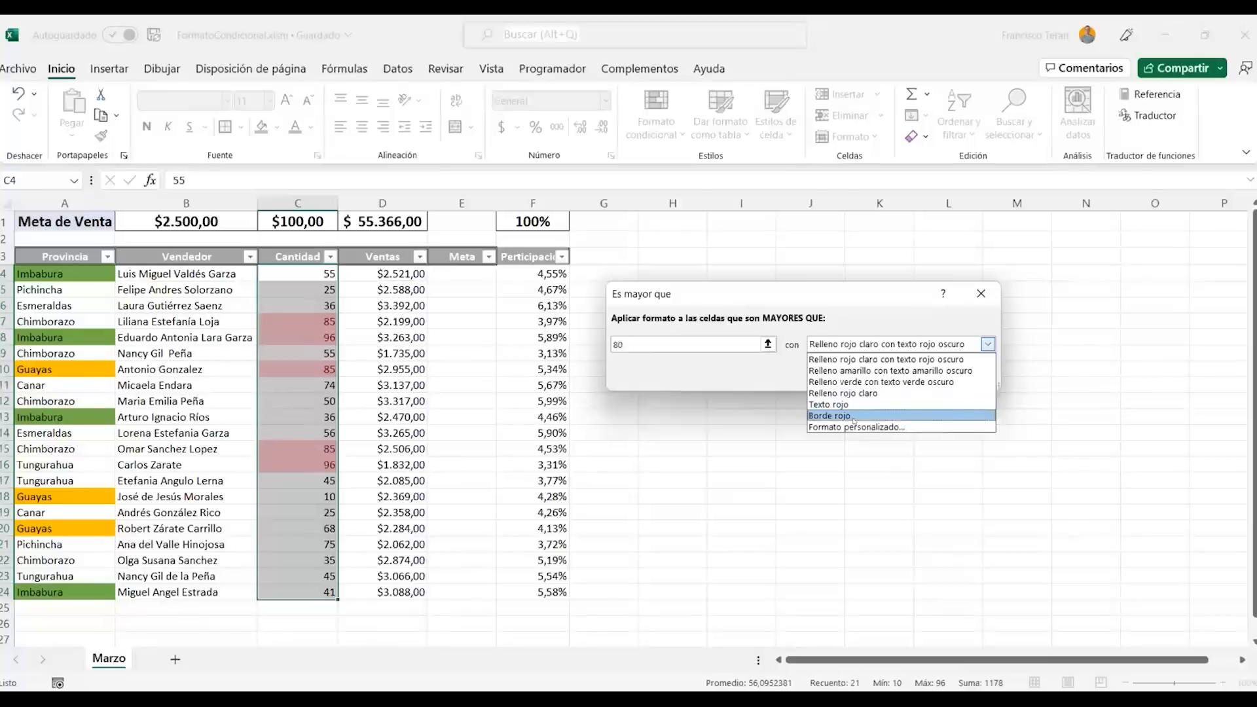
pyautogui.click(859, 382)
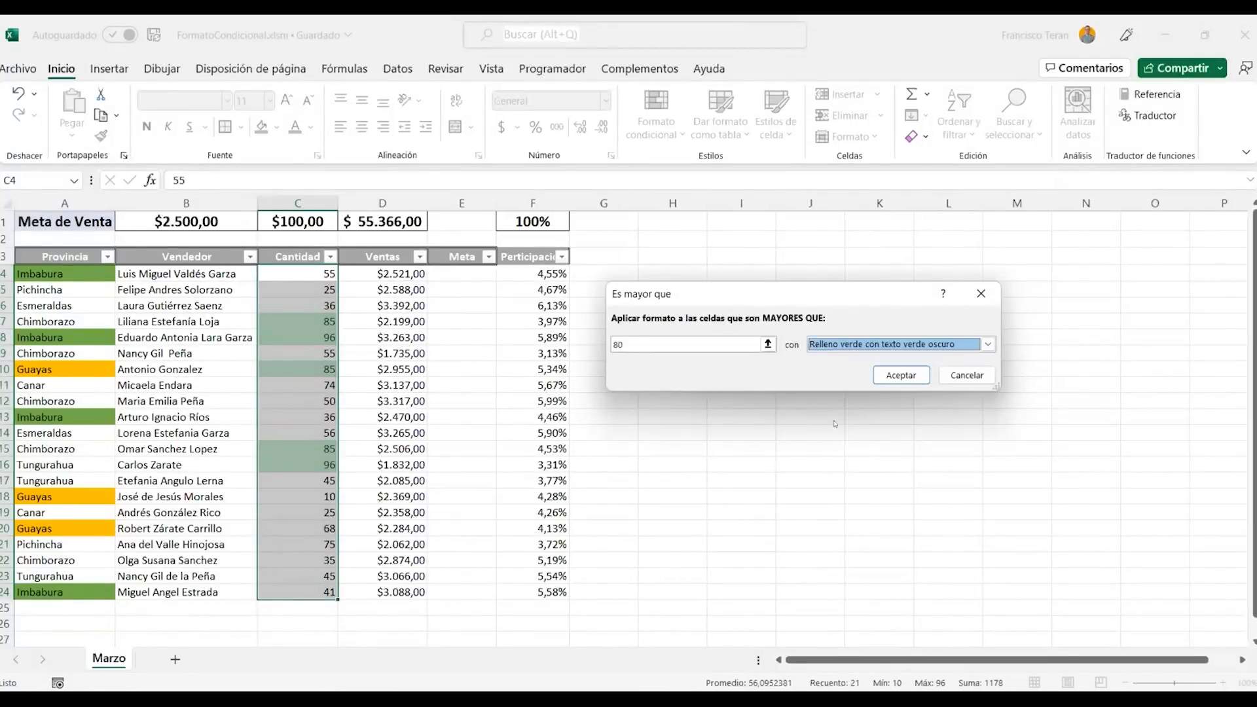
pyautogui.click(900, 375)
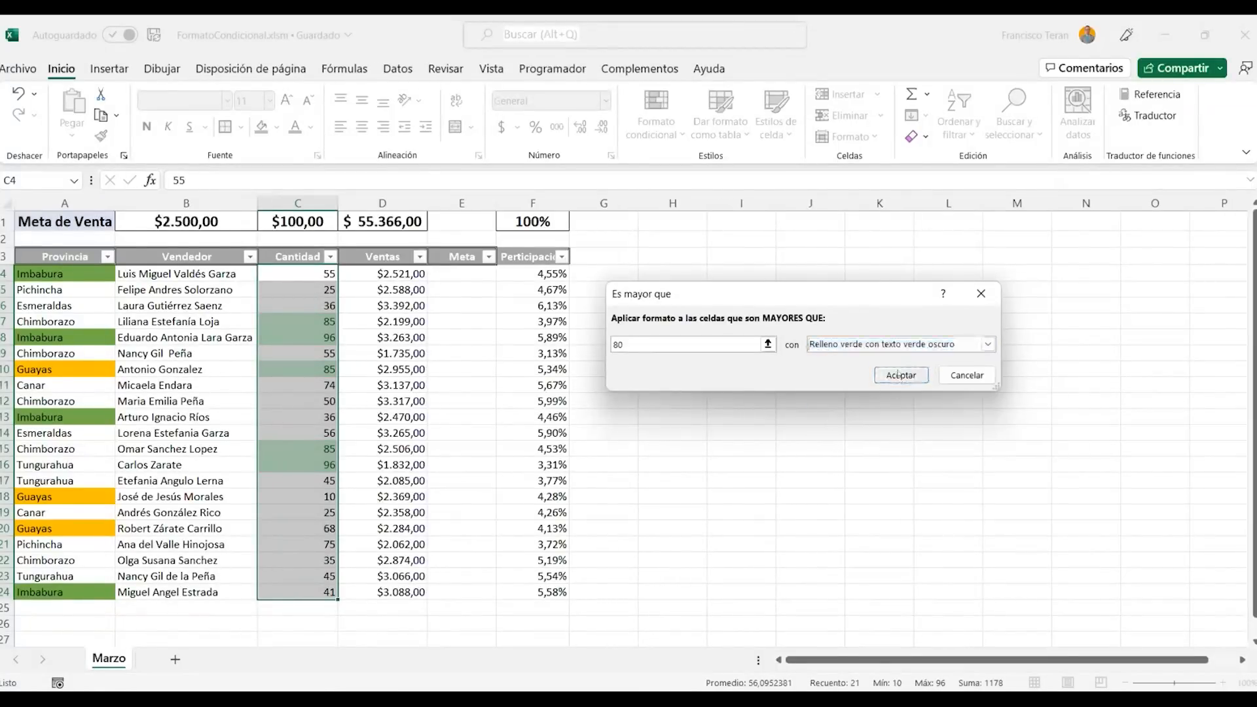
pyautogui.click(313, 388)
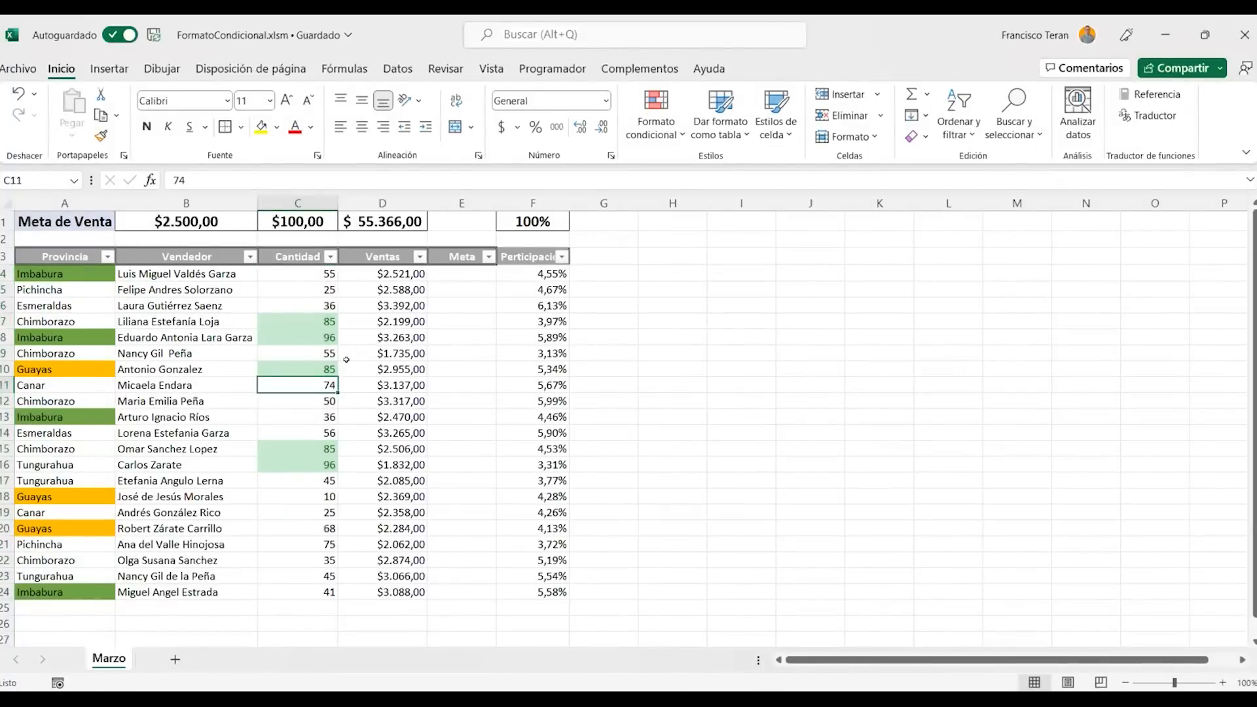
# Test the greater-than-80 rule by entering 80 as the quantity in C20, and replace it with 81
pyautogui.click(331, 528)
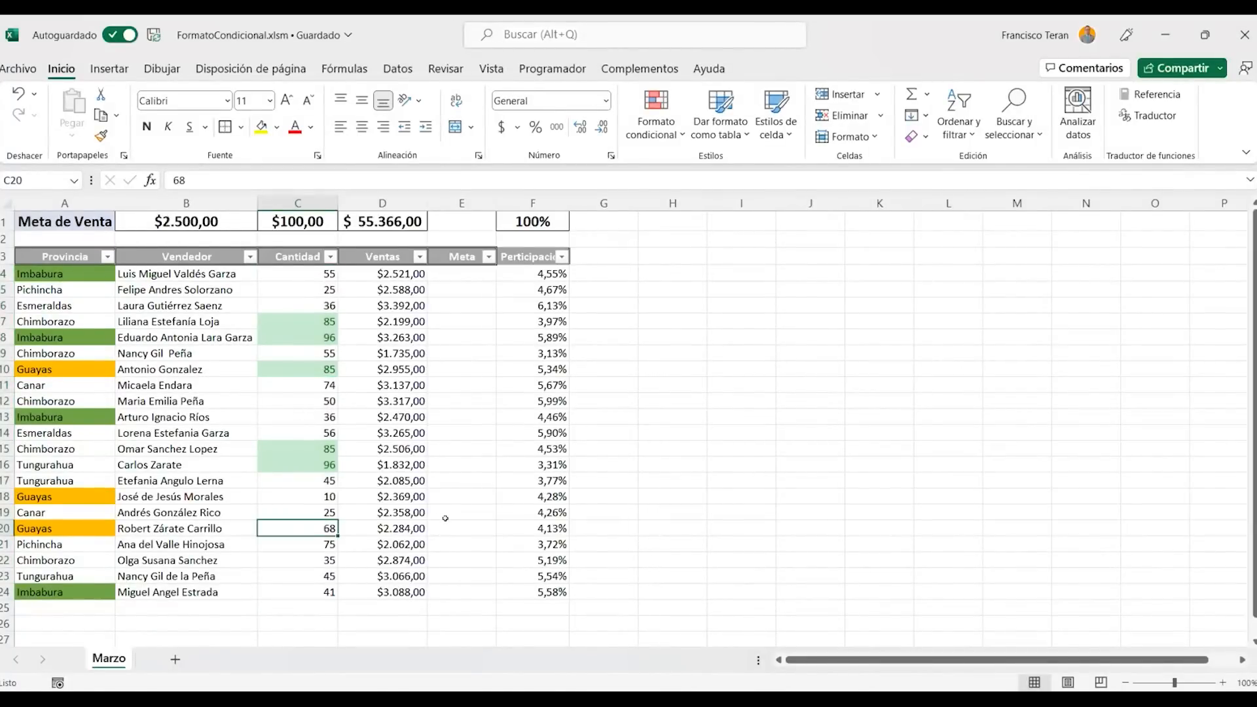
pyautogui.write('80')
pyautogui.press('Return')
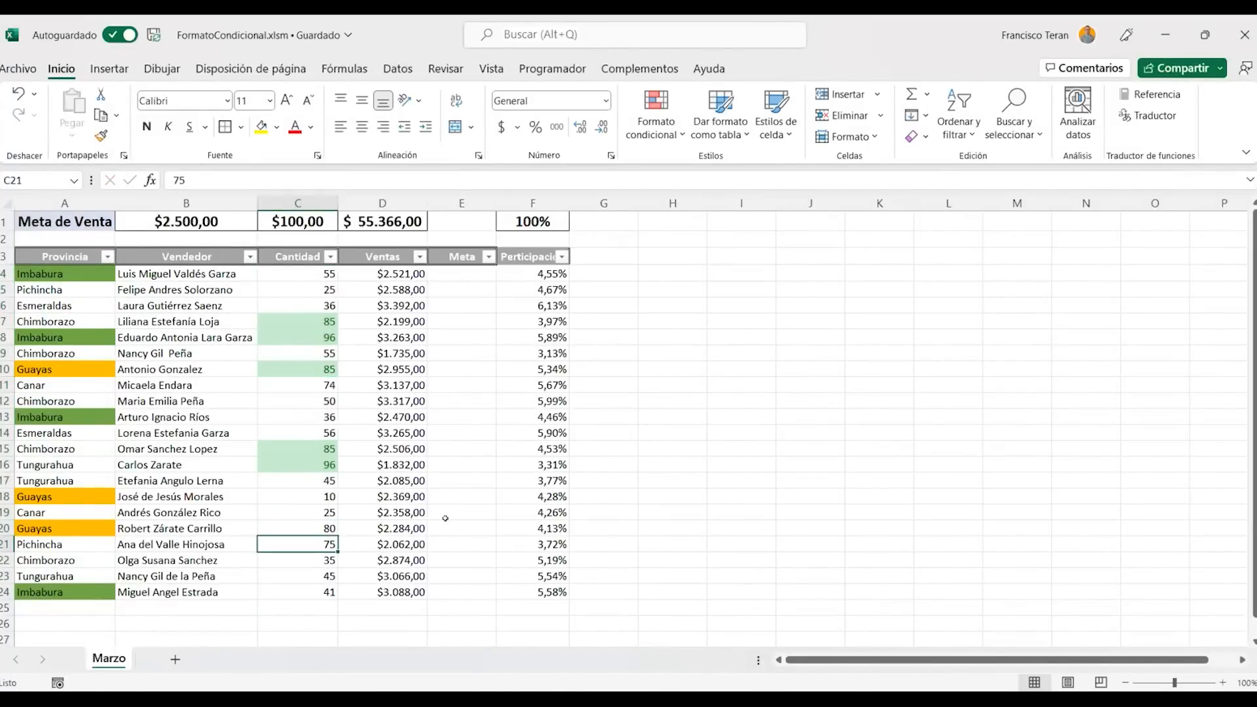
pyautogui.press('Up')
pyautogui.write('81')
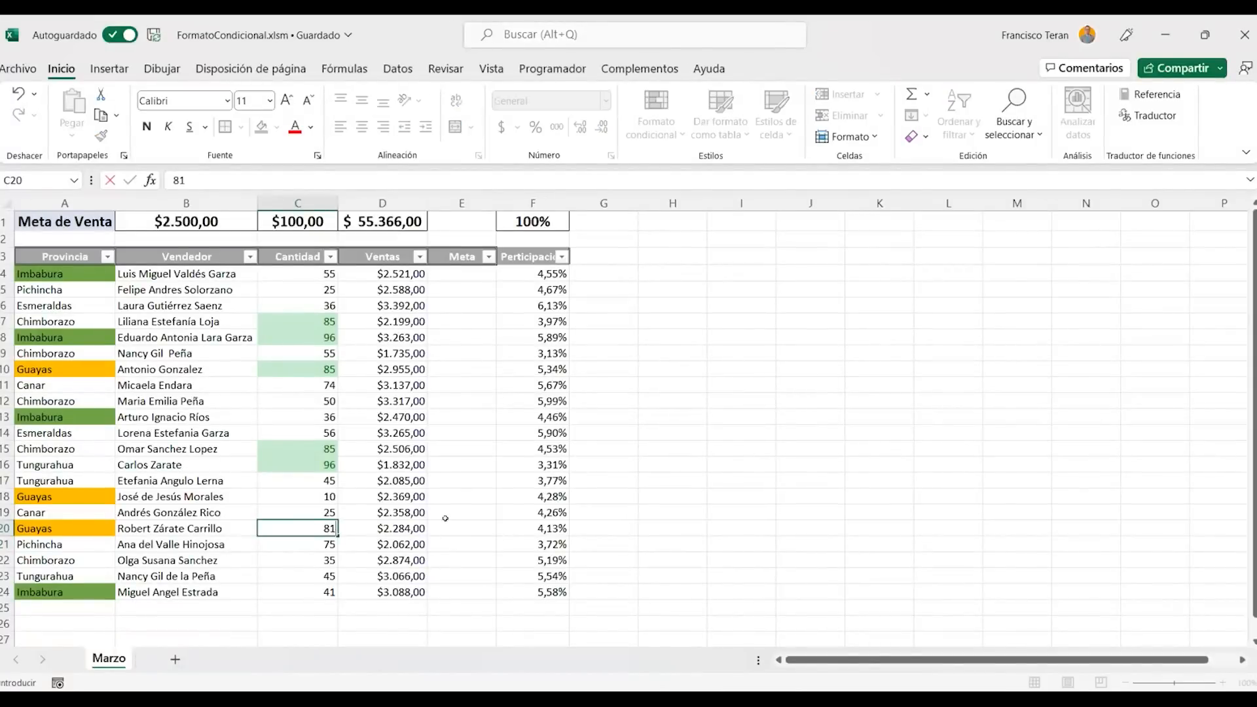
pyautogui.press('Return')
pyautogui.click(300, 525)
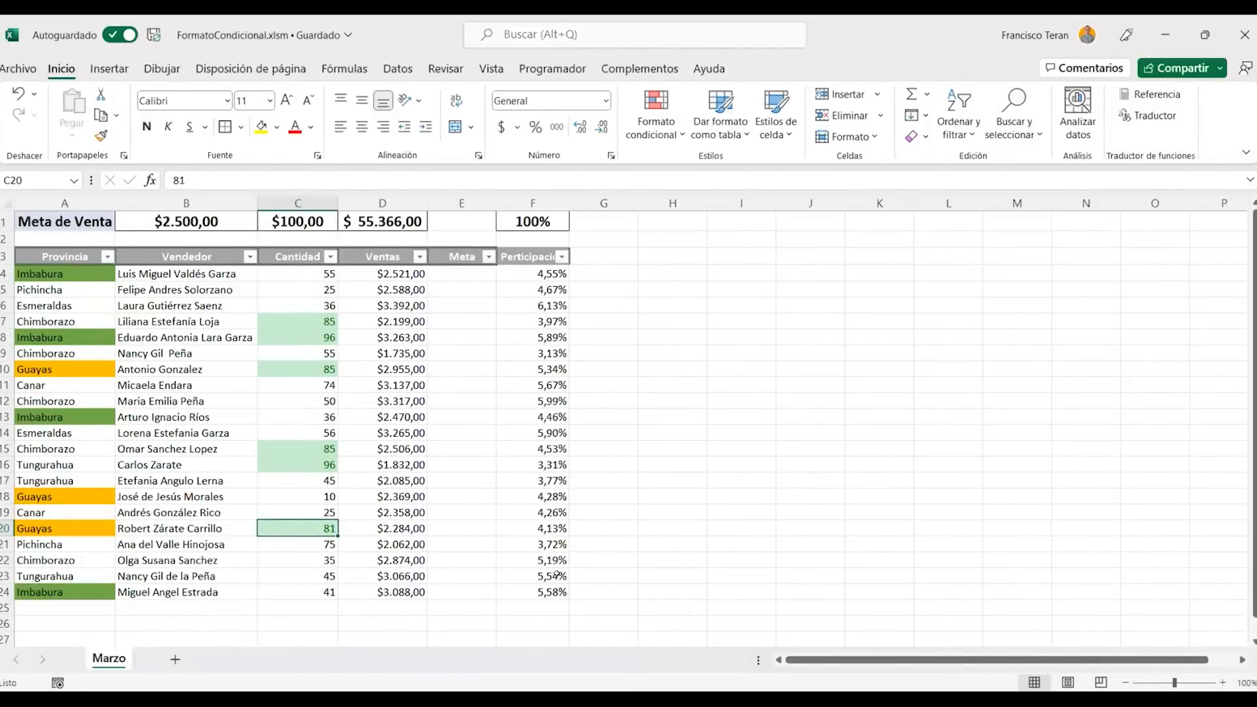
pyautogui.click(289, 258)
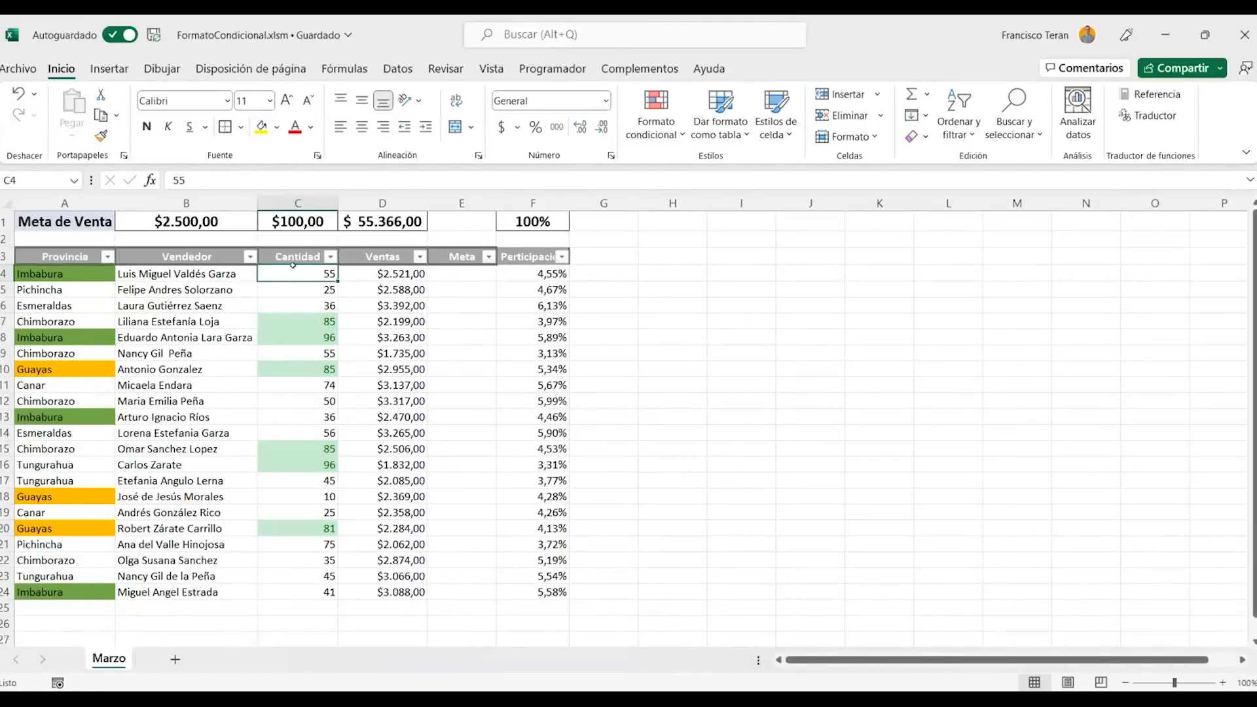
pyautogui.click(284, 295)
pyautogui.click(302, 325)
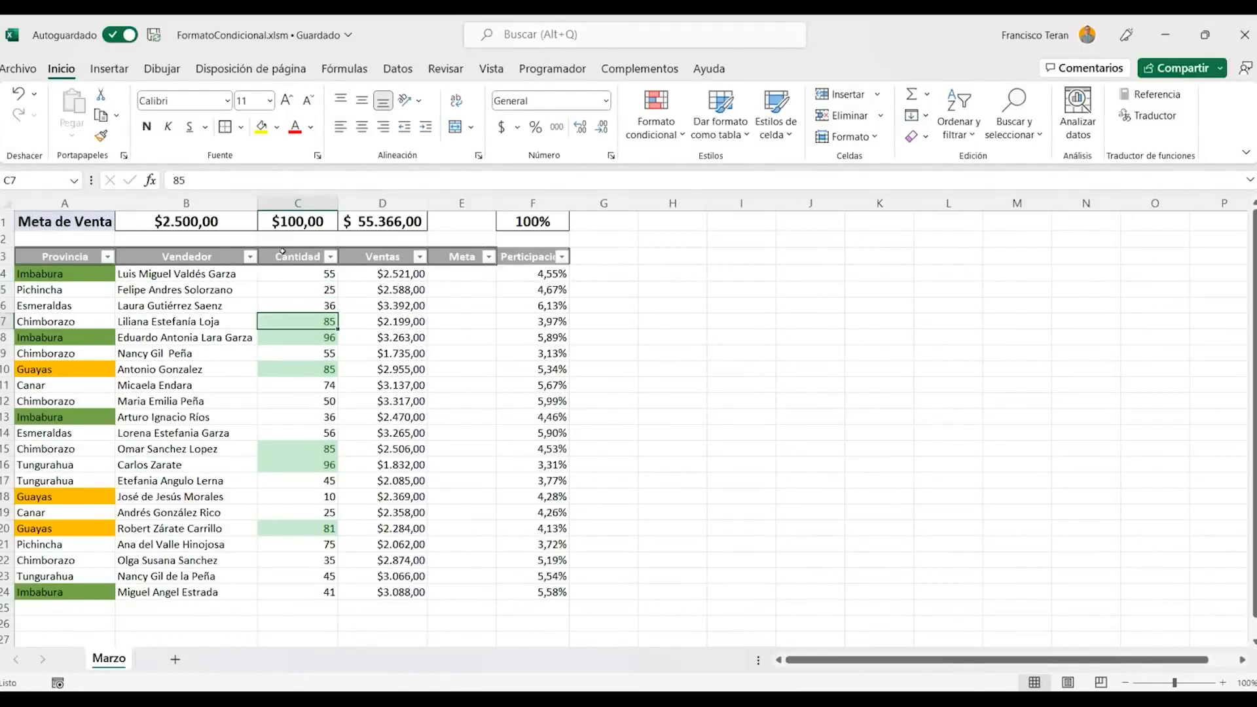
pyautogui.click(296, 285)
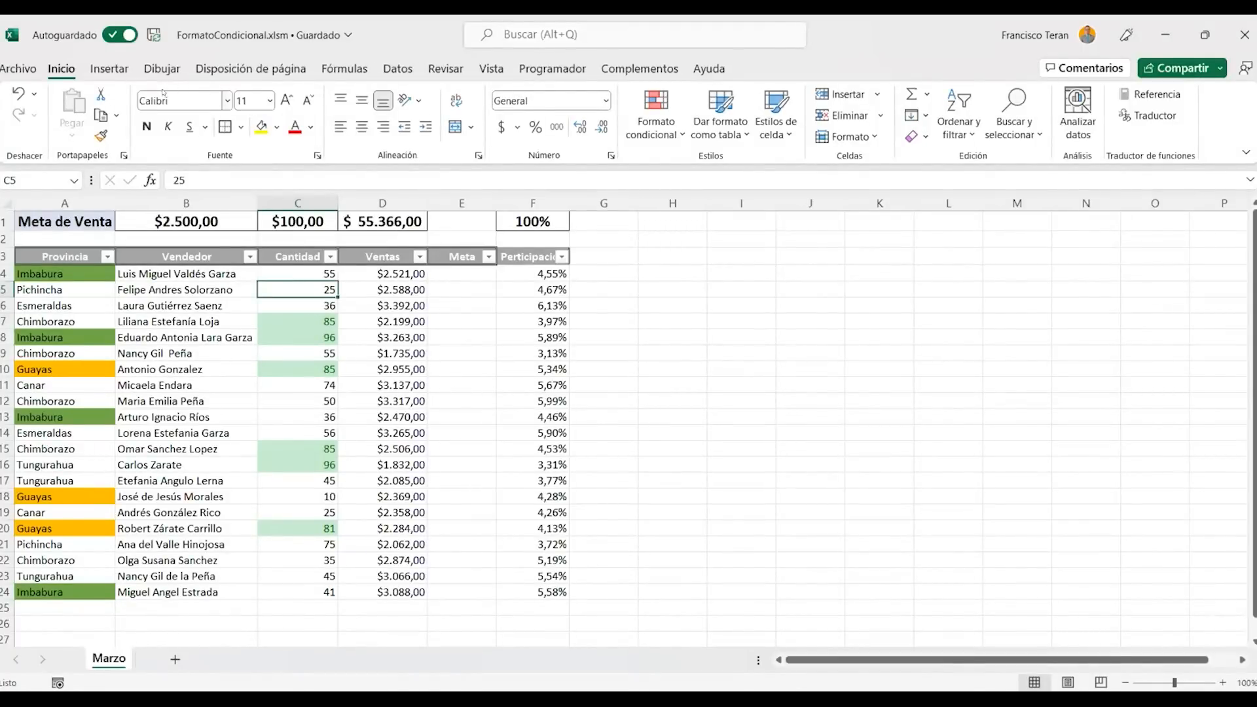
# Filter the Cantidad column by the light green cell colour, and clear that filter
pyautogui.click(398, 69)
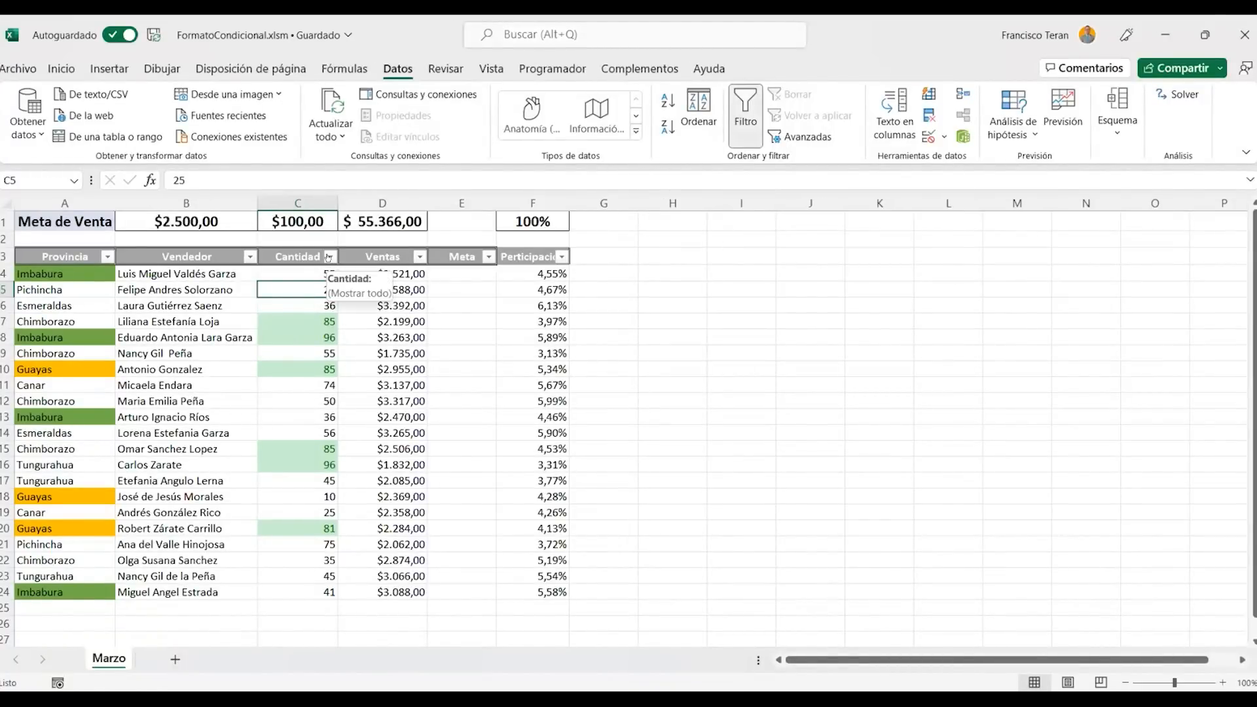
pyautogui.scroll(-3, 307, 389)
pyautogui.scroll(3, 307, 386)
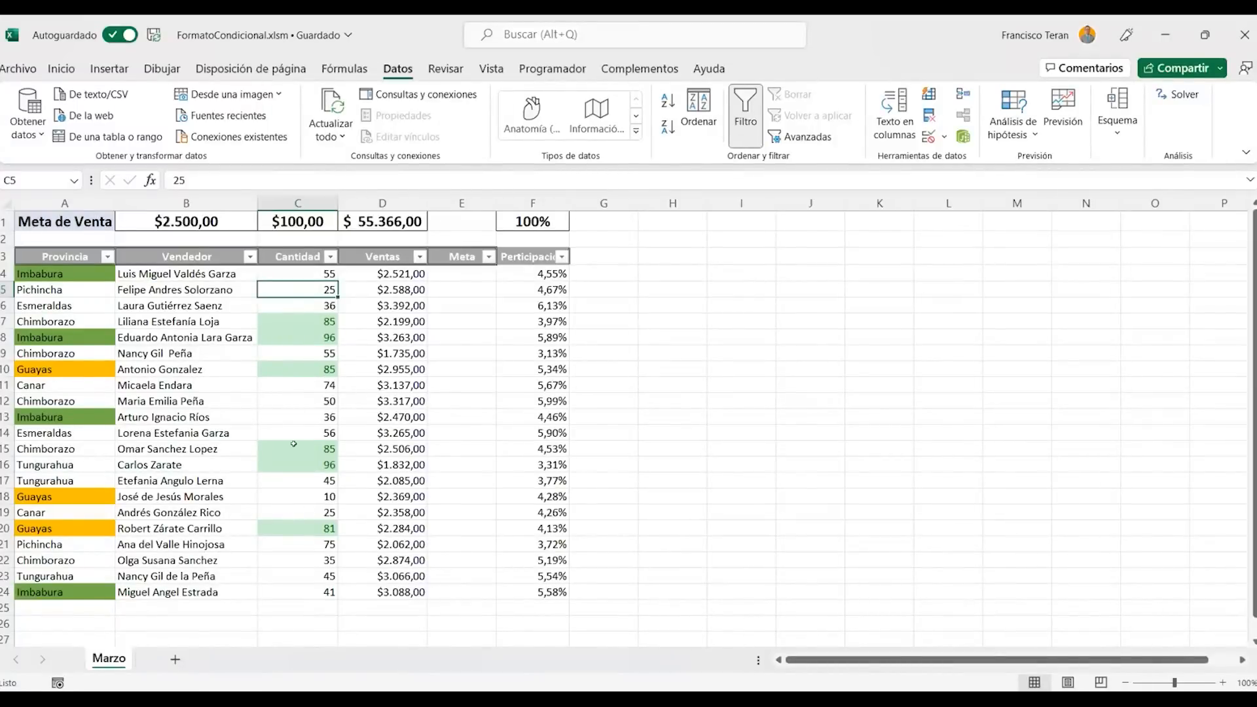
pyautogui.click(329, 258)
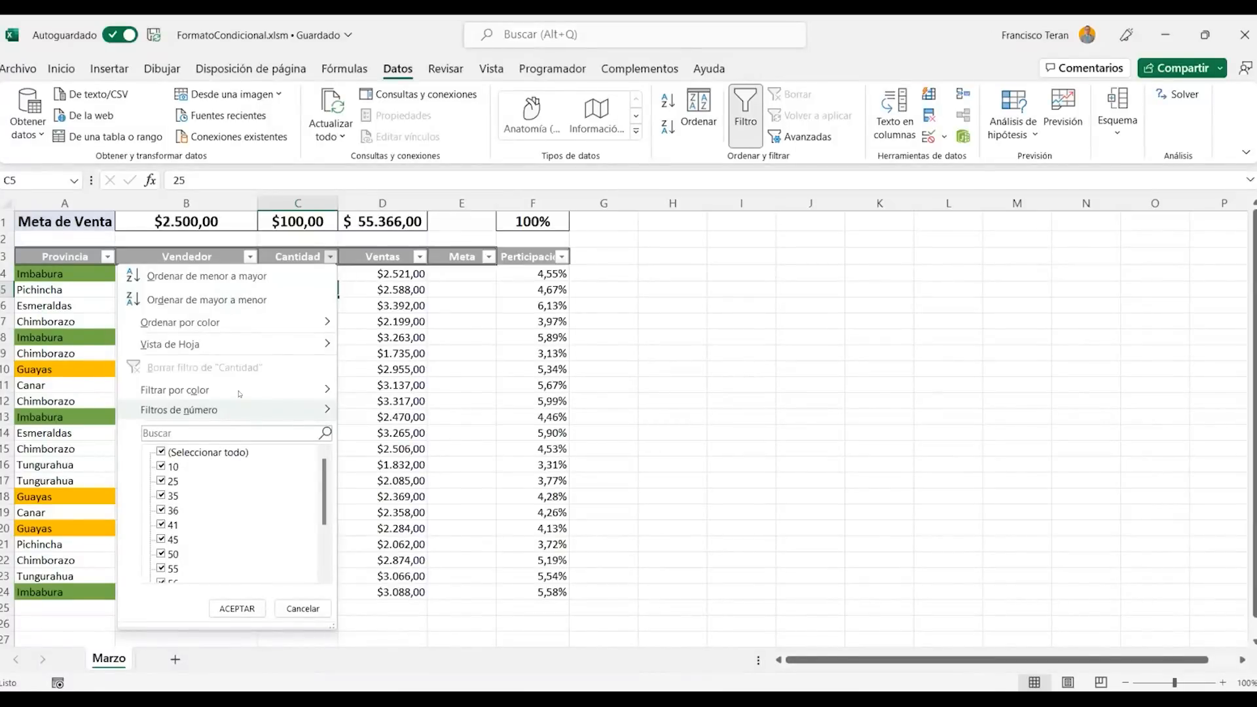
pyautogui.moveTo(242, 392)
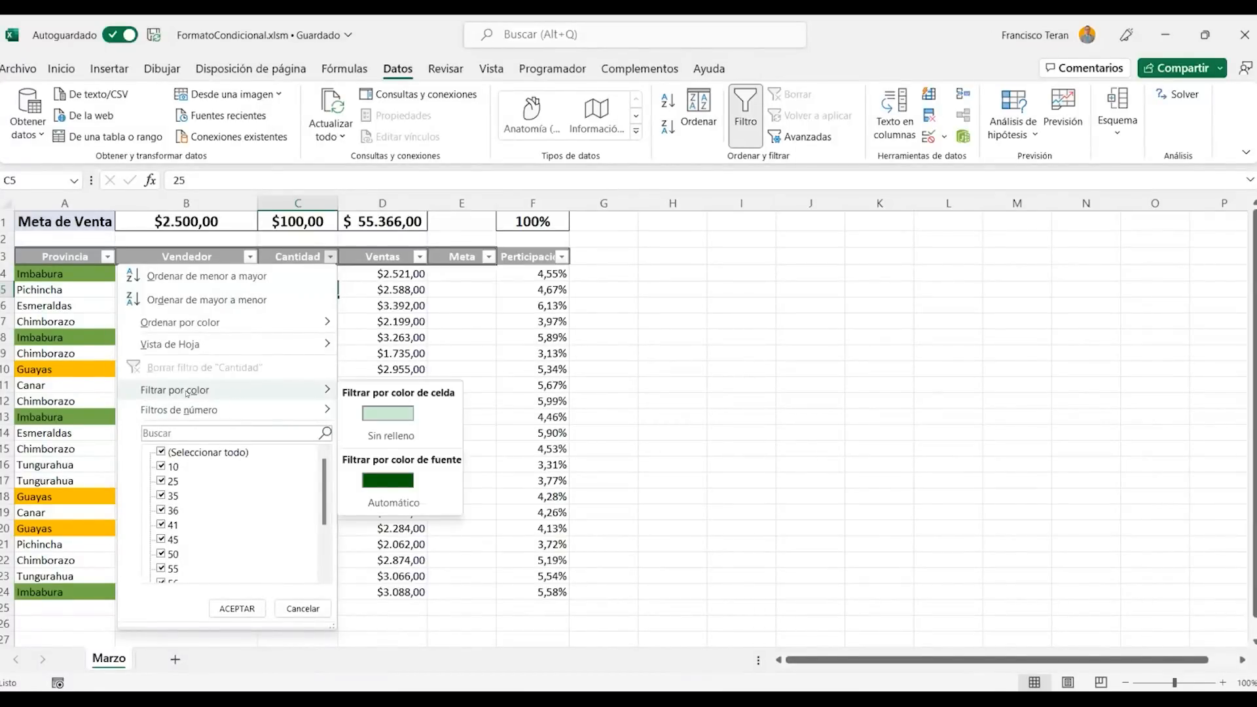
pyautogui.click(388, 413)
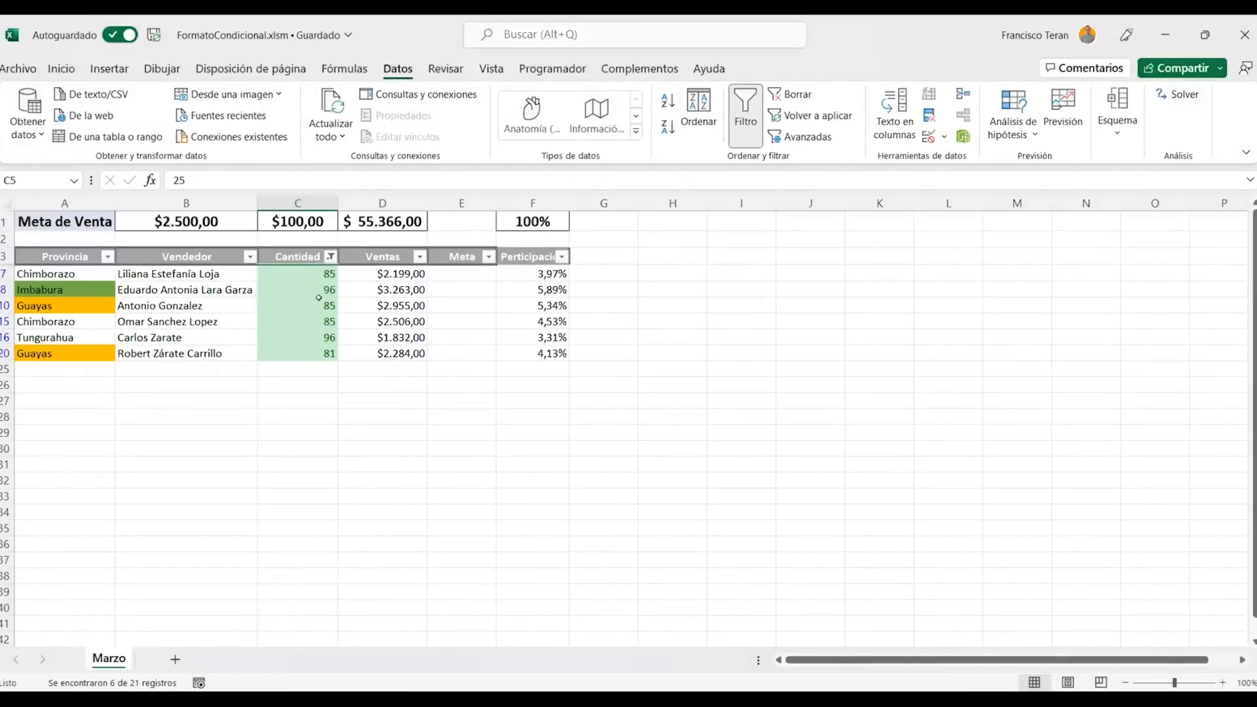
pyautogui.click(330, 257)
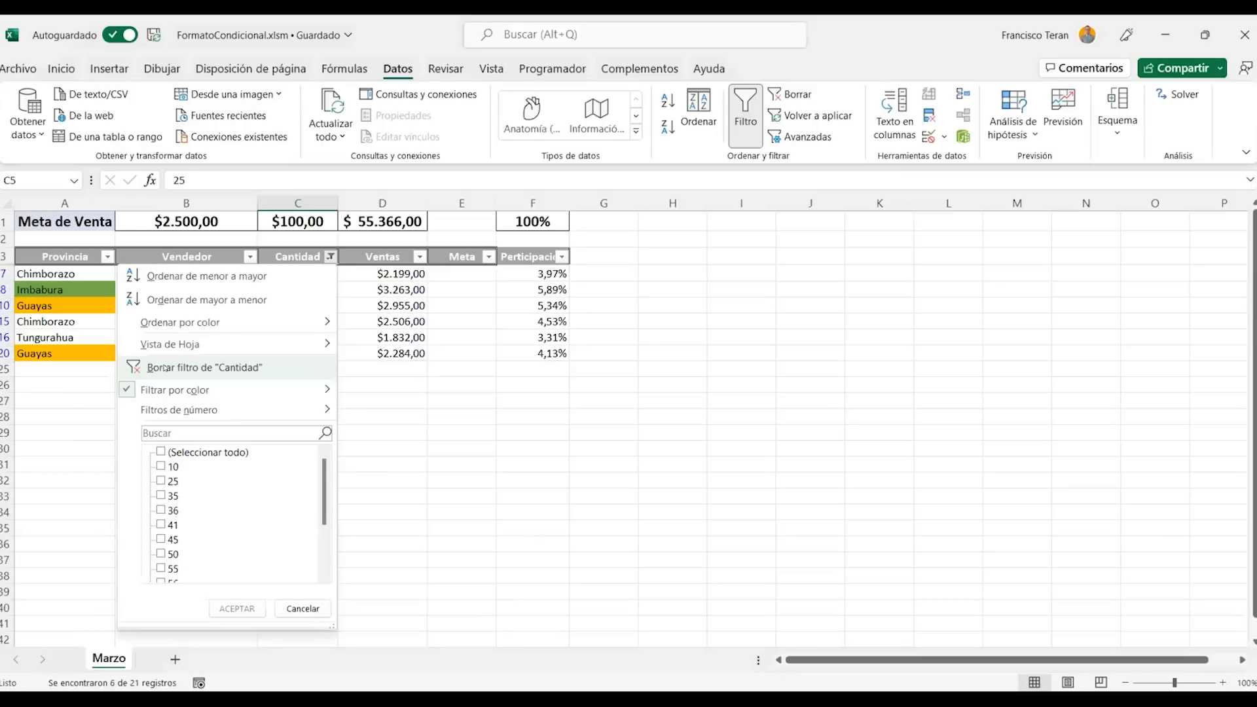
pyautogui.click(163, 369)
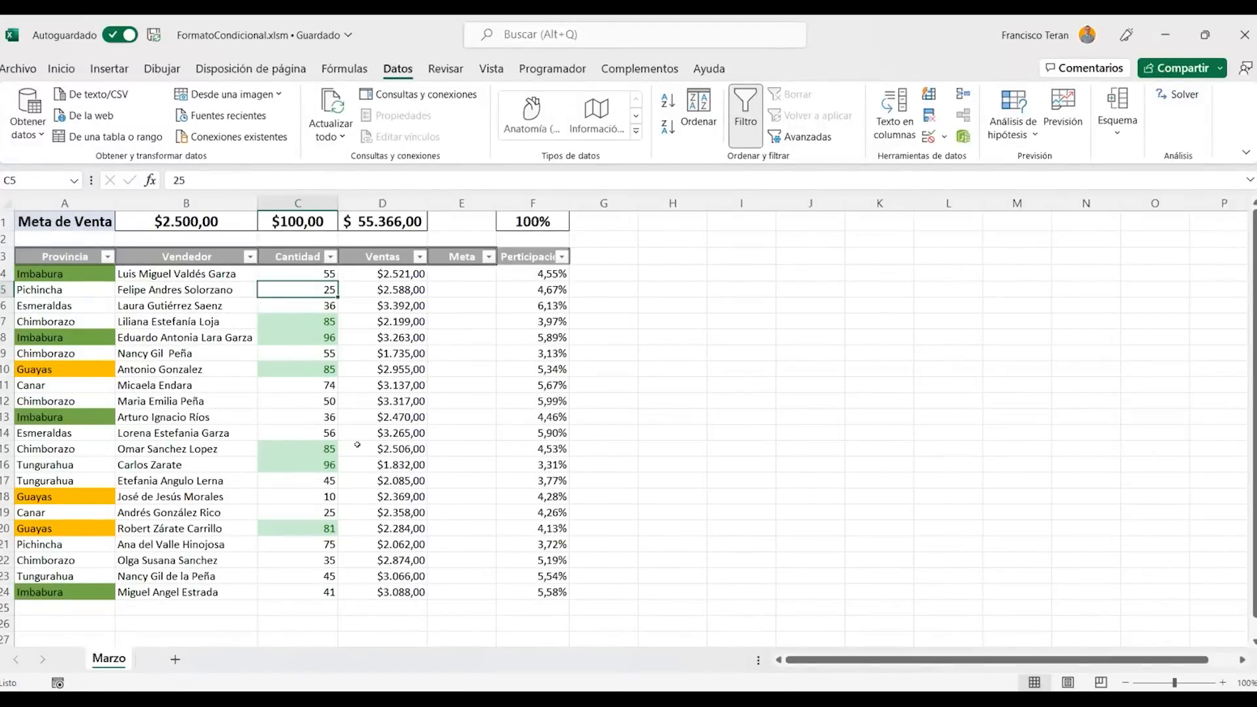
pyautogui.click(369, 352)
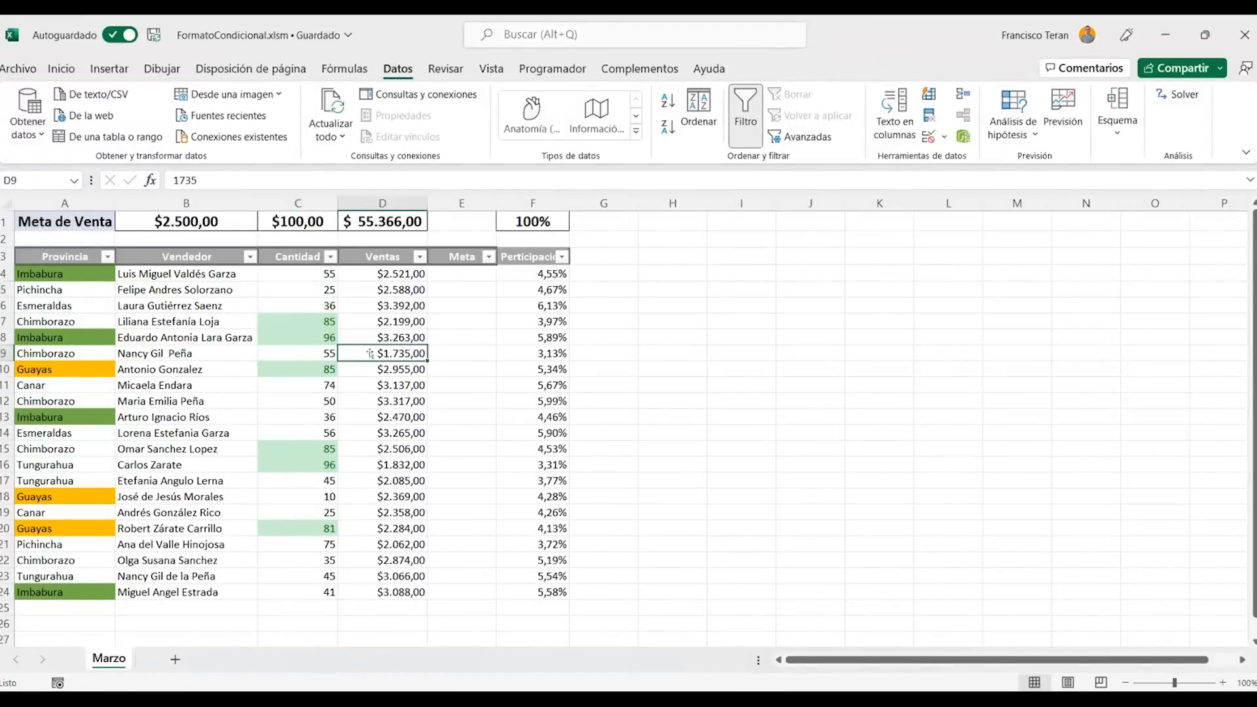
pyautogui.click(303, 304)
pyautogui.click(59, 68)
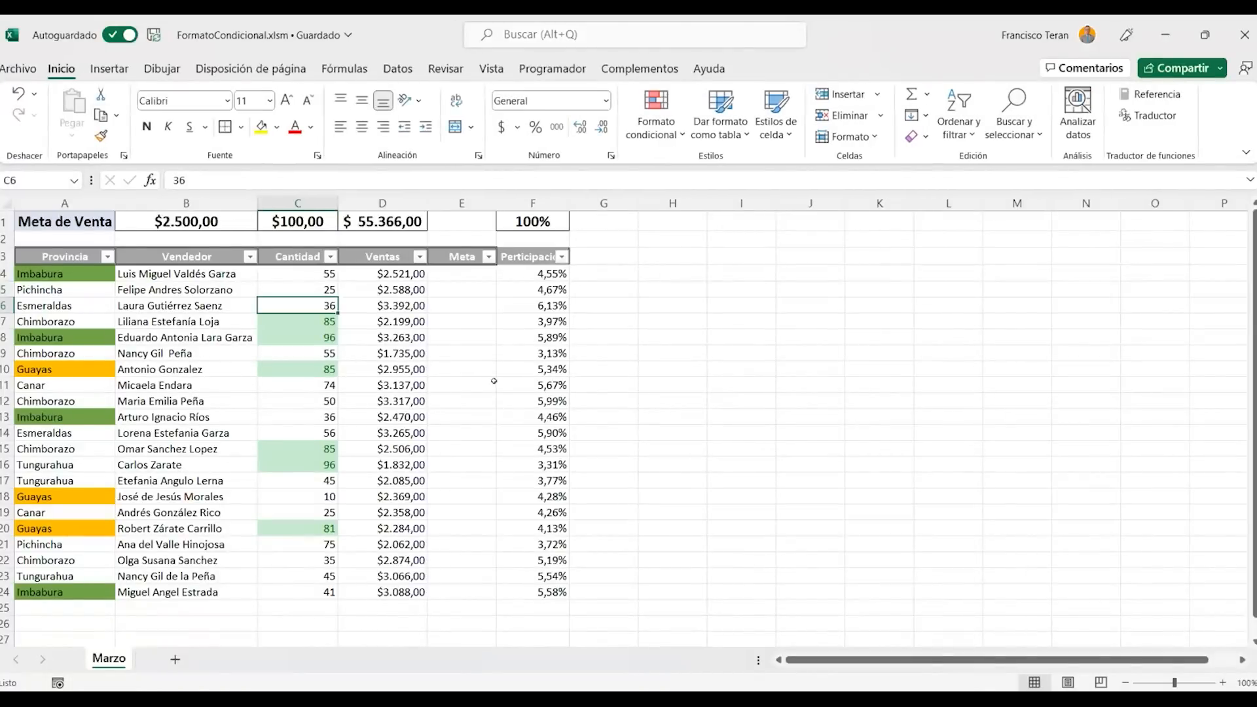
pyautogui.moveTo(85, 270); pyautogui.dragTo(83, 432)
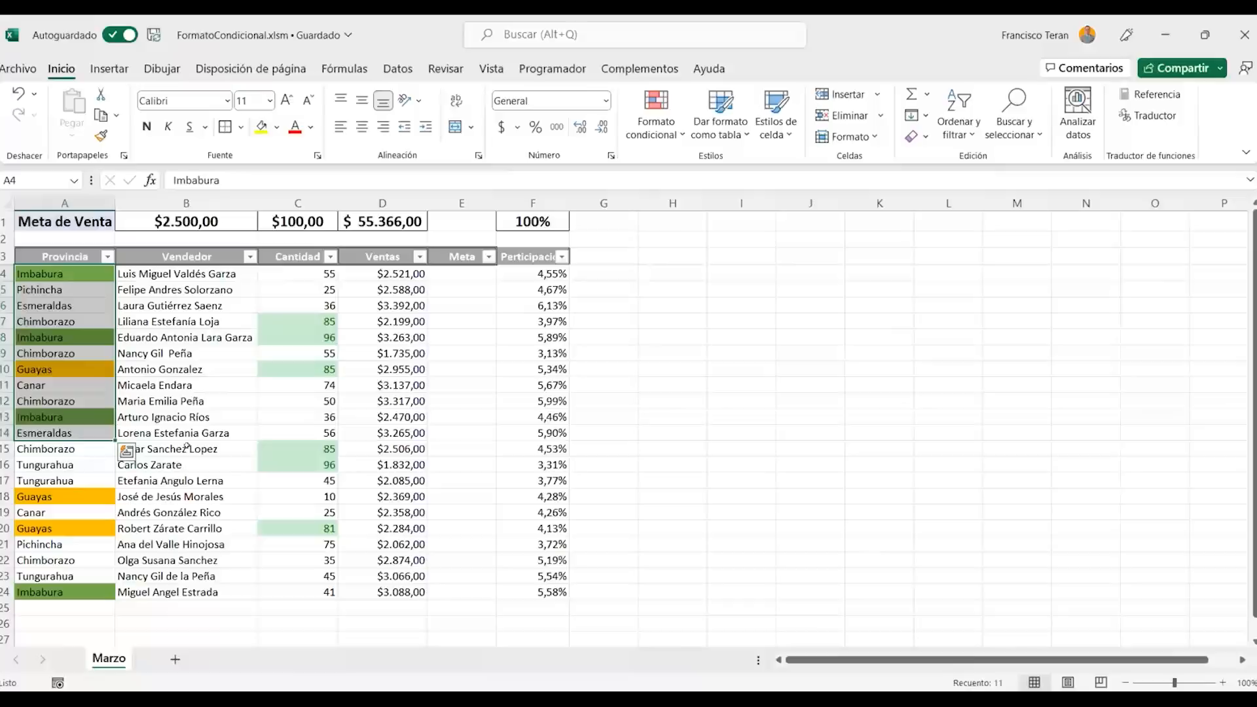
pyautogui.click(526, 267)
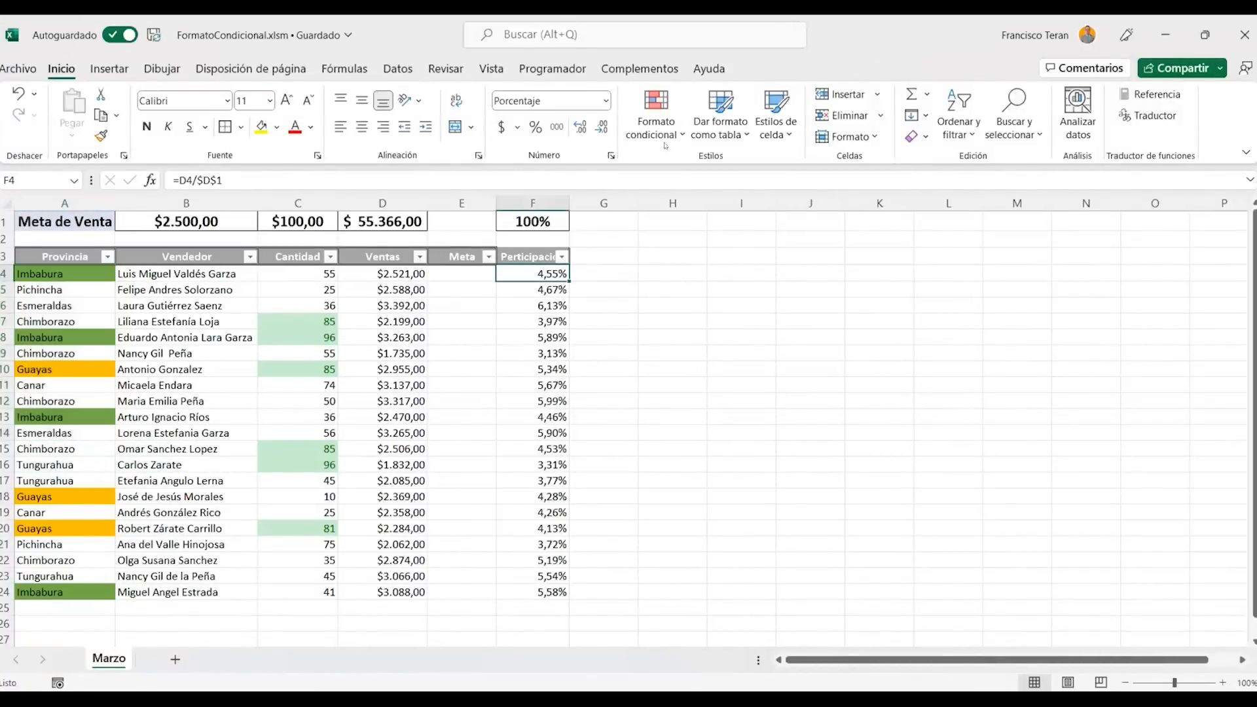
# Widen the Meta column (column E) to make room for longer text
pyautogui.click(463, 272)
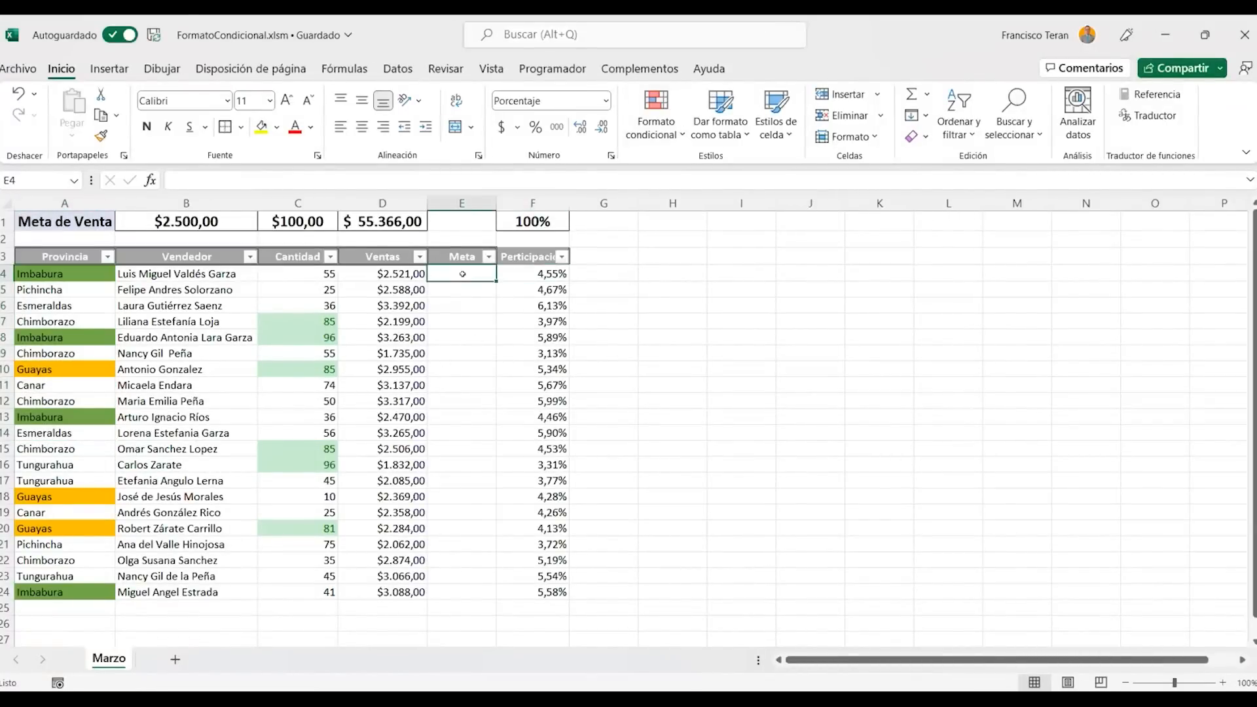
pyautogui.moveTo(497, 203); pyautogui.dragTo(524, 202)
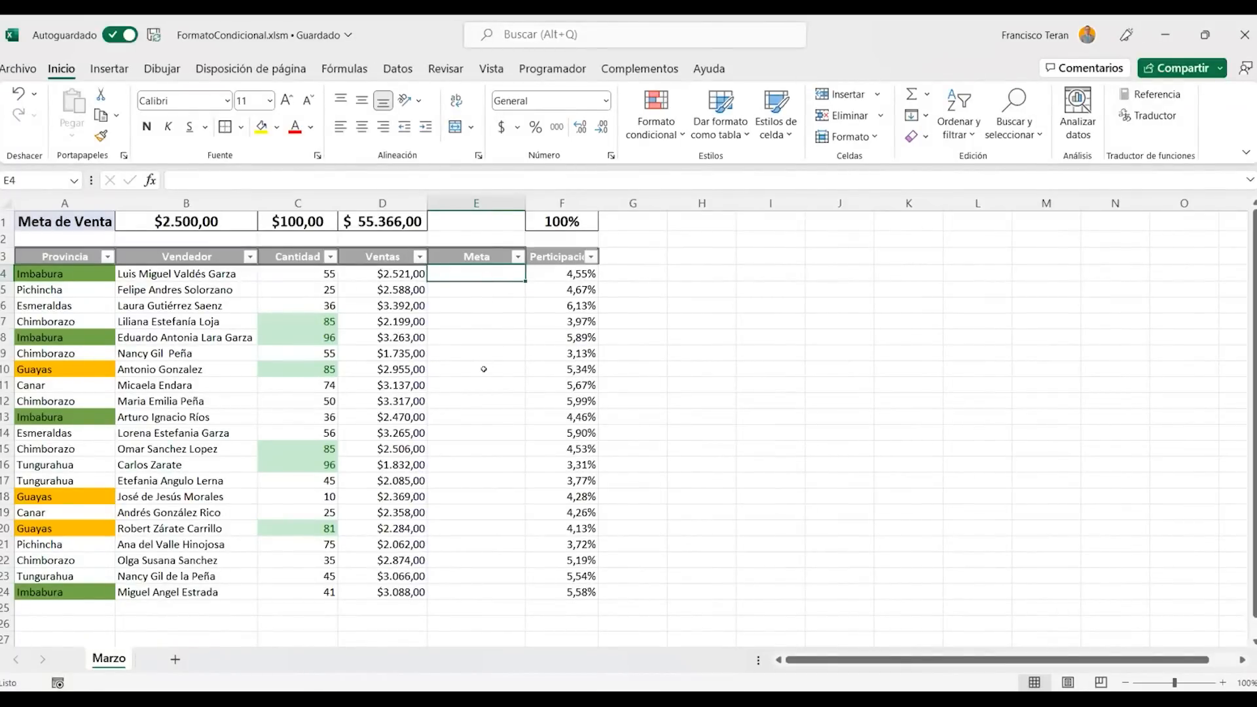
pyautogui.click(191, 214)
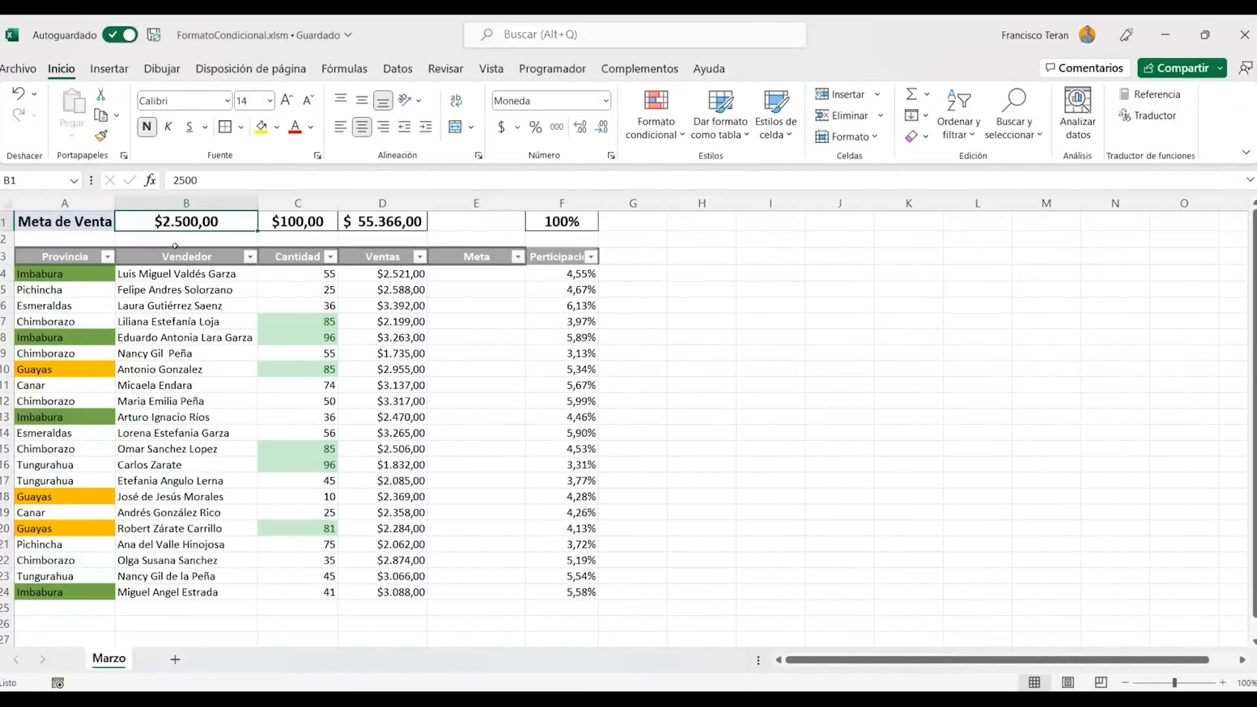
# Enter the formula =SI(D4>=$B$1;"Si Cumple";"---") in E4 and fill it down to E24
pyautogui.click(446, 274)
pyautogui.write('=')
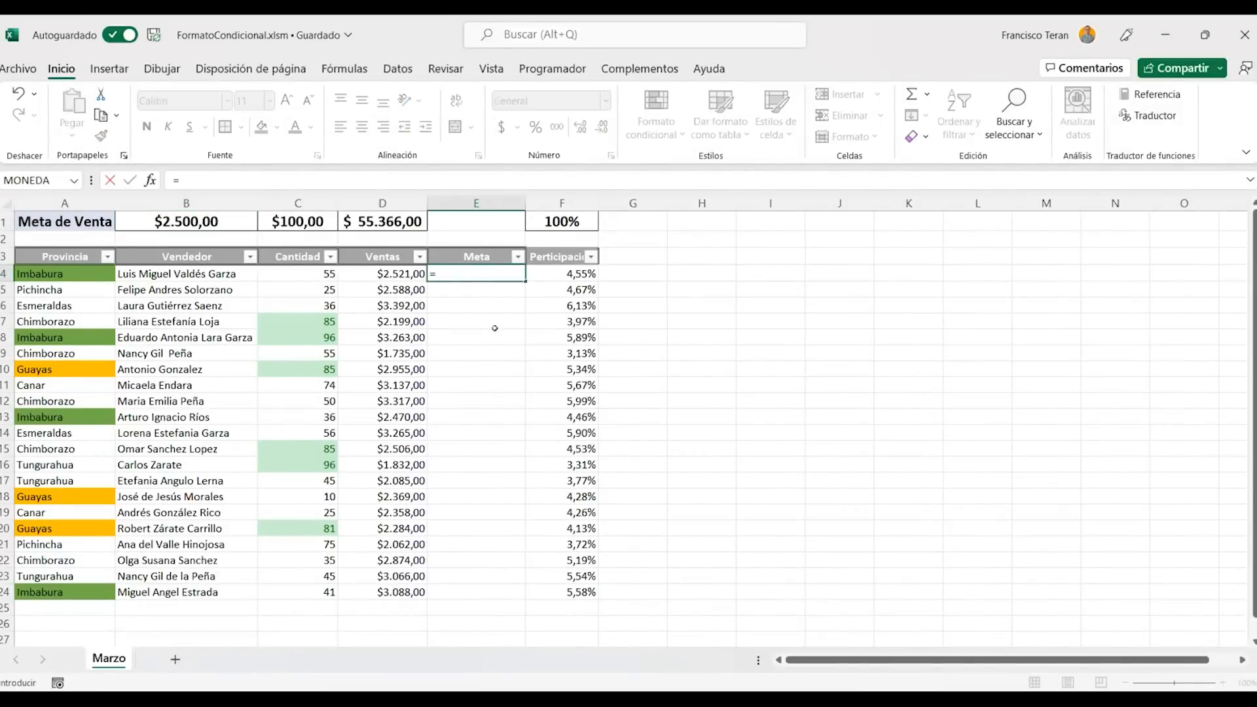
pyautogui.write('si(')
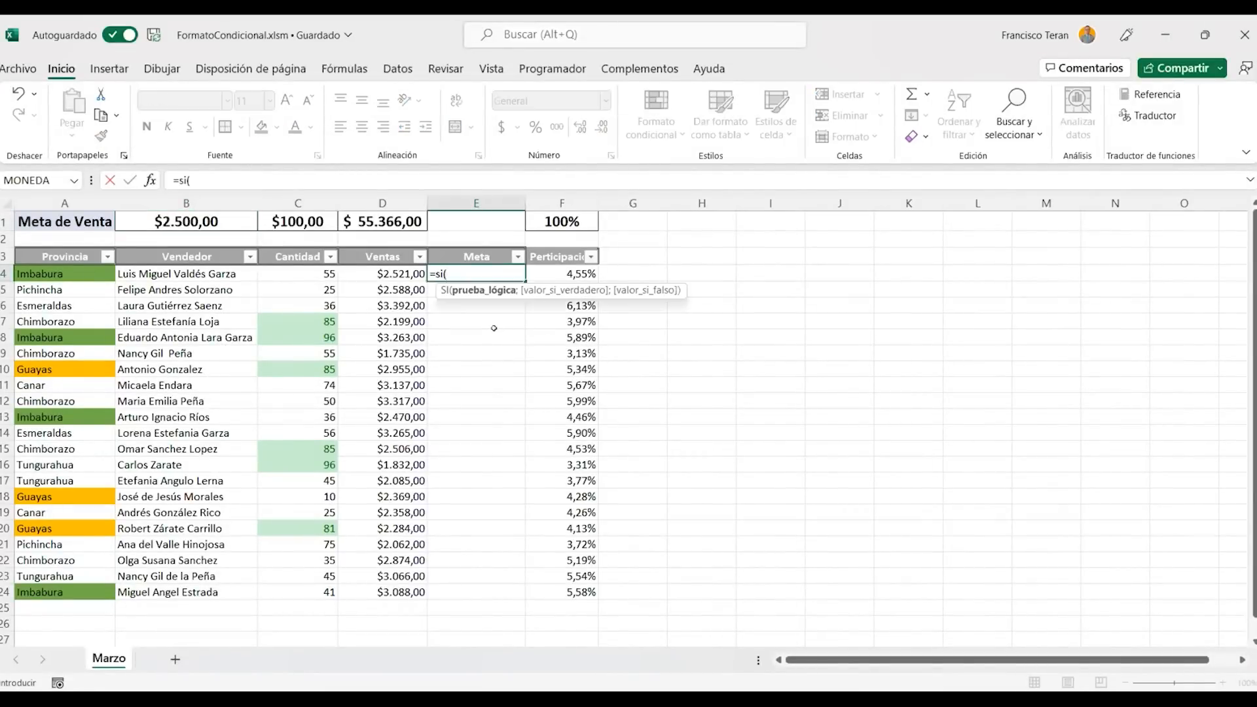
pyautogui.click(380, 274)
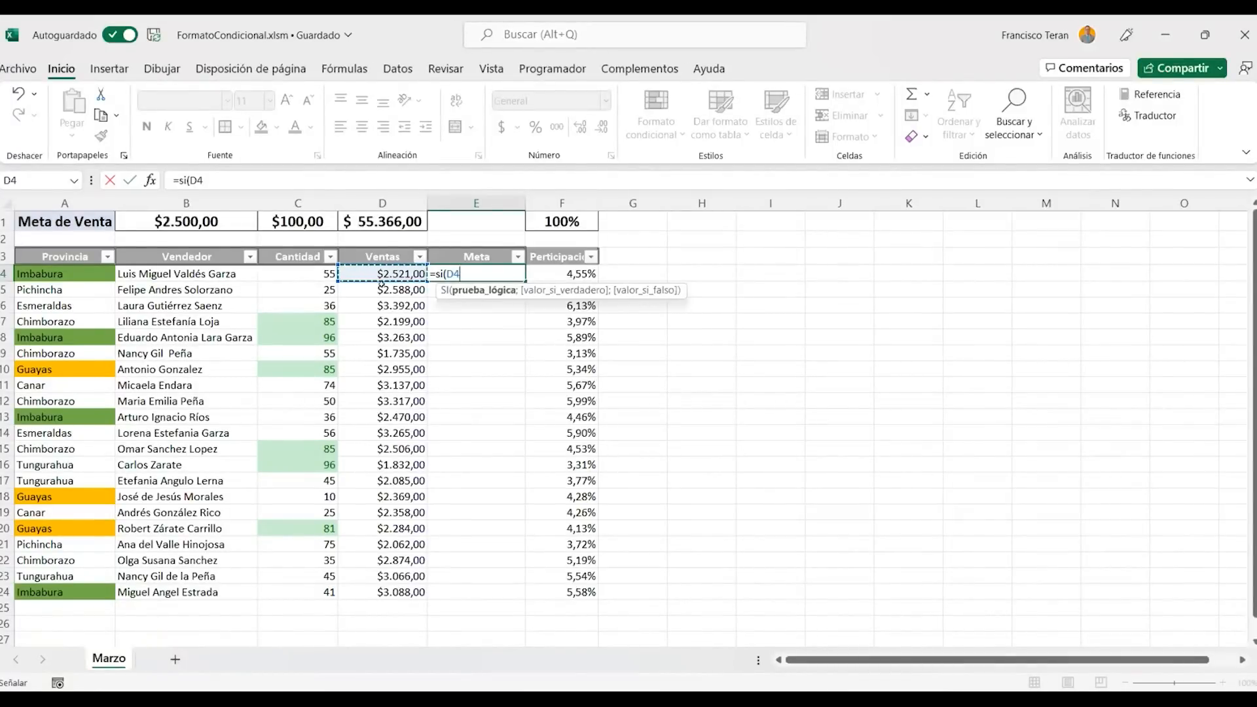
pyautogui.write('>=')
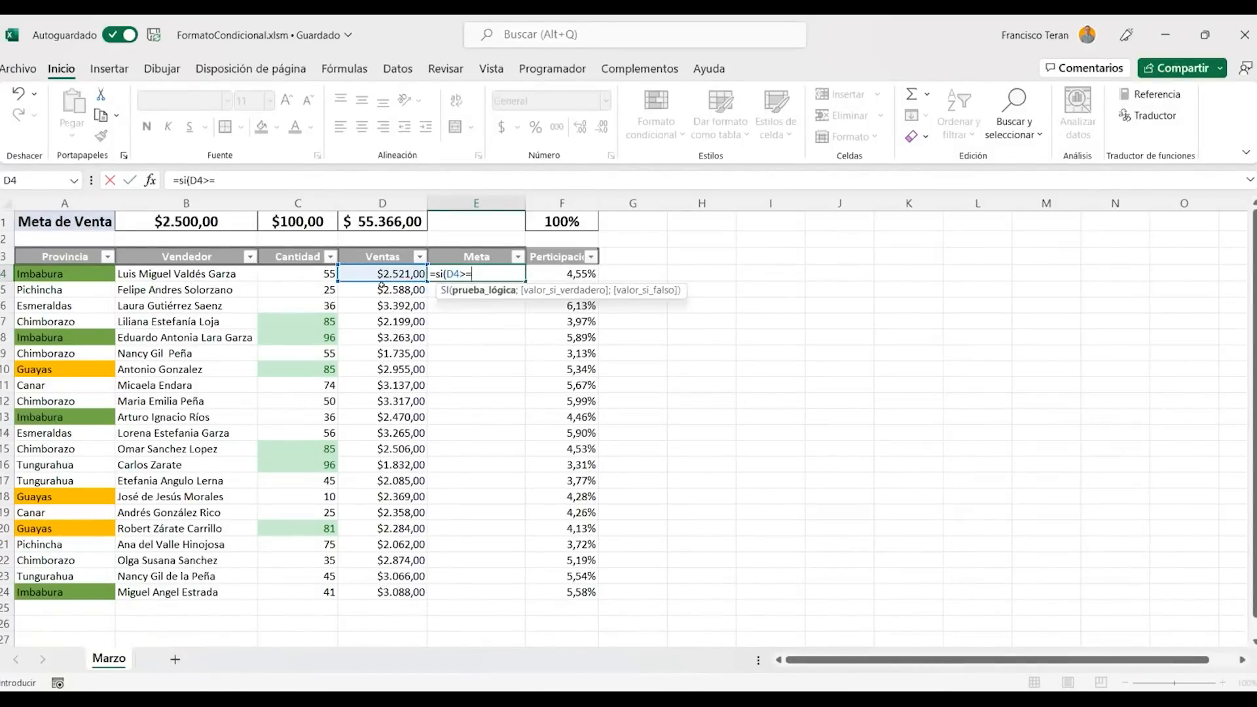
pyautogui.click(187, 221)
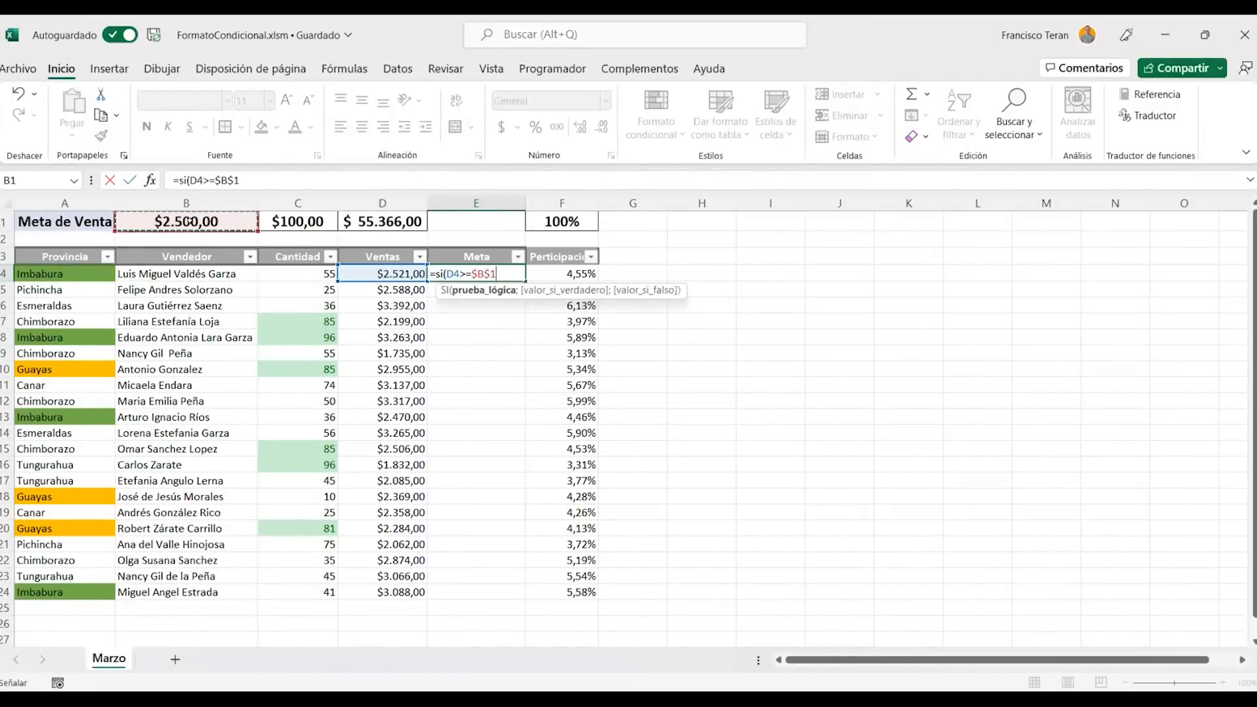
pyautogui.write(';"')
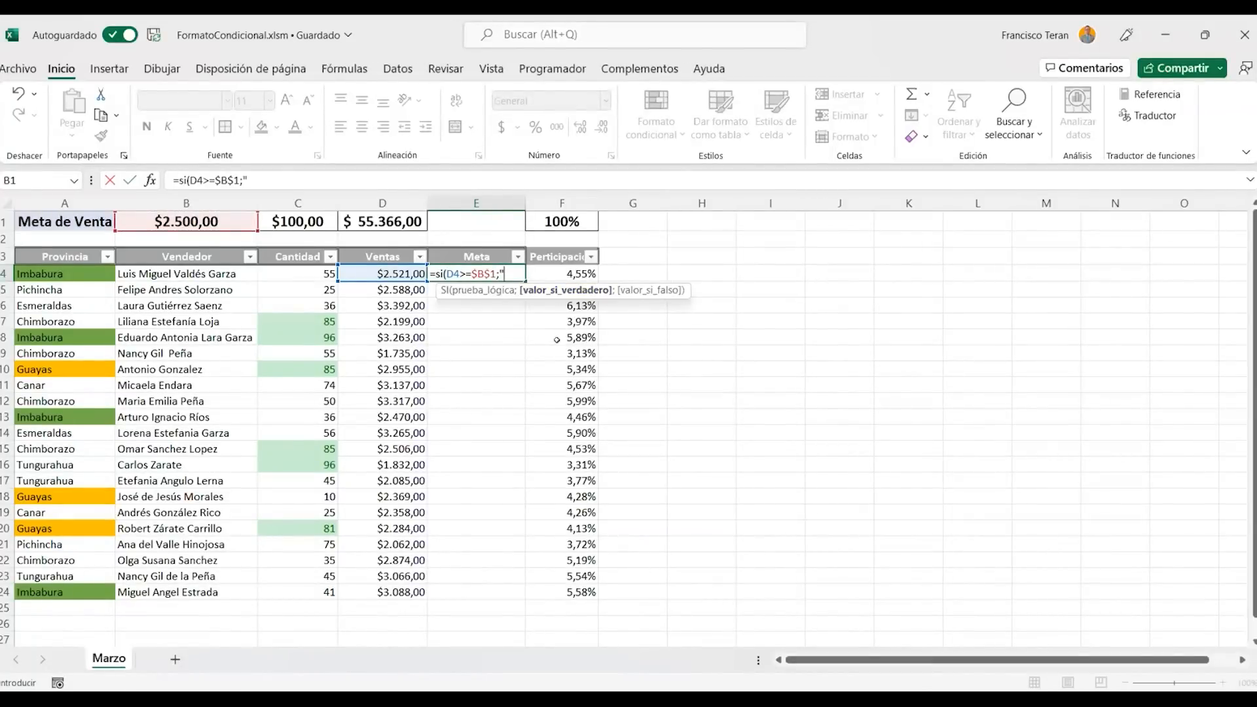
pyautogui.write('Si Cumple";')
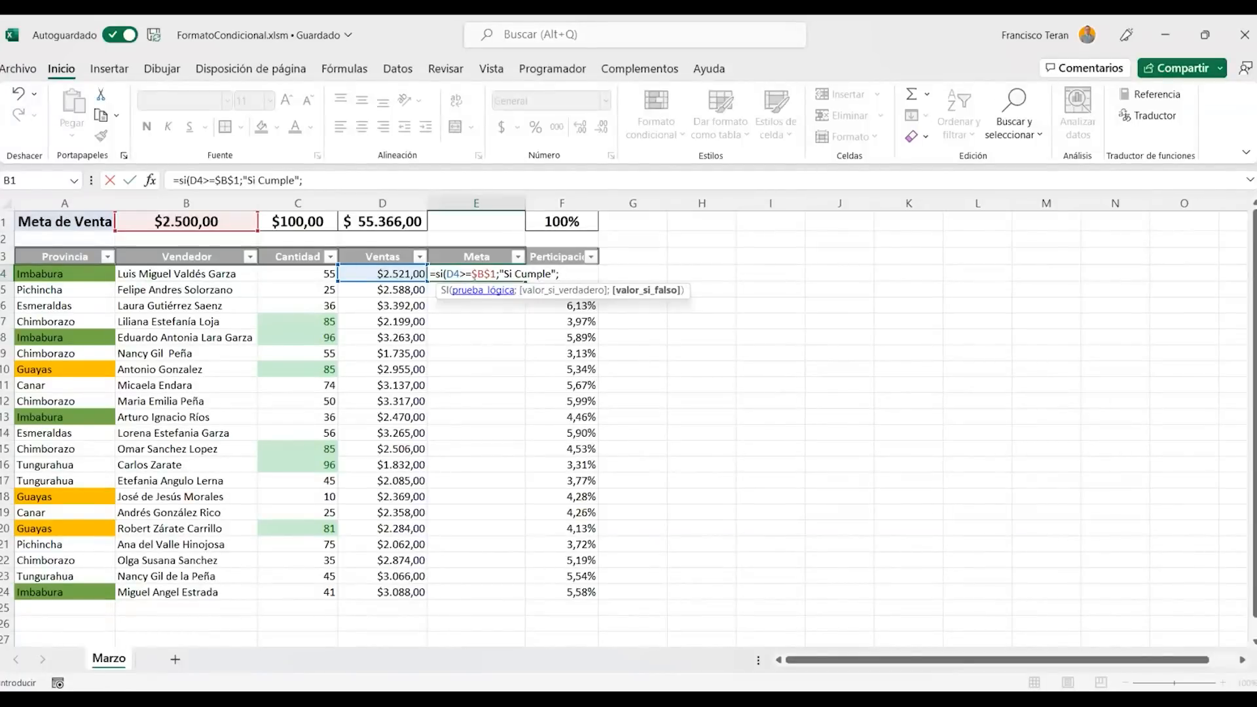
pyautogui.write('"---"')
pyautogui.write(')')
pyautogui.press('Return')
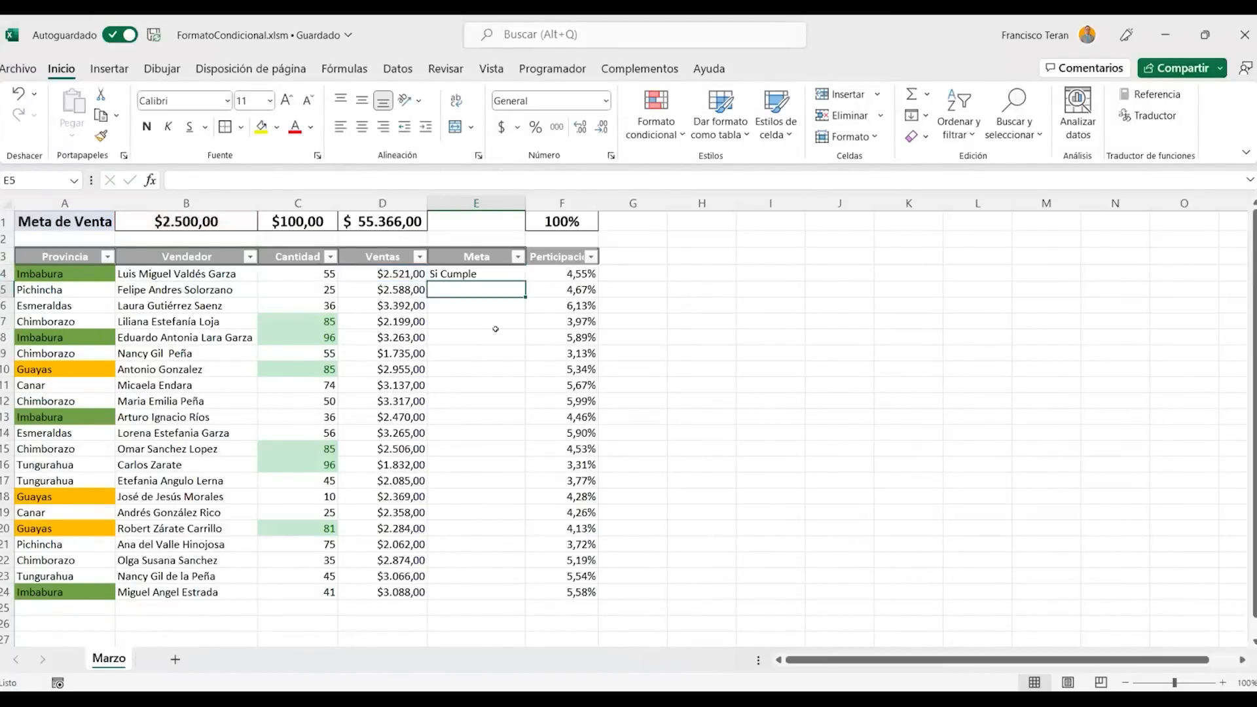
pyautogui.click(476, 274)
pyautogui.moveTo(525, 281); pyautogui.dragTo(529, 593)
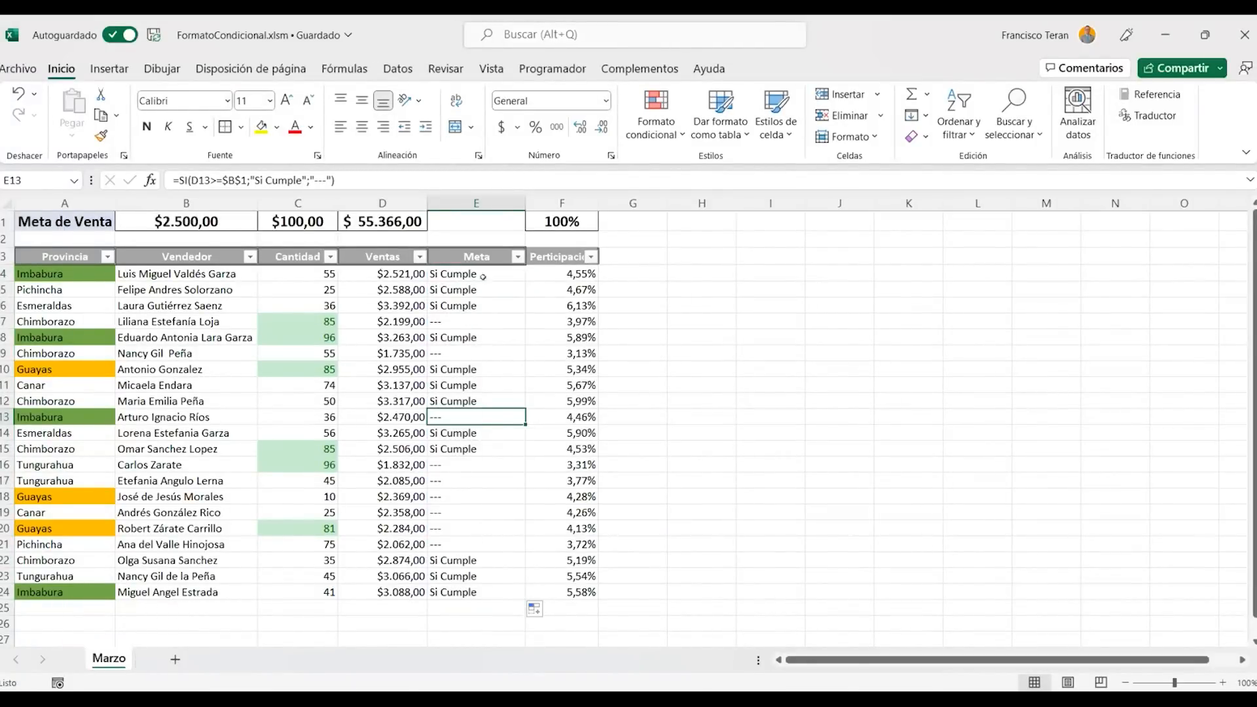
# Set up a text-contains conditional formatting rule on E4:E24 for "Si" with a custom solid blue fill
pyautogui.moveTo(485, 269); pyautogui.dragTo(484, 593)
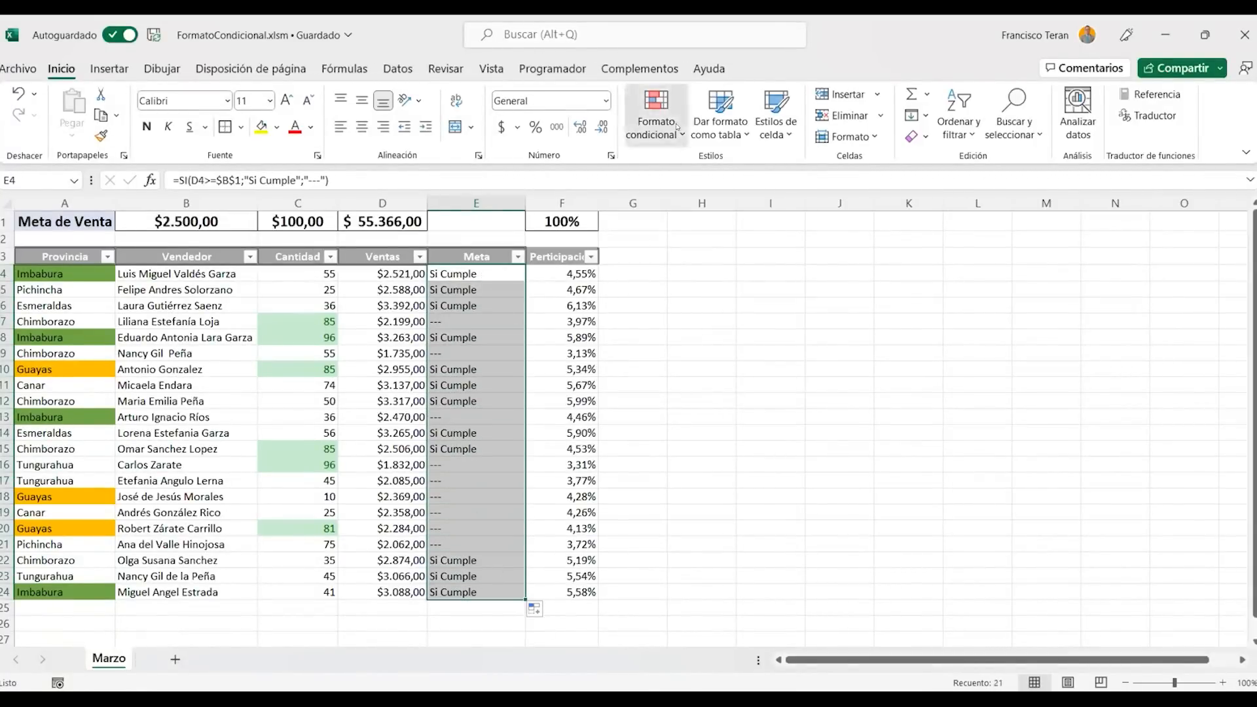
pyautogui.click(656, 121)
pyautogui.moveTo(937, 170)
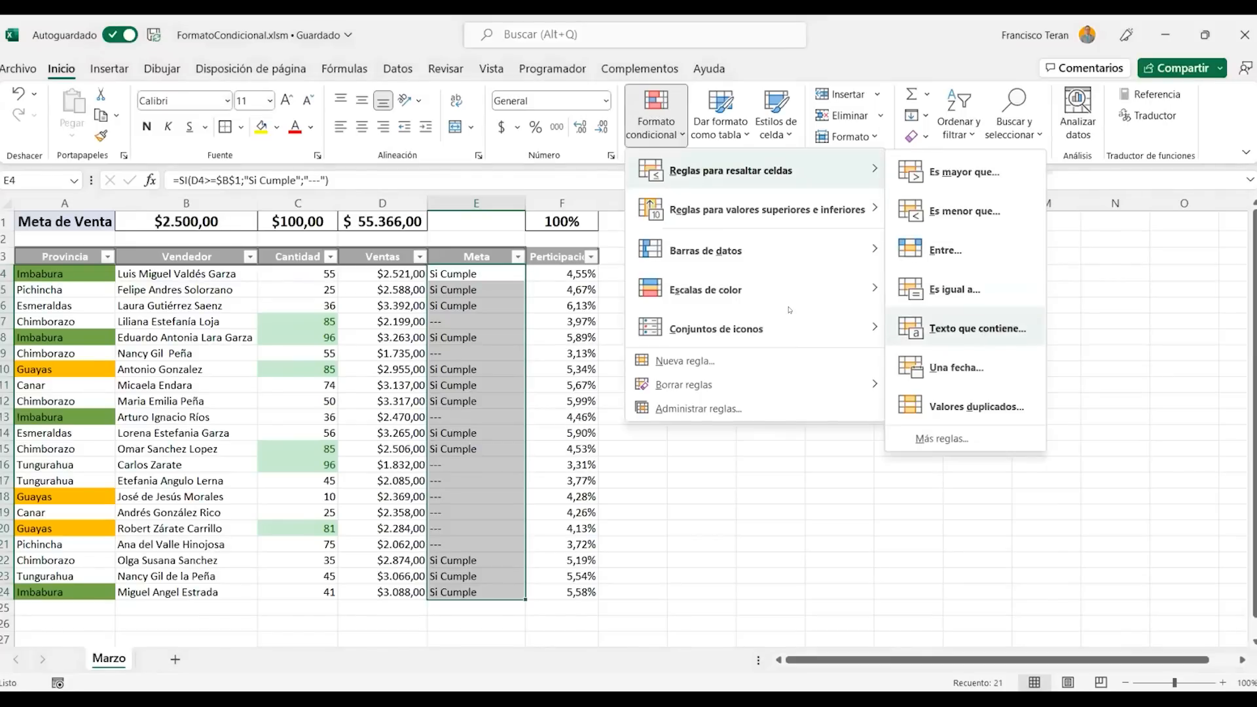
pyautogui.click(977, 329)
pyautogui.write('Si')
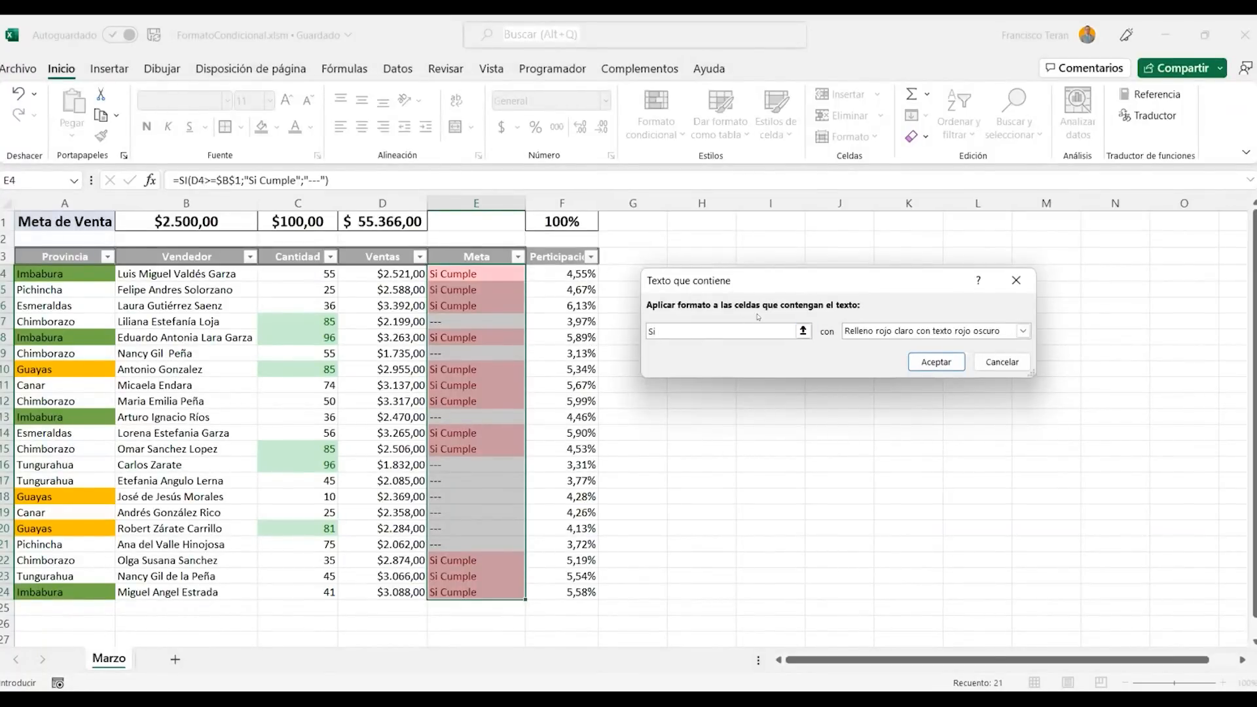
pyautogui.moveTo(660, 332); pyautogui.dragTo(644, 334)
pyautogui.click(866, 333)
pyautogui.click(900, 413)
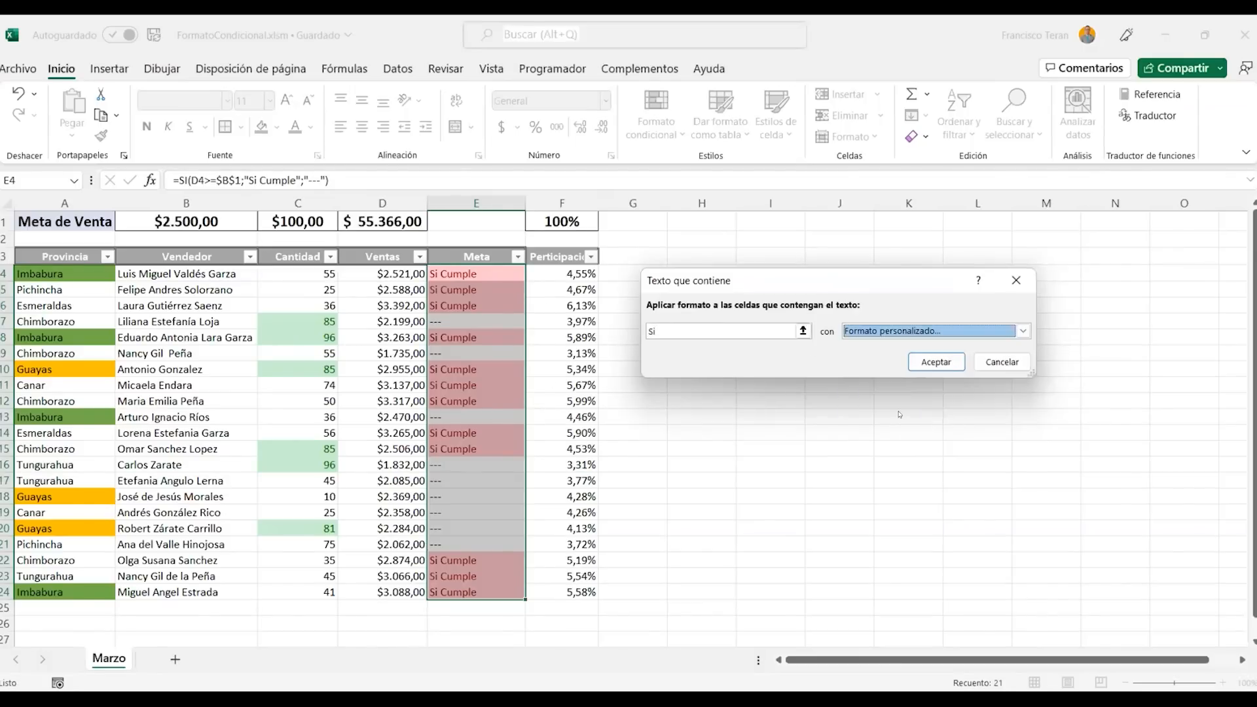
pyautogui.click(724, 247)
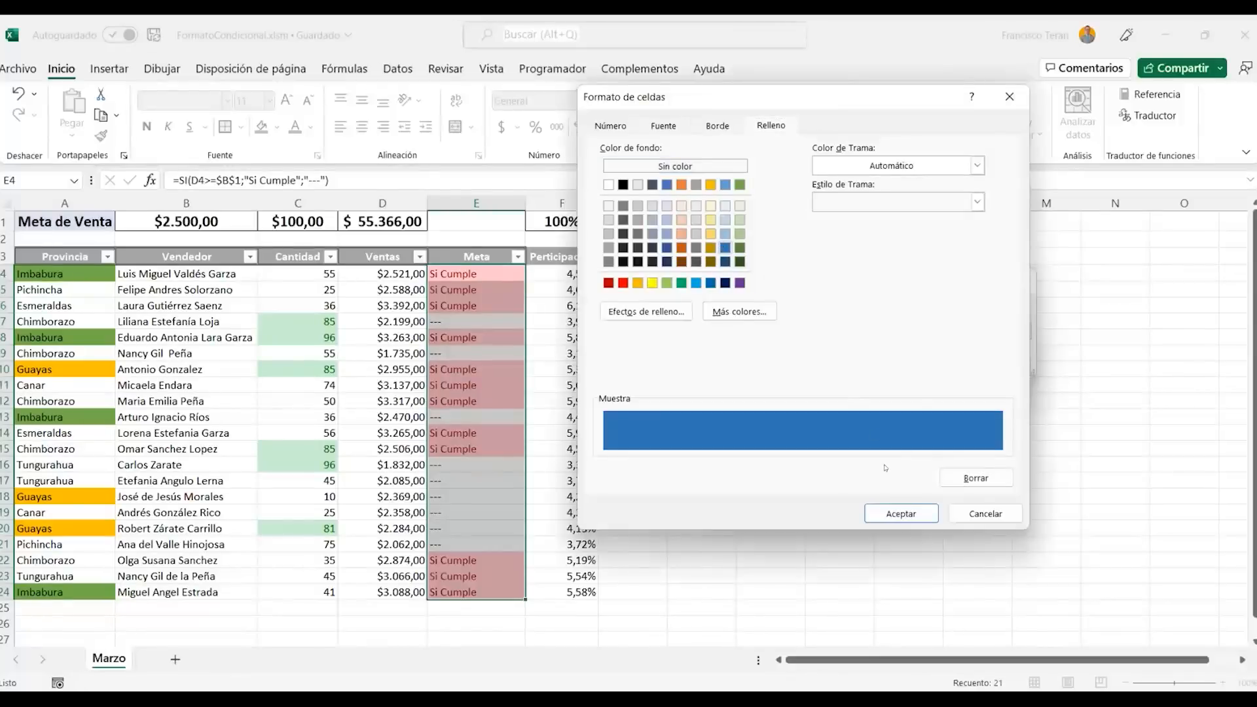
pyautogui.click(901, 513)
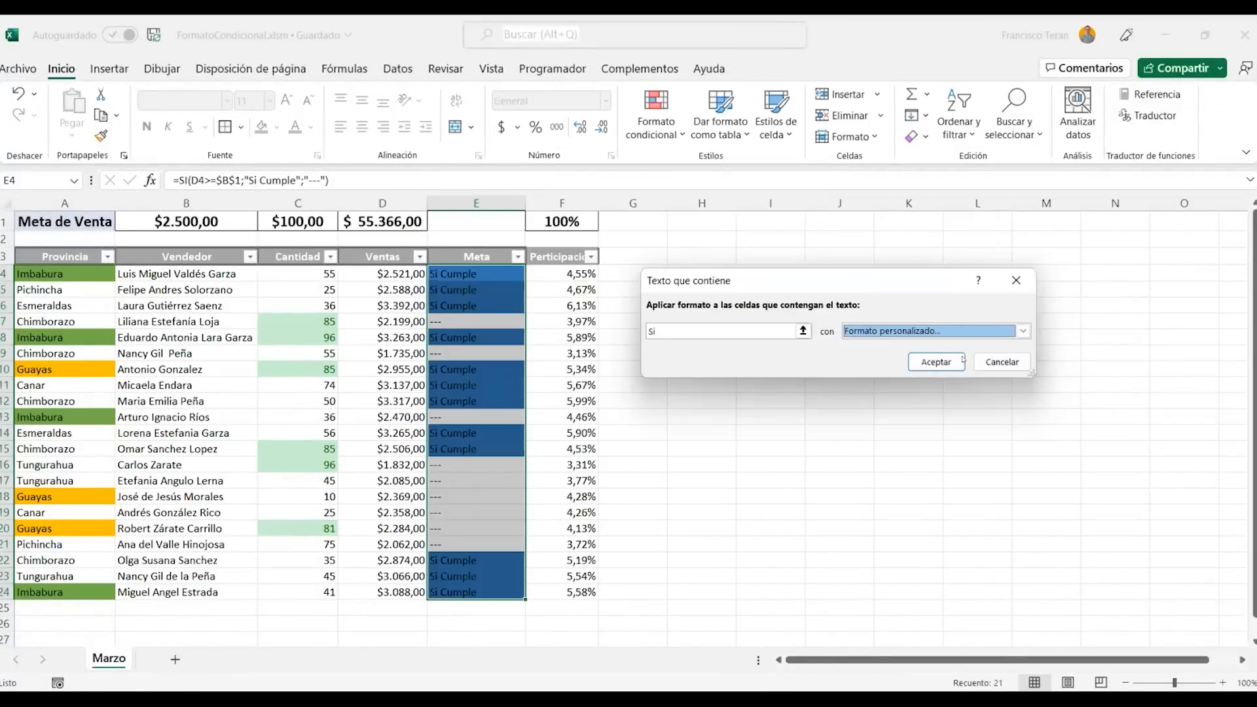
# Add a white font colour to the custom format of the "Si" rule and apply the rule
pyautogui.click(1022, 330)
pyautogui.click(894, 410)
pyautogui.click(674, 126)
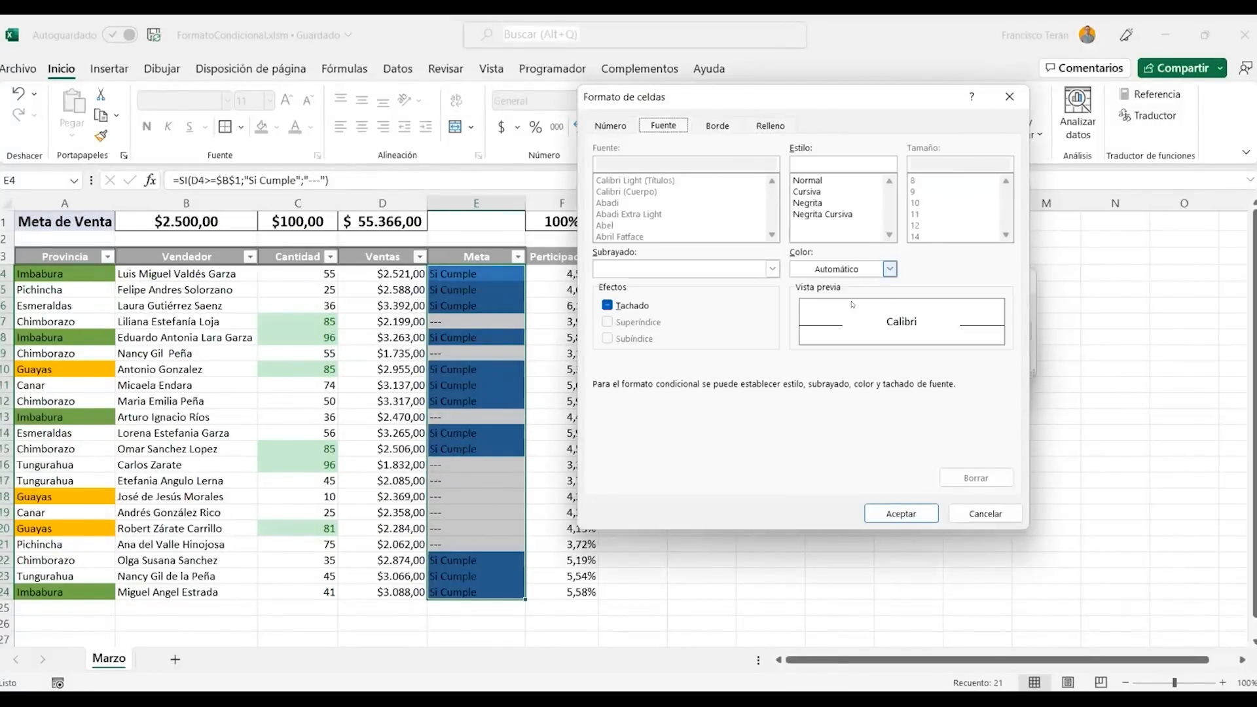
pyautogui.click(909, 511)
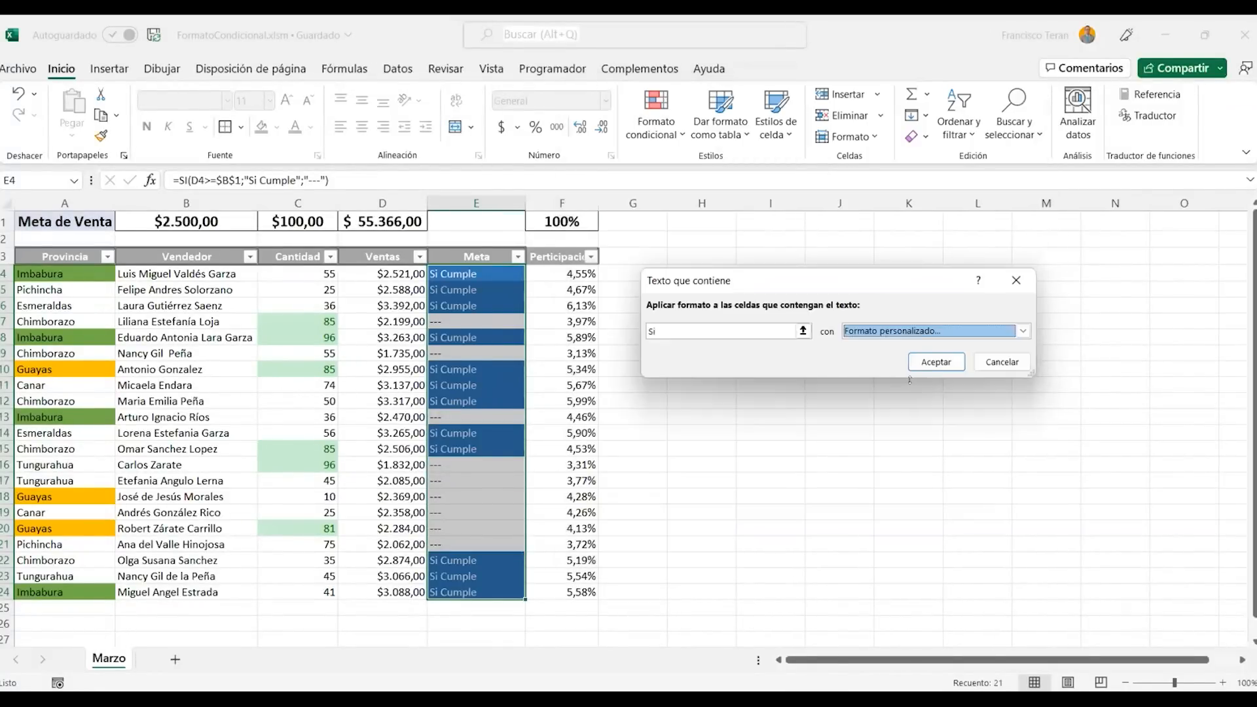
pyautogui.click(930, 360)
pyautogui.click(567, 321)
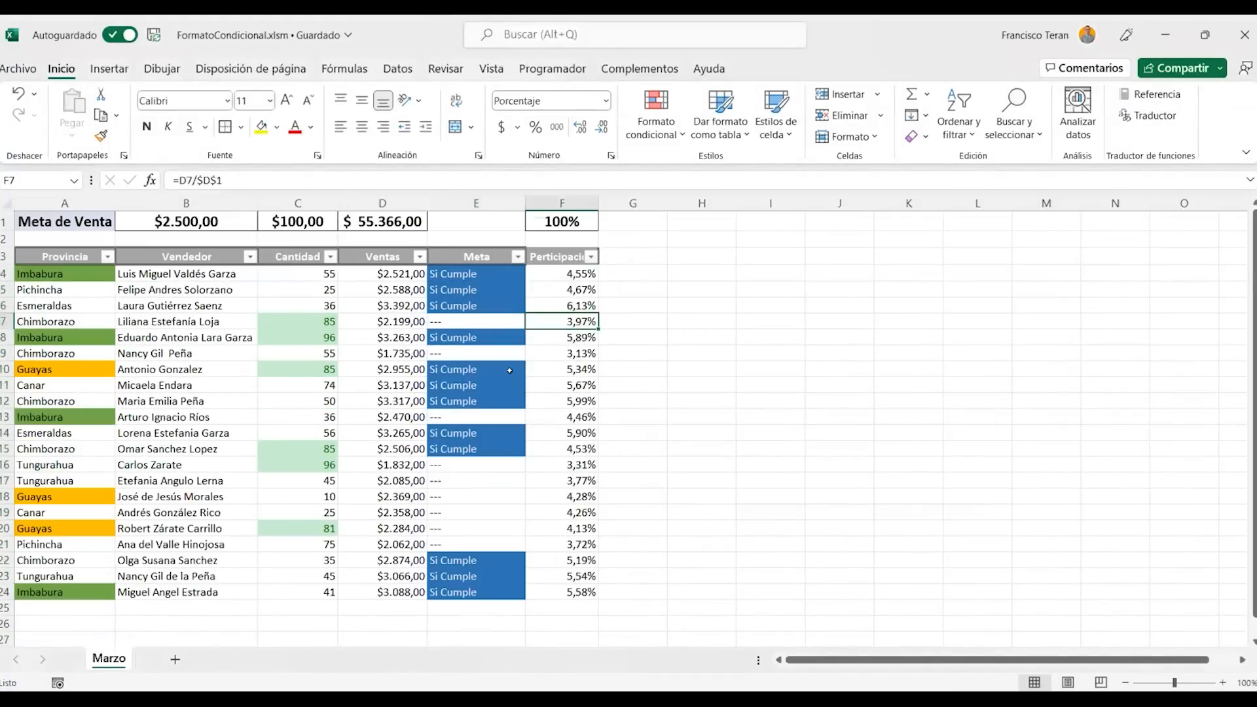
# Test the Meta rule by setting the sales goal in B1 to 3.000, and widen the Participación column to fit its header
pyautogui.click(234, 220)
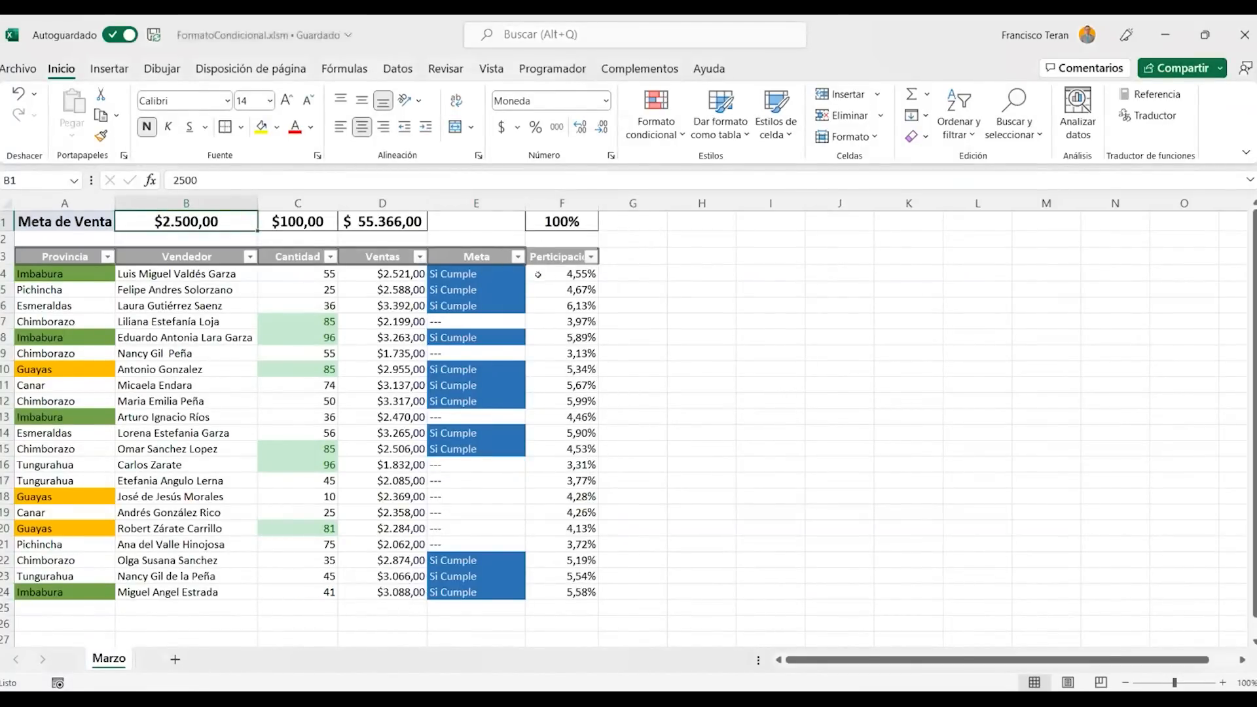
pyautogui.write('3.000')
pyautogui.press('Return')
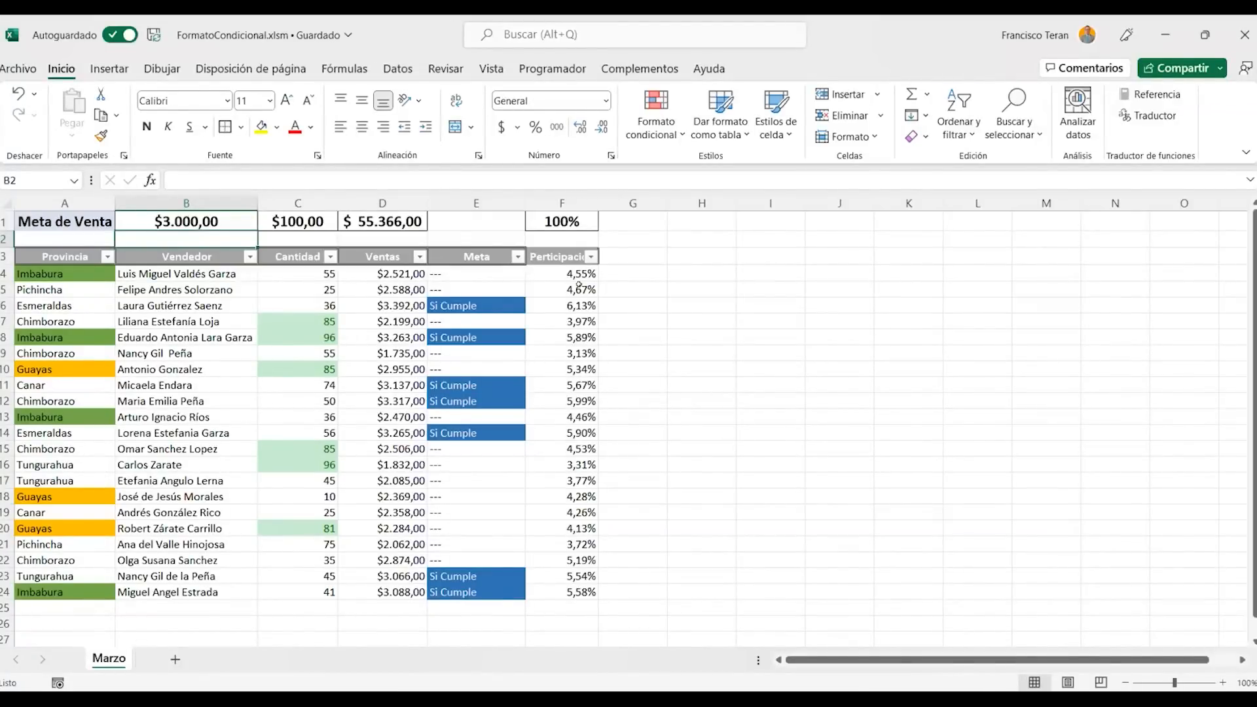
pyautogui.moveTo(592, 201); pyautogui.dragTo(627, 201)
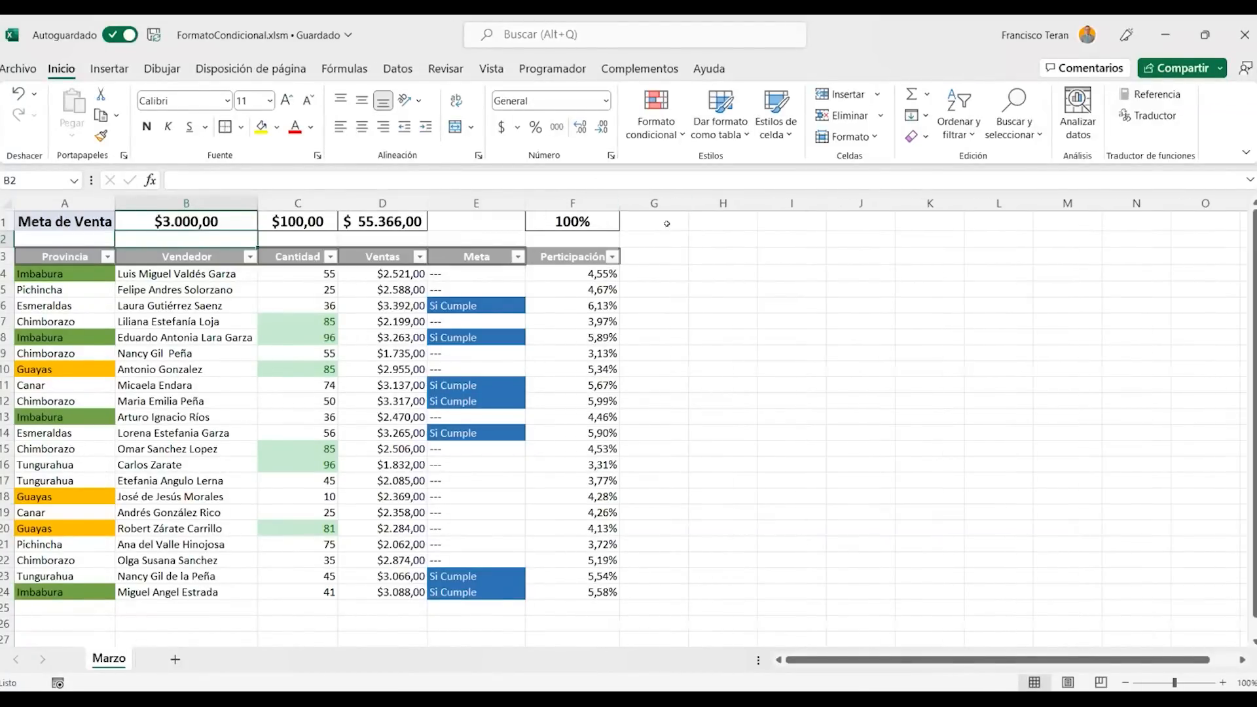
# Widen the Cantidad column slightly and look over the available conditional formatting rules for top and bottom values
pyautogui.moveTo(337, 203); pyautogui.dragTo(359, 203)
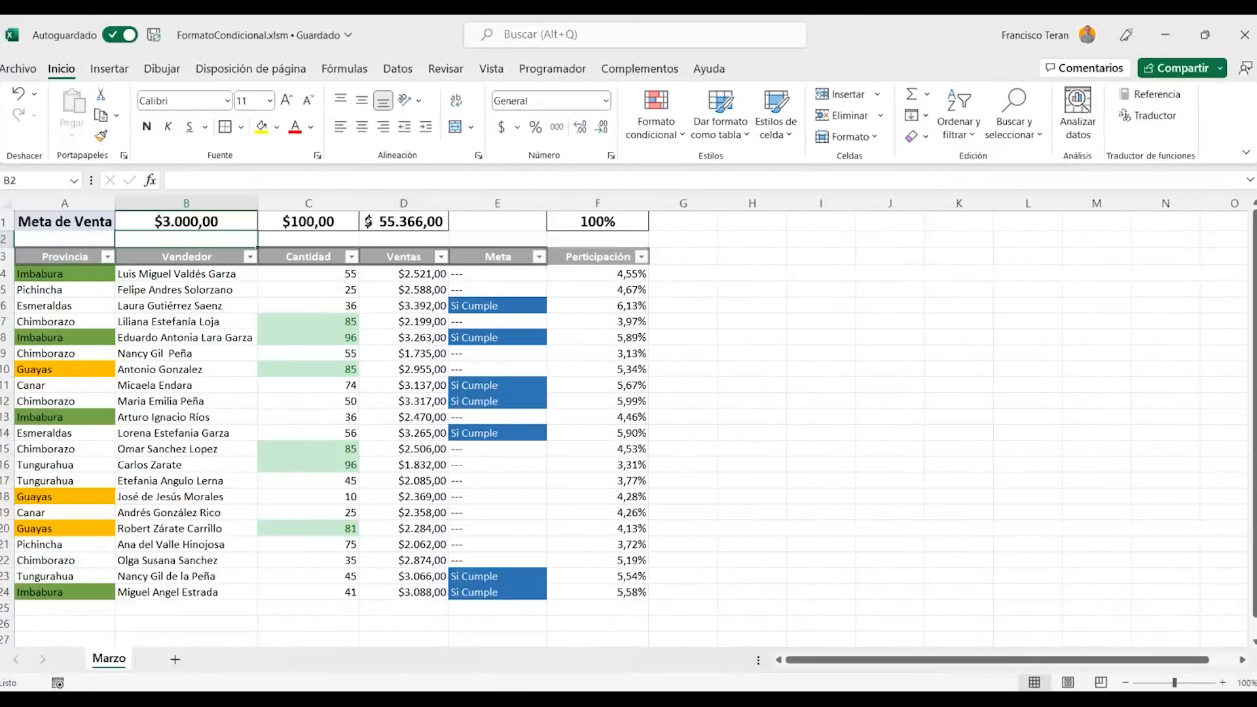
pyautogui.click(312, 268)
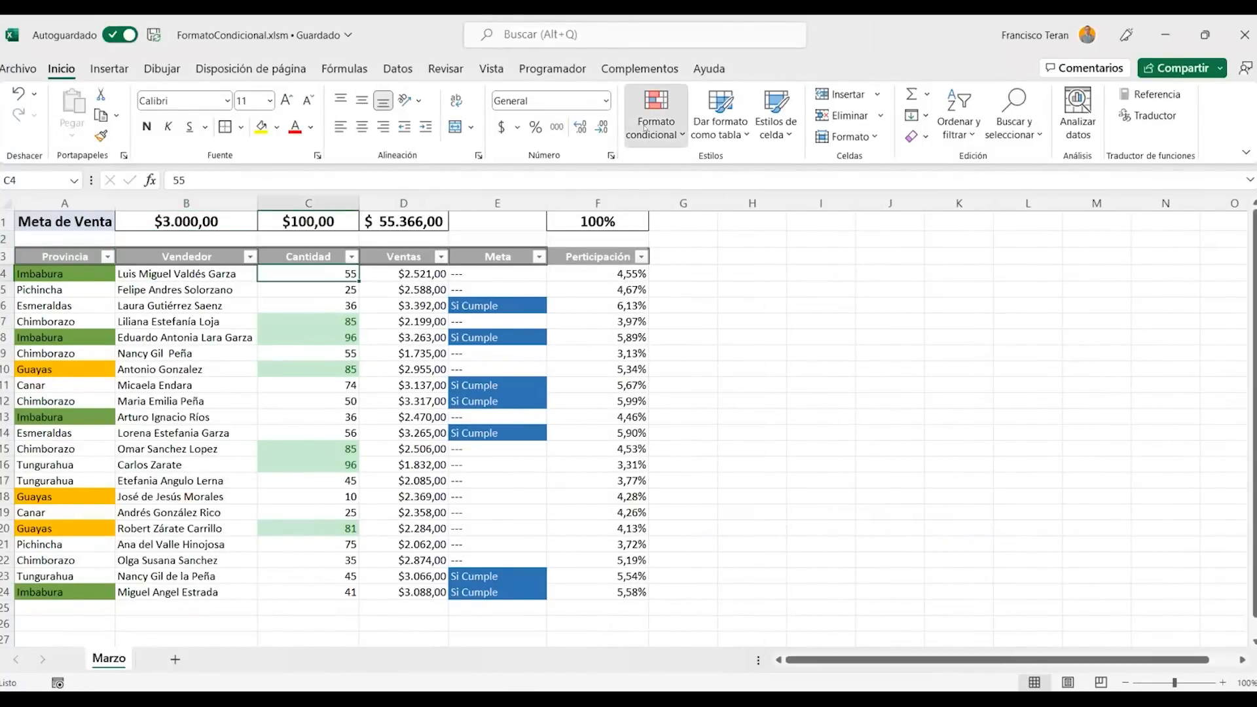
pyautogui.click(645, 128)
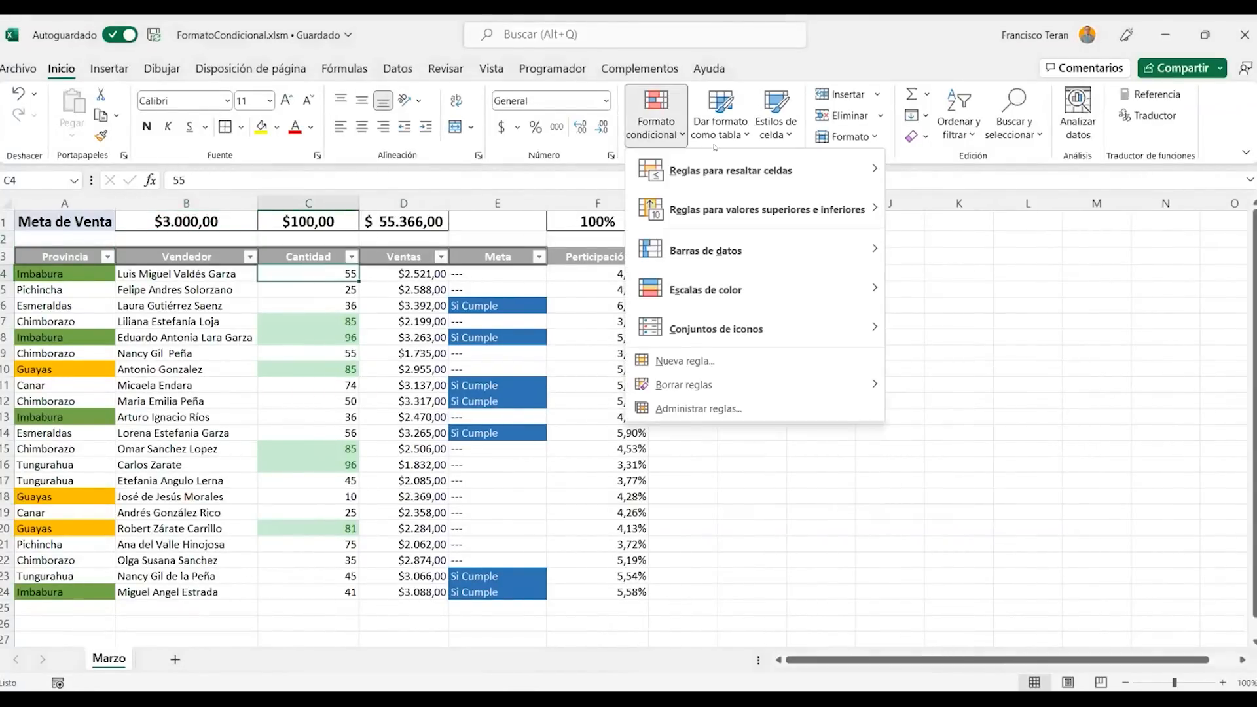
pyautogui.moveTo(745, 204)
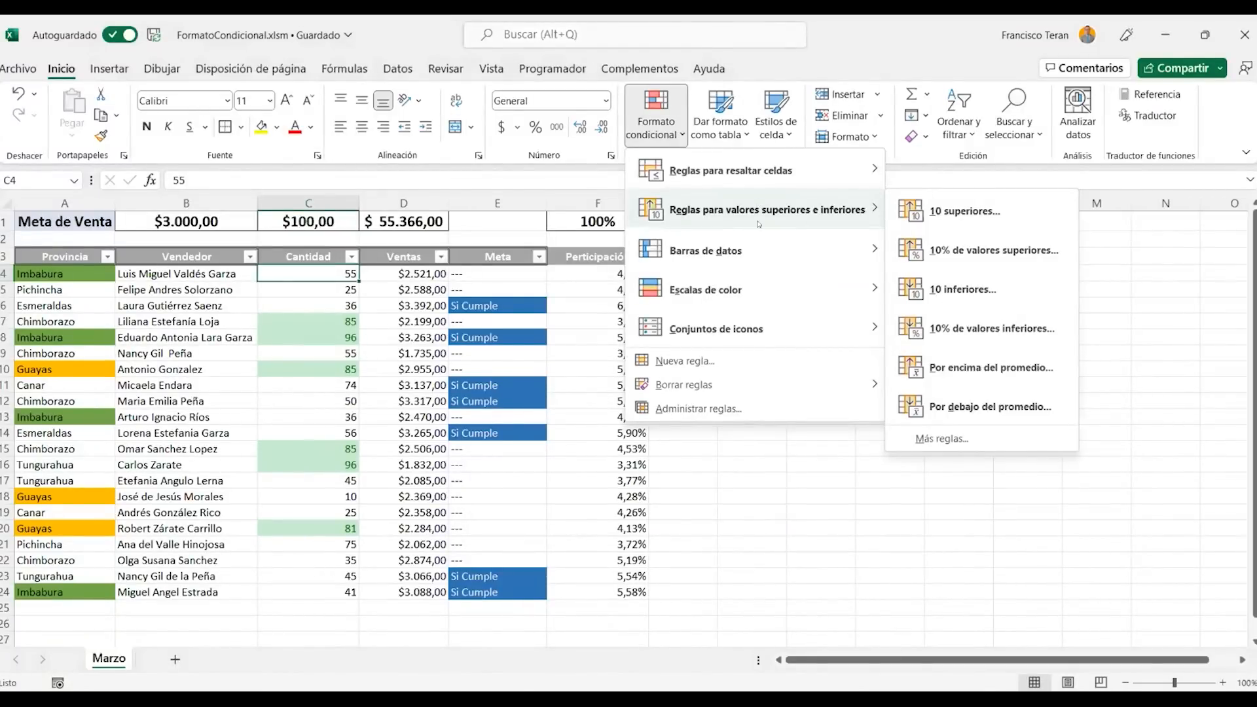
pyautogui.click(414, 299)
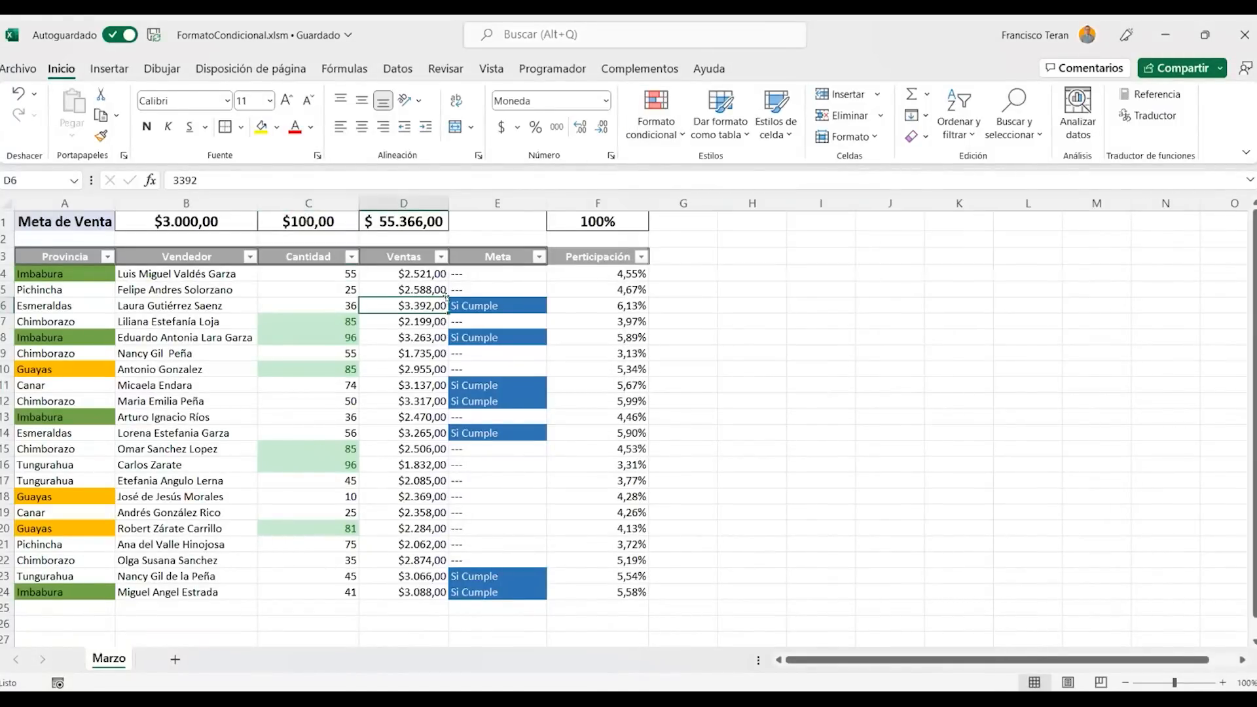
# Set up a top-values conditional formatting rule on the Ventas range D4:D24, limited to the 3 highest values
pyautogui.click(410, 272)
pyautogui.moveTo(401, 268); pyautogui.dragTo(412, 584)
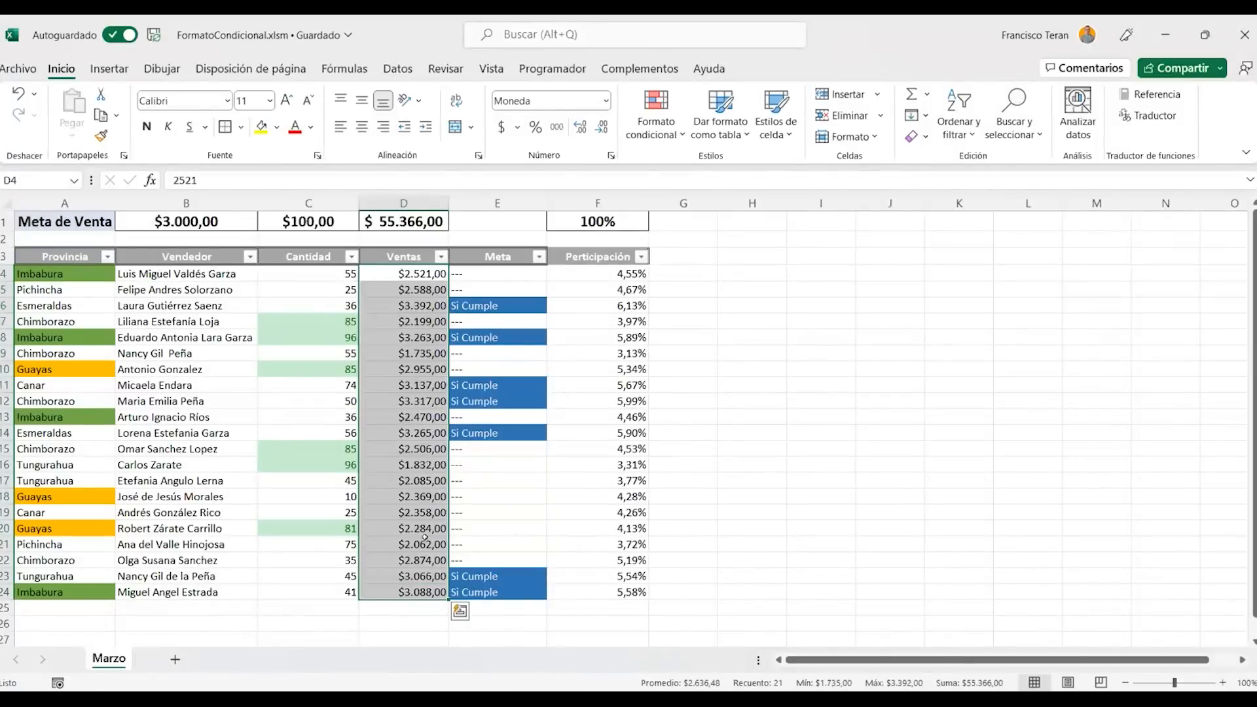
pyautogui.click(672, 135)
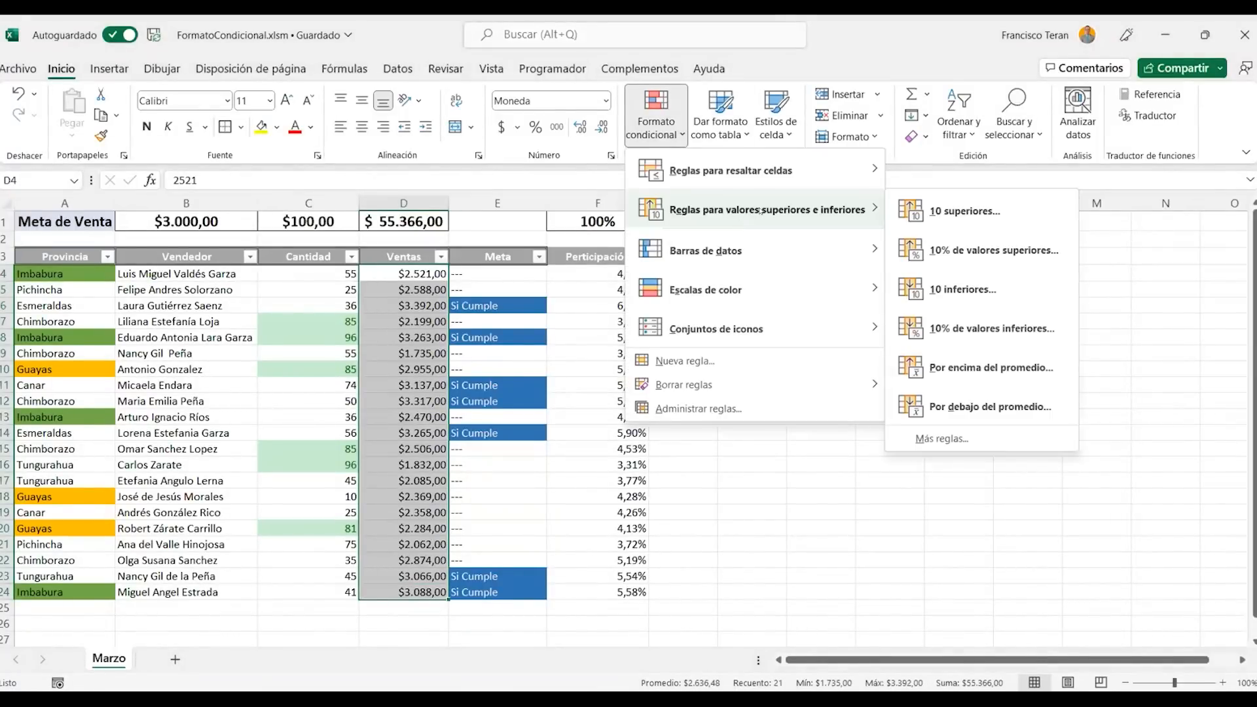
pyautogui.click(953, 212)
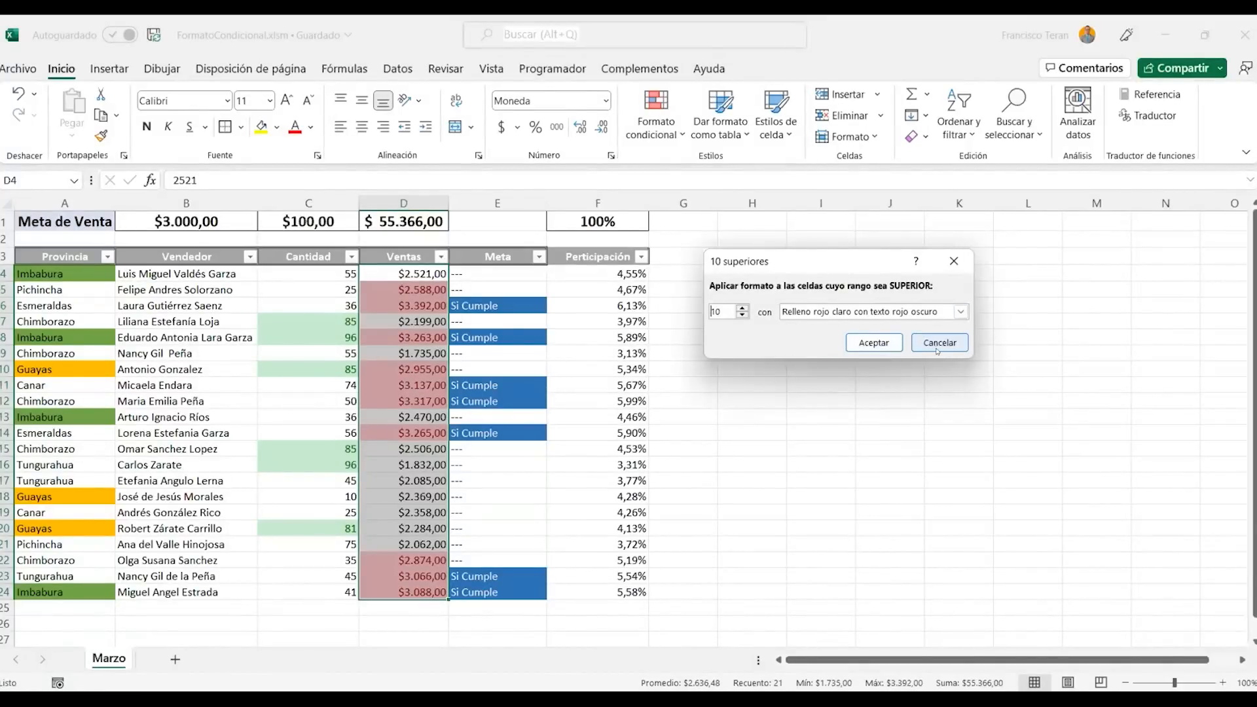
pyautogui.click(741, 315)
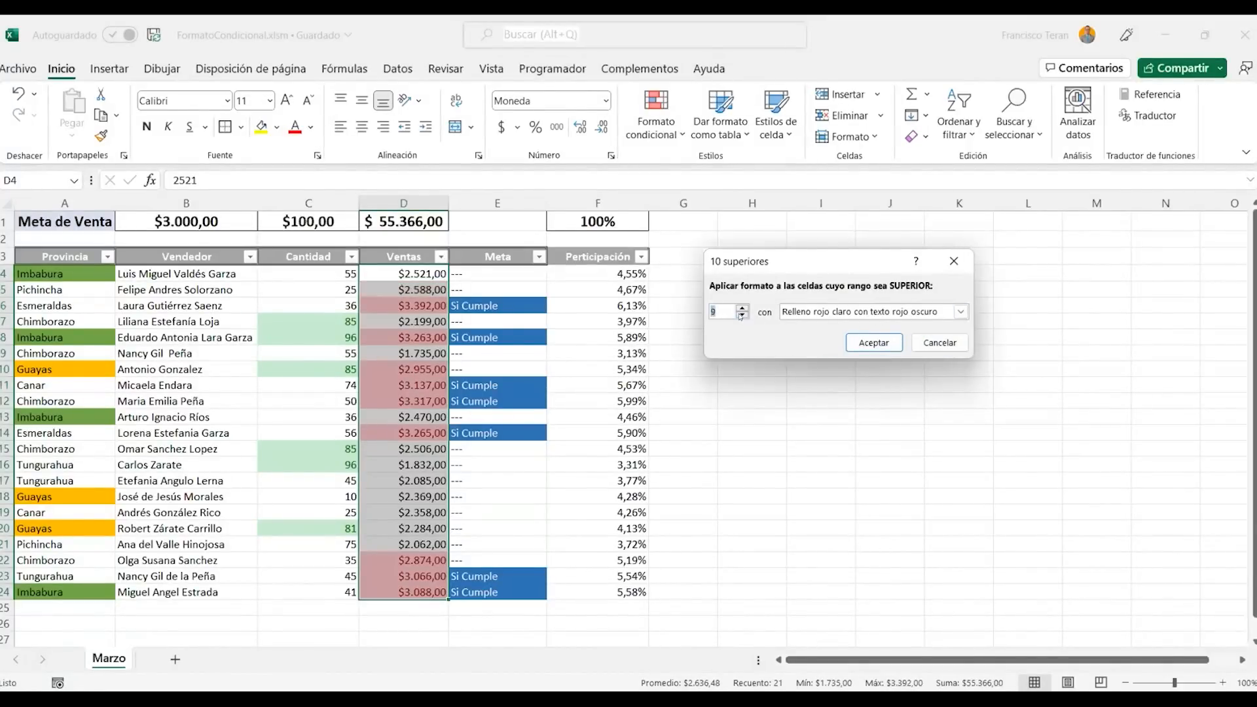
pyautogui.click(741, 314)
pyautogui.click(741, 315)
pyautogui.click(742, 315)
pyautogui.click(741, 315)
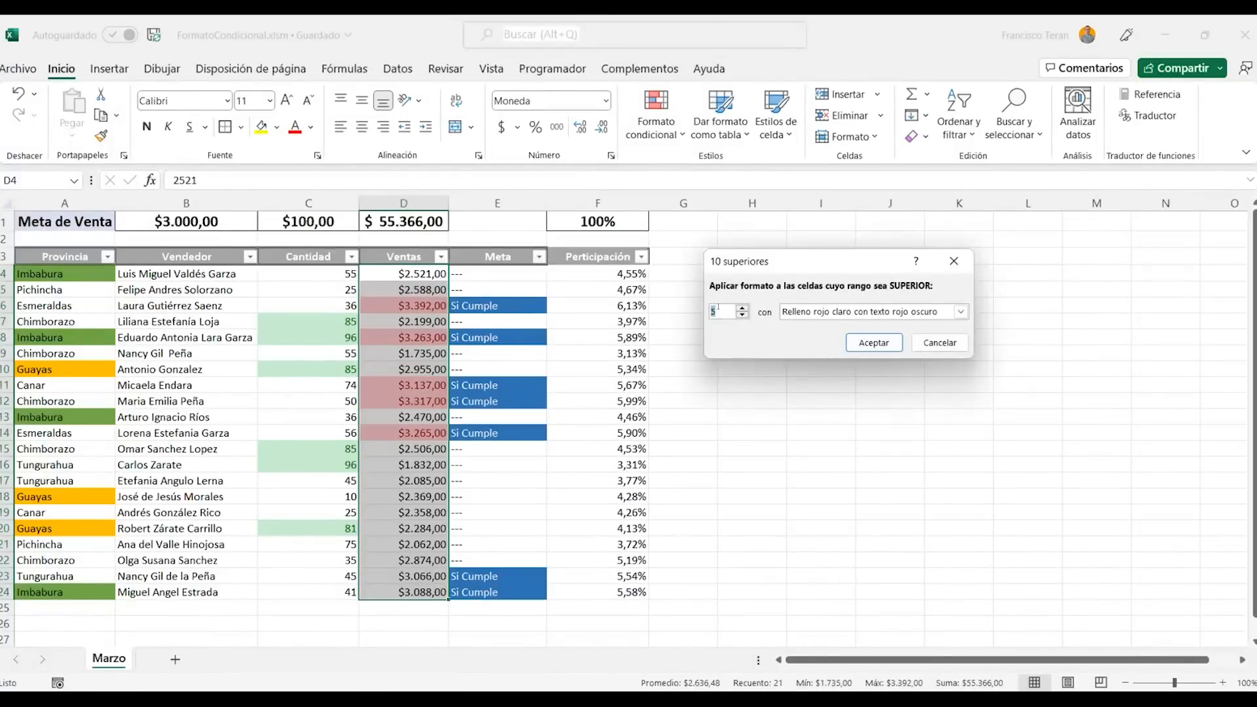
pyautogui.click(741, 315)
pyautogui.click(742, 315)
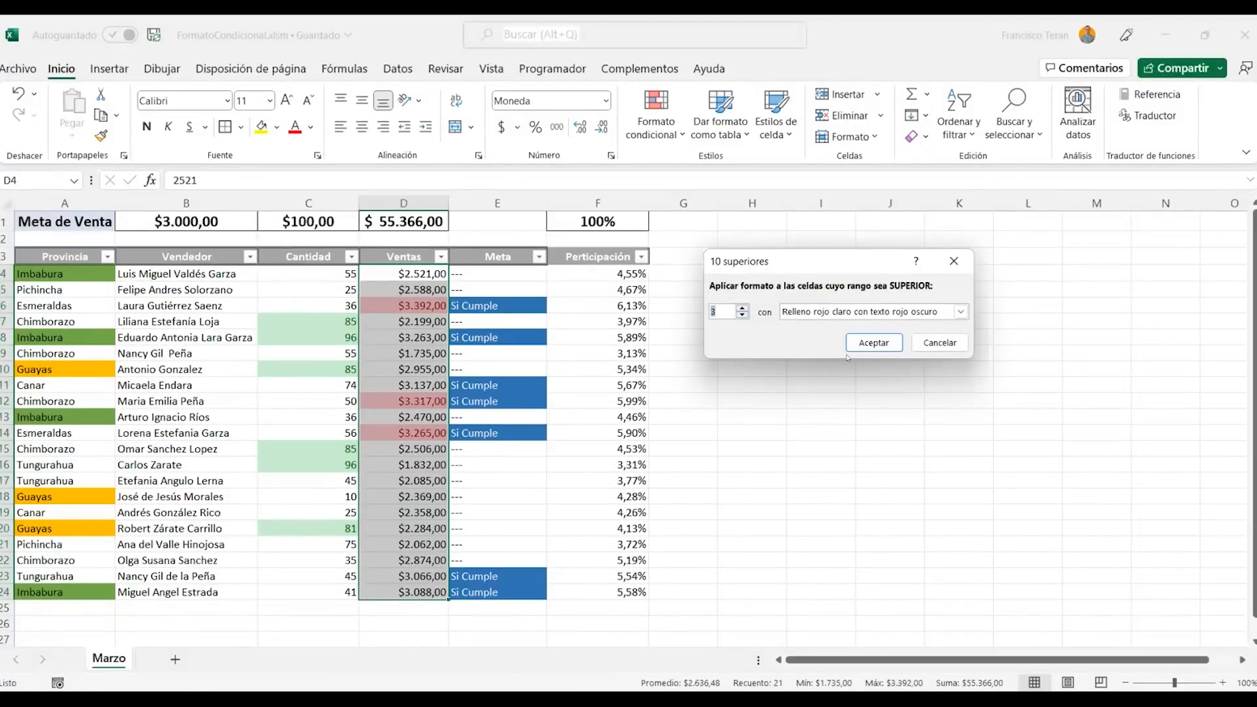
# Give the top-3 Ventas rule a custom format with a light green fill and apply the rule
pyautogui.click(842, 312)
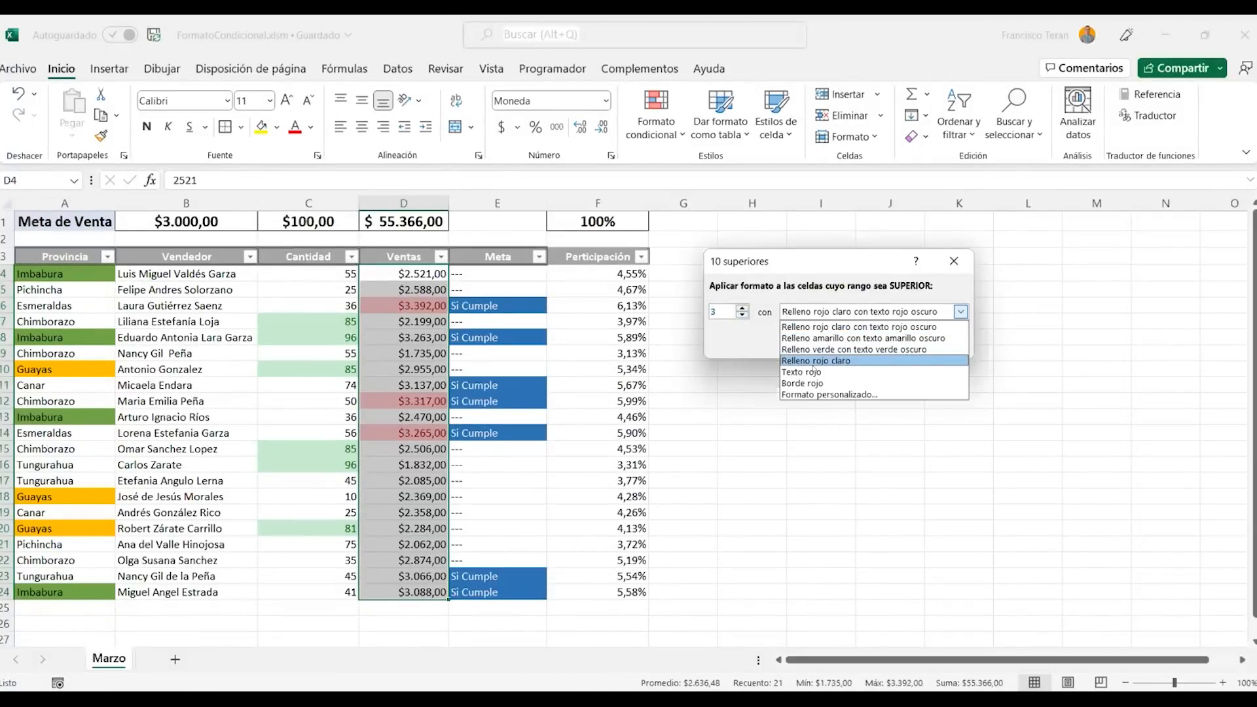
pyautogui.click(814, 396)
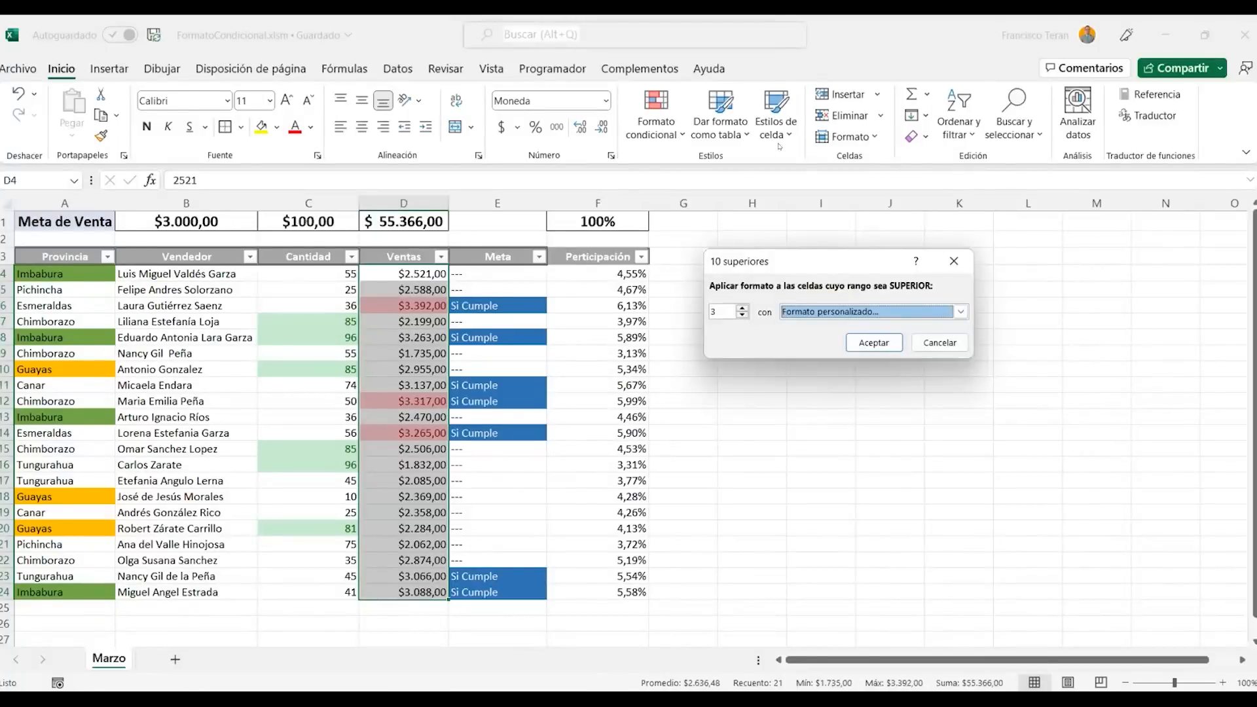
pyautogui.click(803, 111)
pyautogui.click(774, 220)
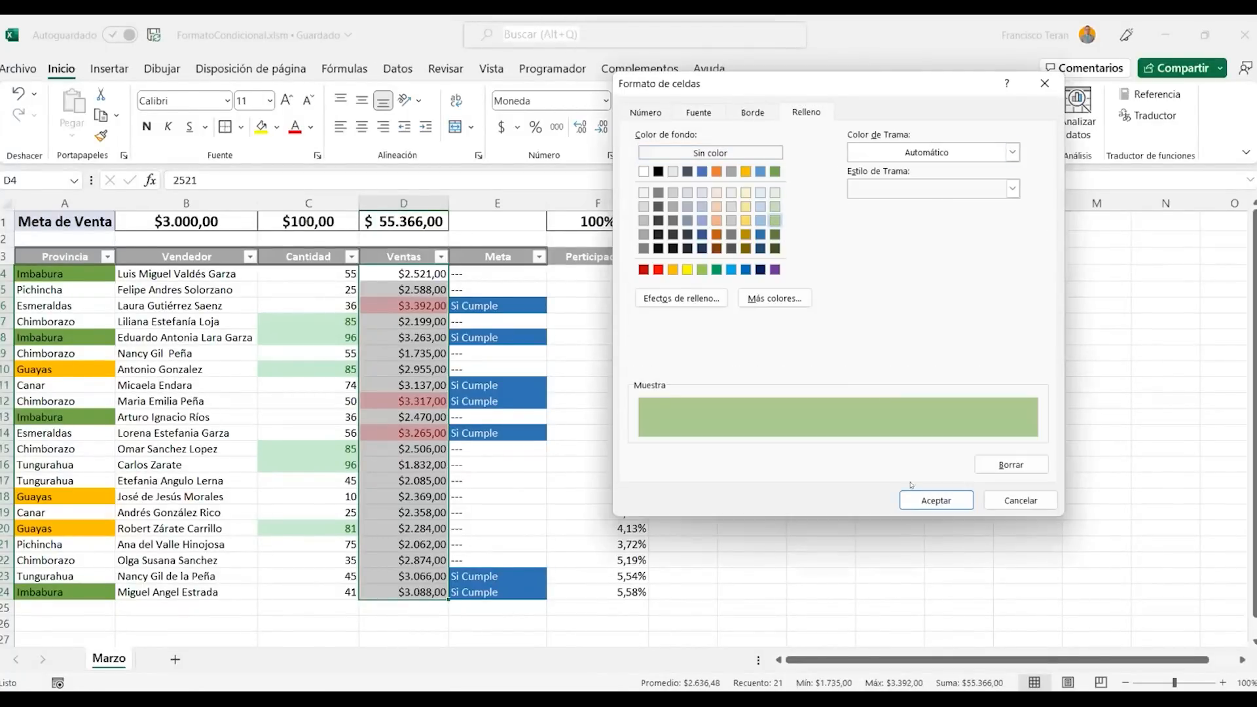
pyautogui.click(937, 500)
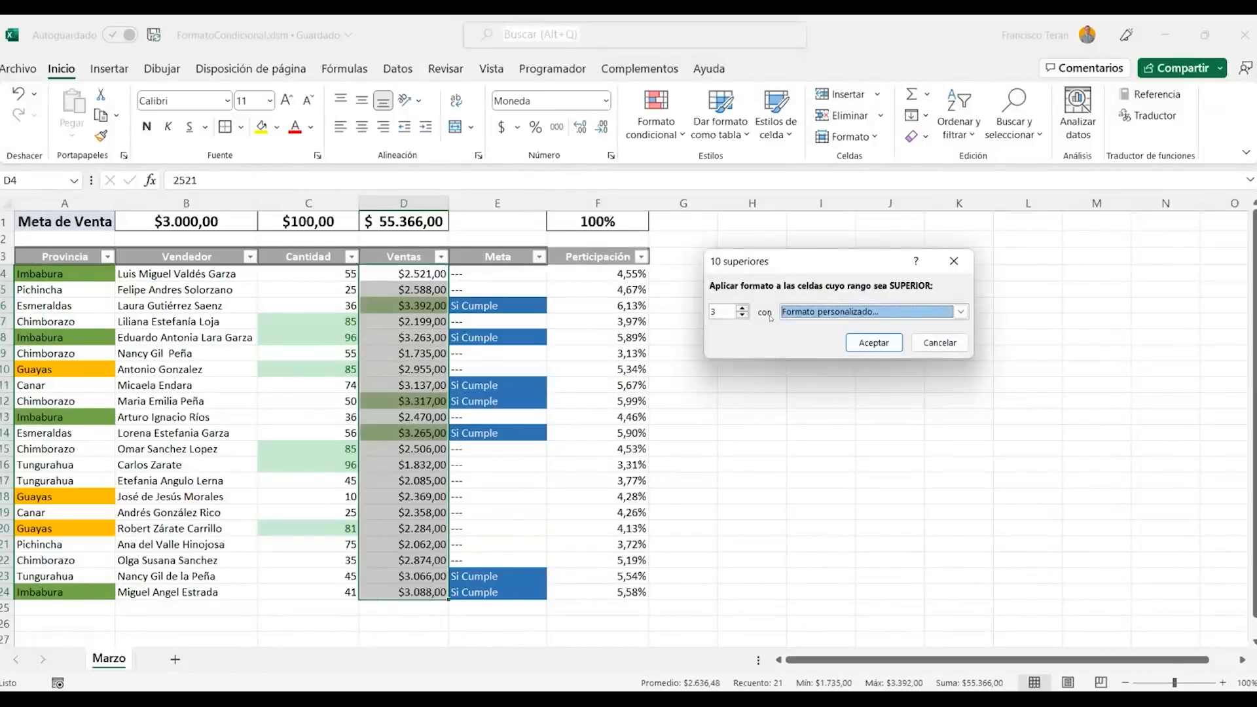
pyautogui.click(858, 338)
pyautogui.click(683, 321)
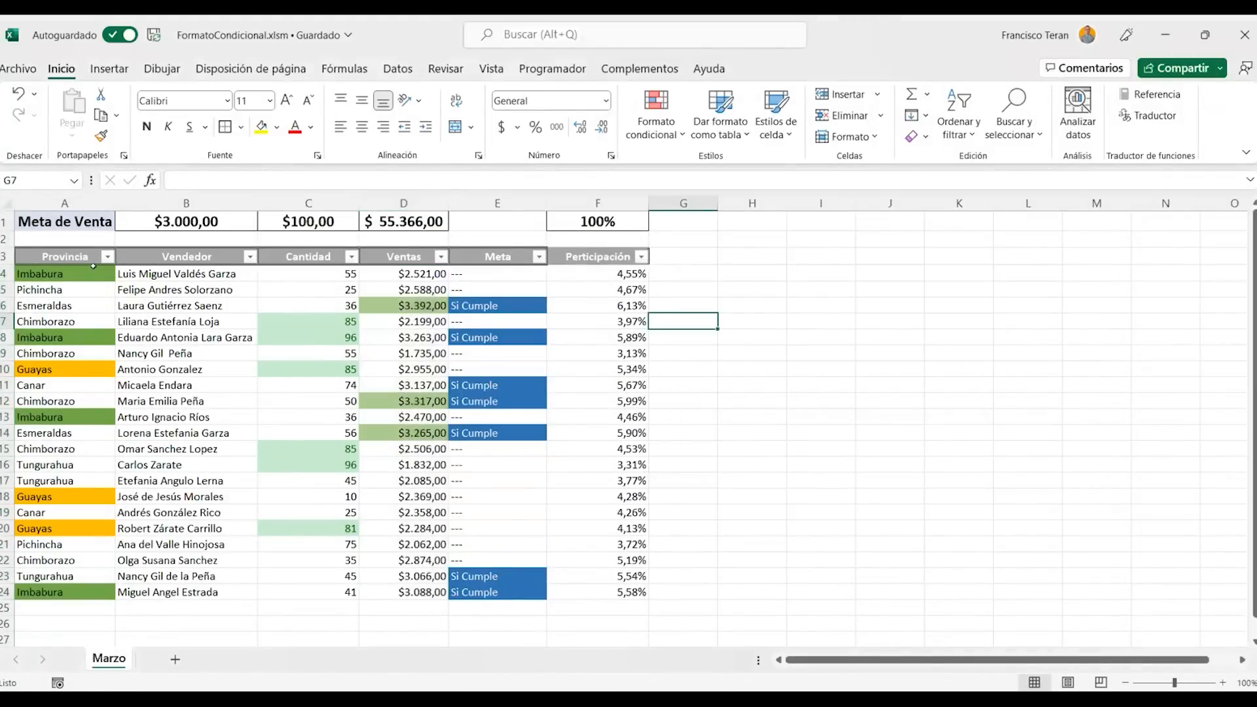
# Review the highlighted cells in the Provincia, Cantidad, Ventas and Meta columns, and look over the data bar options
pyautogui.click(93, 266)
pyautogui.click(59, 338)
pyautogui.click(65, 368)
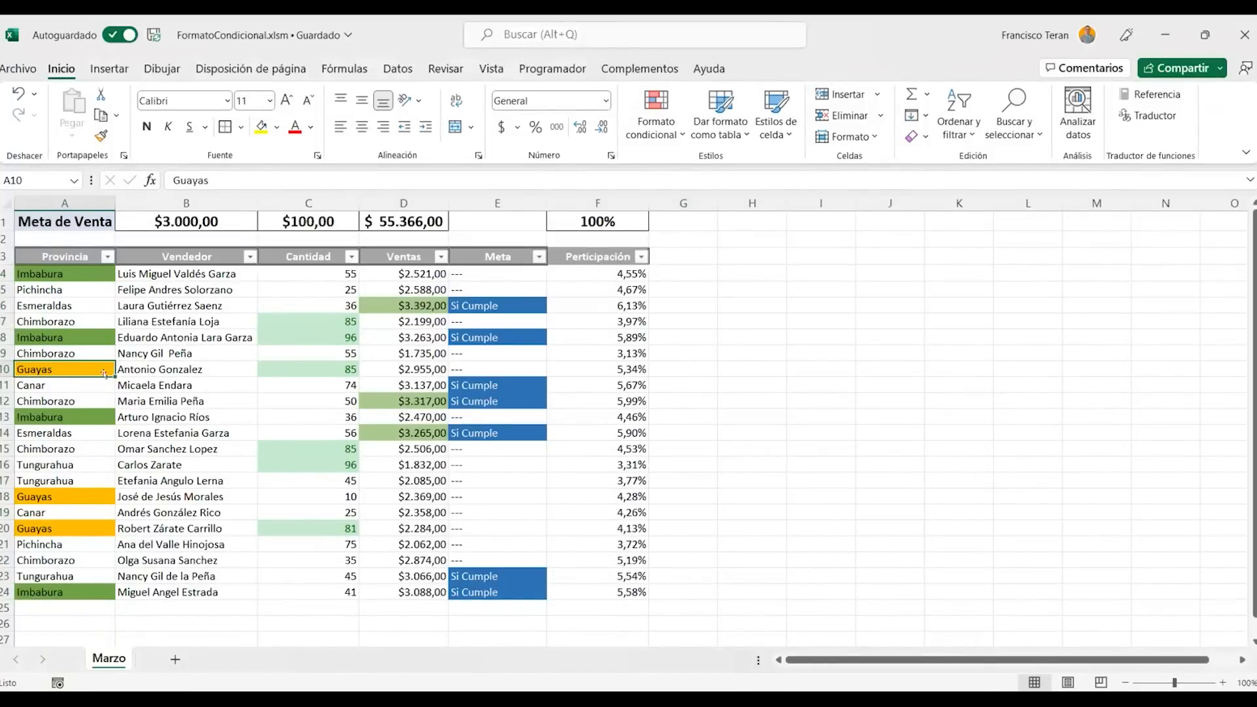
pyautogui.moveTo(282, 328); pyautogui.dragTo(336, 424)
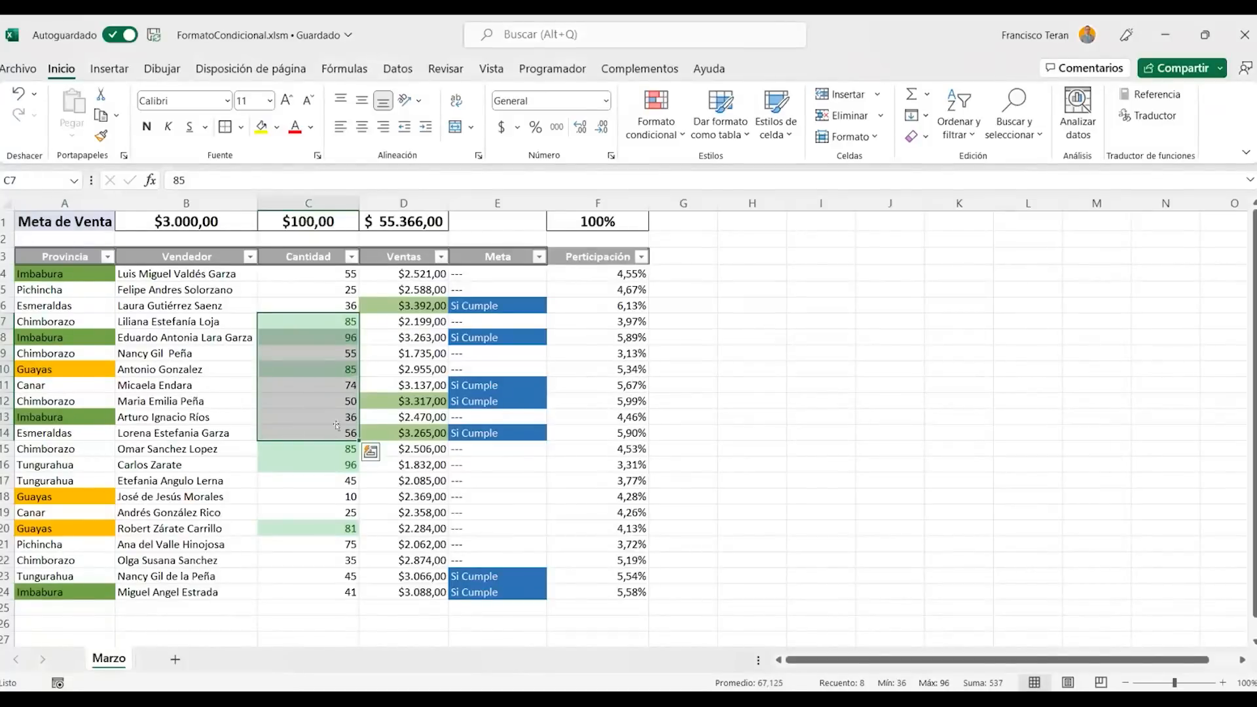
pyautogui.moveTo(420, 303); pyautogui.dragTo(422, 431)
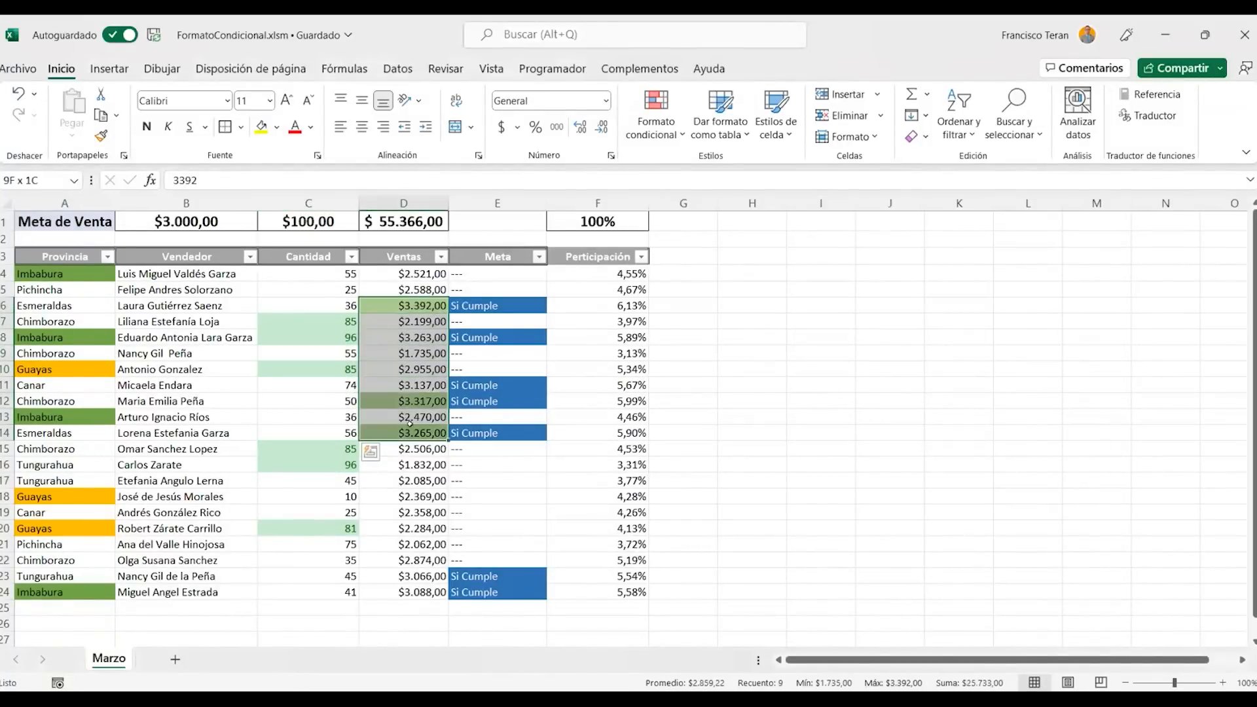
pyautogui.moveTo(517, 303); pyautogui.dragTo(507, 432)
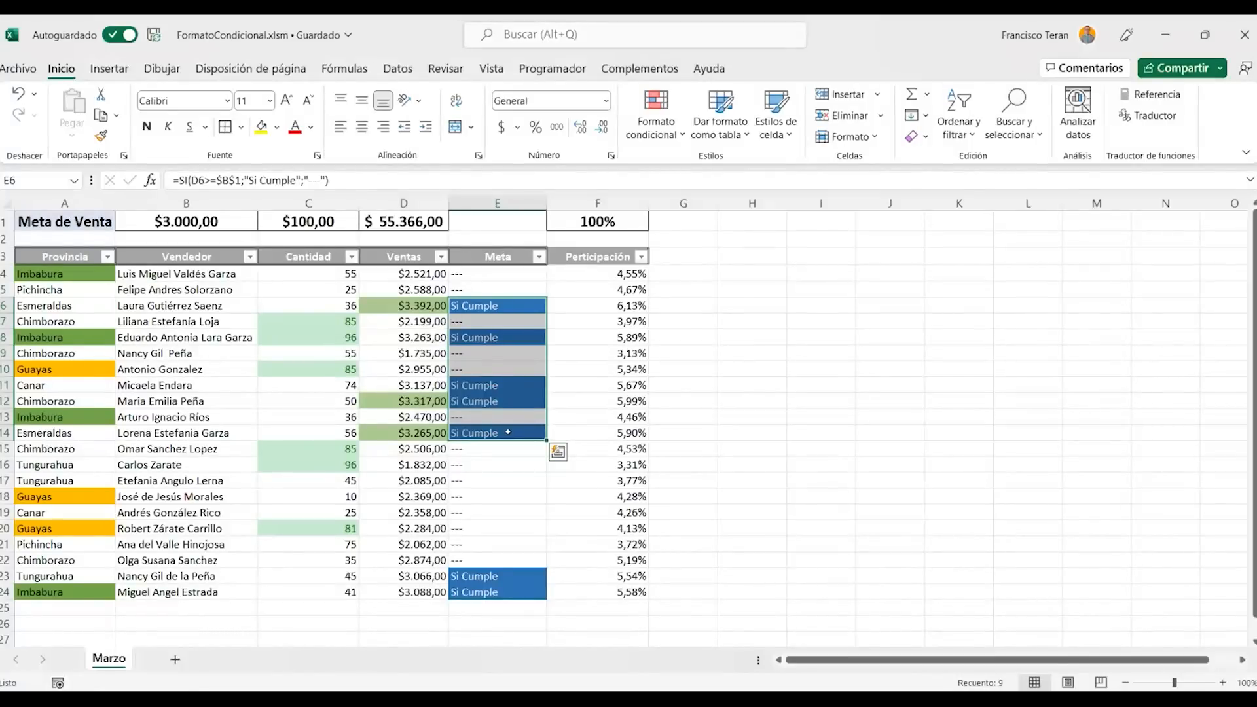
pyautogui.click(498, 337)
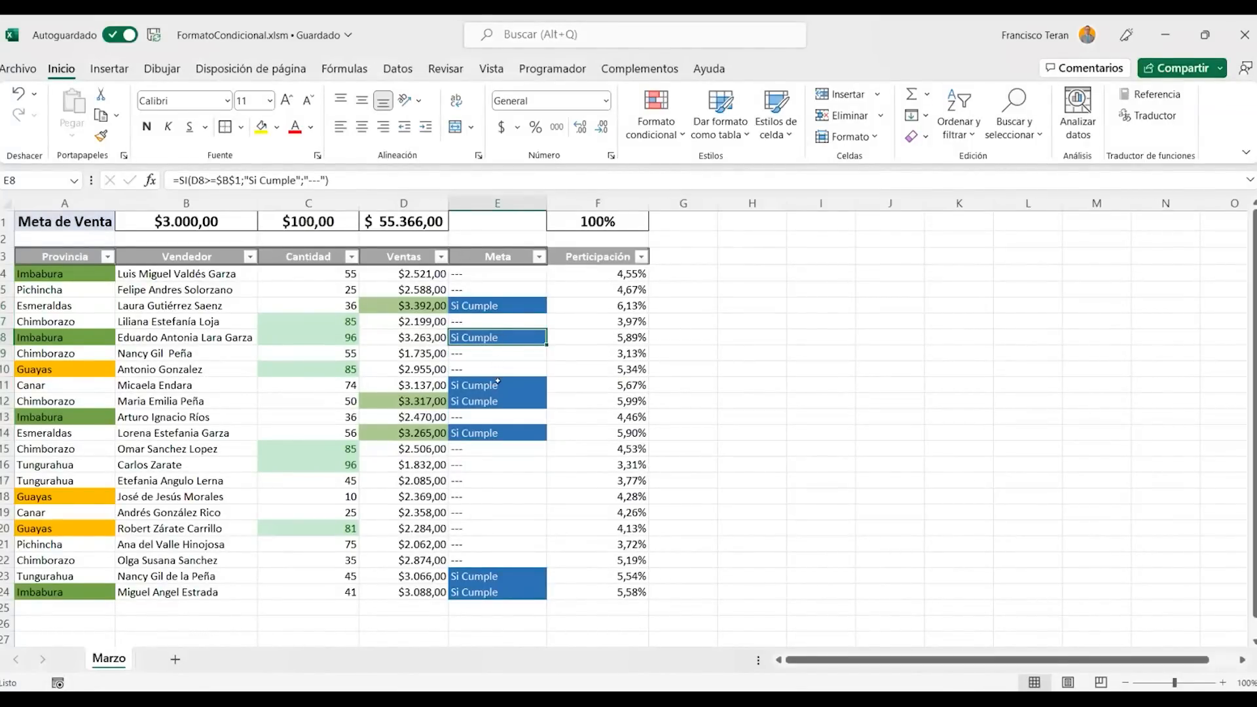
pyautogui.click(655, 129)
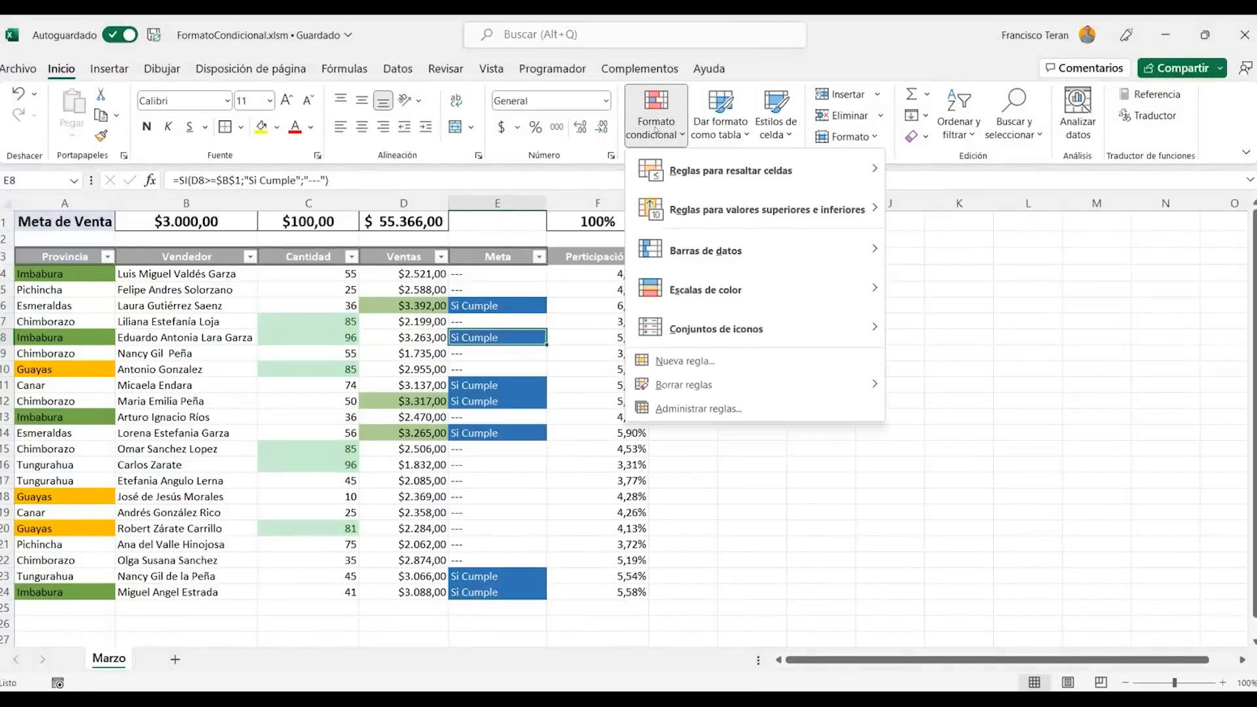
pyautogui.moveTo(644, 220)
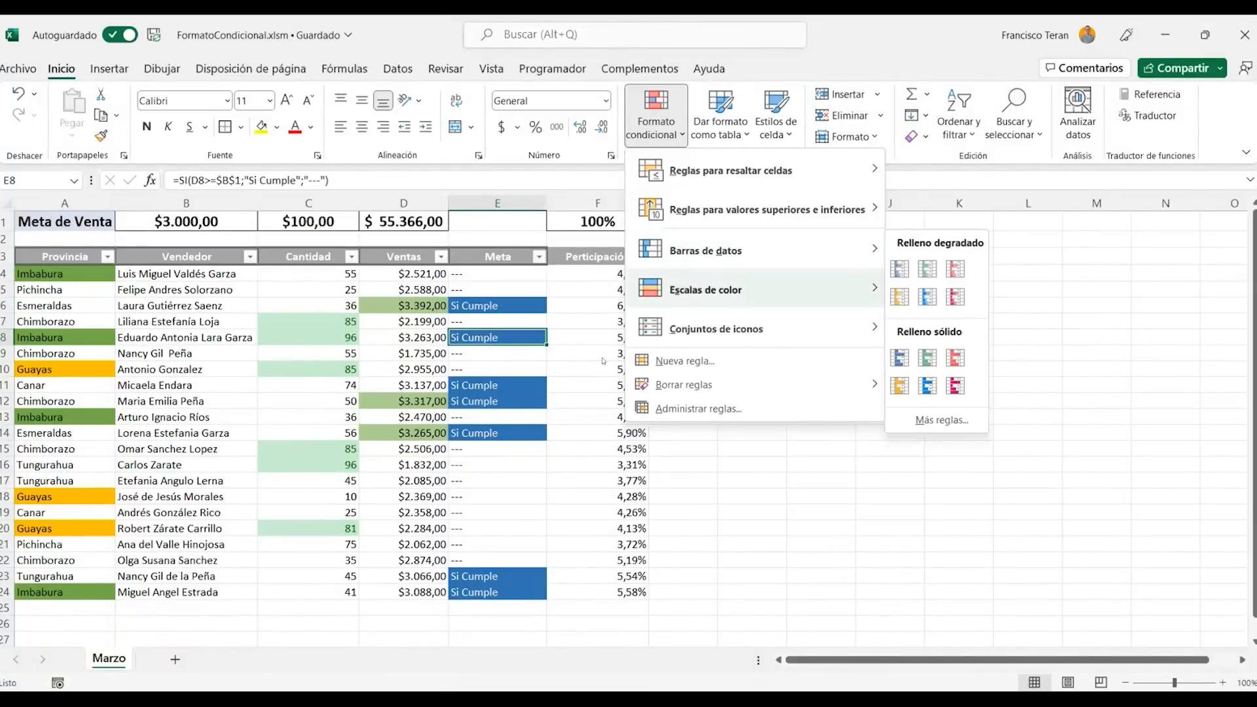
pyautogui.click(560, 435)
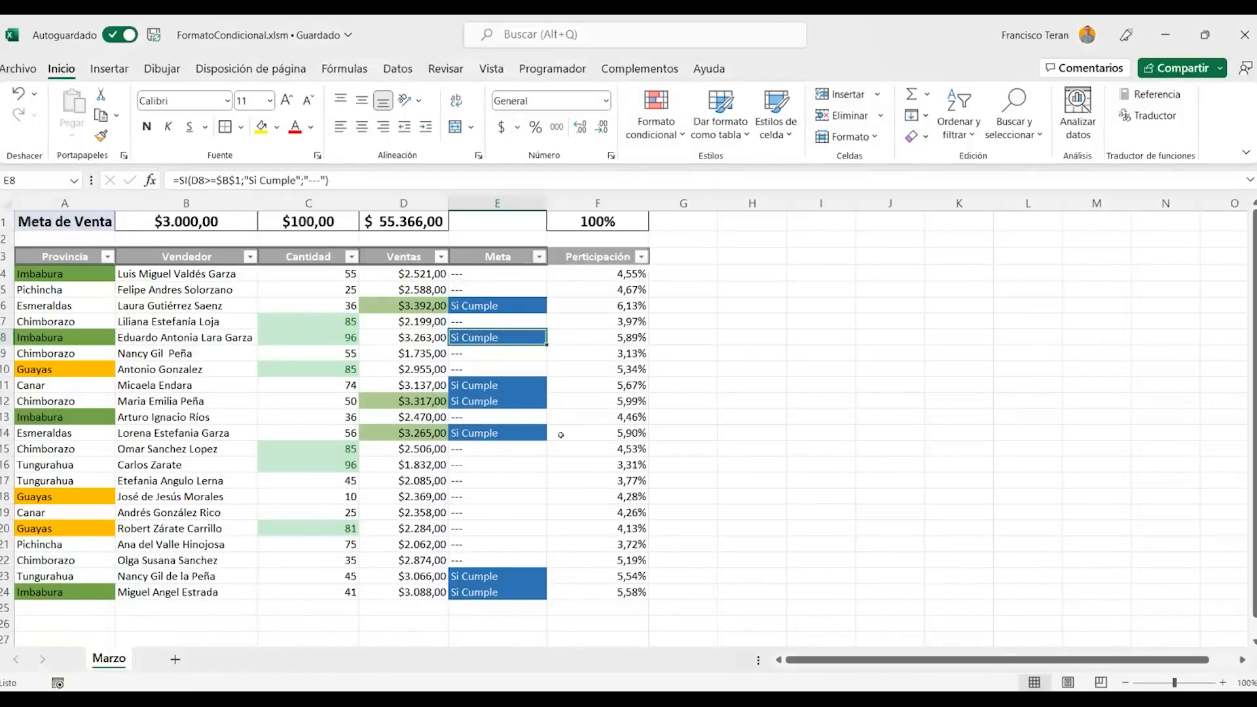
# Open the conditional formatting rules manager from cell D8 and list the rules for the whole sheet (Esta hoja)
pyautogui.press('Left')
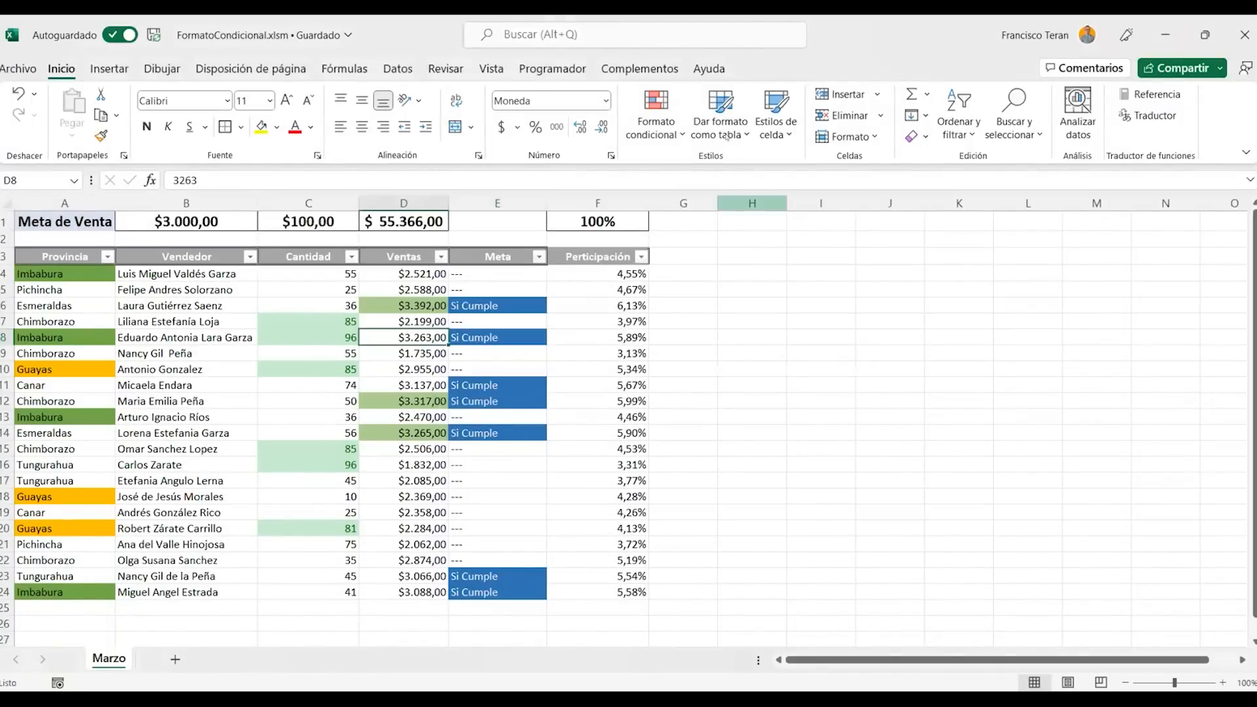
pyautogui.click(660, 129)
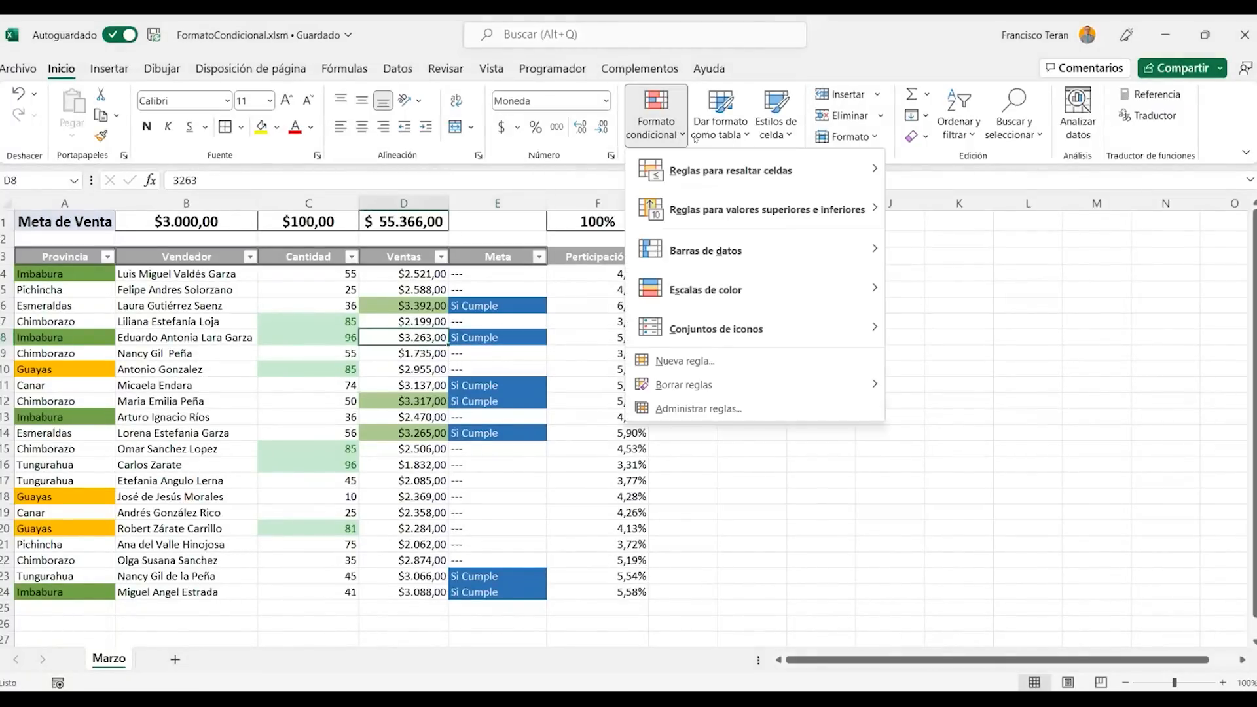
pyautogui.click(730, 405)
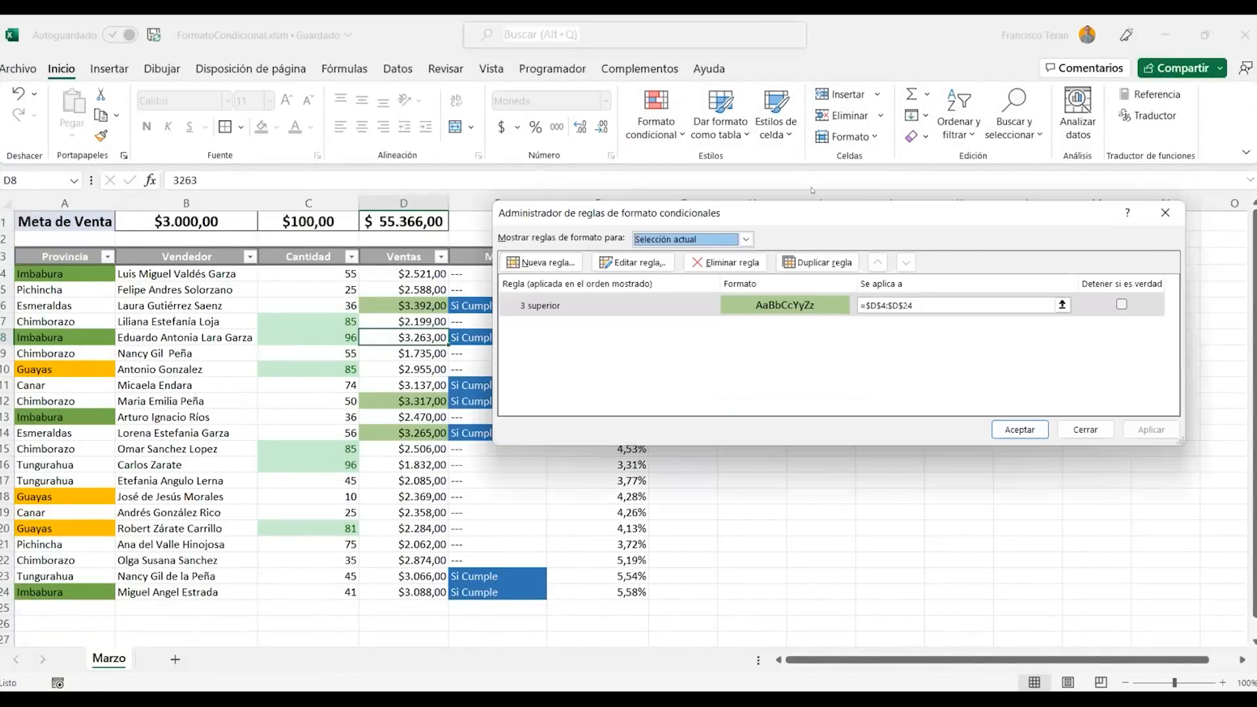
pyautogui.moveTo(782, 213); pyautogui.dragTo(843, 192)
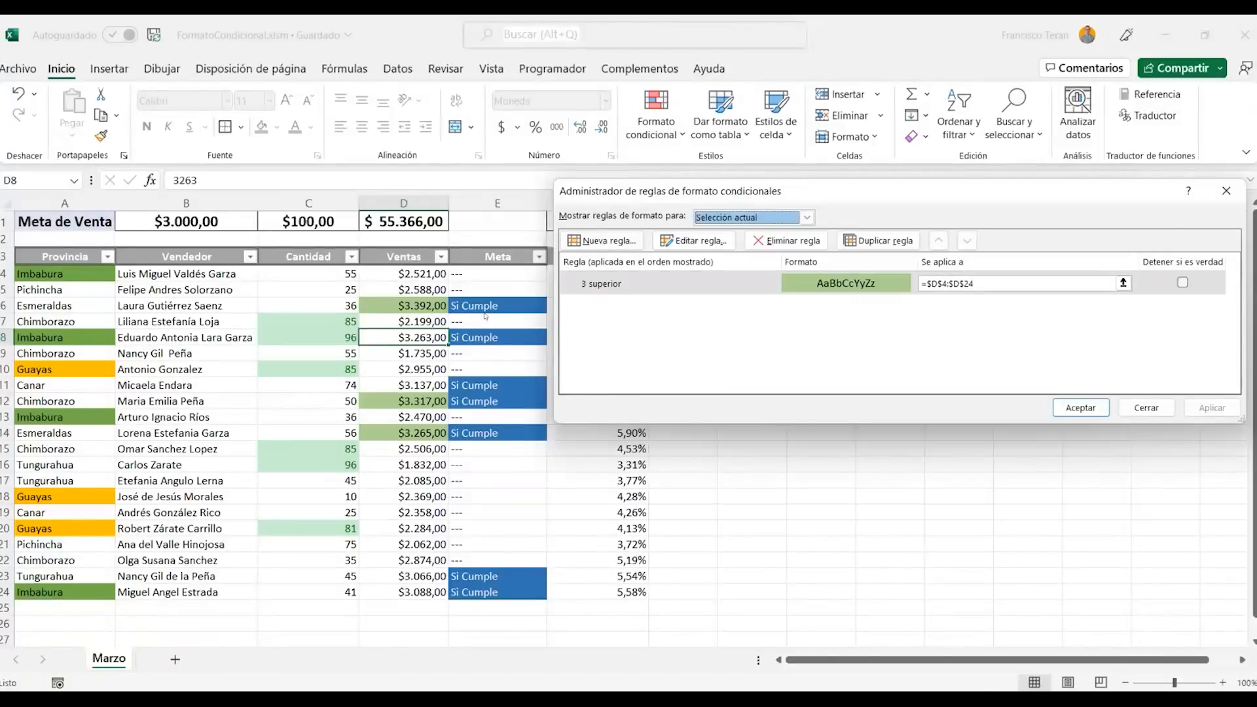
pyautogui.click(744, 219)
pyautogui.click(729, 244)
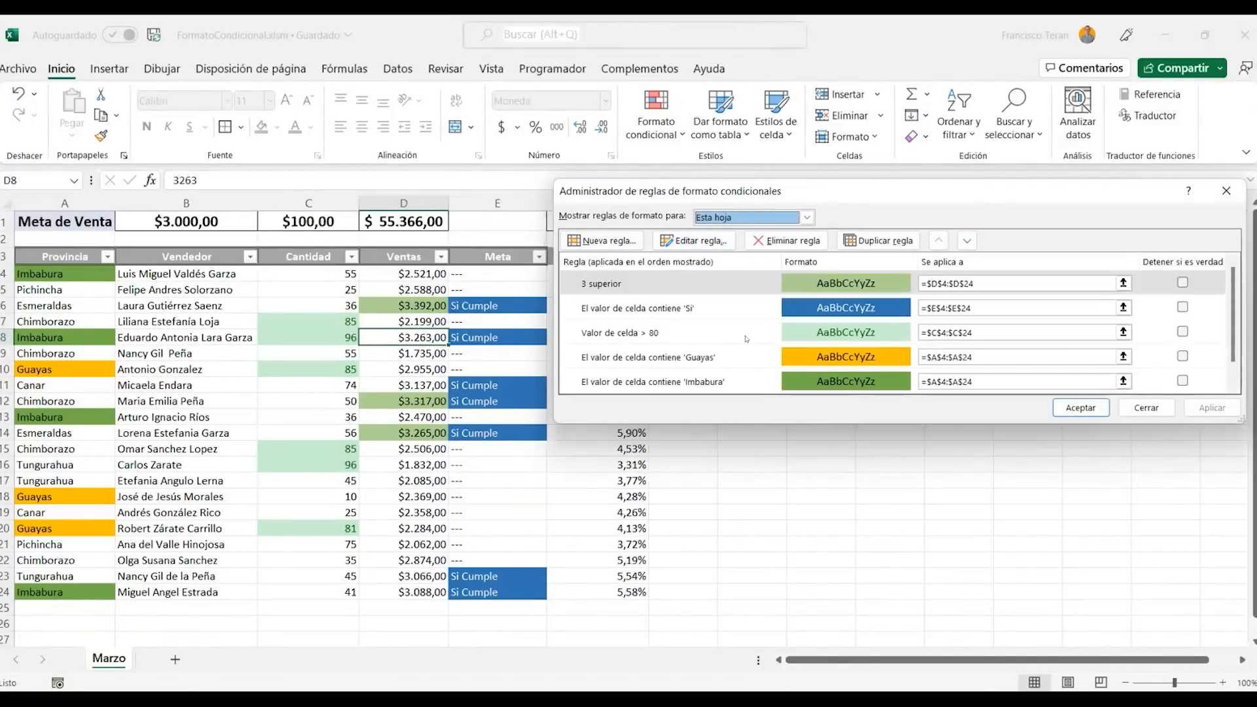
# Examine the sheet's conditional formatting rules one by one, ending on the top-3 rule for the Ventas column
pyautogui.click(715, 308)
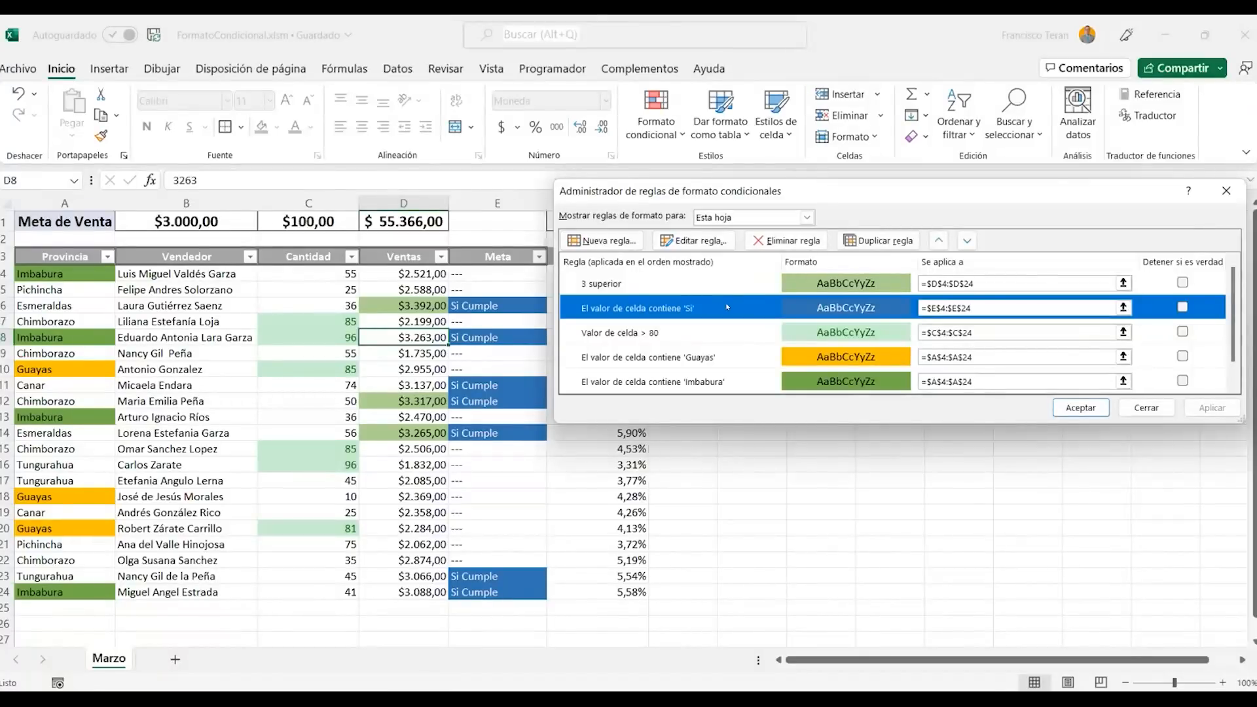
pyautogui.scroll(-1, 736, 301)
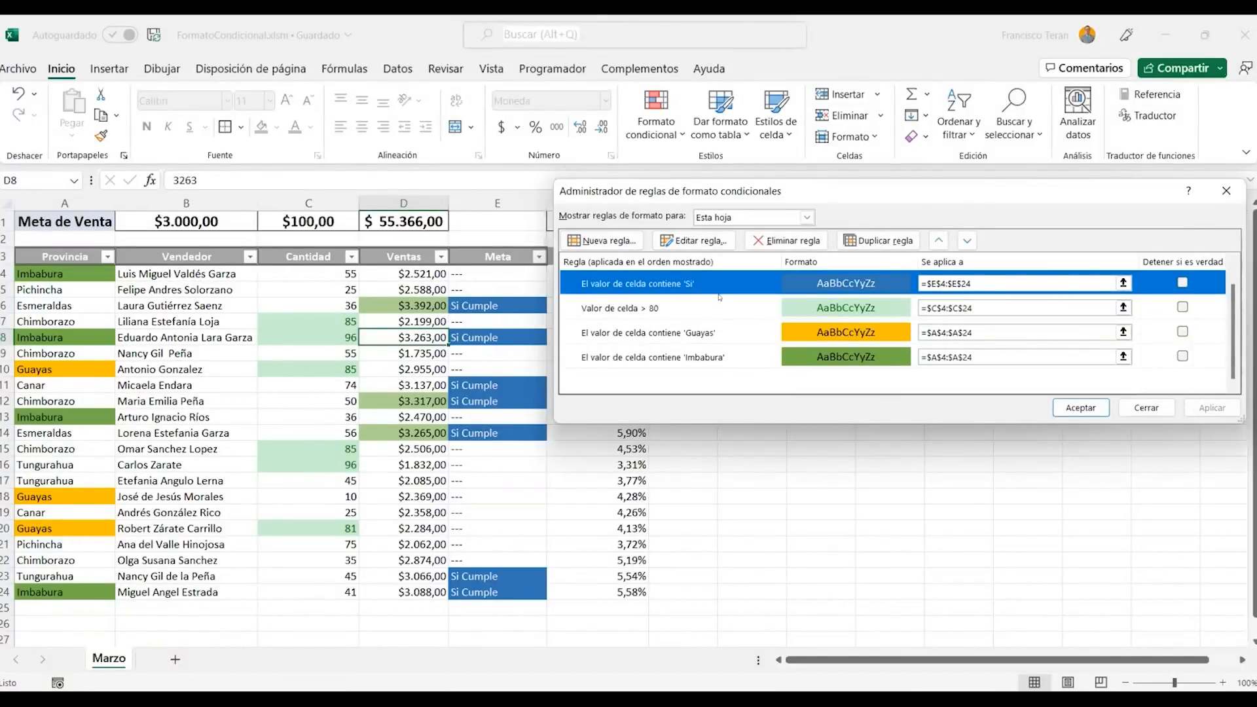
pyautogui.click(720, 308)
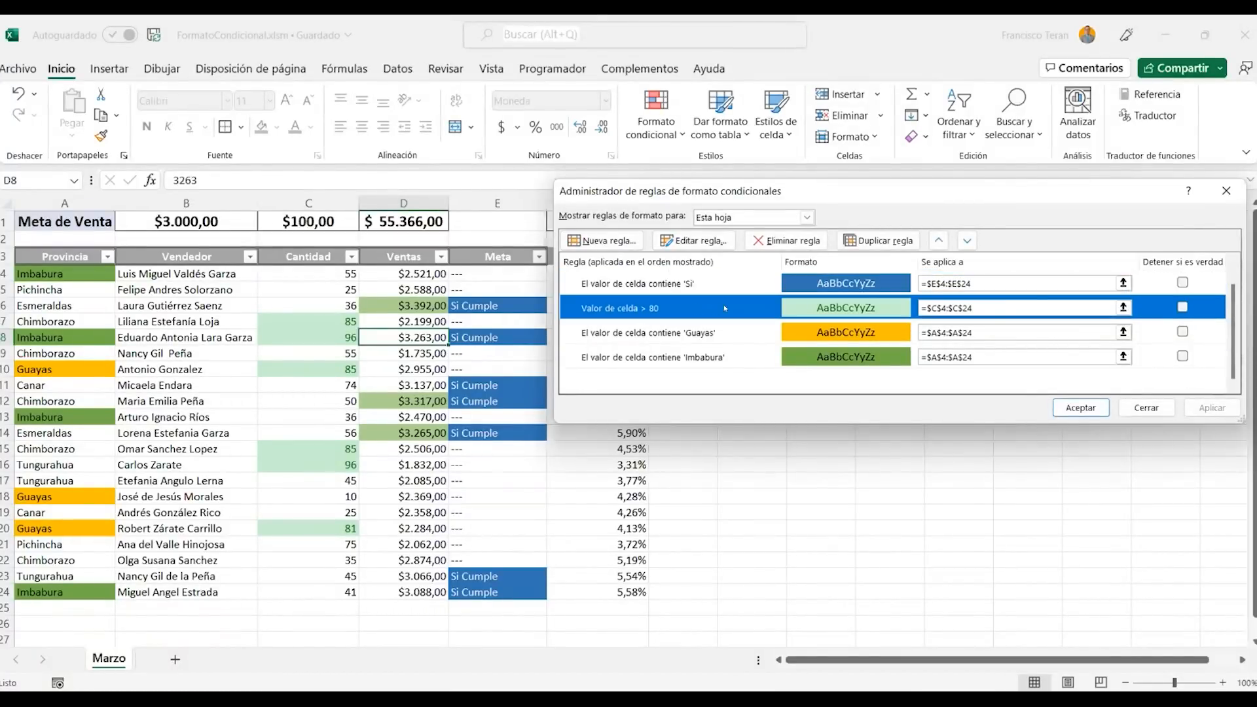
pyautogui.click(748, 334)
pyautogui.click(750, 358)
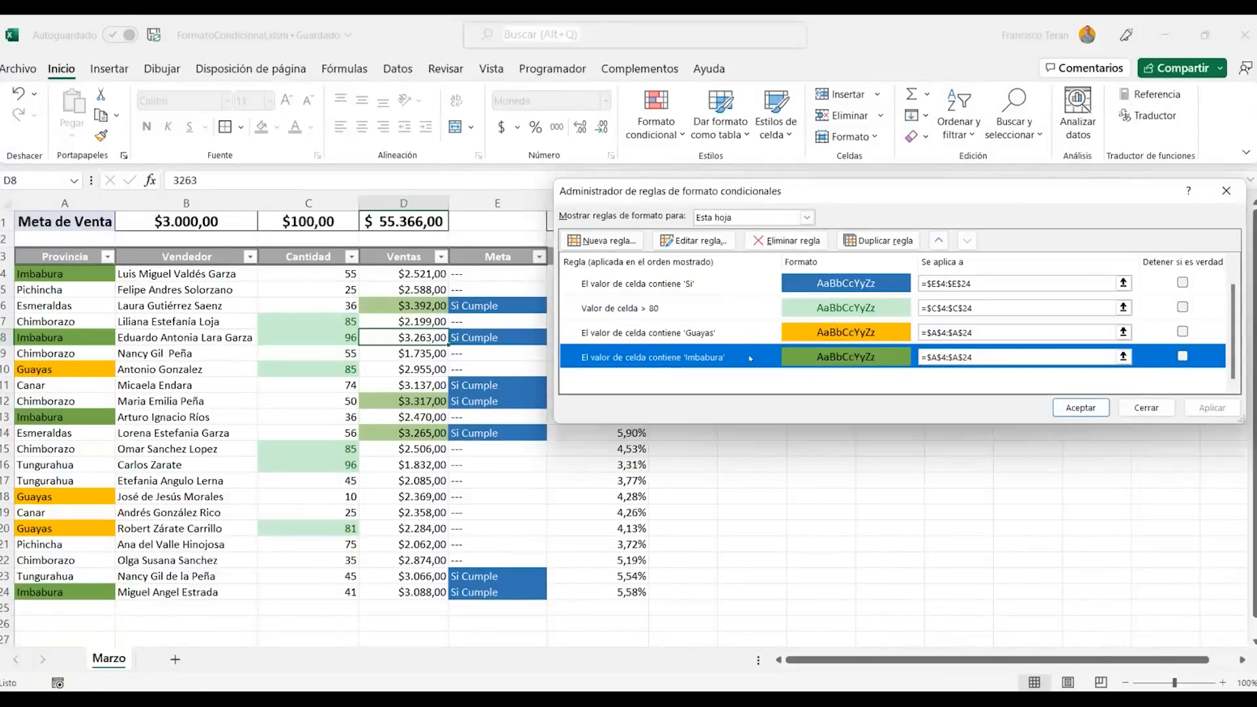
pyautogui.scroll(1, 746, 324)
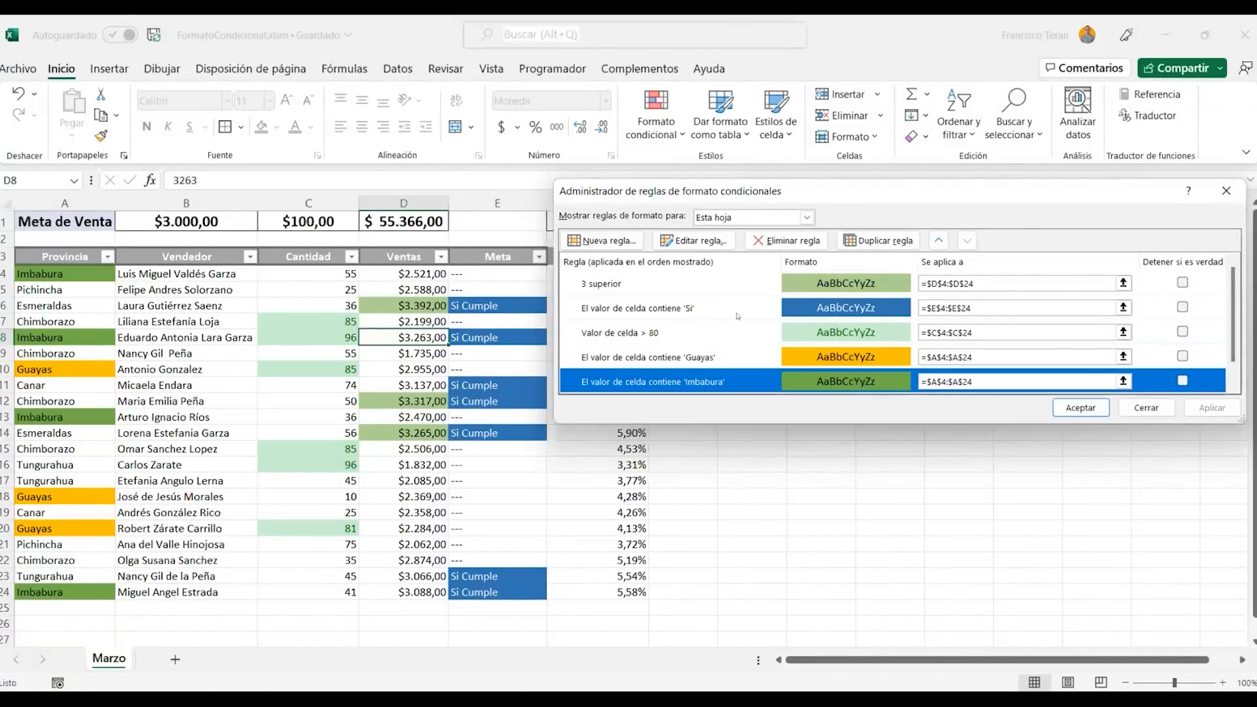
pyautogui.click(641, 286)
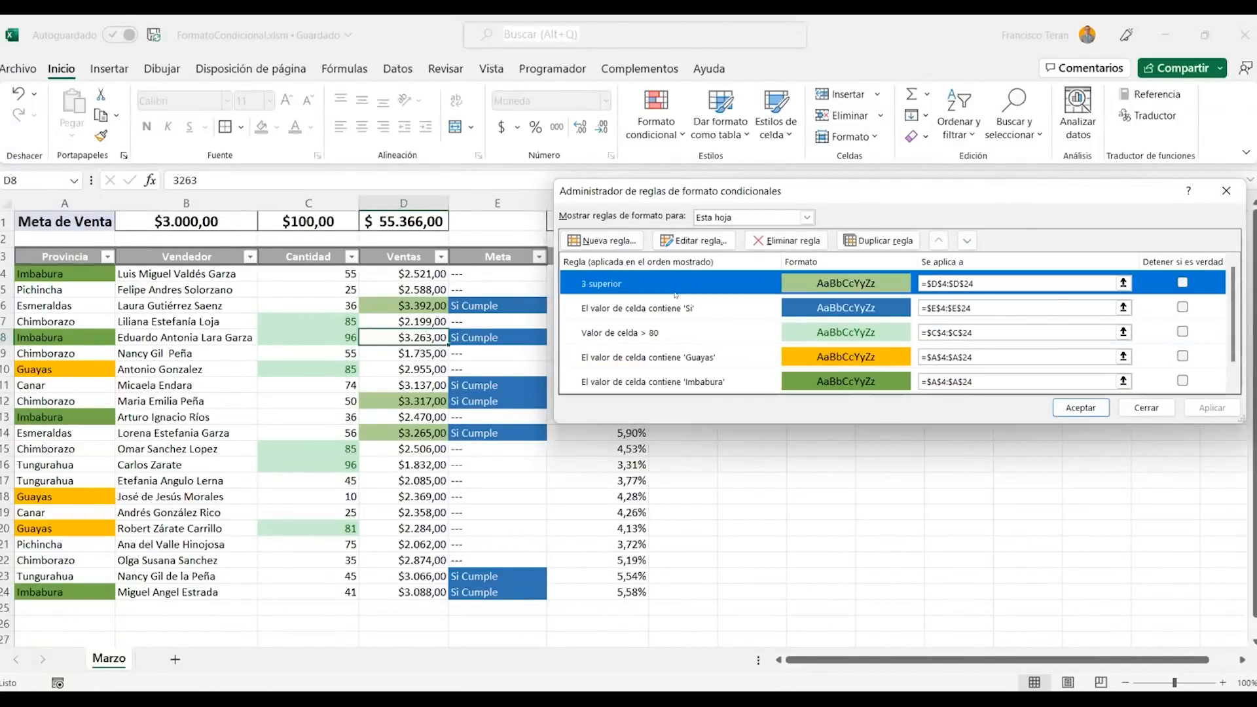
# Edit the top-3 rule for the Ventas column so it highlights the top 5 values, and accept the change
pyautogui.click(695, 240)
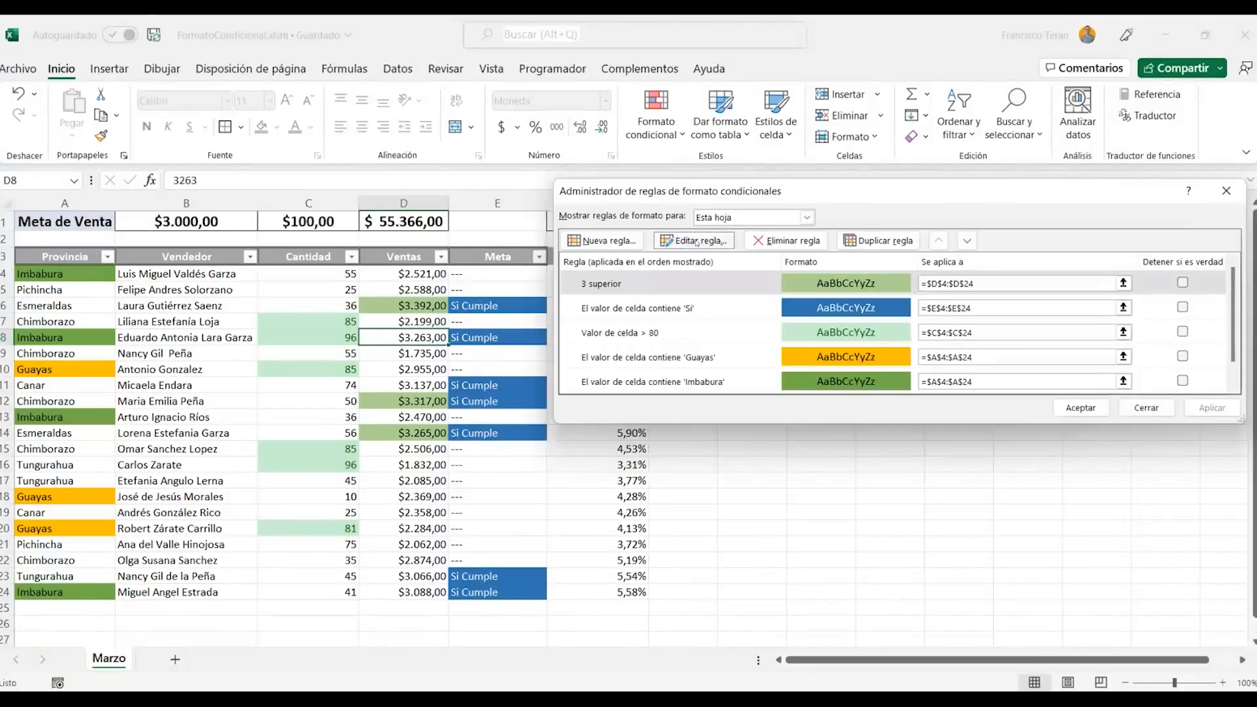
pyautogui.doubleClick(782, 341)
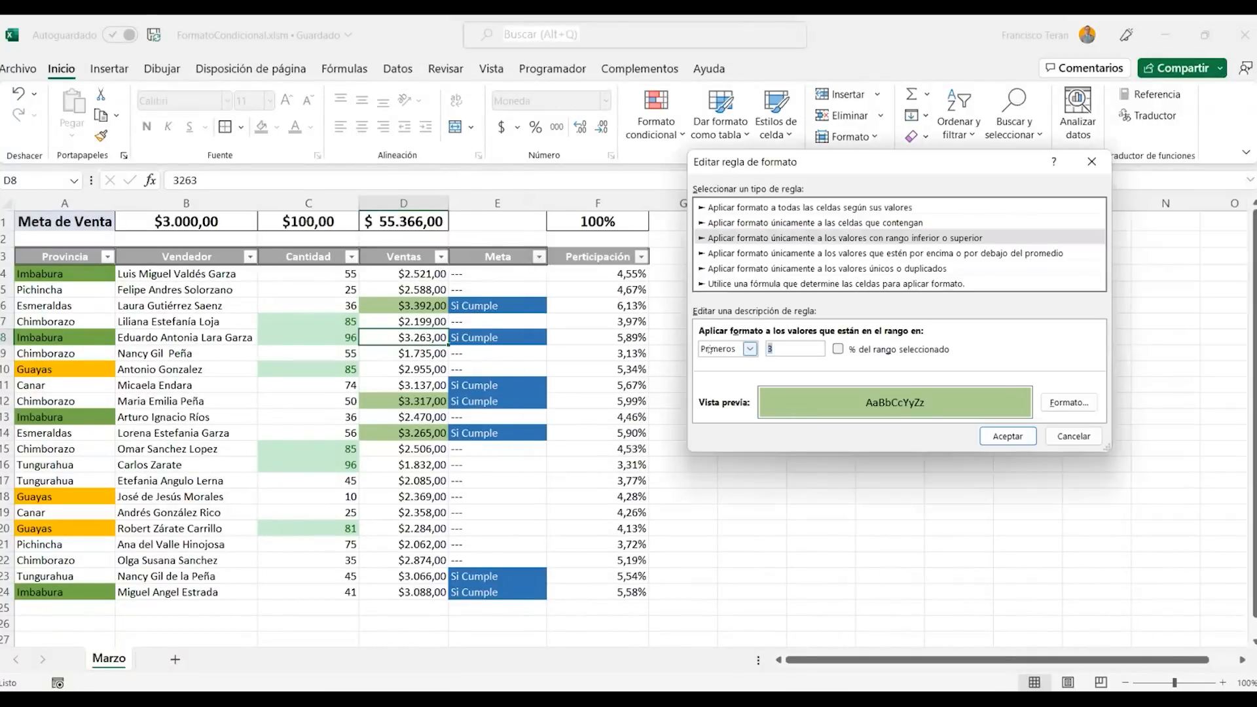
pyautogui.write('65')
pyautogui.press('BackSpace')
pyautogui.press('BackSpace')
pyautogui.write('5')
pyautogui.press('Tab')
pyautogui.click(981, 436)
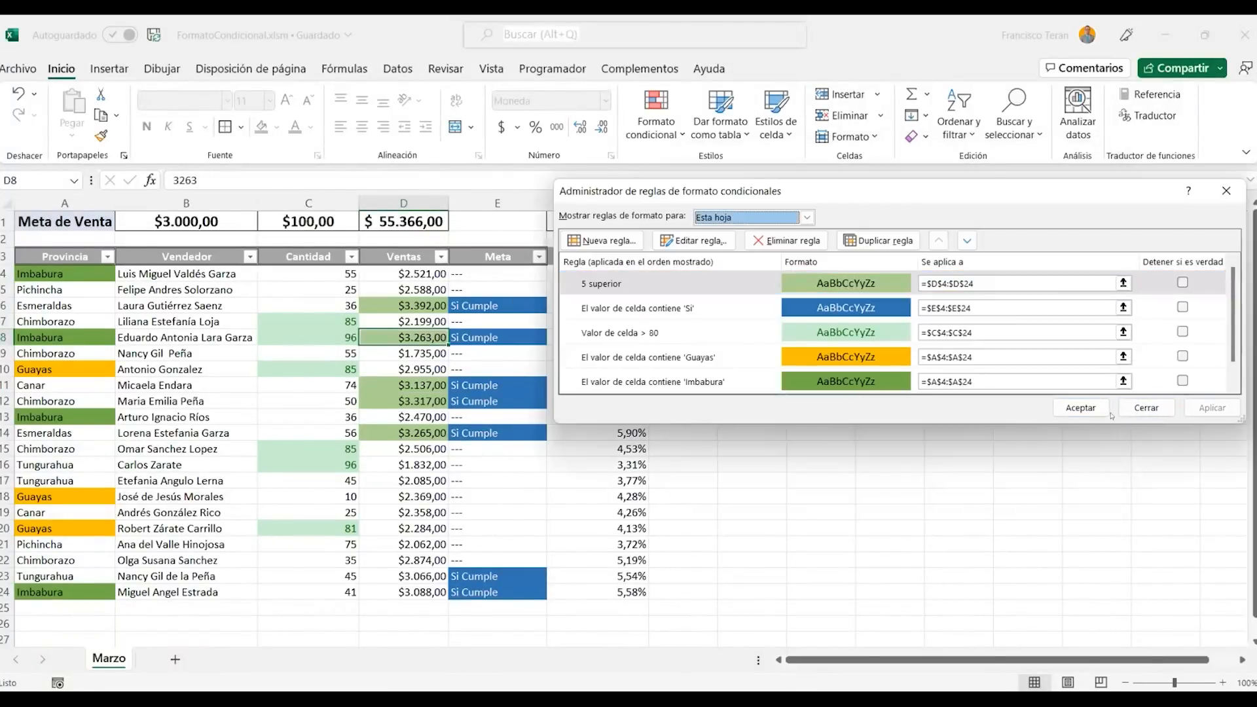
pyautogui.click(1080, 409)
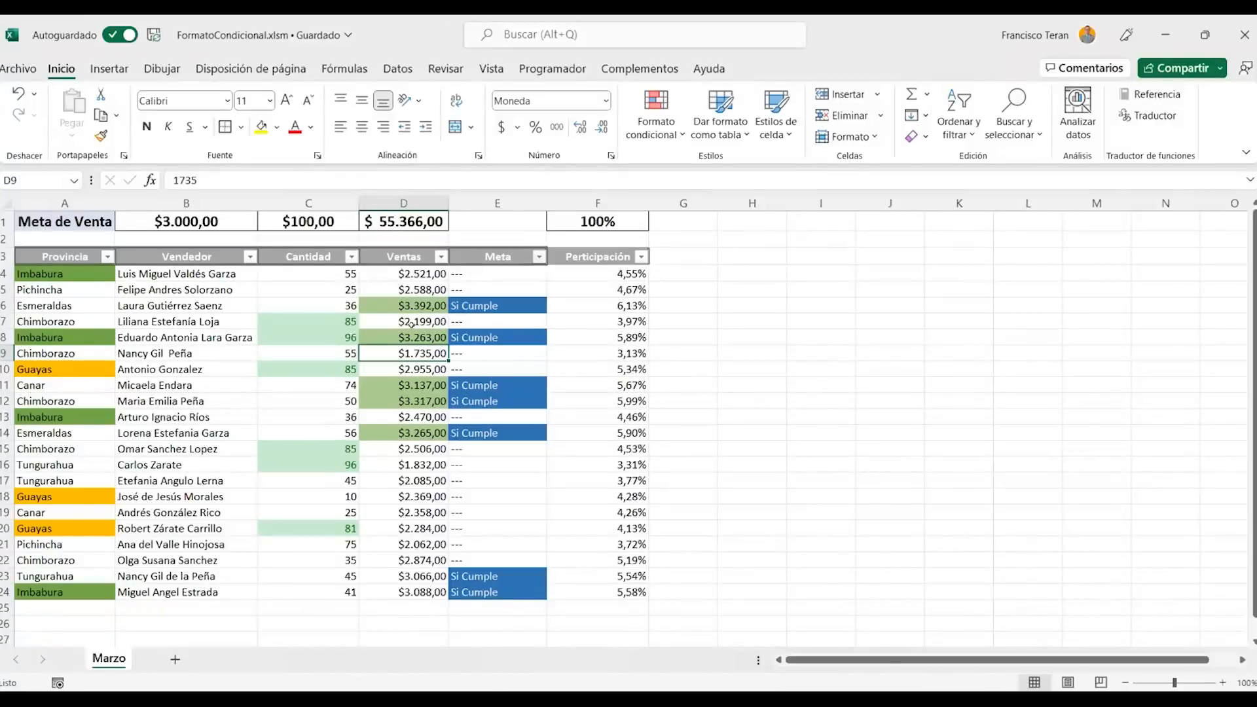
# Delete the rule highlighting values over 80 from the Cantidad cells C4:C24
pyautogui.click(314, 315)
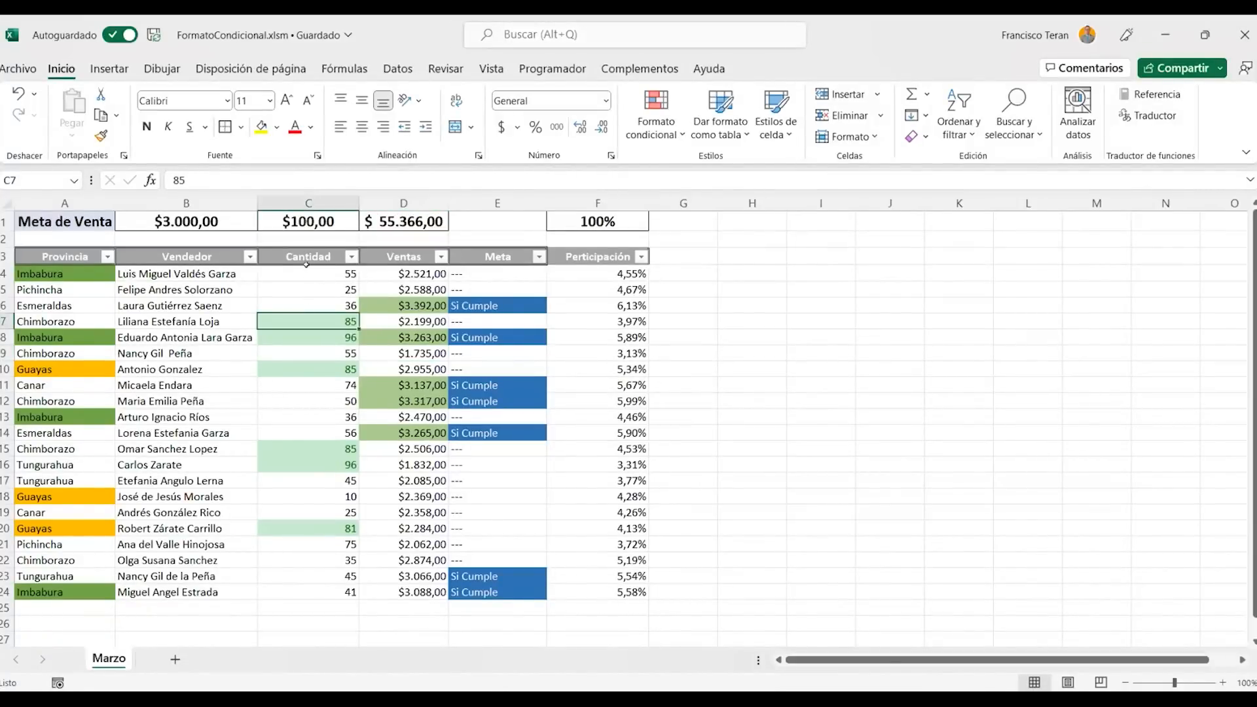
pyautogui.moveTo(306, 269); pyautogui.dragTo(316, 589)
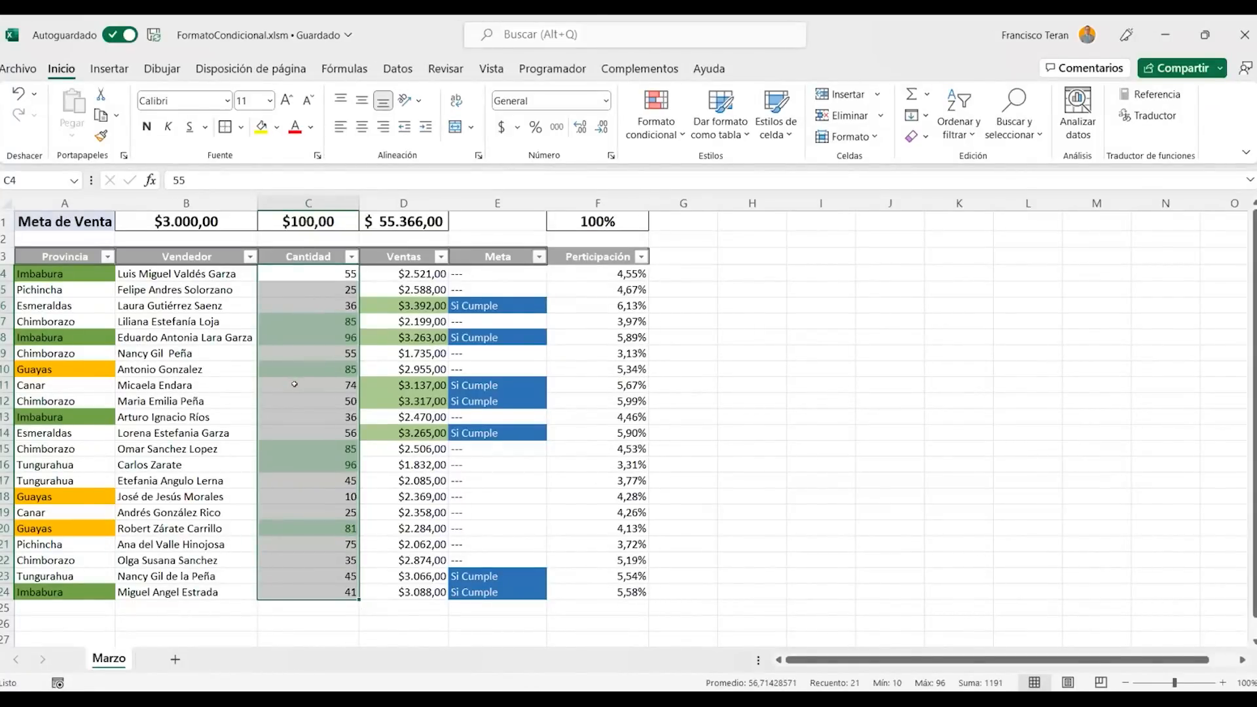
pyautogui.click(656, 129)
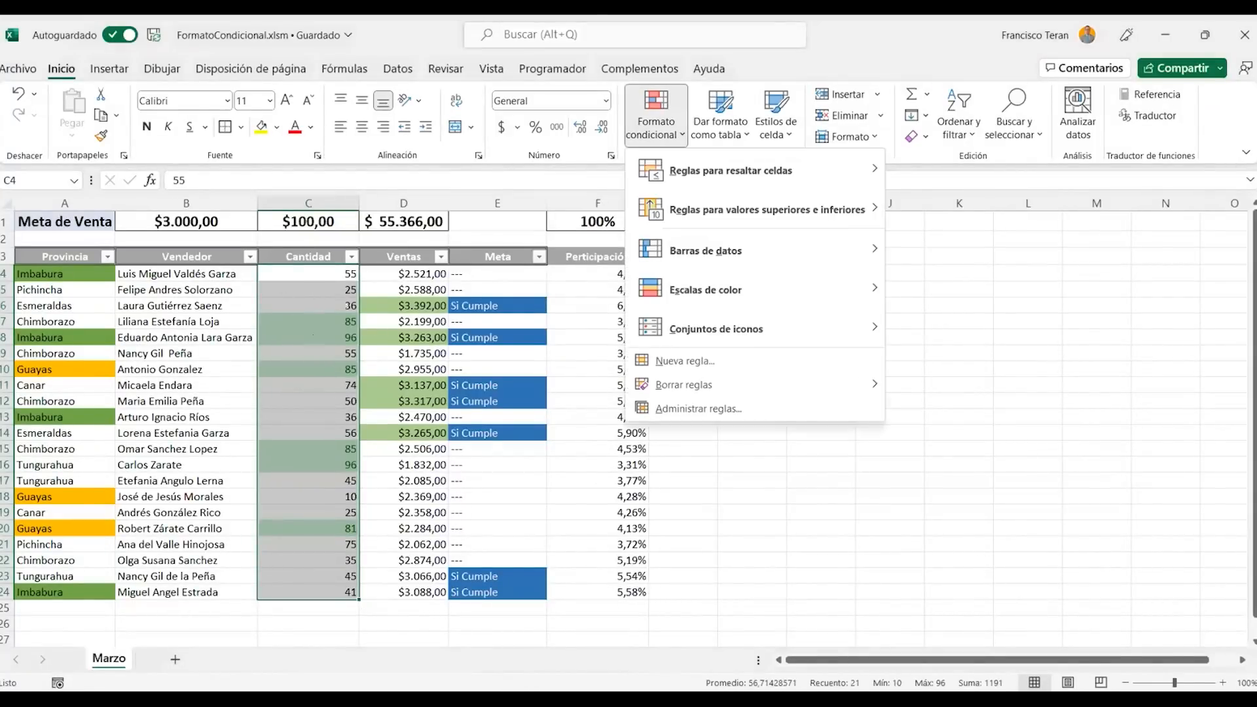
pyautogui.click(688, 410)
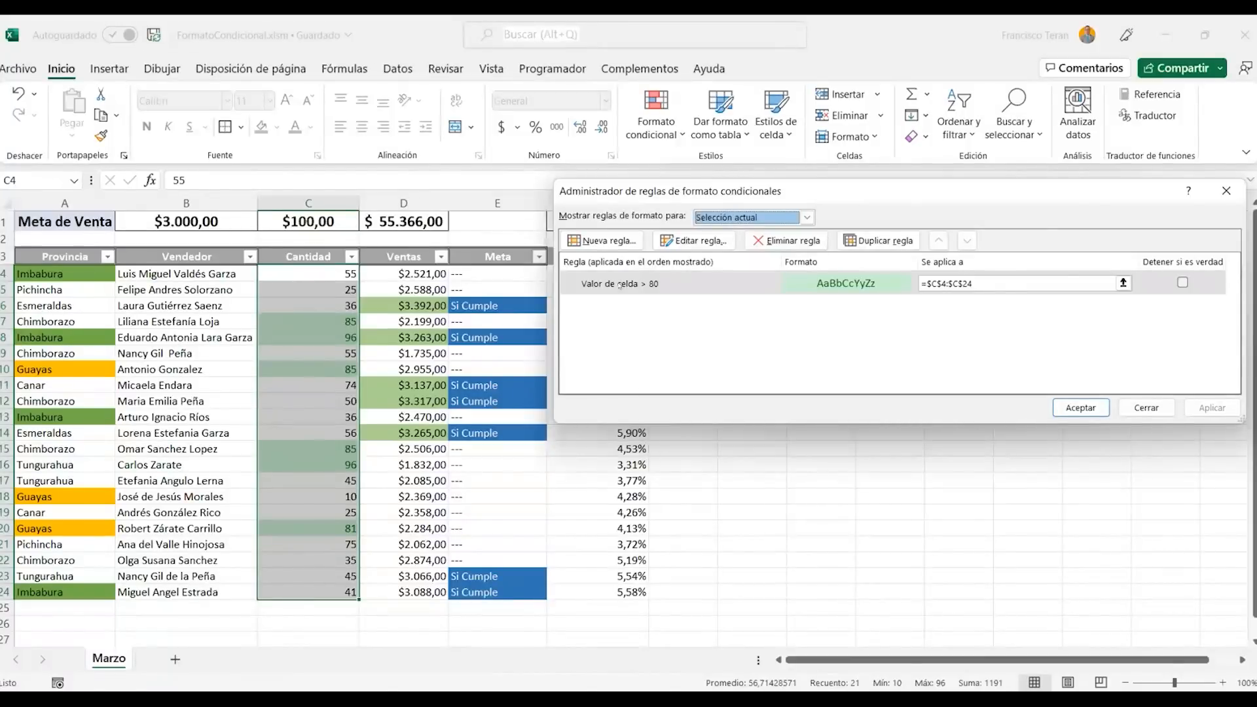
pyautogui.click(726, 284)
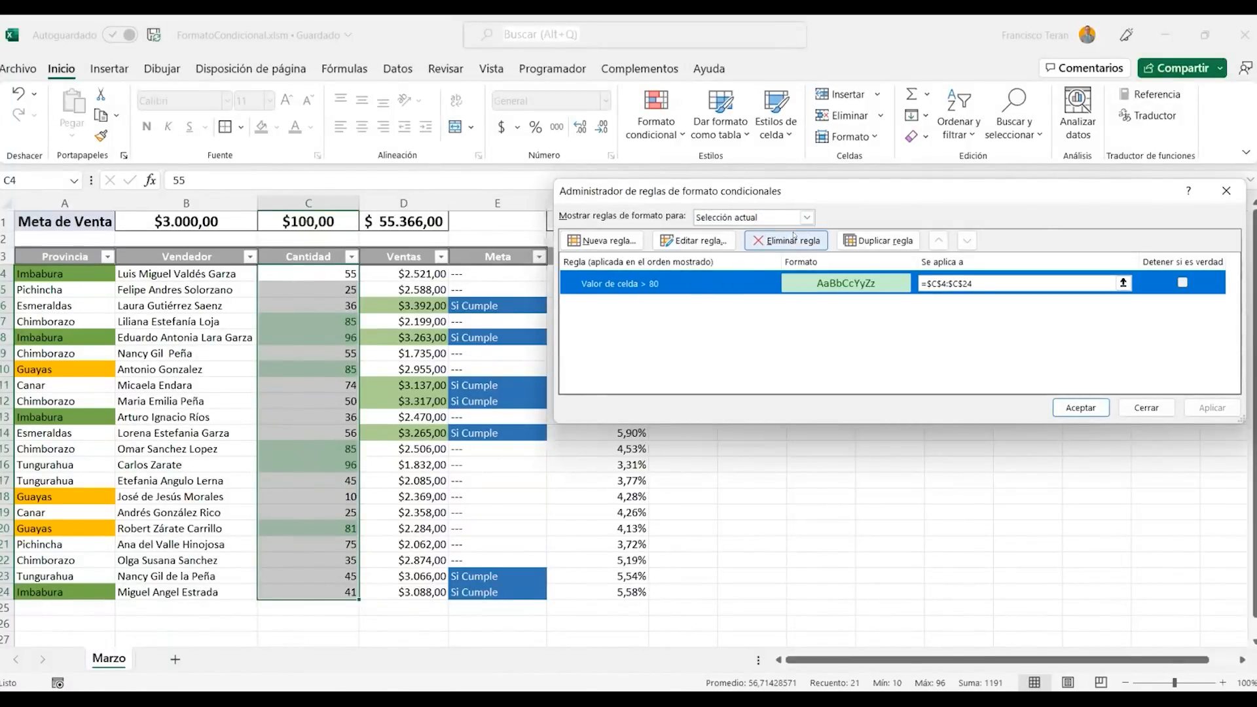
pyautogui.click(791, 239)
pyautogui.click(1212, 407)
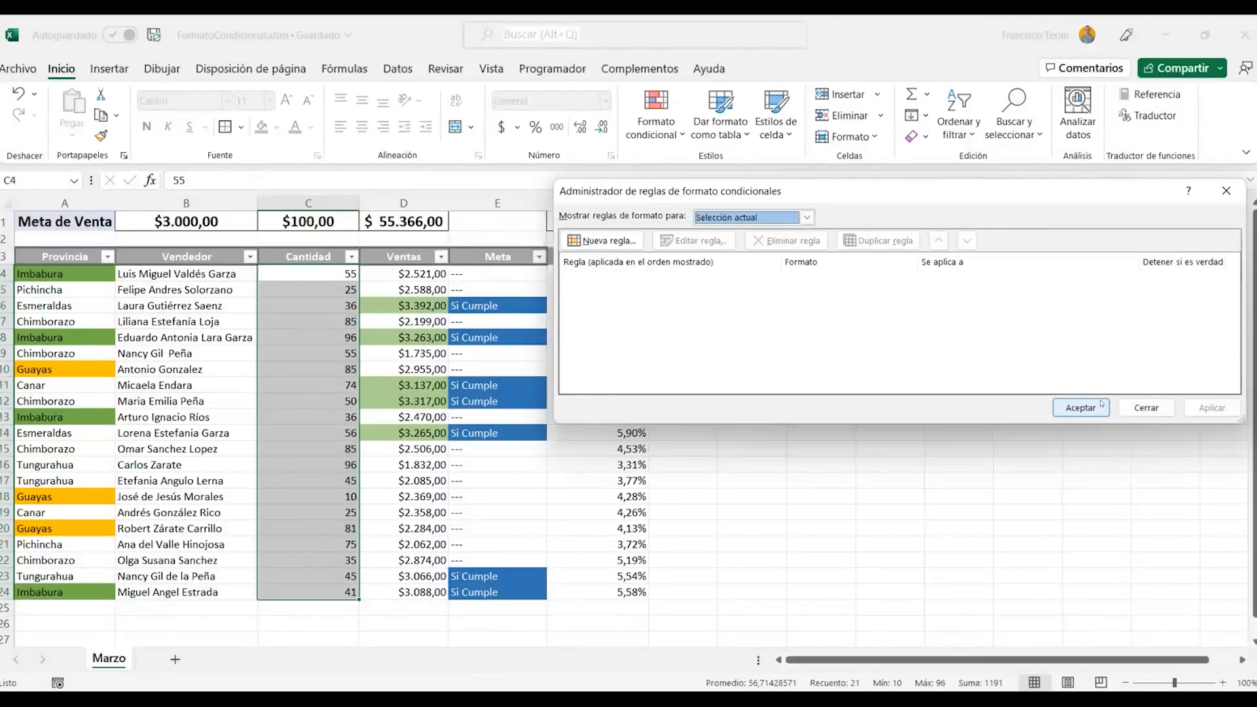
pyautogui.press('Return')
# Apply orange gradient-fill data bars to the Cantidad values in C4:C24
pyautogui.moveTo(306, 272); pyautogui.dragTo(317, 589)
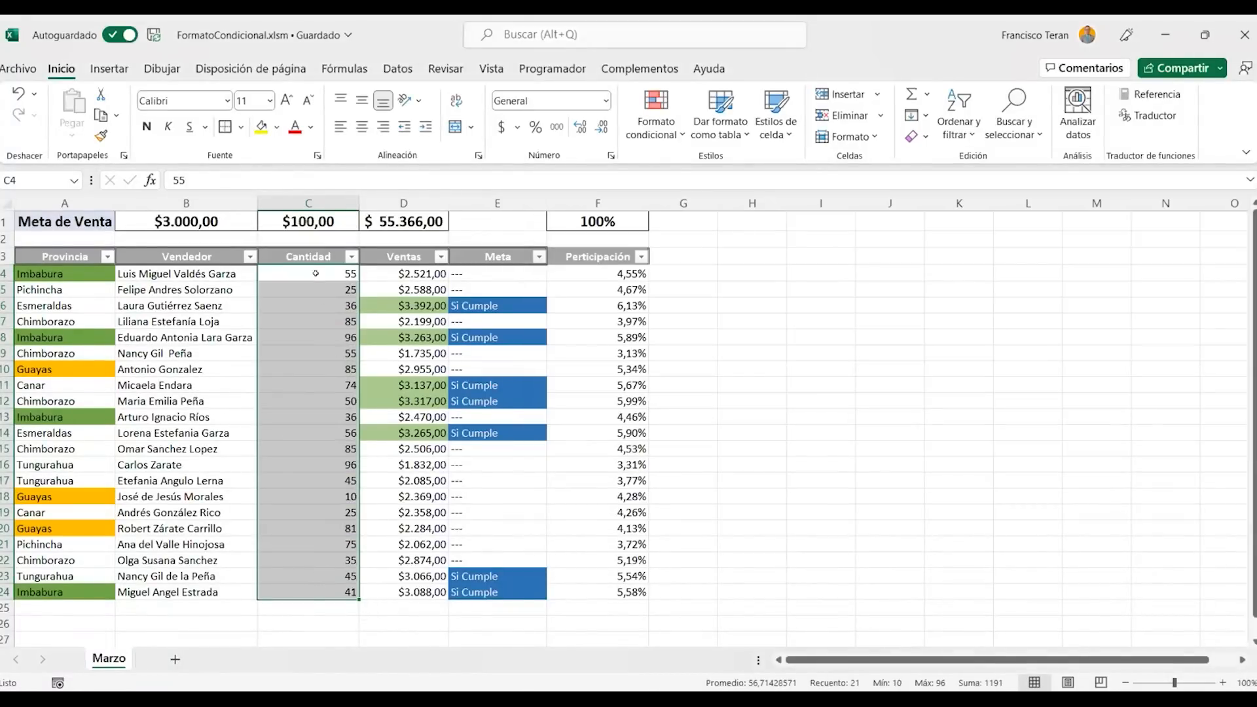
pyautogui.click(654, 138)
pyautogui.moveTo(663, 157)
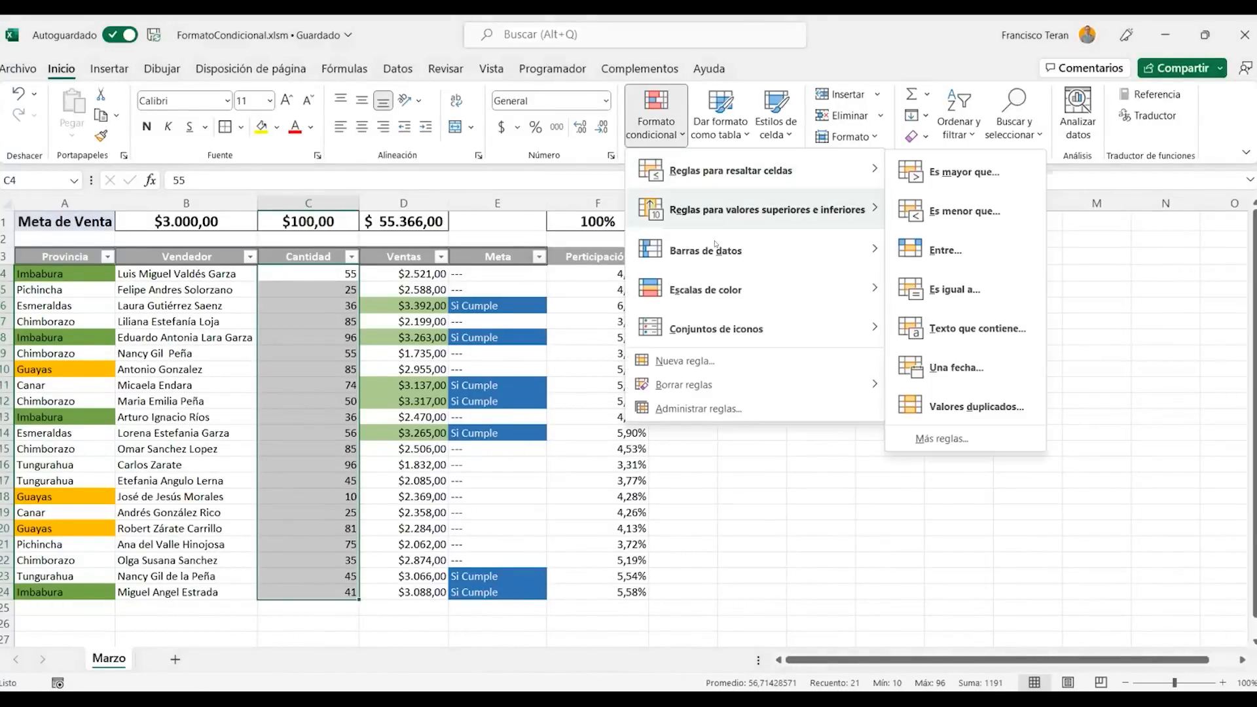
pyautogui.moveTo(731, 246)
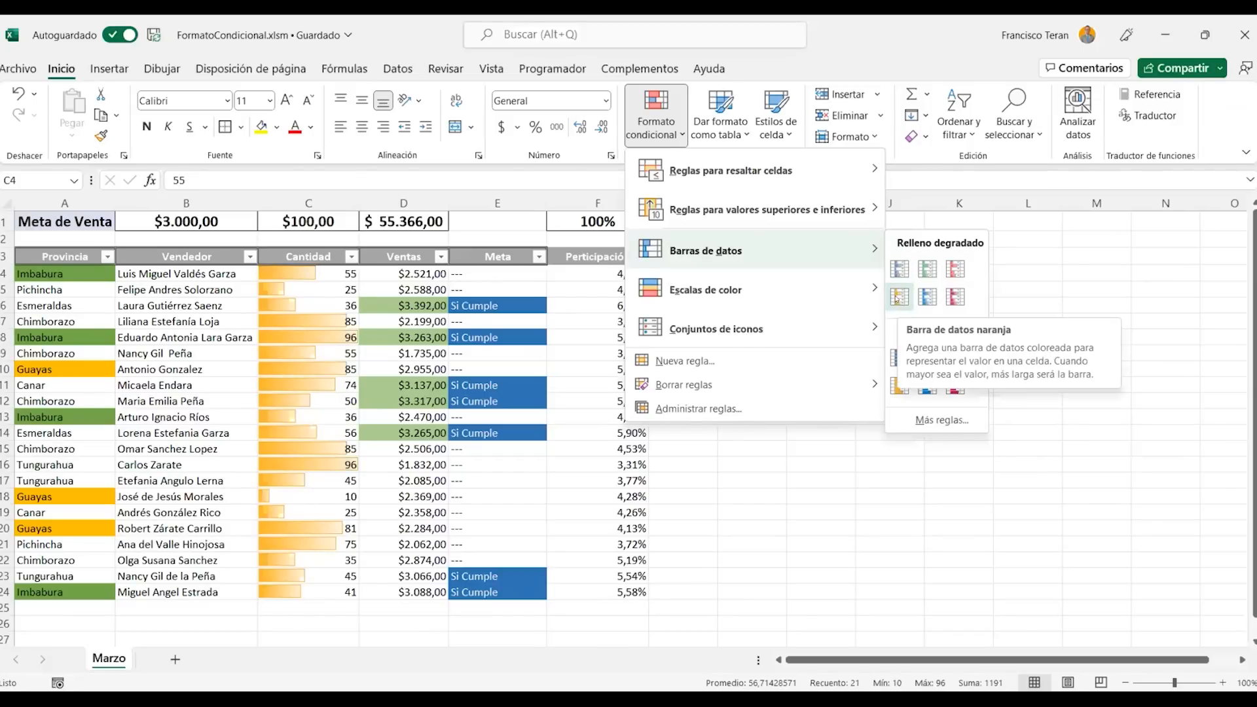
pyautogui.click(897, 298)
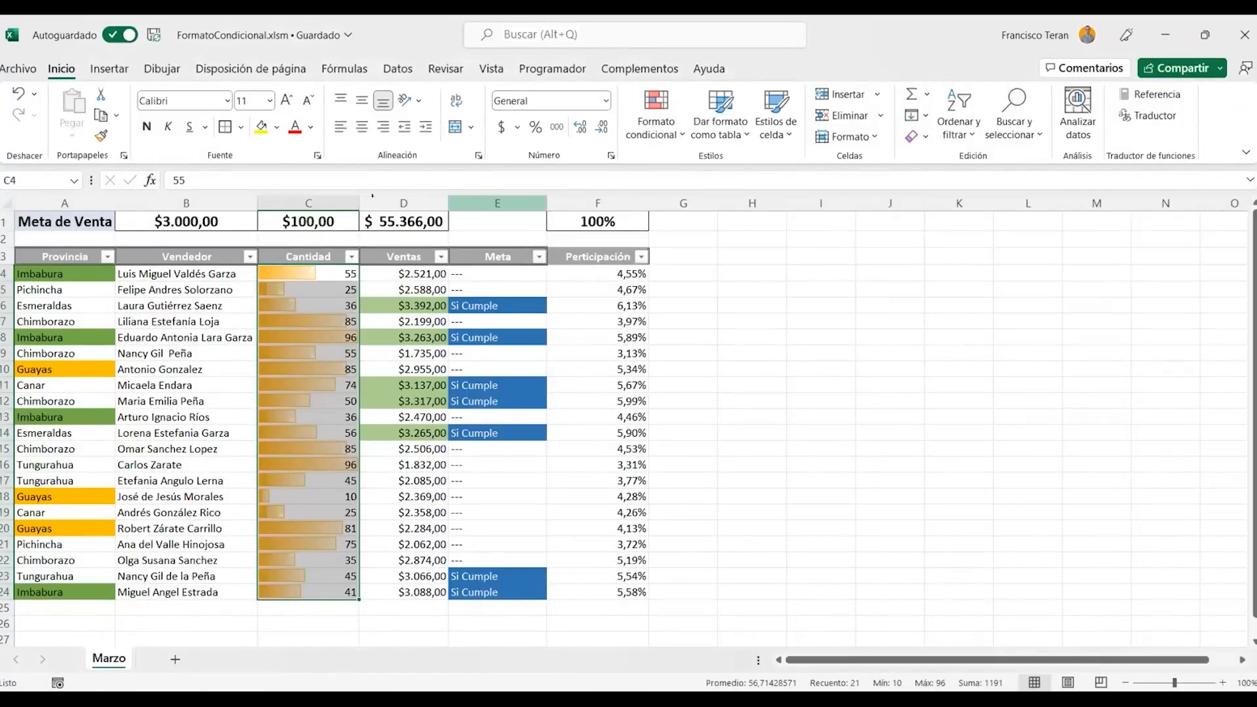
# Widen the Cantidad column to nearly twice its width and look over the data bars in C4:C24
pyautogui.moveTo(359, 202); pyautogui.dragTo(445, 191)
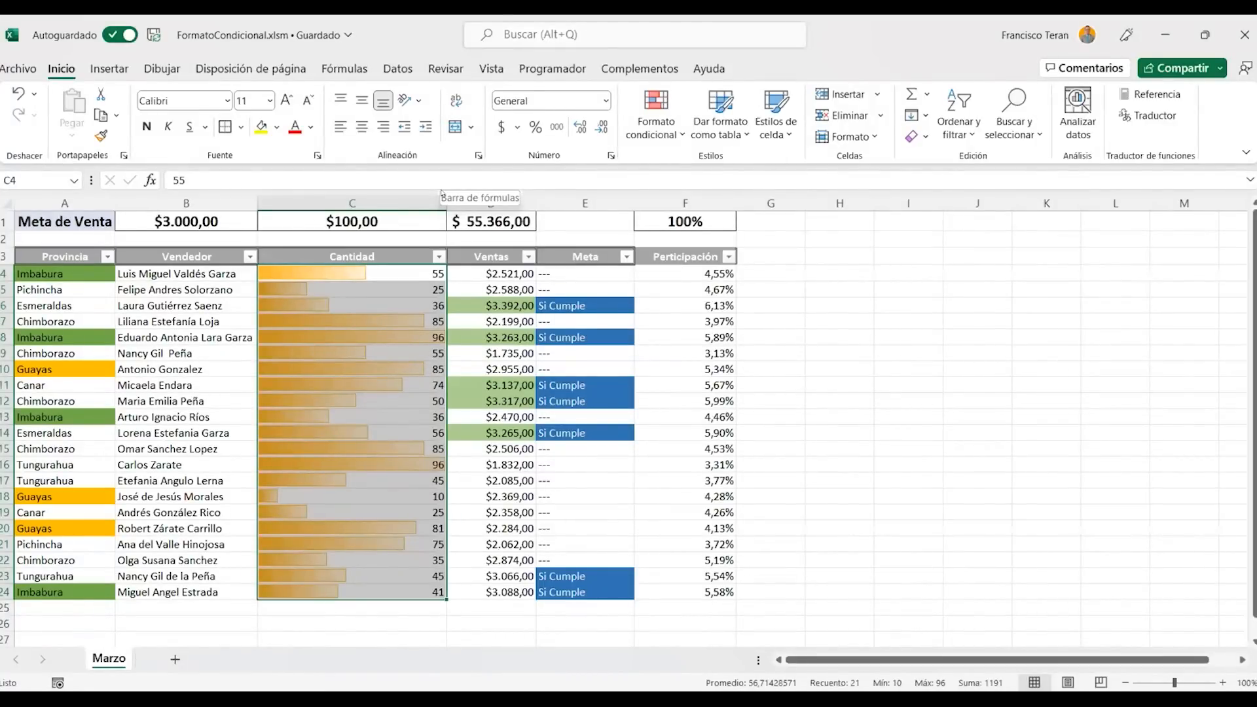
pyautogui.moveTo(392, 274); pyautogui.dragTo(390, 584)
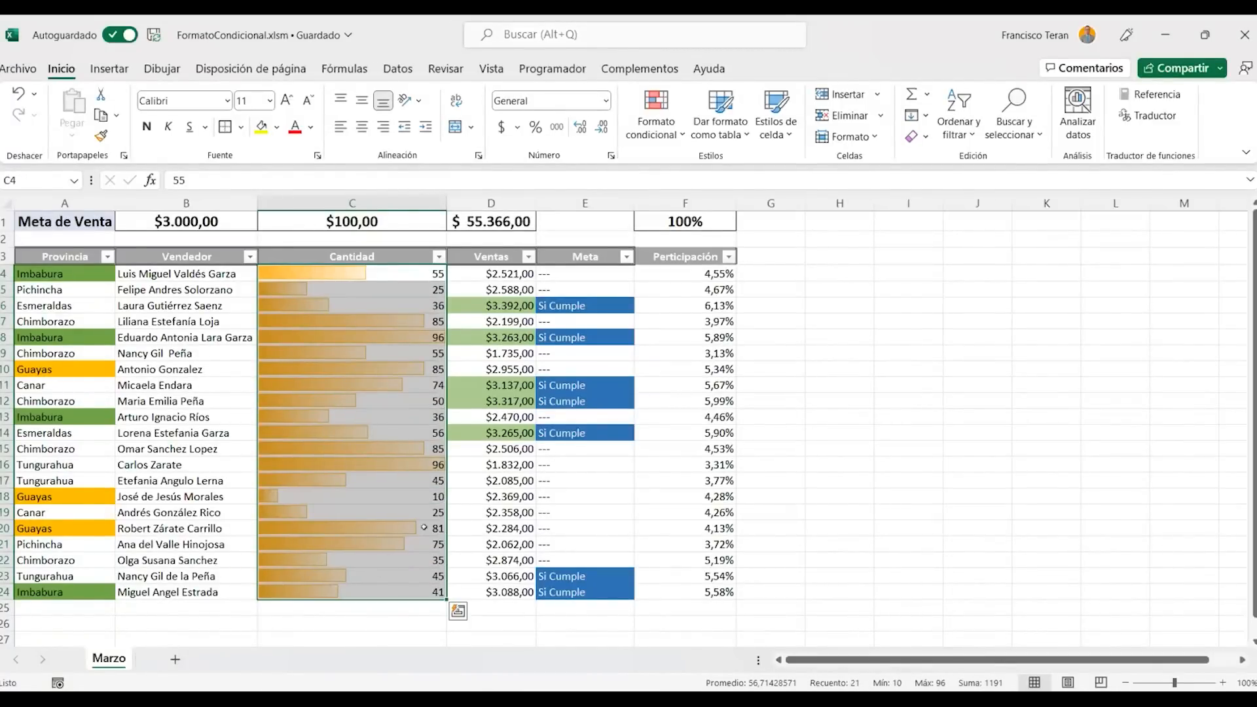
pyautogui.click(417, 279)
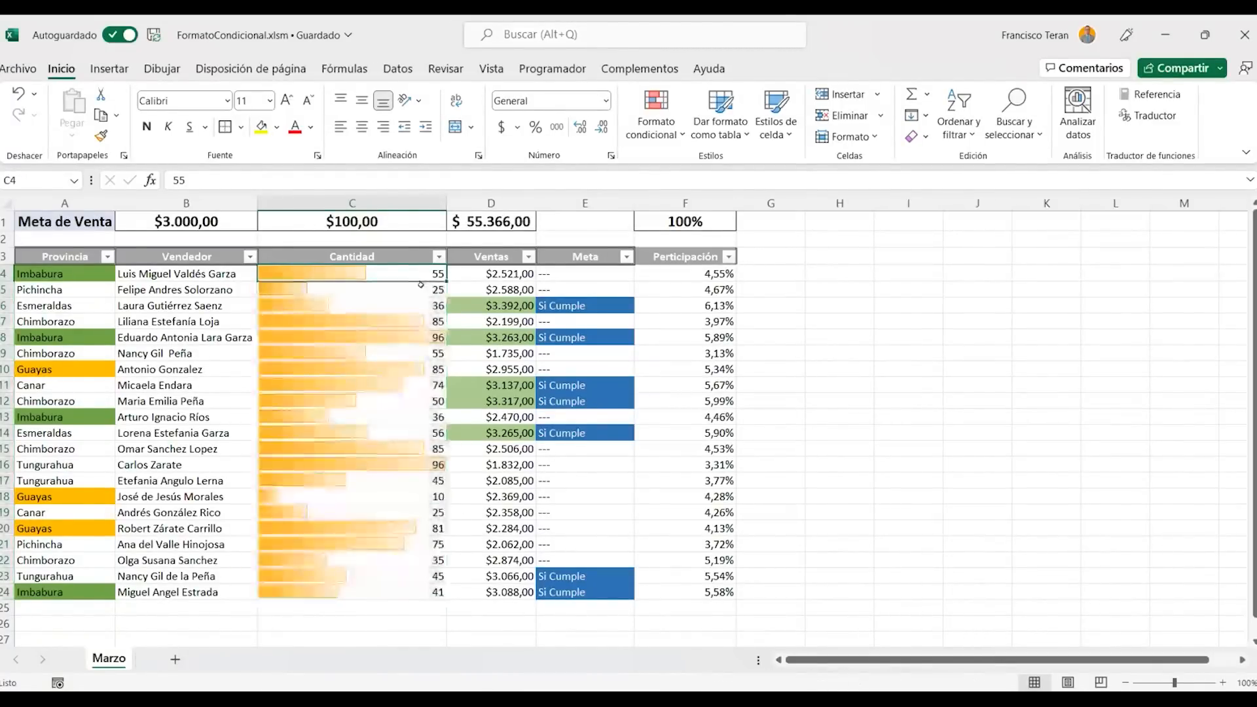
pyautogui.moveTo(413, 274); pyautogui.dragTo(399, 585)
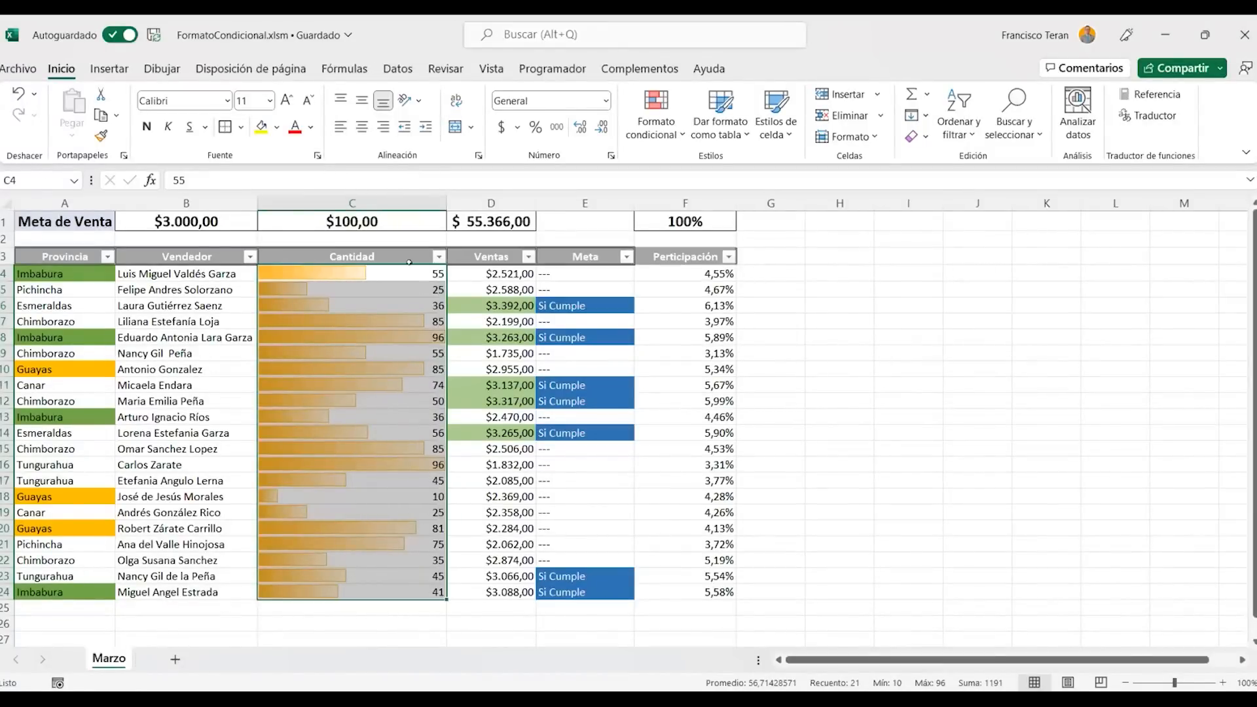
pyautogui.click(400, 339)
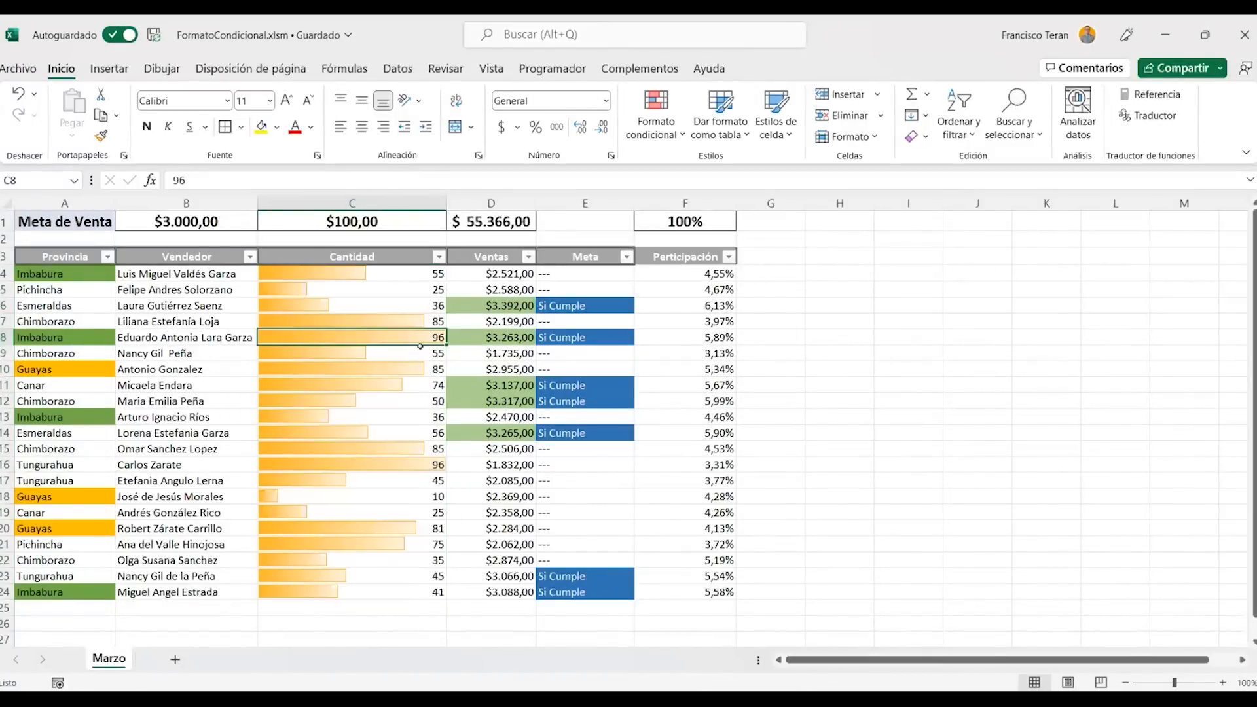
# Widen the Cantidad column further and compare the data bars in cells C16, C5 and C18
pyautogui.moveTo(446, 203); pyautogui.dragTo(591, 203)
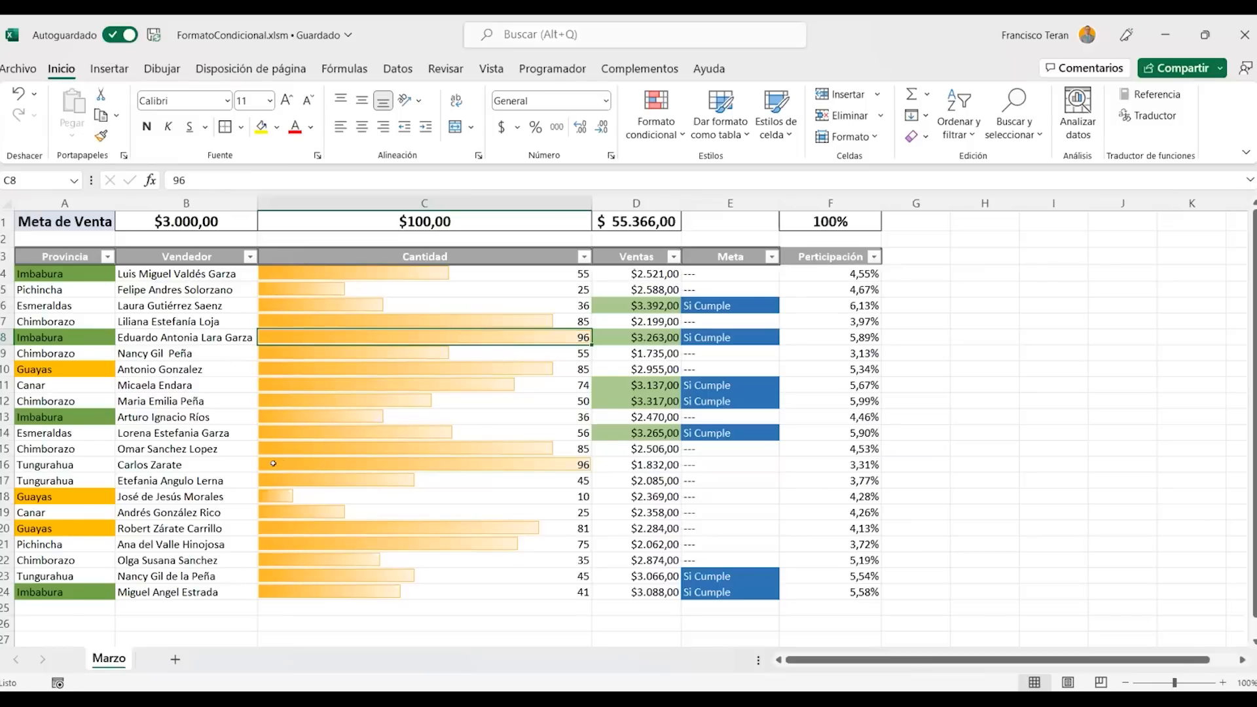
pyautogui.click(576, 466)
pyautogui.click(378, 288)
pyautogui.click(530, 488)
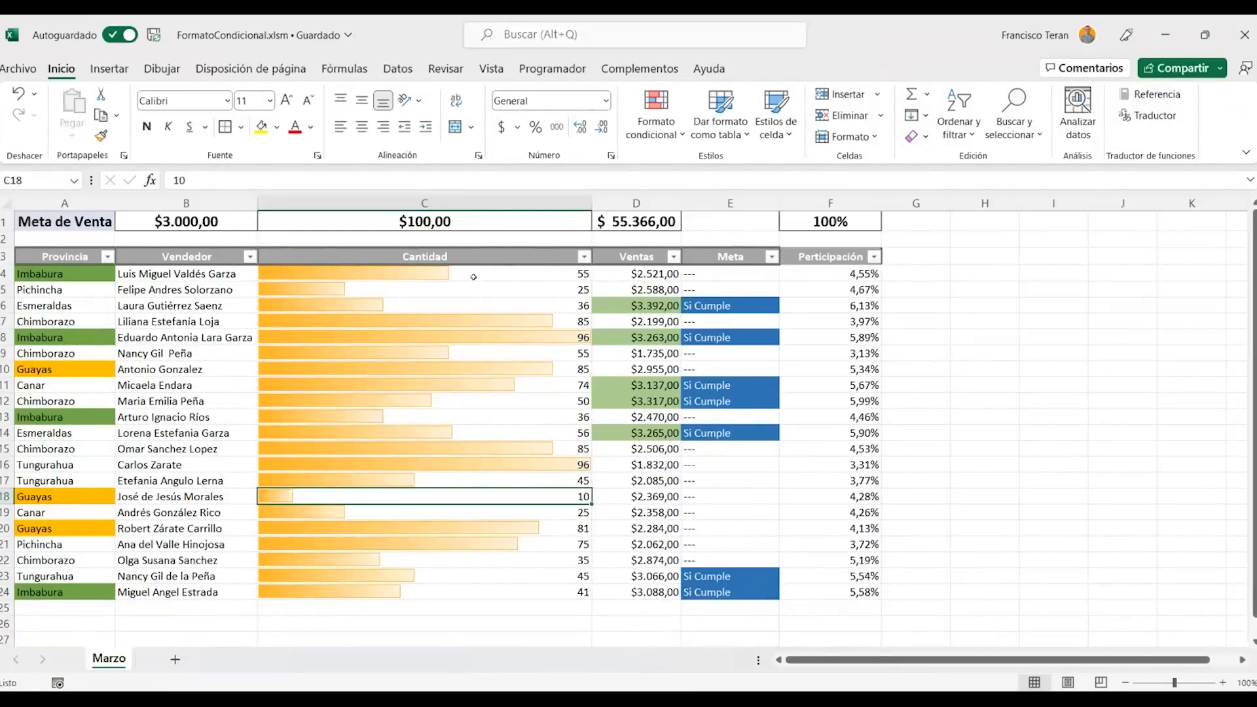
# Stretch the Cantidad column once more and narrow it back to about 2.5 times the Ventas column's width
pyautogui.moveTo(582, 202); pyautogui.dragTo(639, 203)
pyautogui.moveTo(541, 211); pyautogui.dragTo(653, 206)
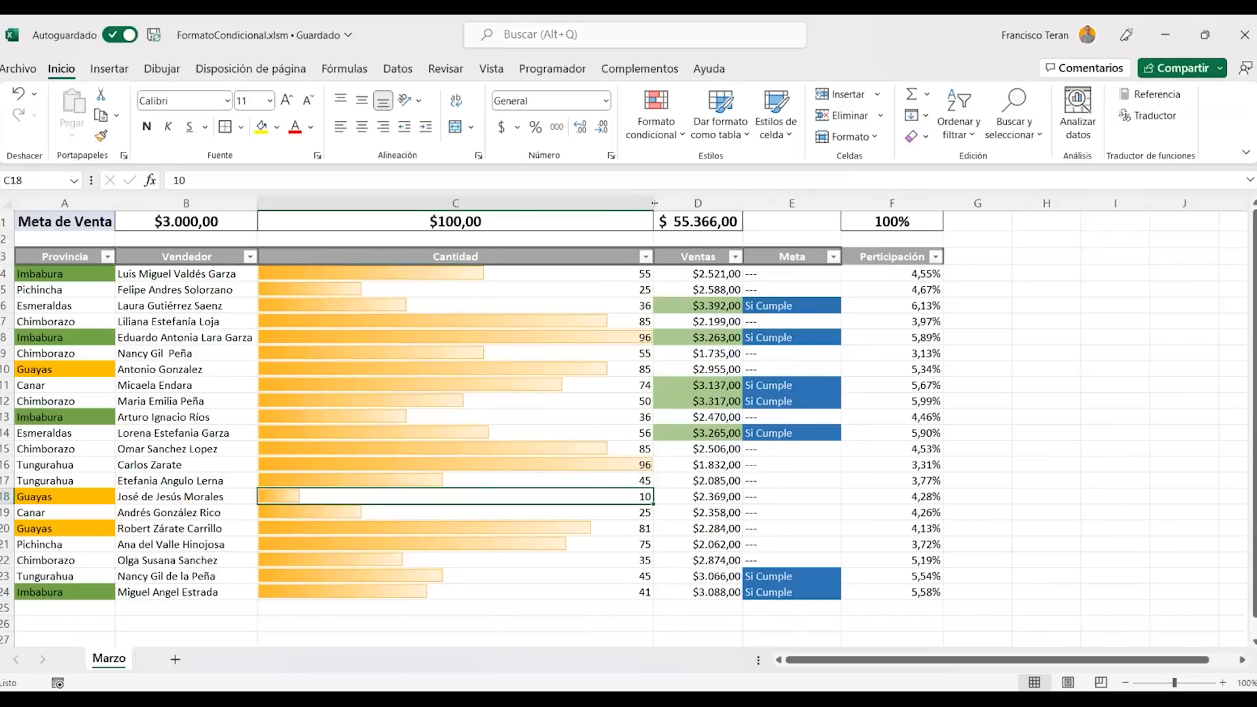
pyautogui.moveTo(653, 201); pyautogui.dragTo(493, 202)
# Edit the data bar rule for C4:C24 so the shortest bar uses type Número with value 0
pyautogui.moveTo(443, 272); pyautogui.dragTo(421, 592)
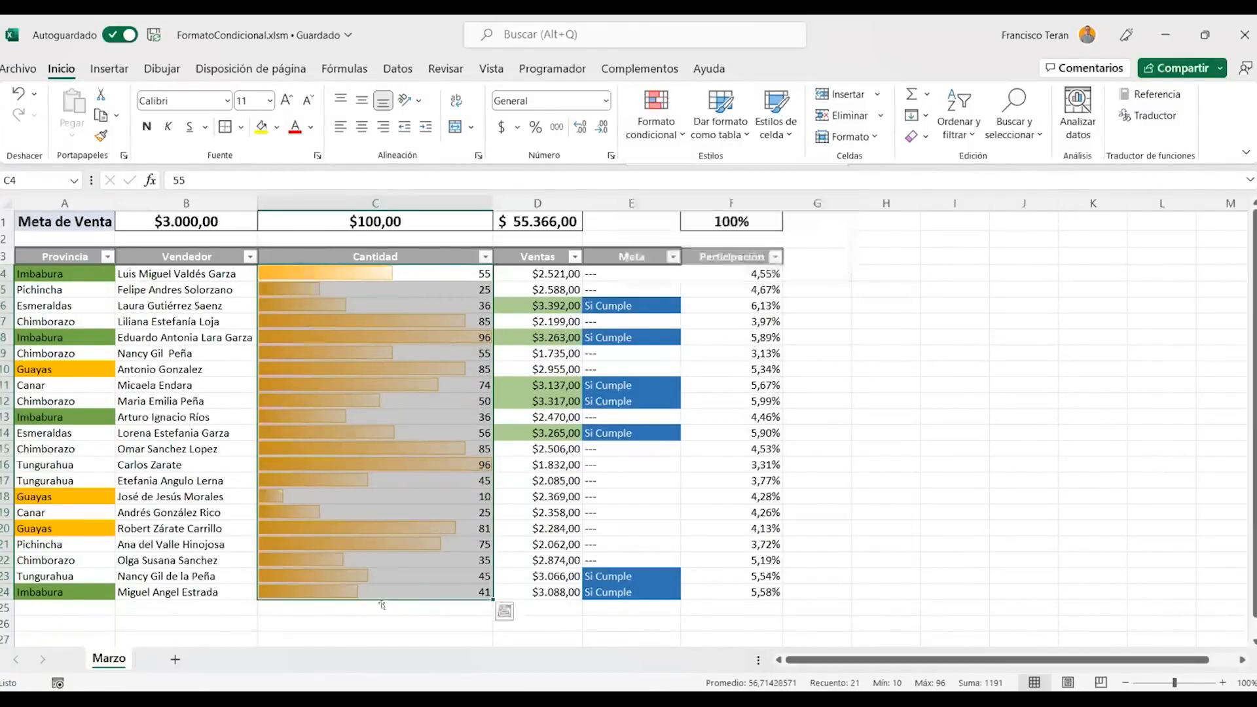
pyautogui.click(645, 118)
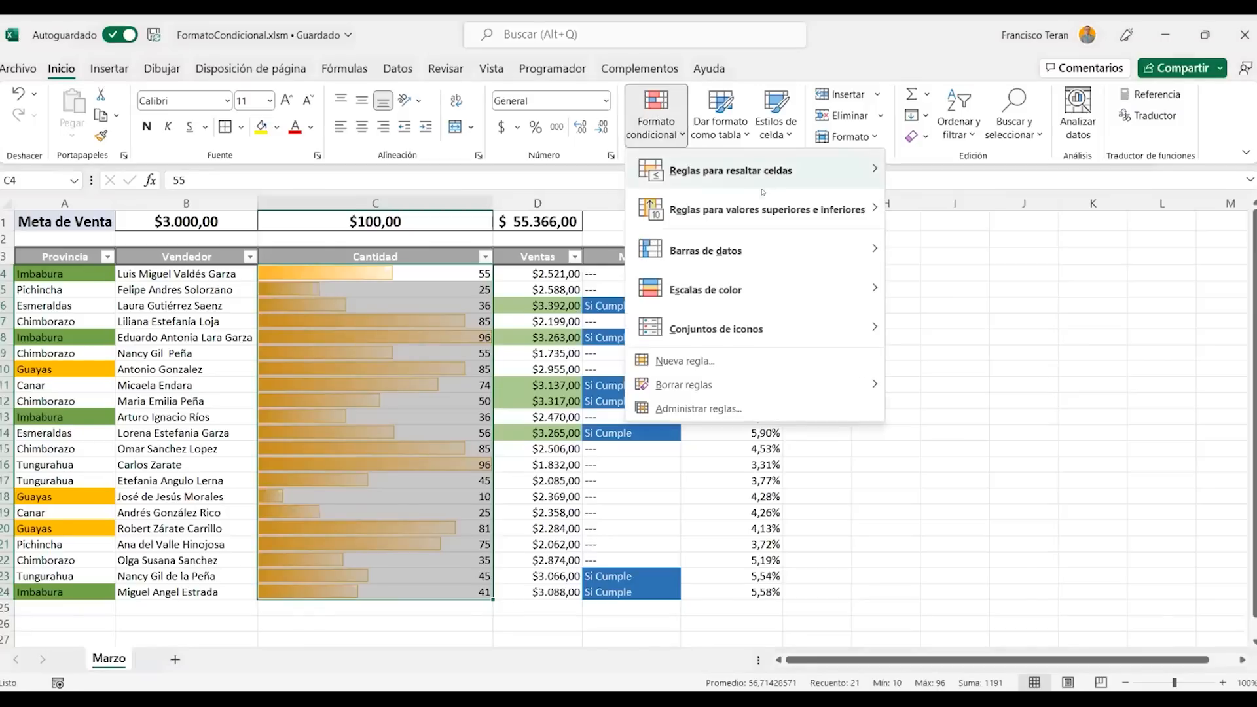
pyautogui.click(698, 407)
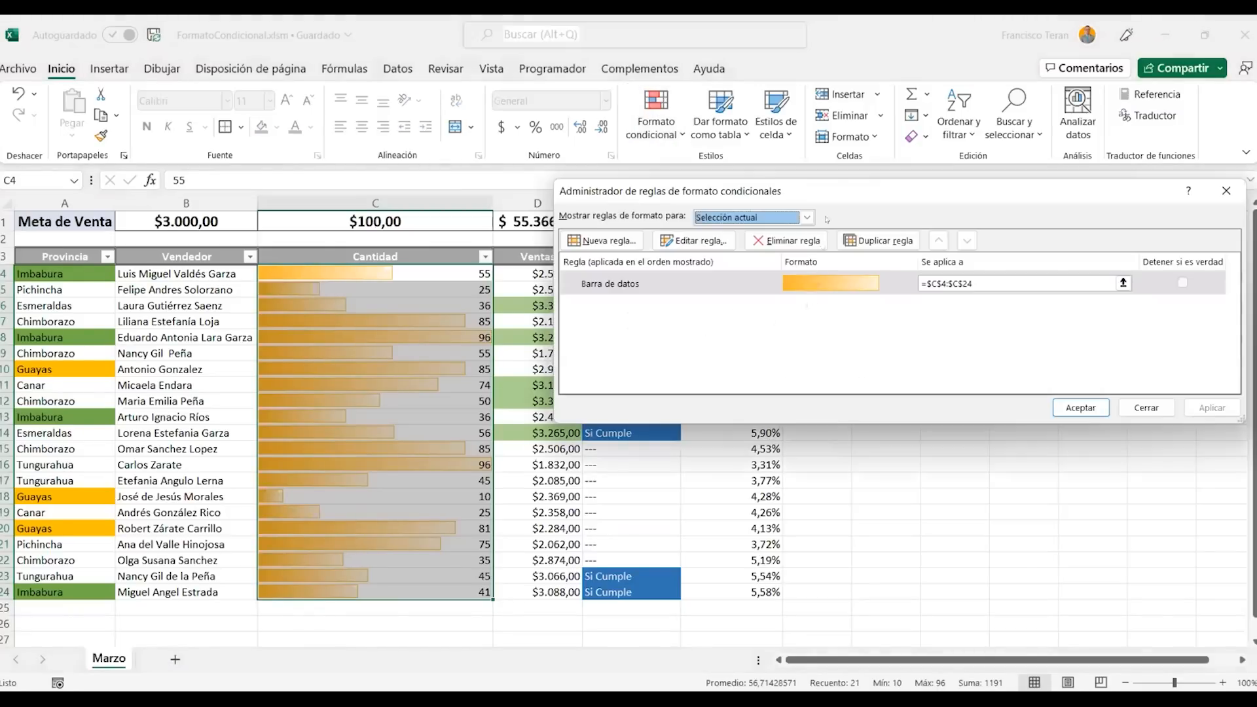
pyautogui.click(654, 302)
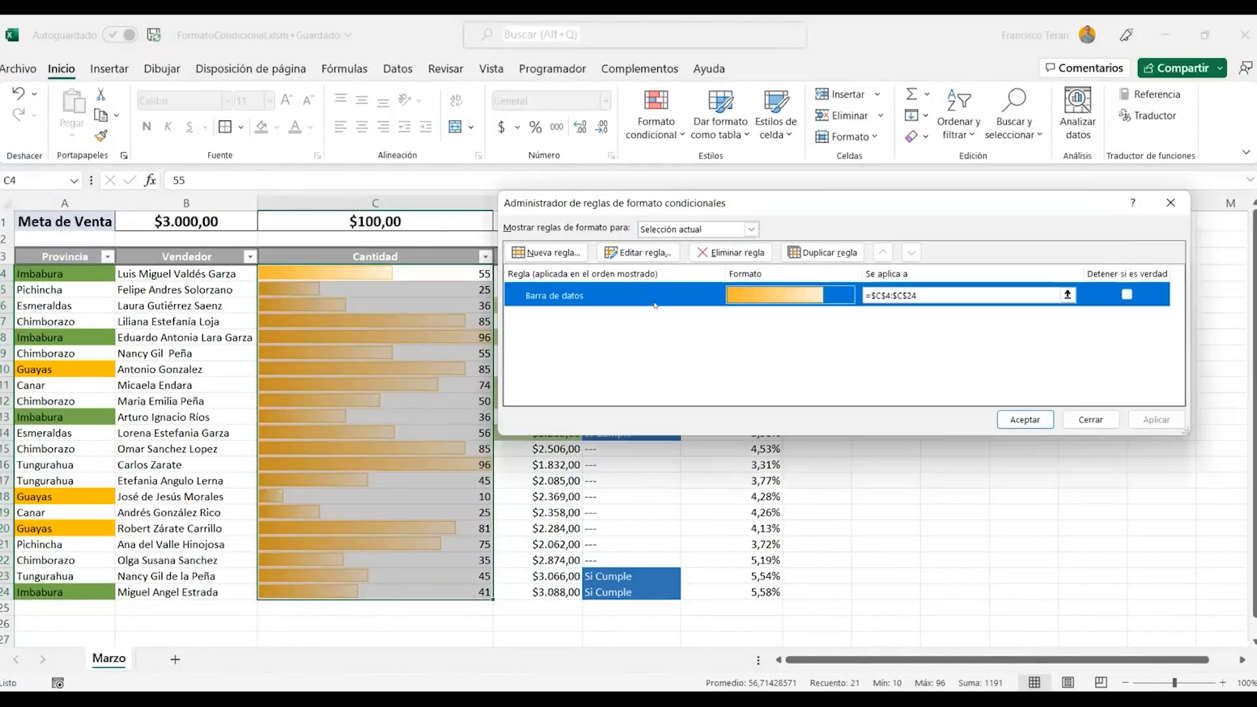
pyautogui.click(643, 254)
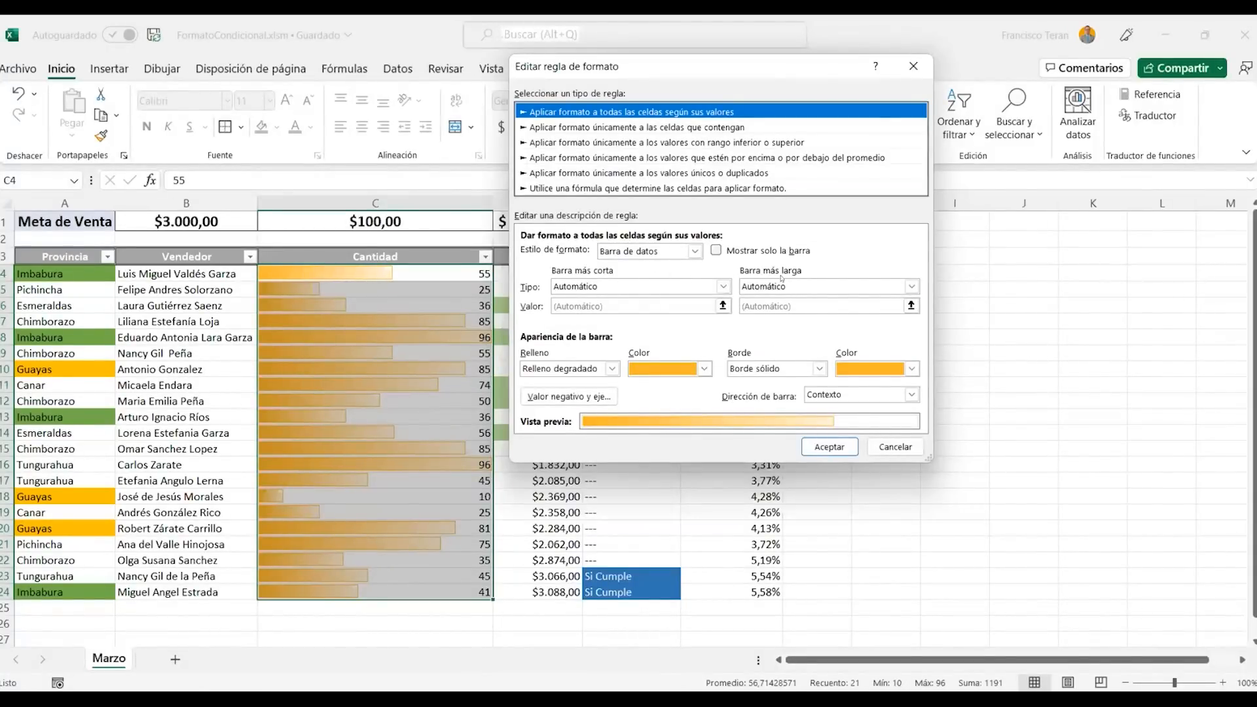
pyautogui.click(598, 286)
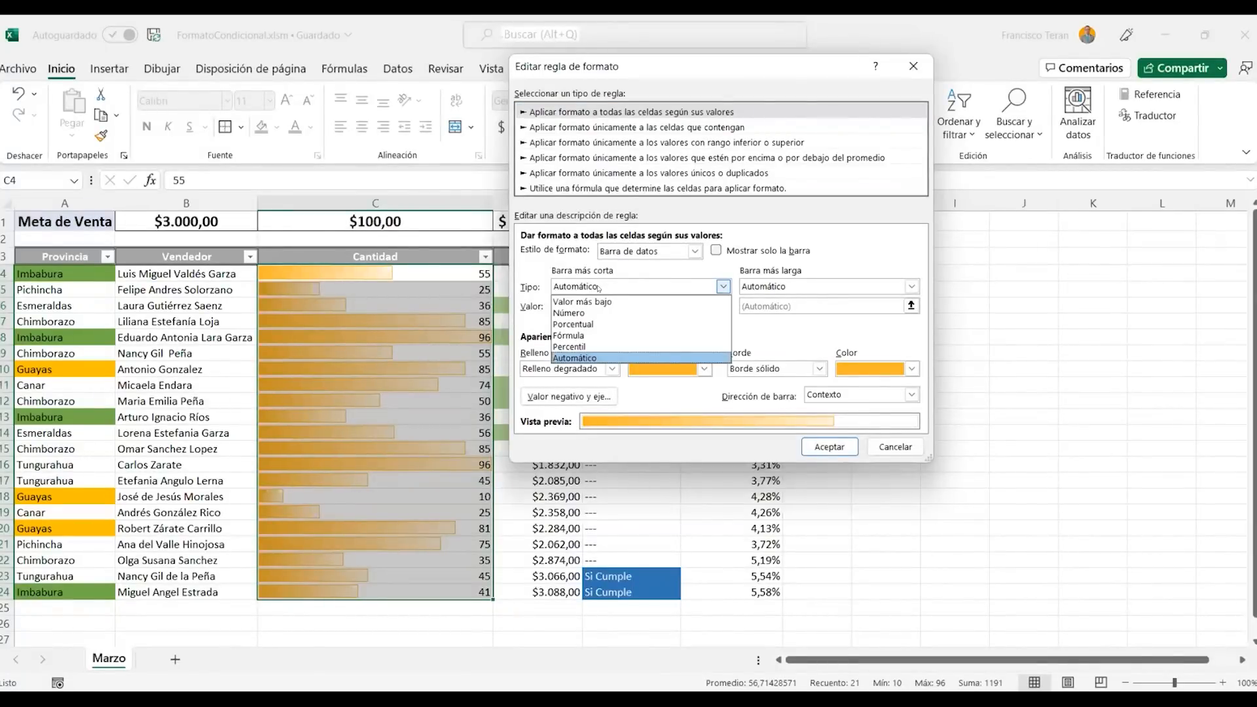
pyautogui.click(569, 313)
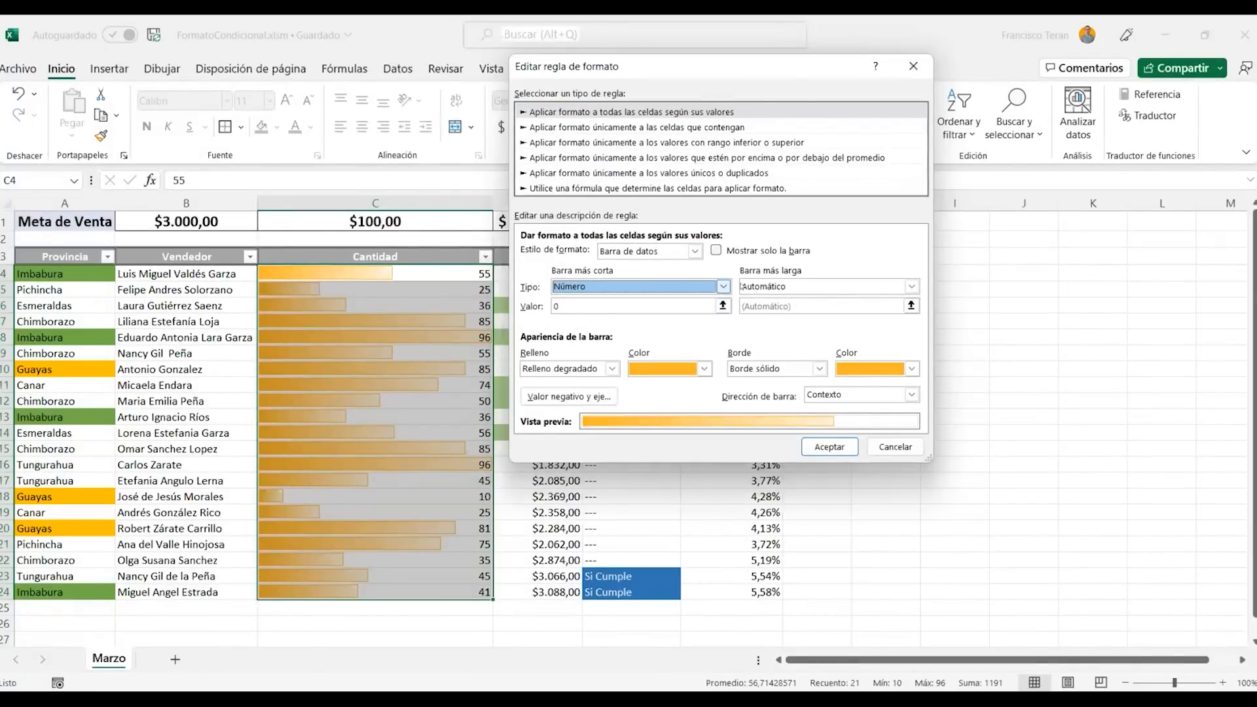
# Set the longest bar to type Número with value 100, keep the orange fill colour, and apply the rule
pyautogui.click(772, 286)
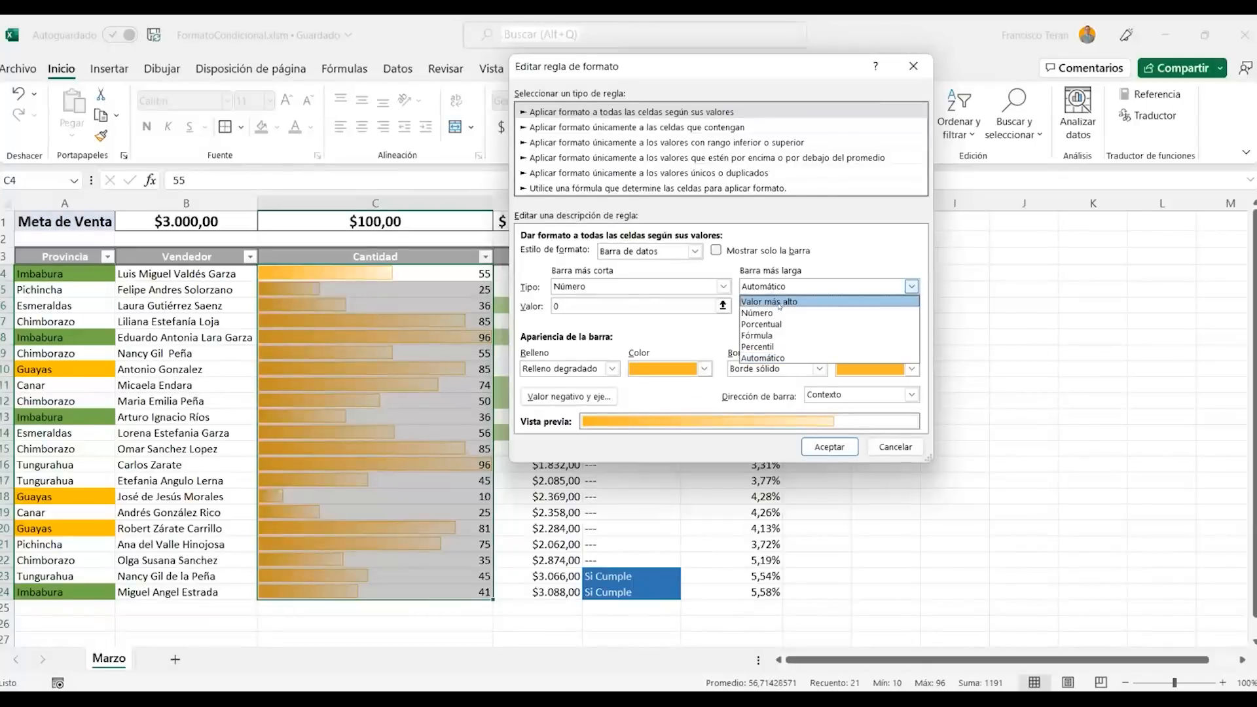
pyautogui.click(776, 314)
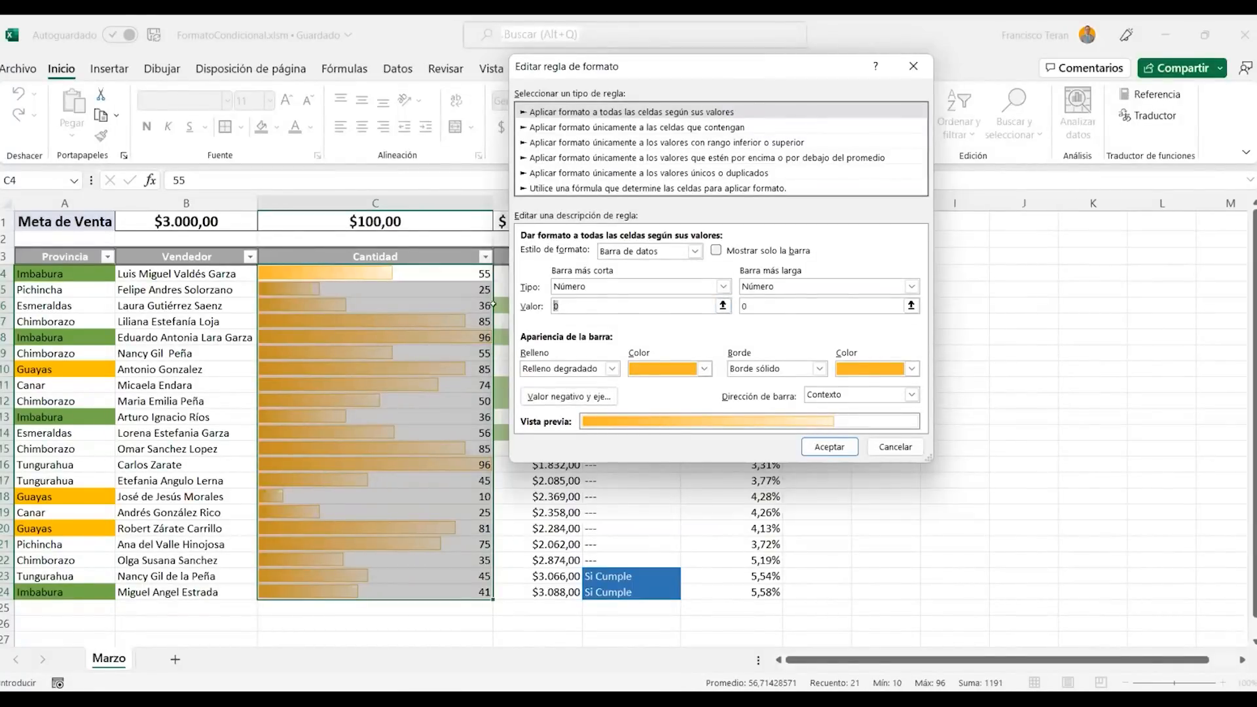
pyautogui.press('Tab')
pyautogui.write('100')
pyautogui.click(684, 368)
pyautogui.click(685, 337)
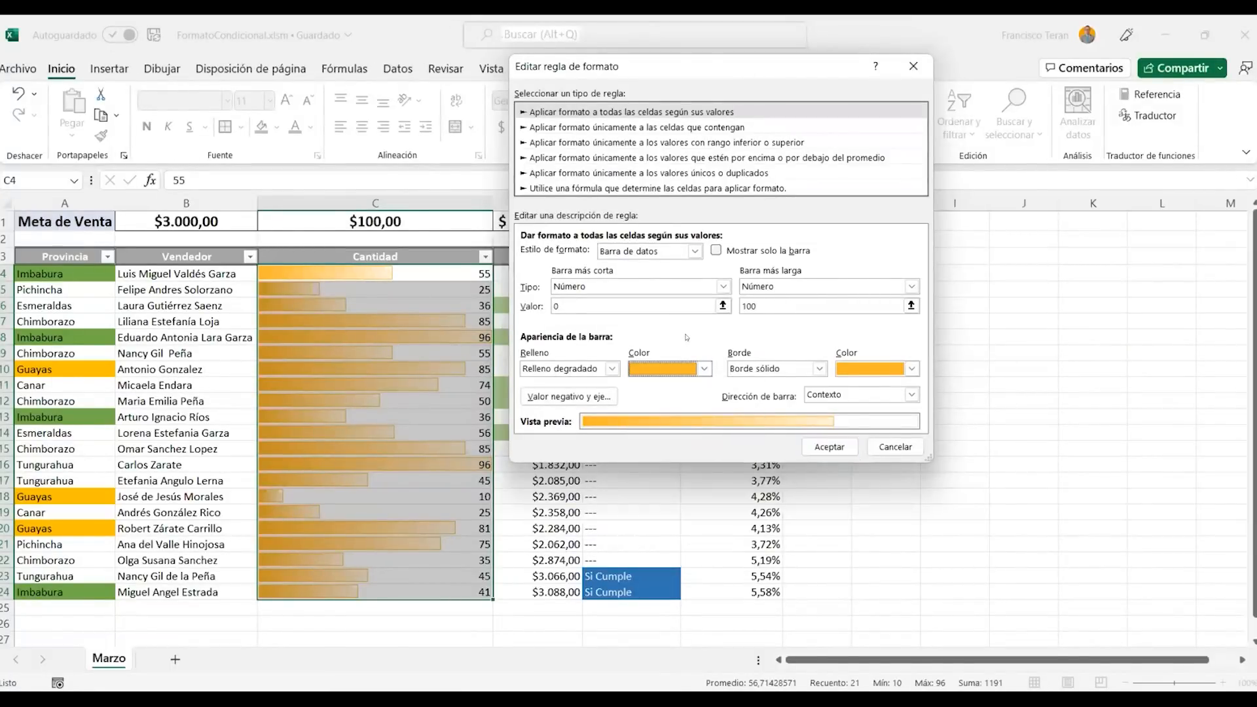
pyautogui.click(824, 447)
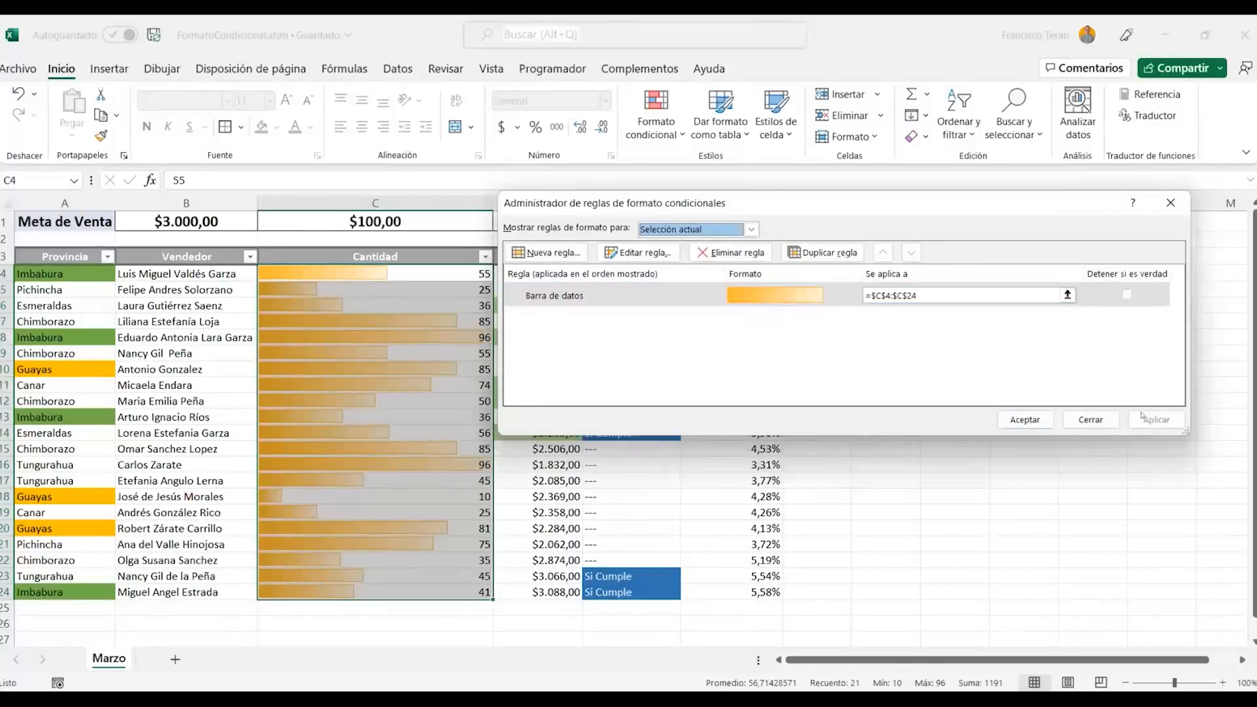
pyautogui.press('Return')
# Change the Cantidad value in cell C8 to 100 to test the full-length data bar
pyautogui.click(466, 417)
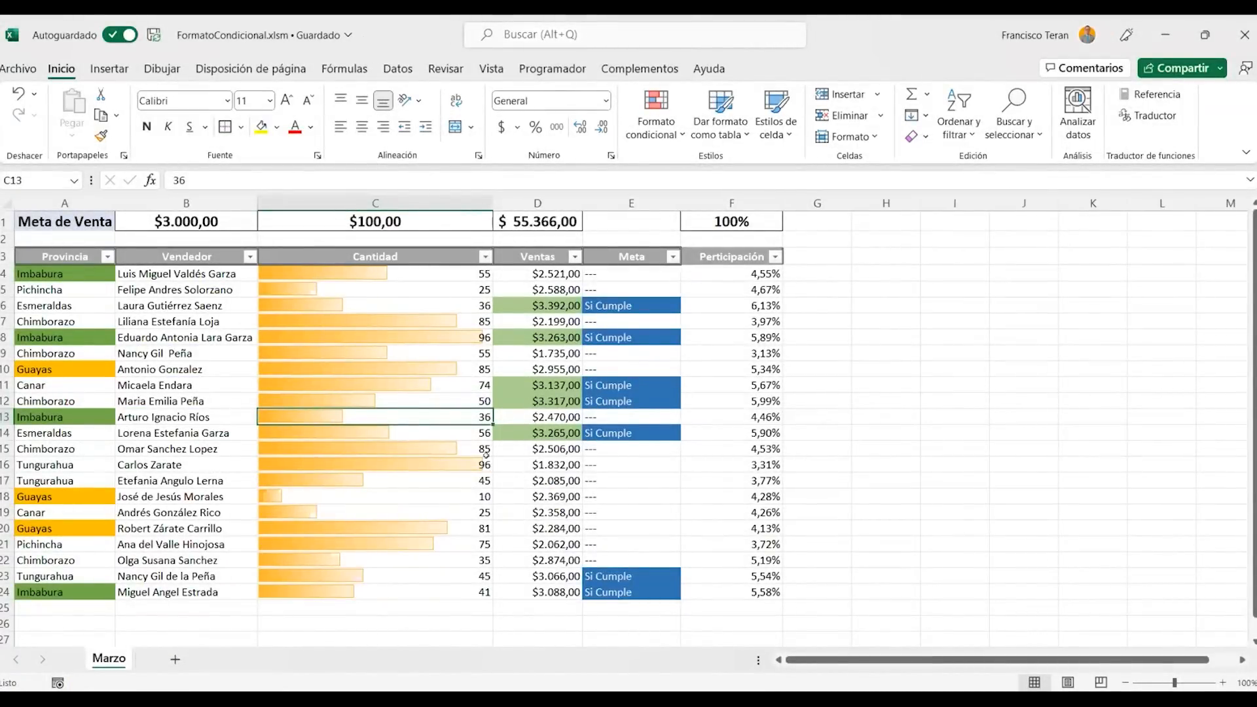
pyautogui.click(433, 338)
pyautogui.write('100')
pyautogui.press('Return')
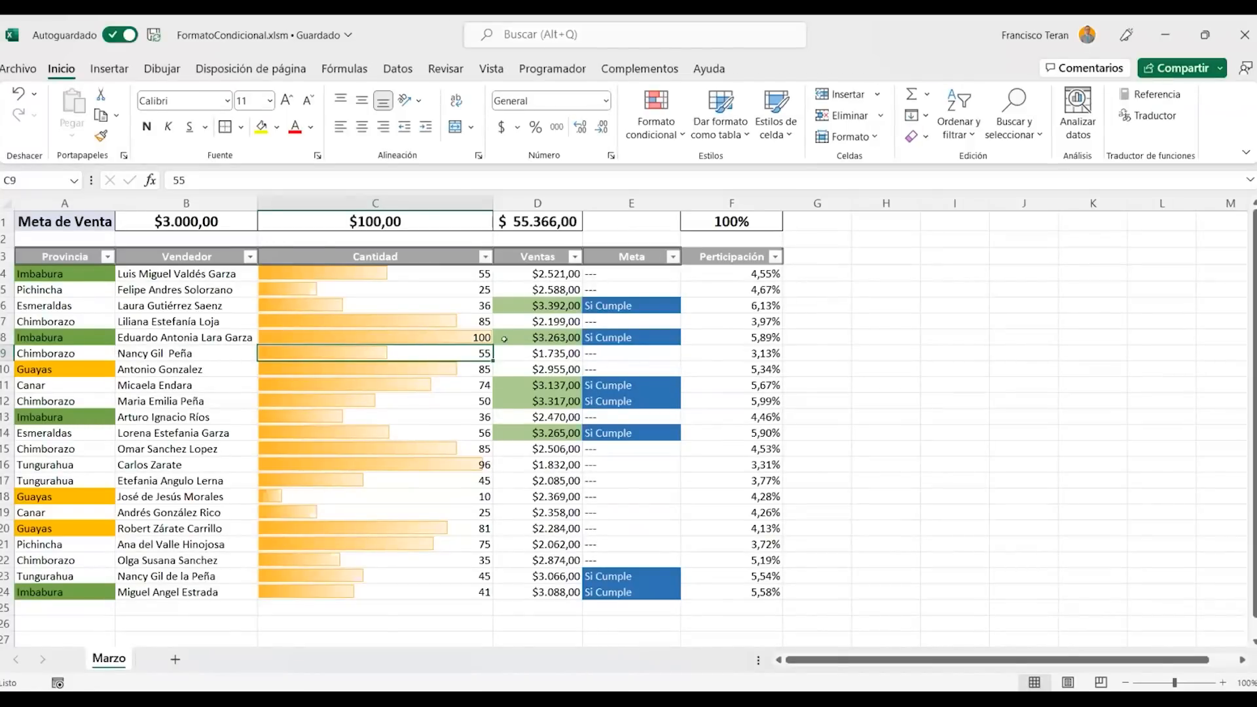
# Narrow the Cantidad column slightly and set the Cantidad value in cell C18 to 1 to test the shortest data bar
pyautogui.moveTo(493, 202); pyautogui.dragTo(463, 203)
pyautogui.click(305, 488)
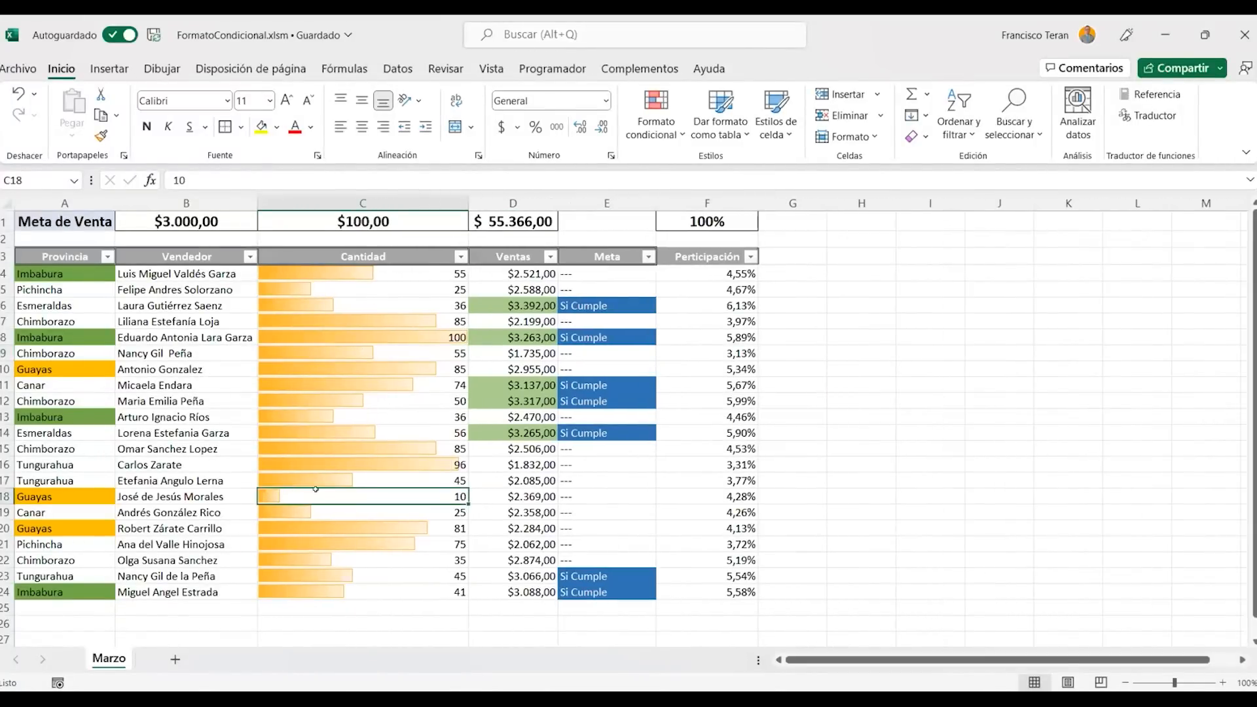
pyautogui.write('1')
pyautogui.press('Return')
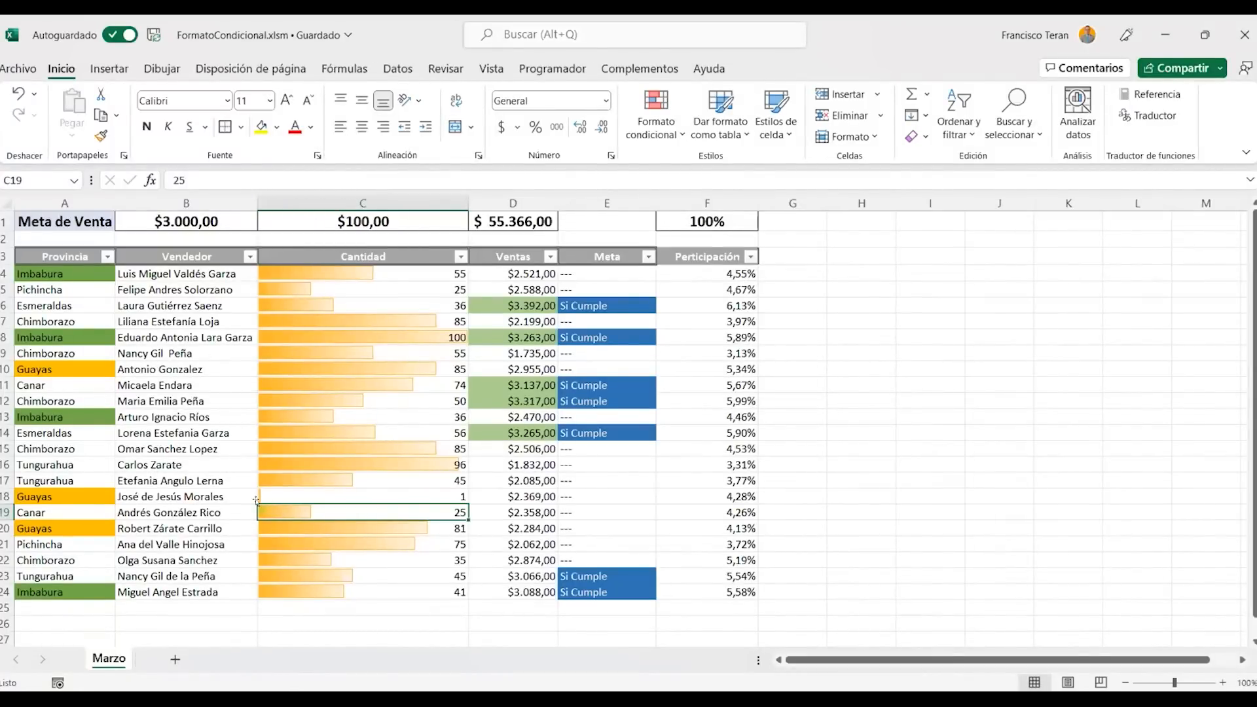
pyautogui.click(404, 467)
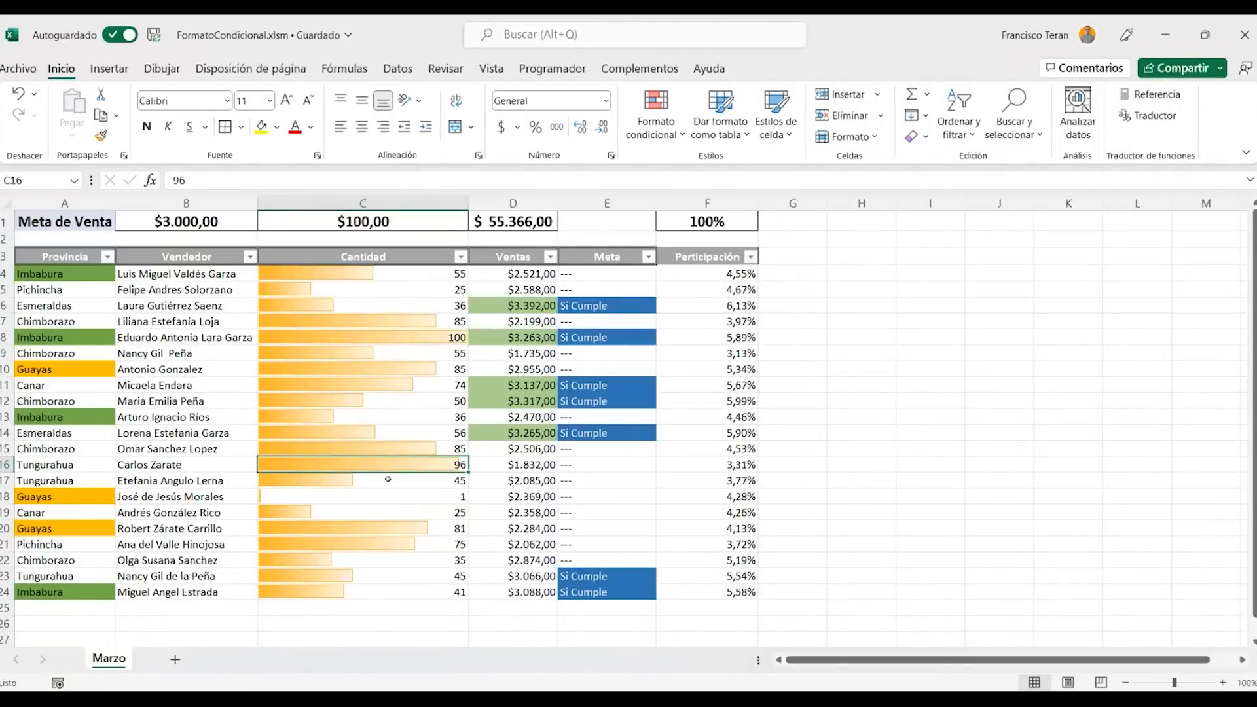
pyautogui.click(717, 289)
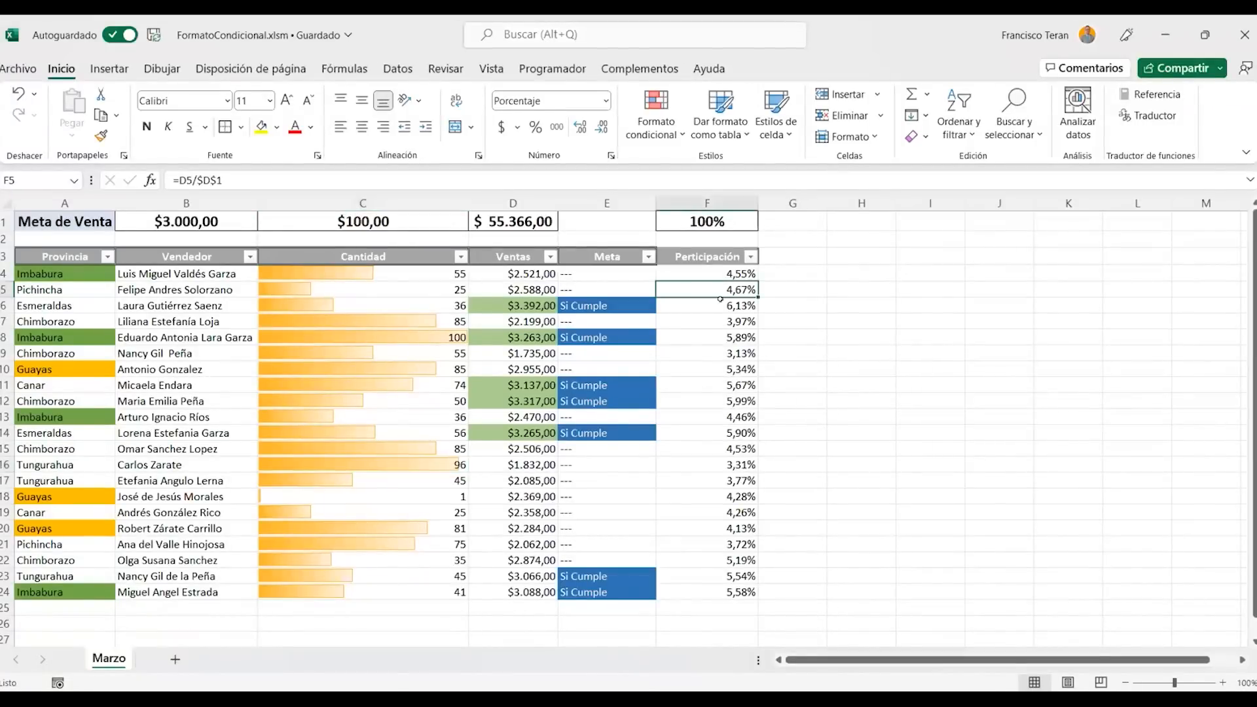
pyautogui.click(652, 134)
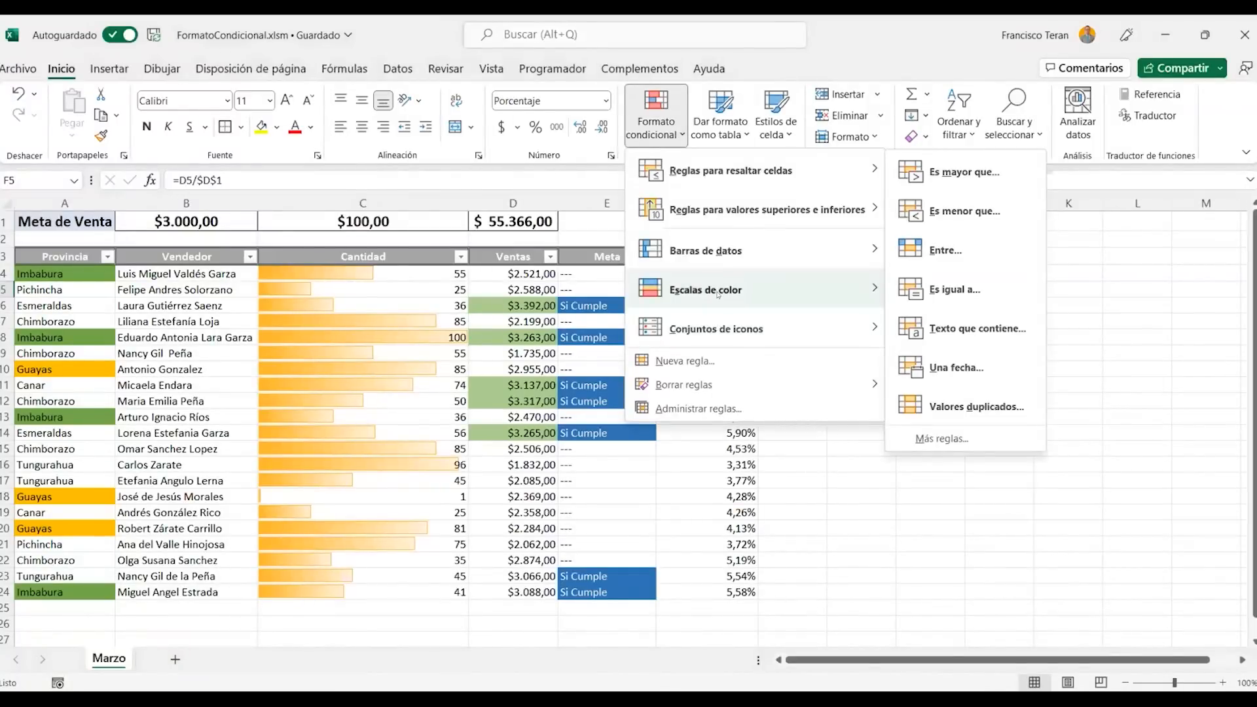
pyautogui.moveTo(717, 288)
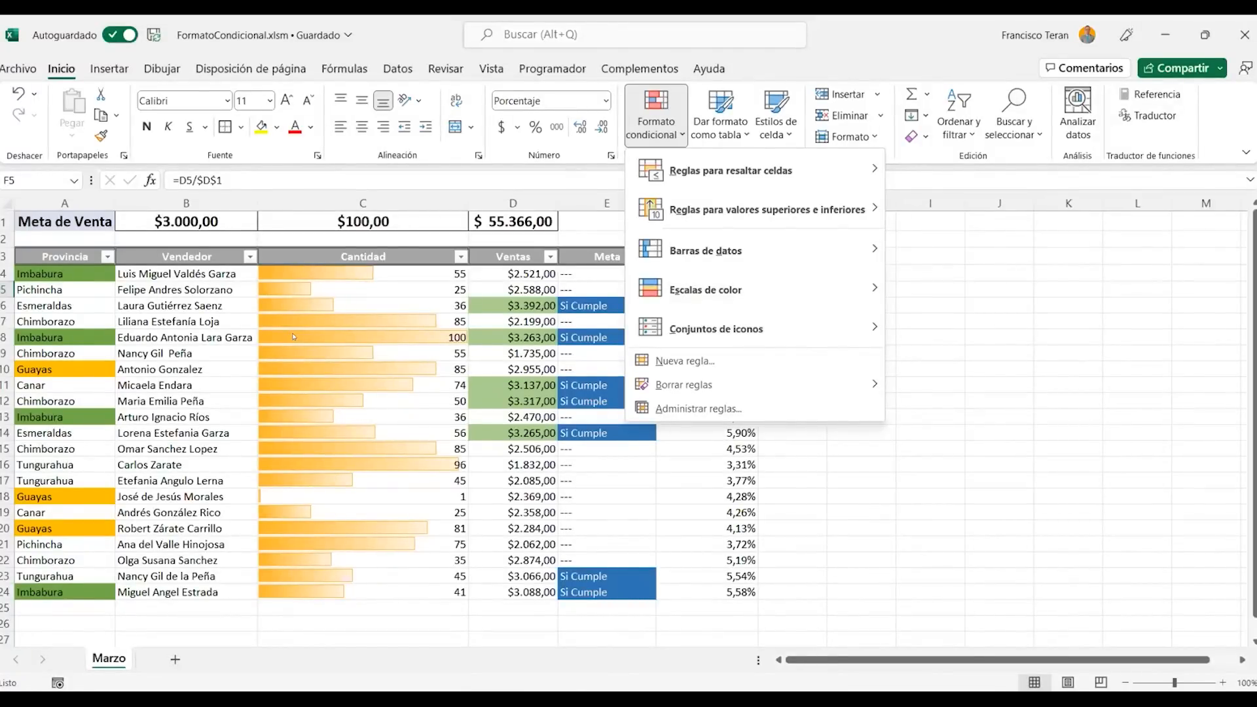
pyautogui.moveTo(843, 289)
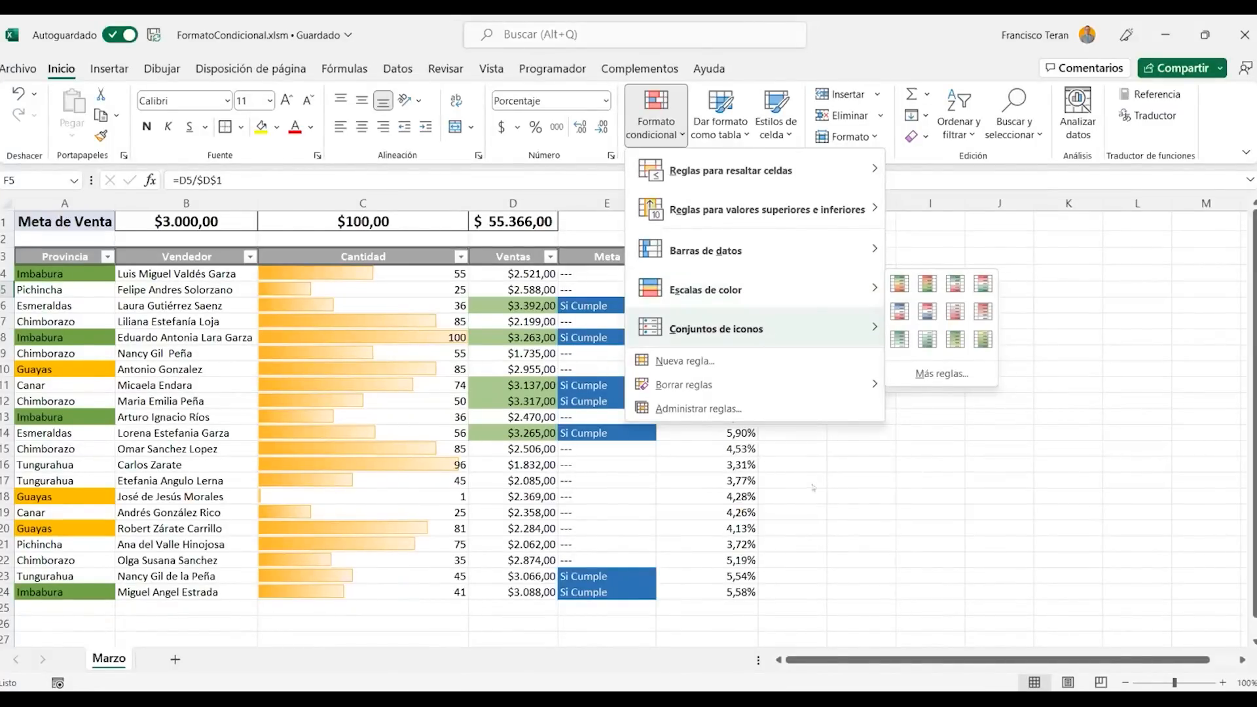
pyautogui.click(772, 432)
# Apply the directional icon set with three triangles to the Participación values in F4:F24 with conditional formatting
pyautogui.moveTo(707, 274); pyautogui.dragTo(729, 592)
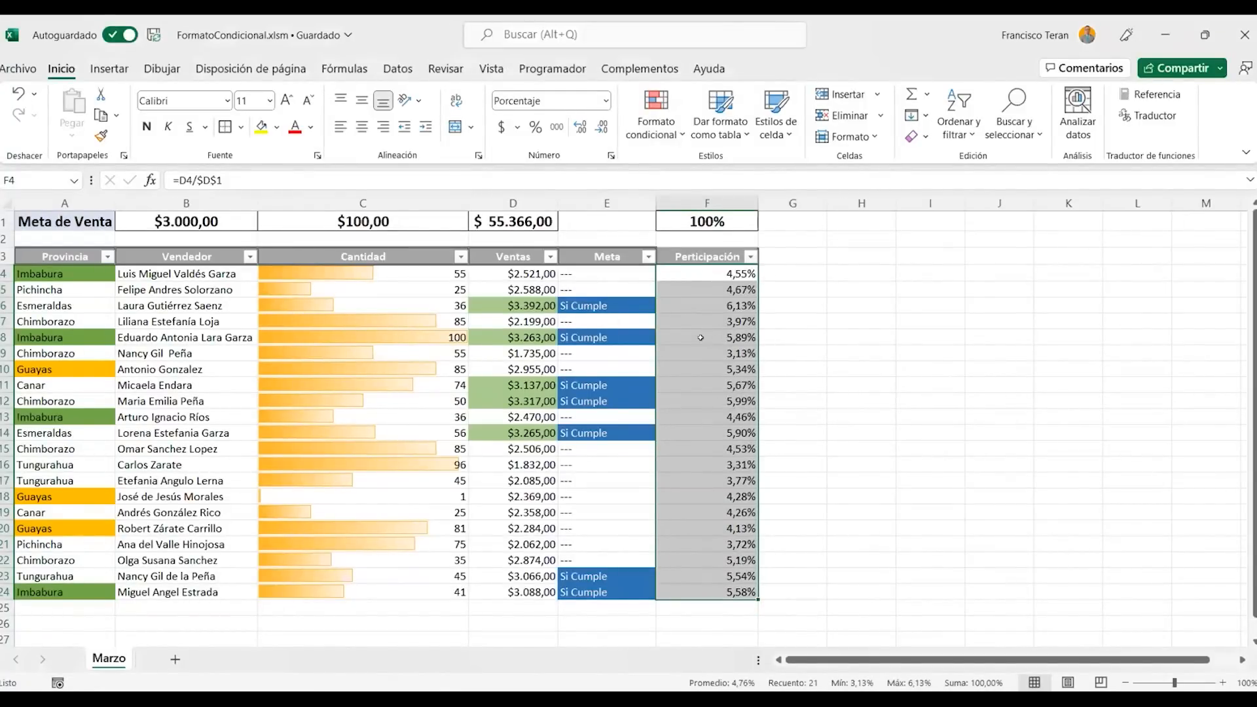
pyautogui.click(655, 117)
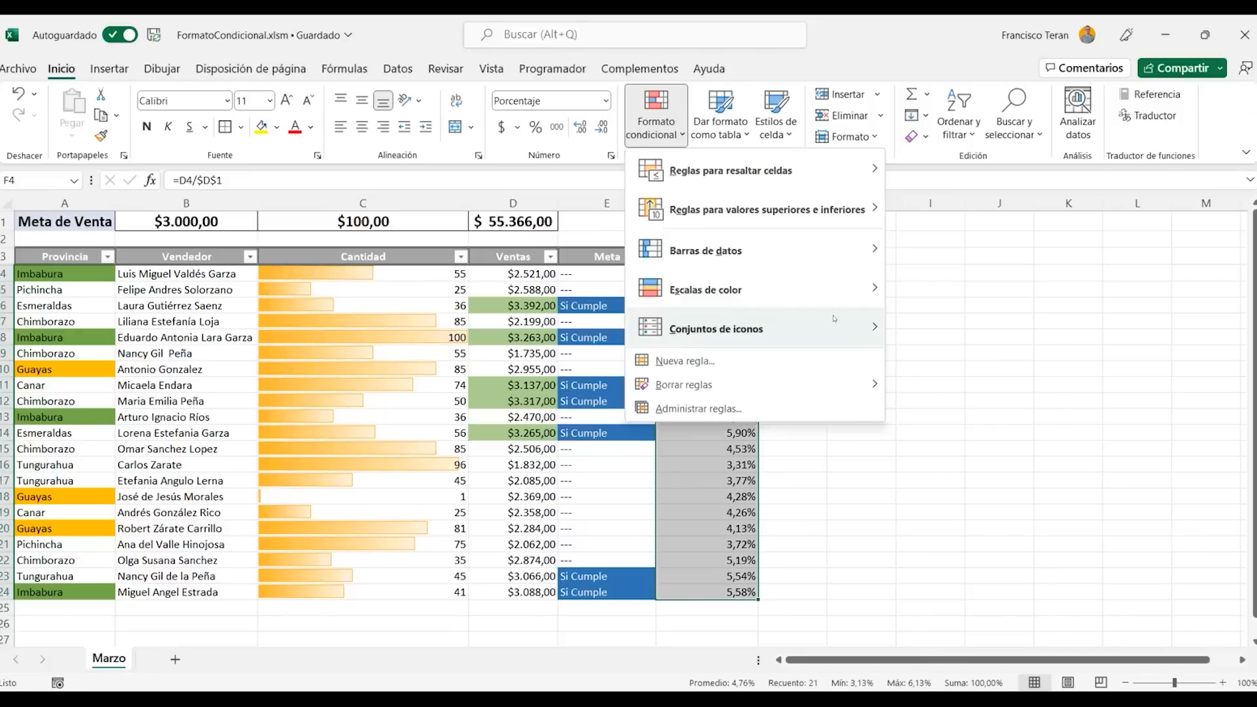
pyautogui.moveTo(834, 319)
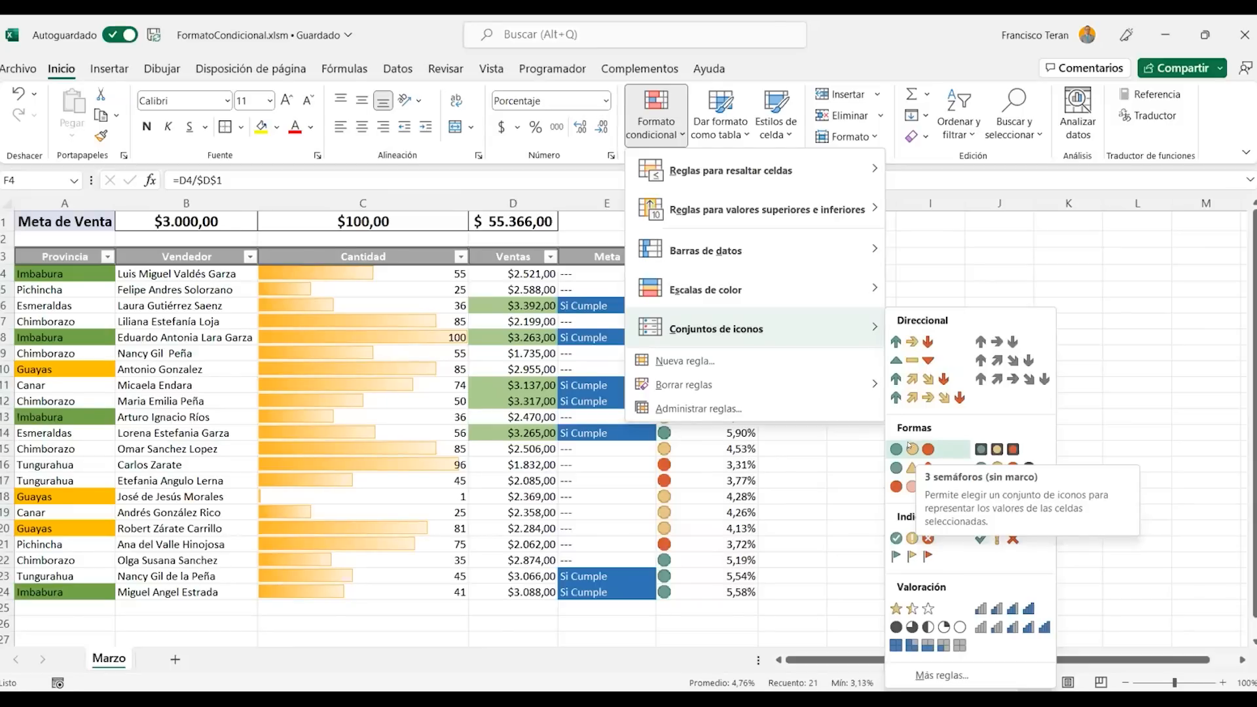
pyautogui.click(946, 362)
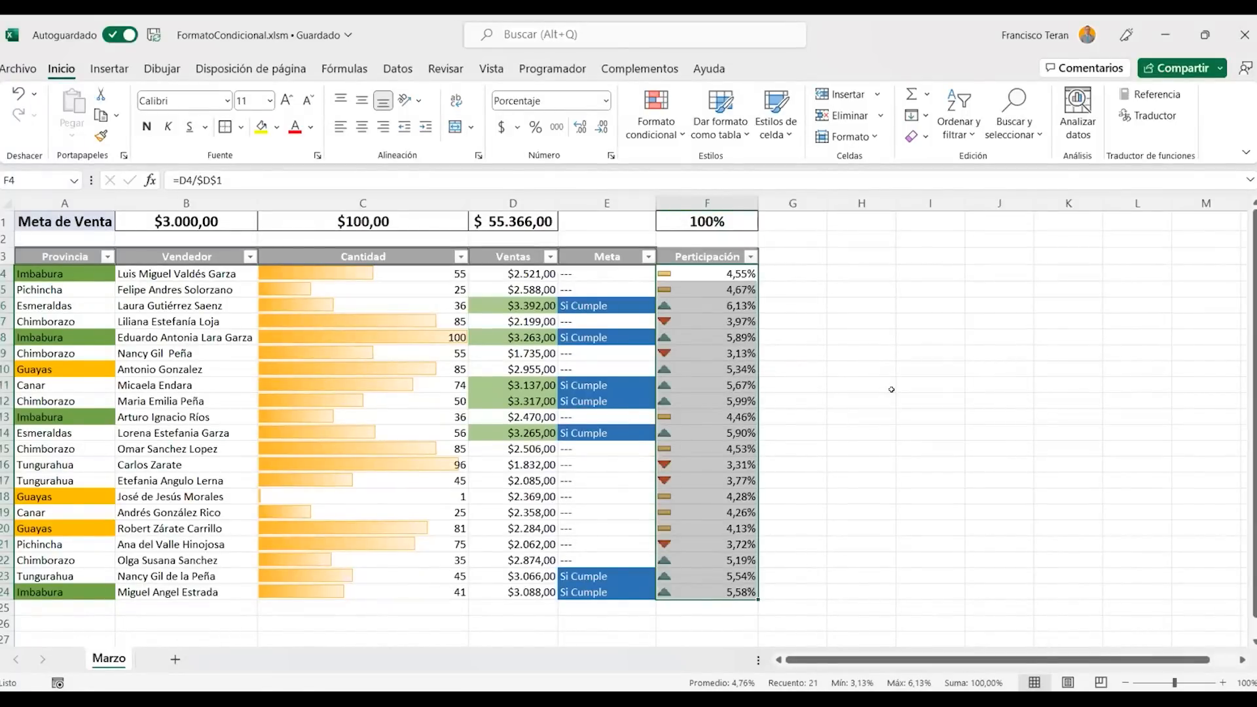
pyautogui.click(654, 114)
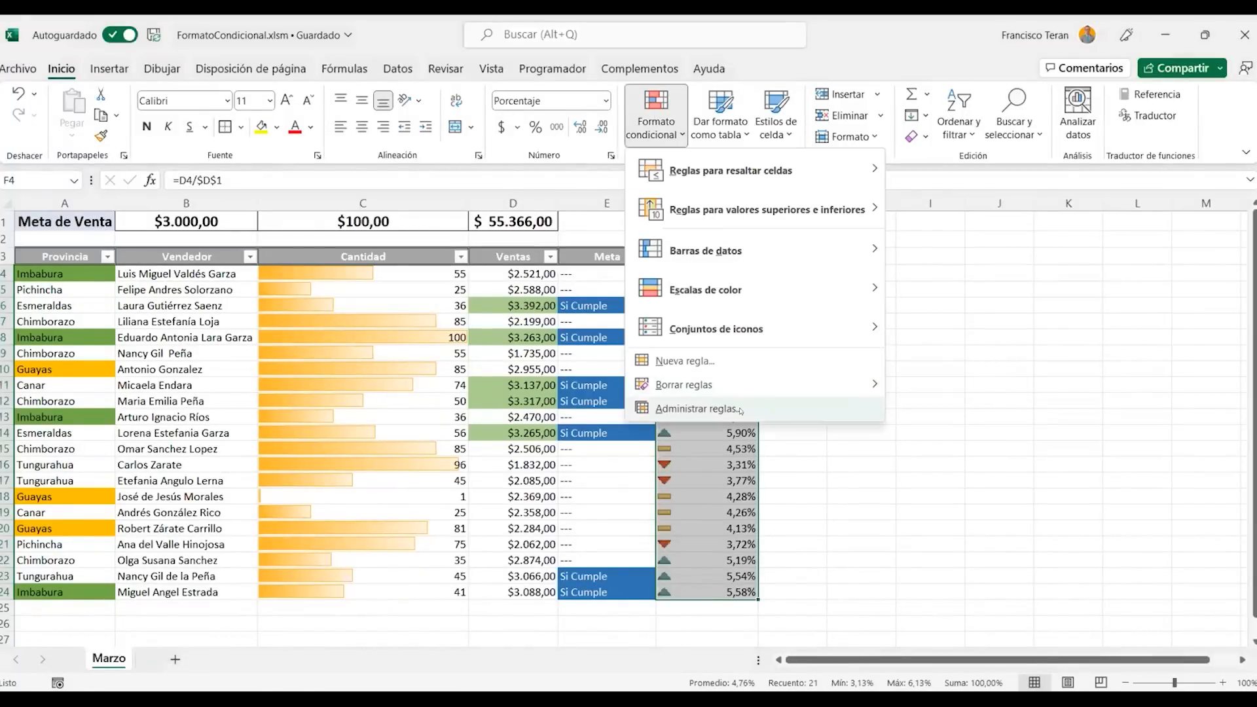
pyautogui.click(790, 411)
pyautogui.click(656, 295)
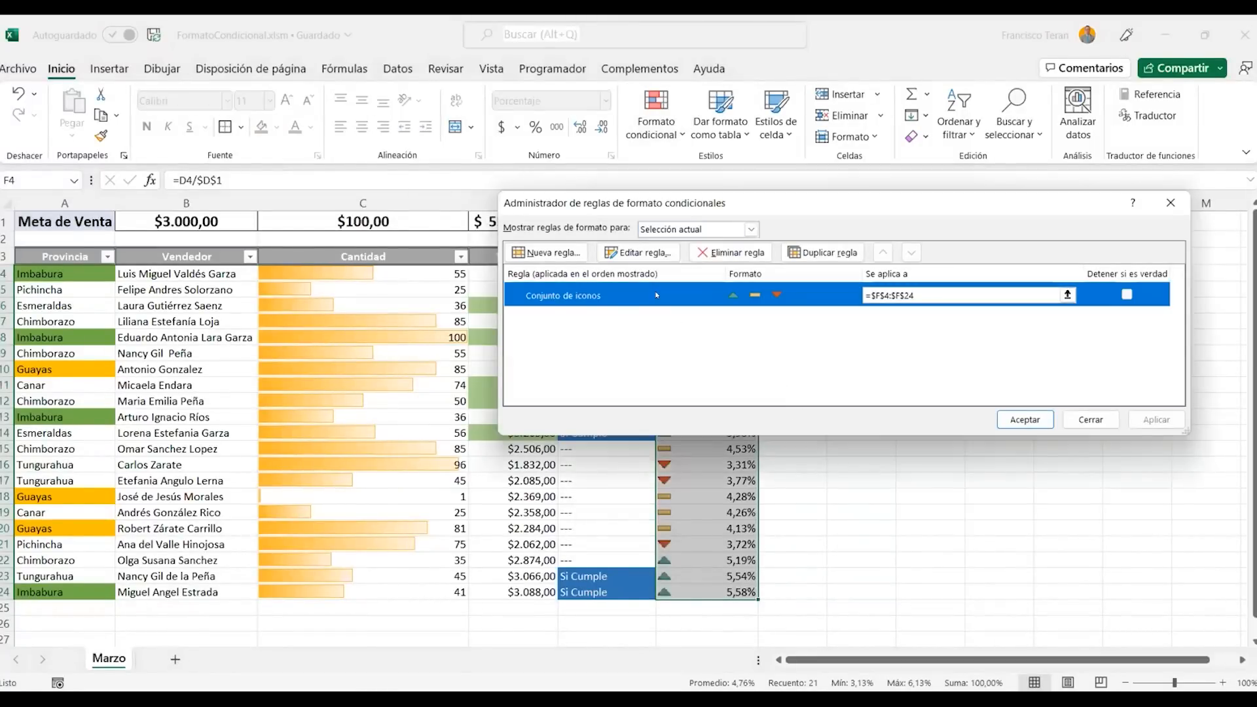
pyautogui.click(662, 256)
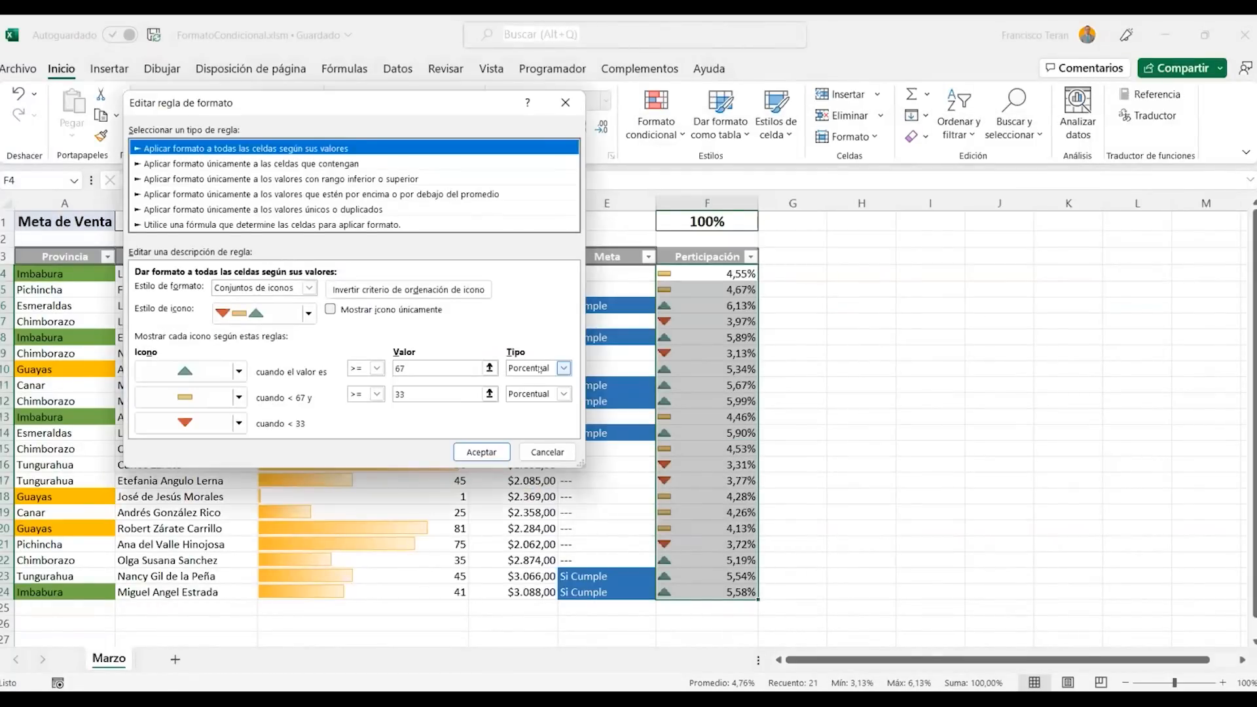
pyautogui.click(539, 369)
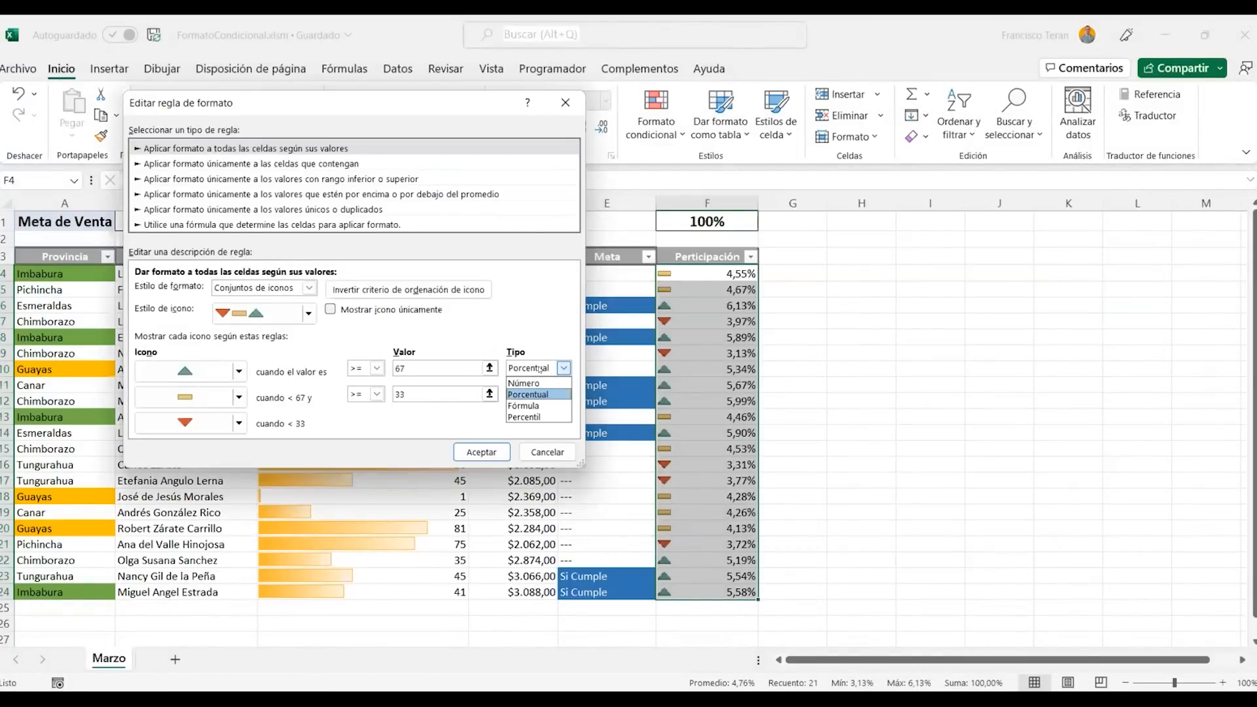
pyautogui.click(539, 369)
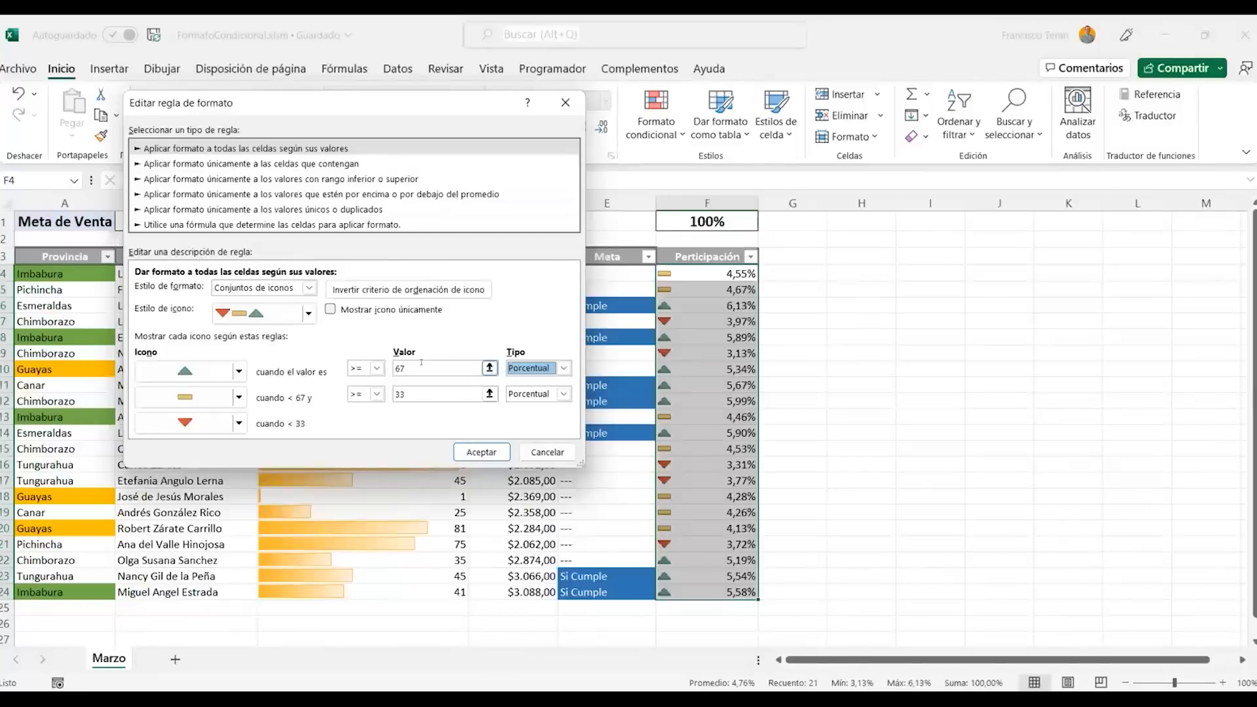
pyautogui.click(518, 369)
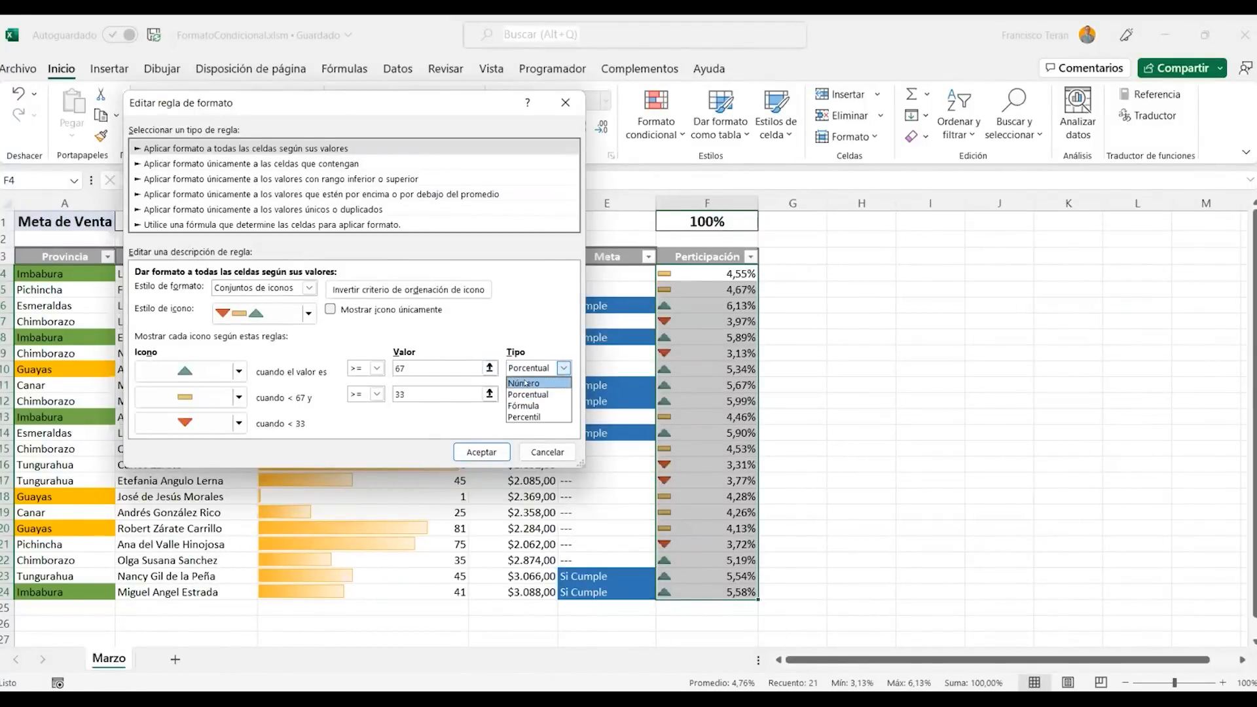
pyautogui.click(529, 379)
pyautogui.click(534, 393)
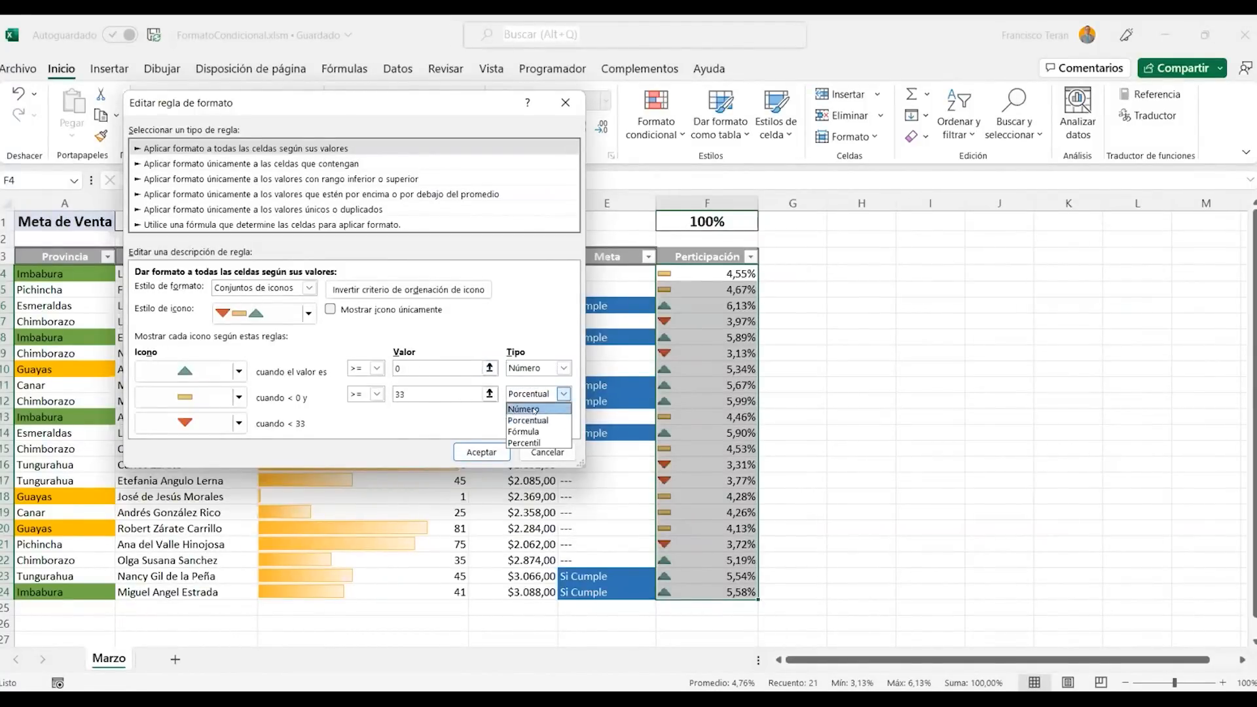
pyautogui.click(529, 405)
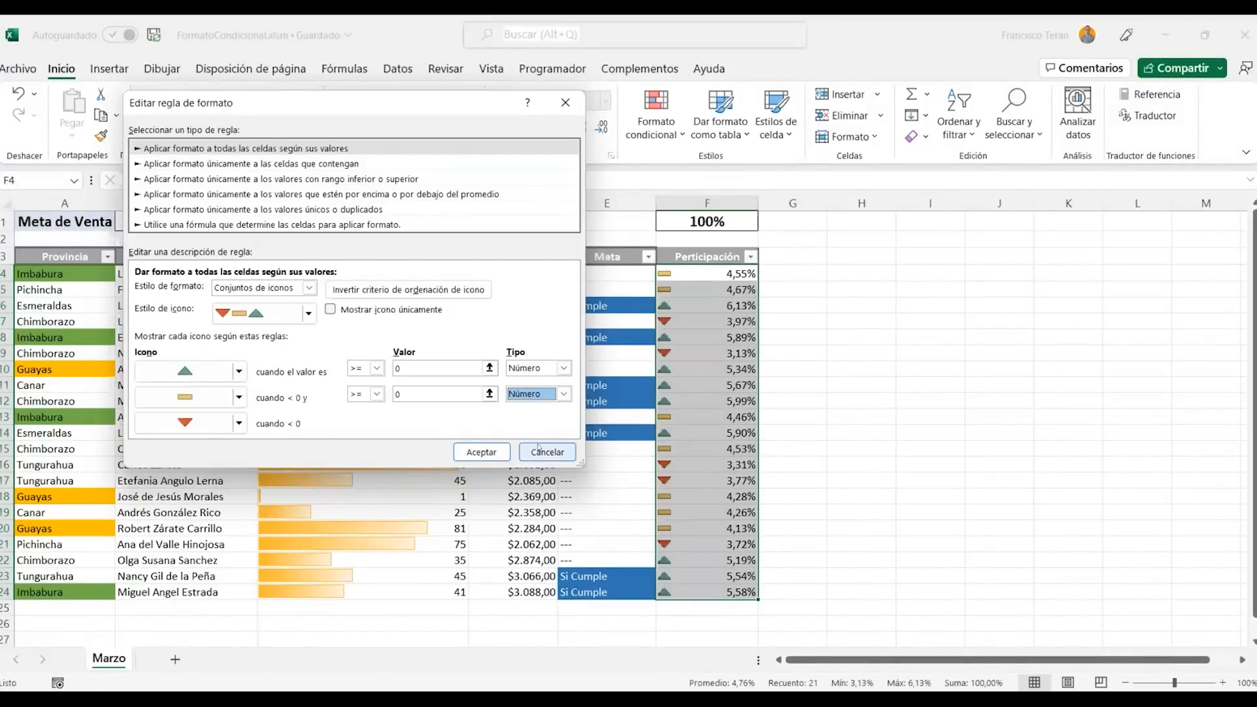
pyautogui.press('Escape')
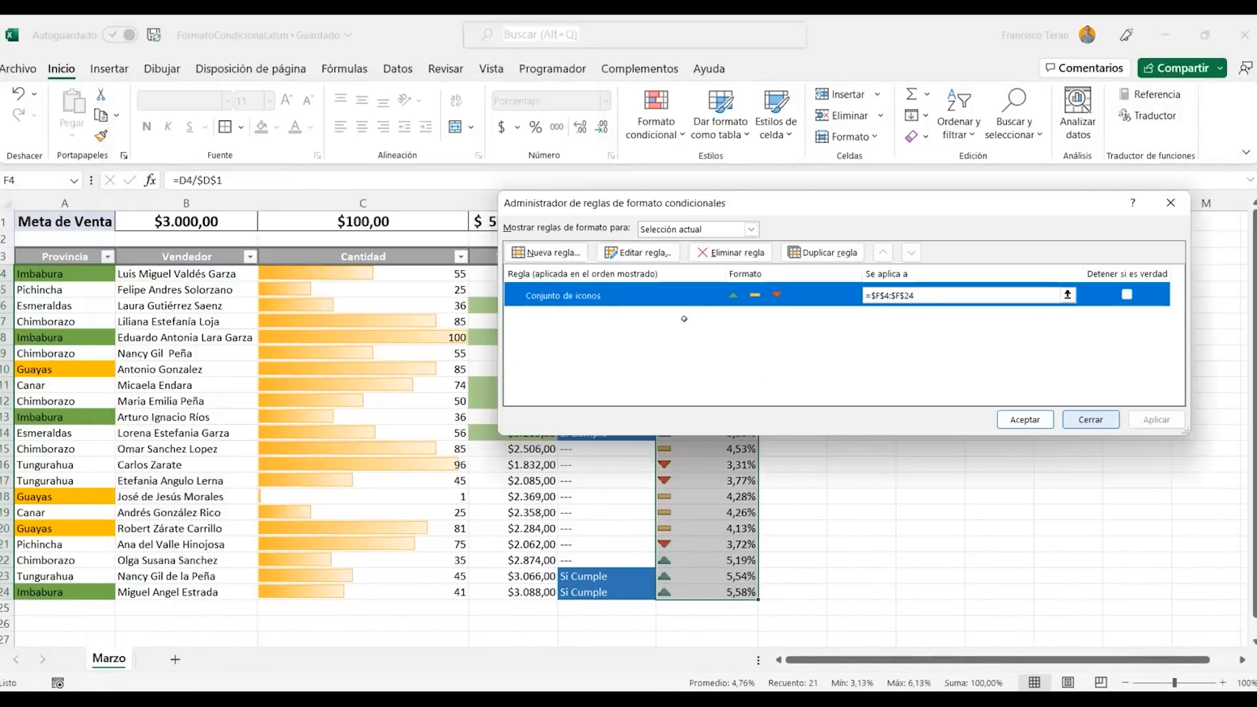
pyautogui.press('Escape')
# Try the whole-percent and Número formats on cell F4, and return it to a percentage with two decimals
pyautogui.click(710, 275)
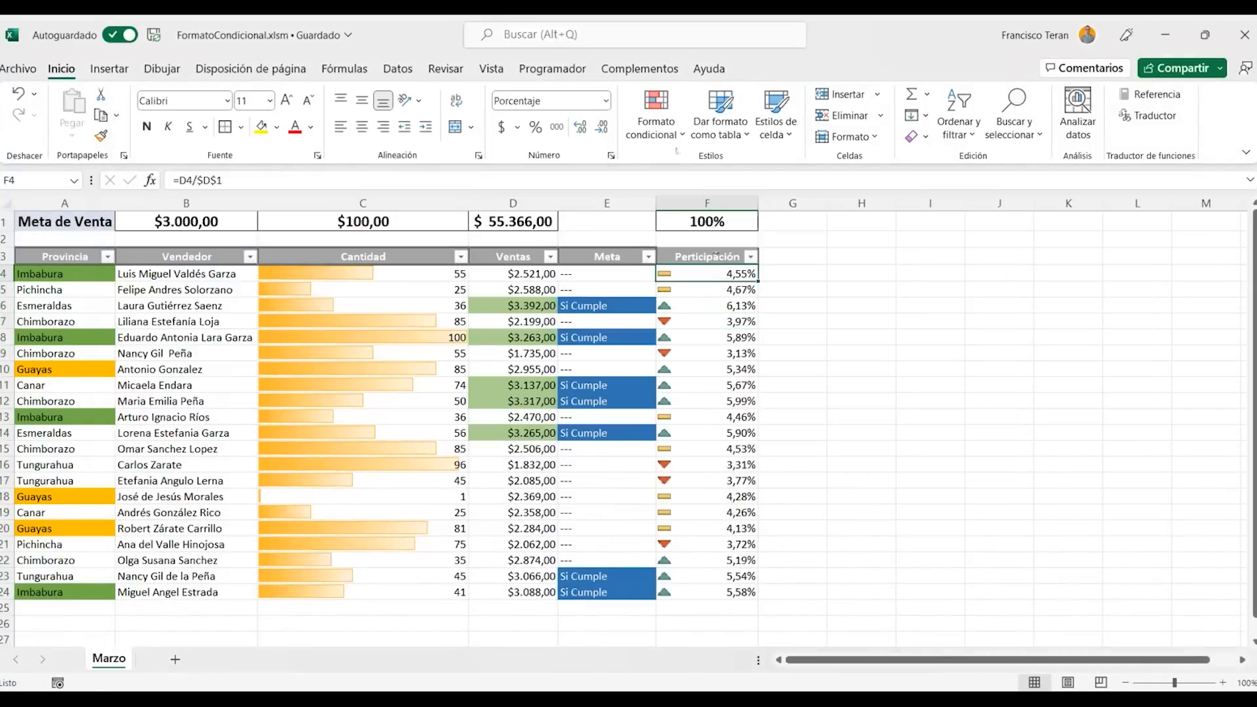
pyautogui.click(535, 127)
pyautogui.click(605, 100)
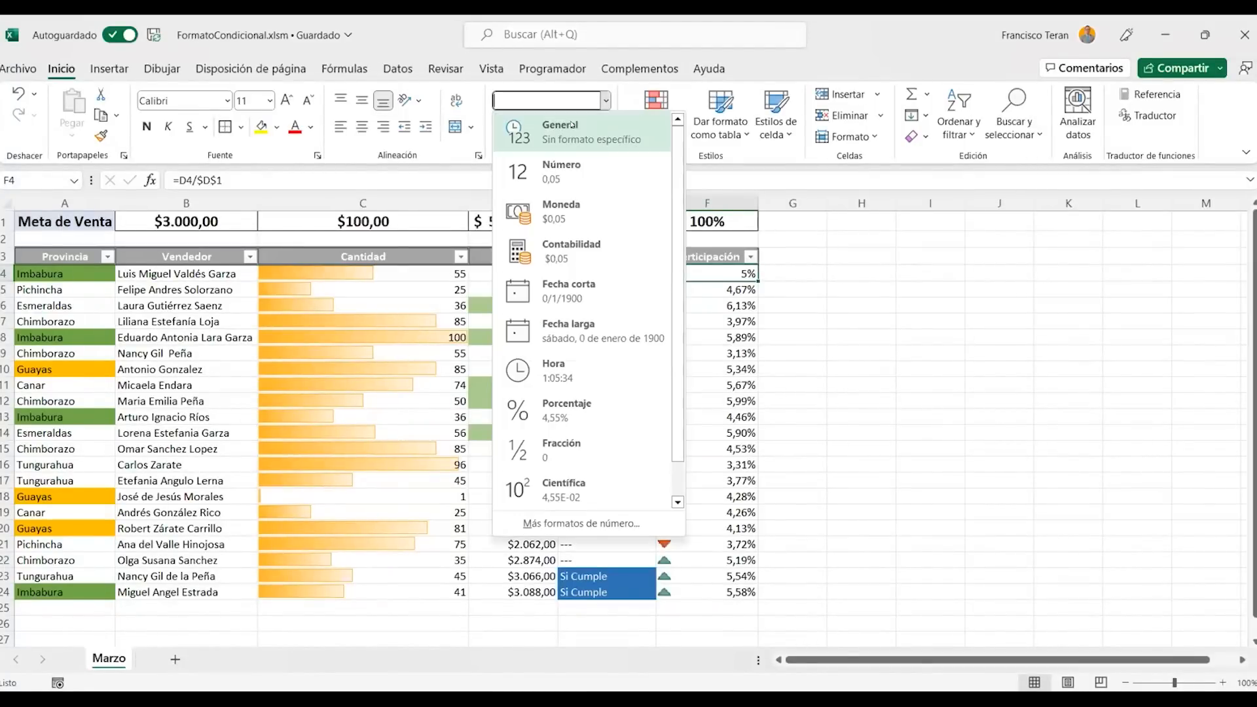
pyautogui.click(568, 167)
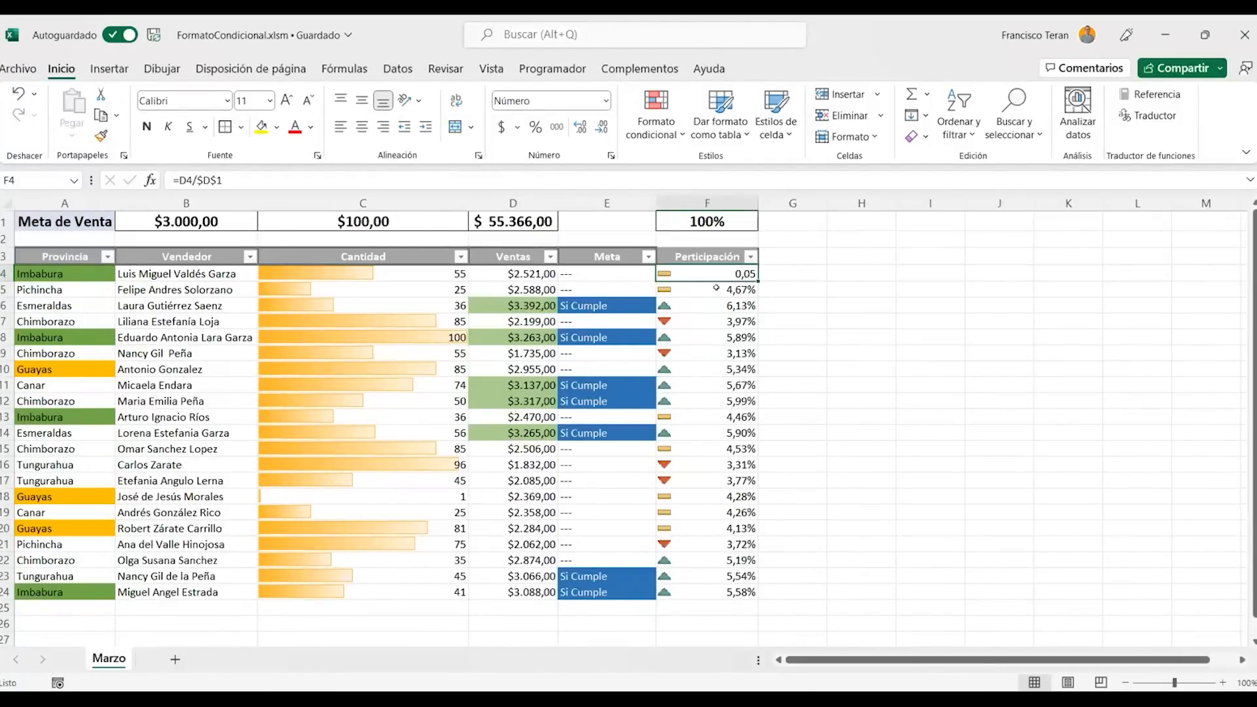
pyautogui.click(535, 127)
pyautogui.click(578, 127)
pyautogui.click(578, 127)
# Edit the icon set rule for F4:F24 so the green triangle applies from a Porcentual value of 80
pyautogui.moveTo(679, 274); pyautogui.dragTo(684, 593)
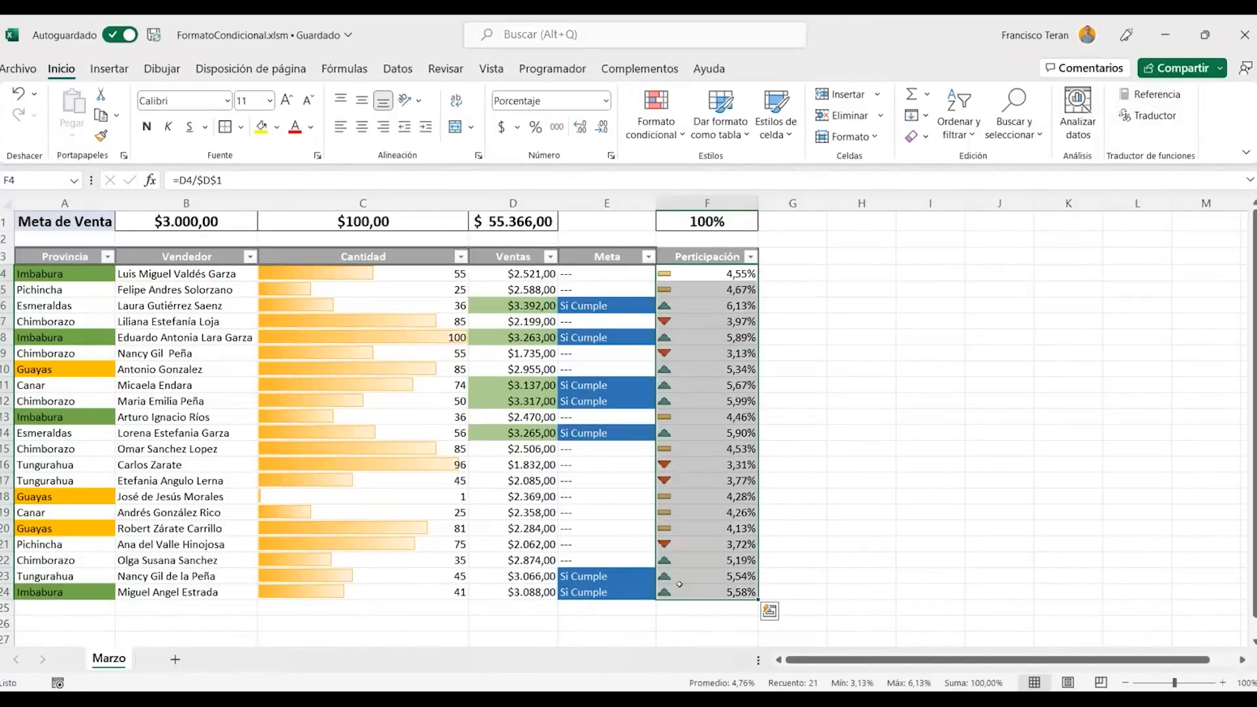
pyautogui.click(656, 126)
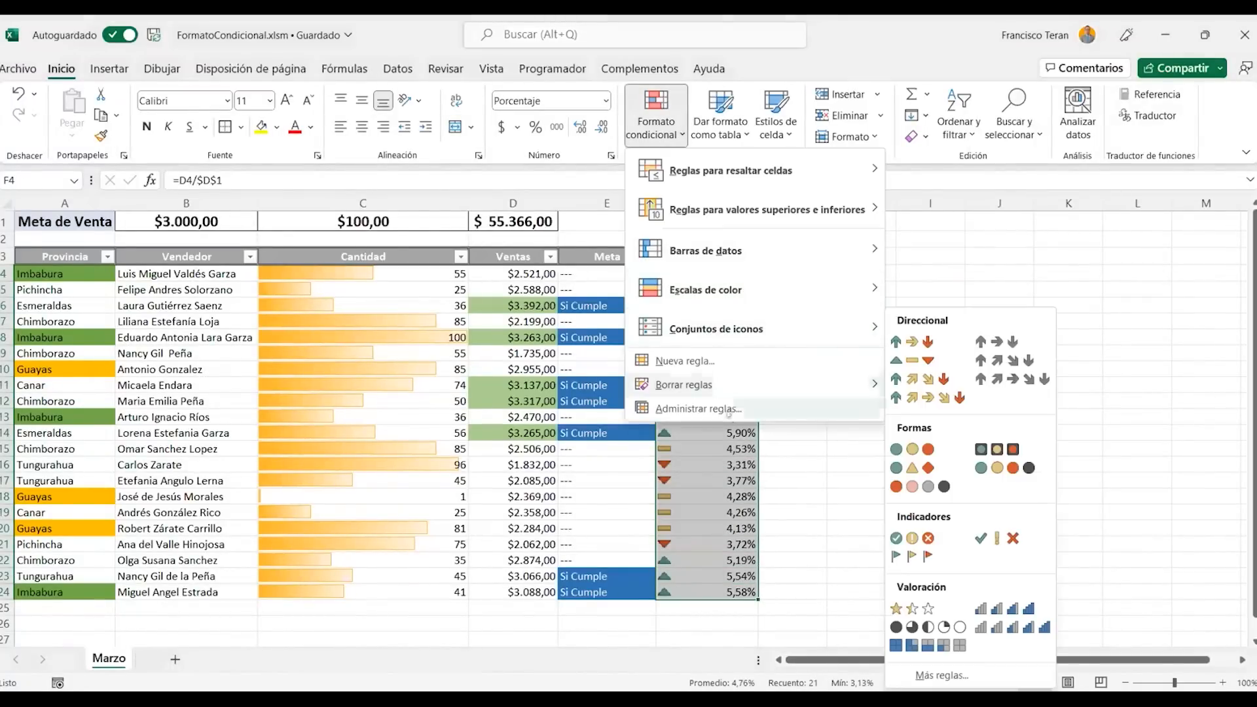
pyautogui.click(697, 408)
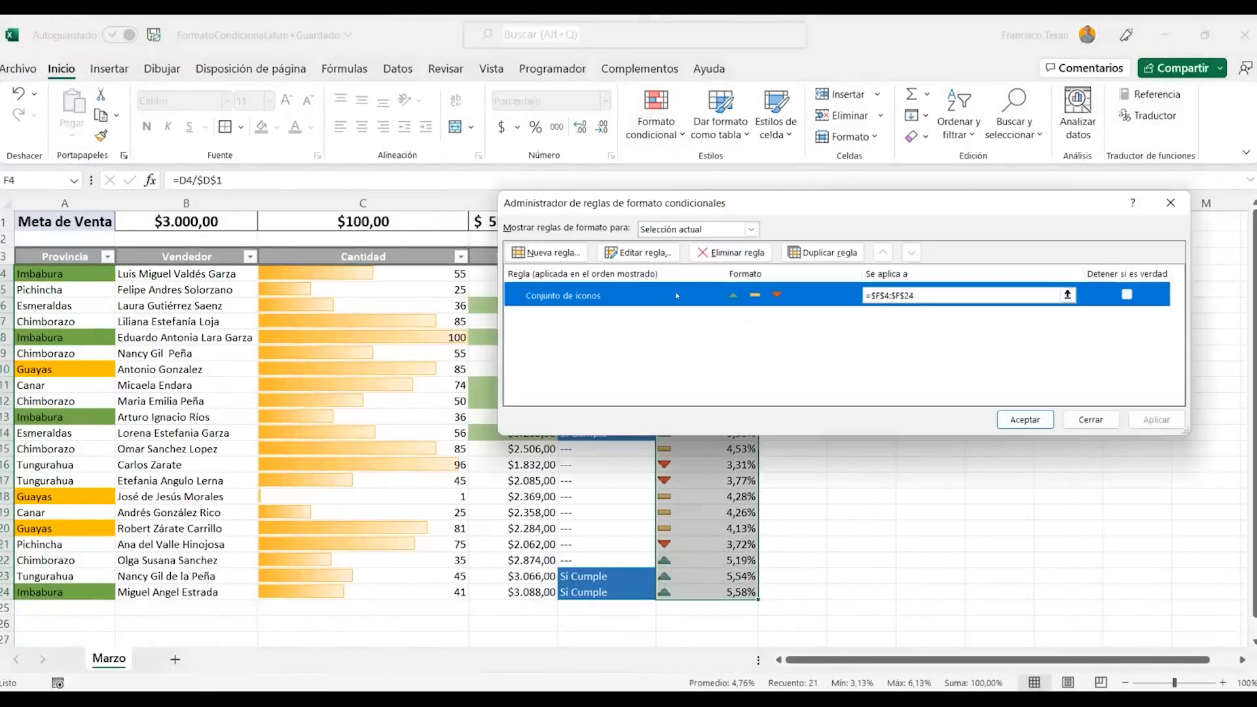
pyautogui.click(661, 254)
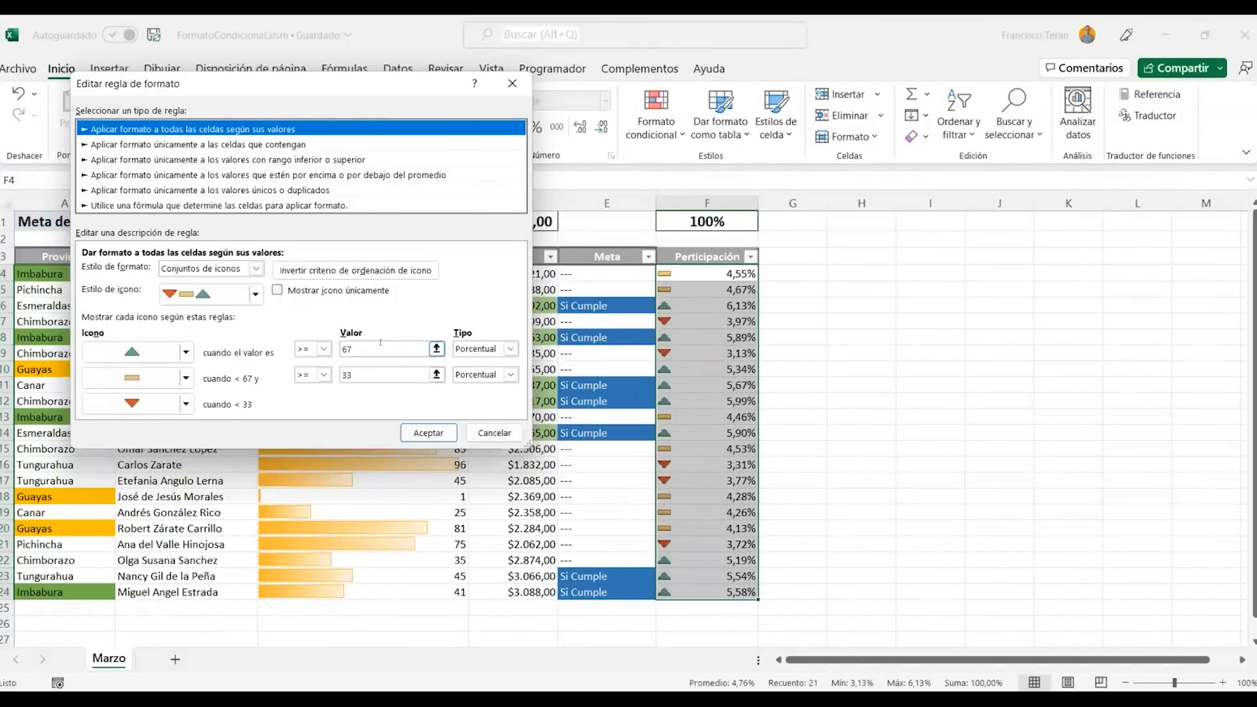
pyautogui.doubleClick(348, 349)
pyautogui.write('80')
pyautogui.press('Tab')
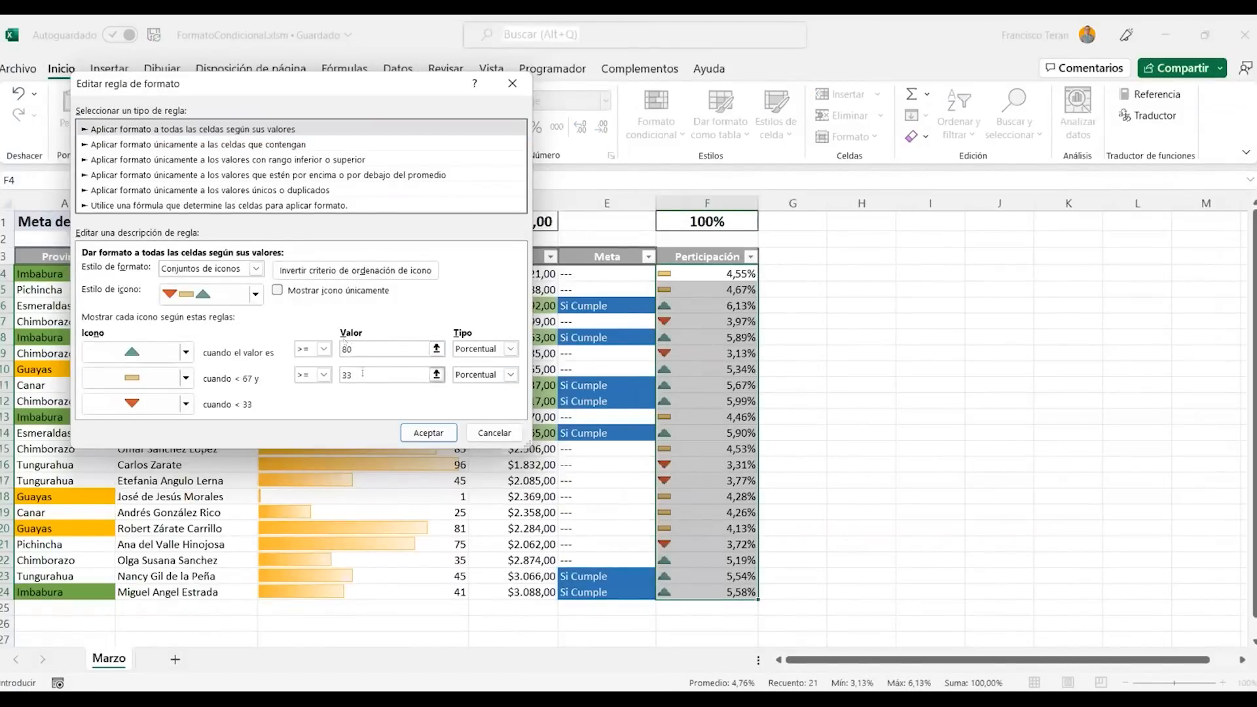
# Set the yellow dash threshold to a Porcentual value of 30 and apply the icon set rule
pyautogui.write('30')
pyautogui.press('Tab')
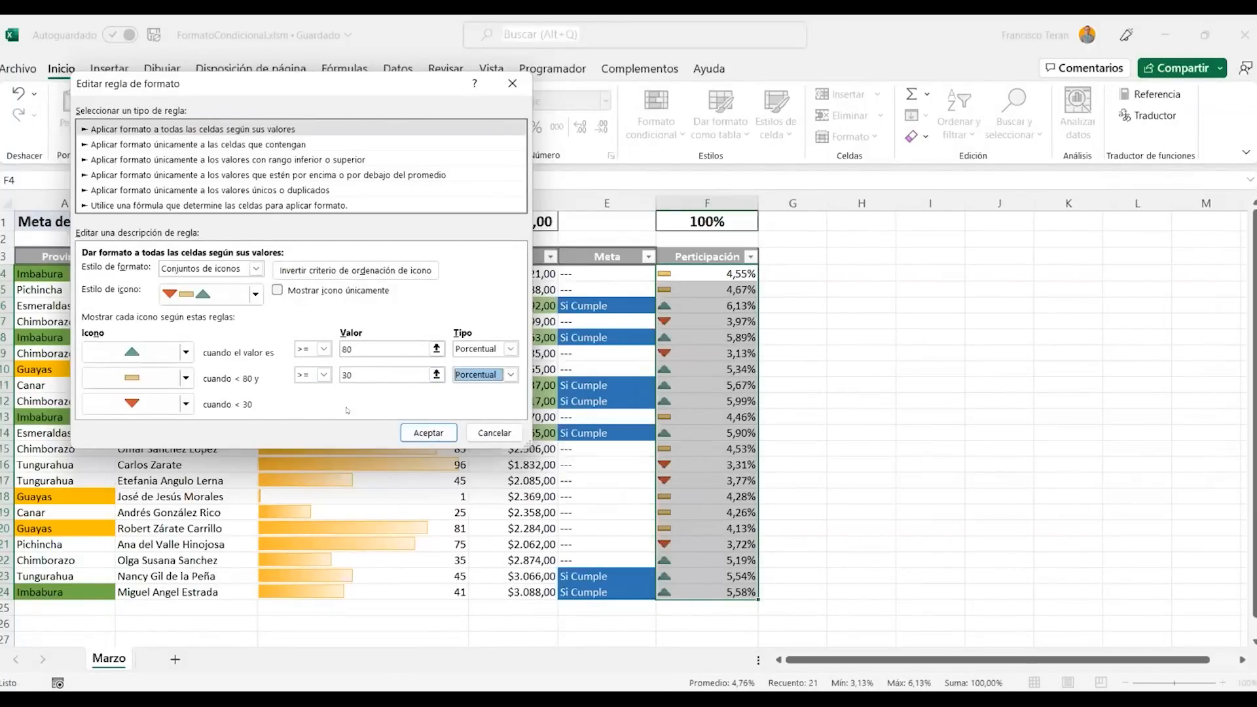
pyautogui.click(429, 432)
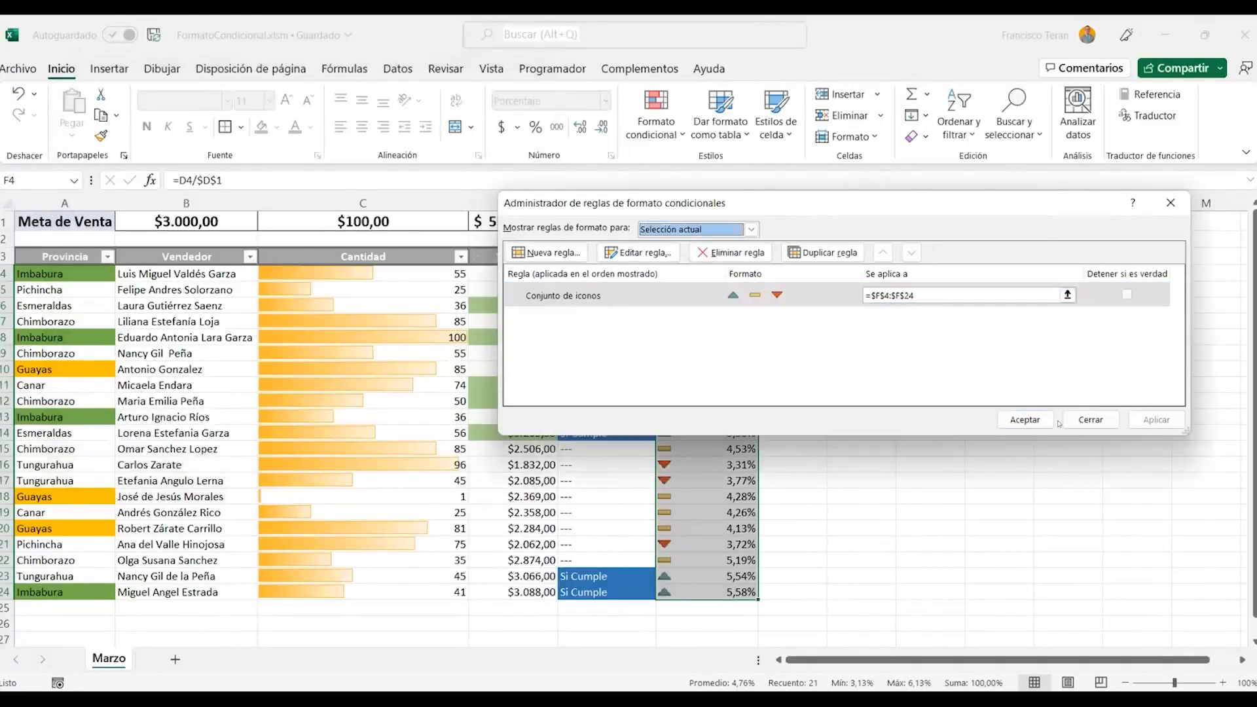
pyautogui.click(1025, 419)
# Check which Participación cells from F4 to F15 carry each icon under the new thresholds
pyautogui.moveTo(707, 274); pyautogui.dragTo(722, 385)
pyautogui.click(725, 274)
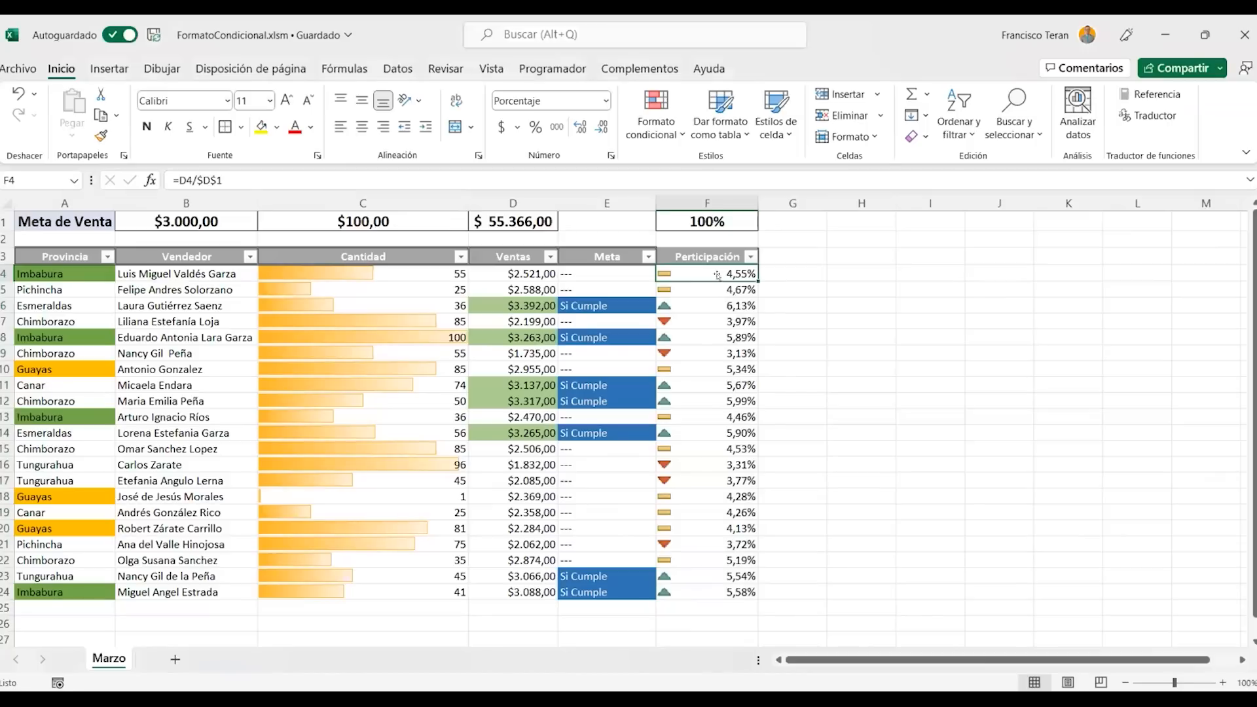
pyautogui.click(707, 299)
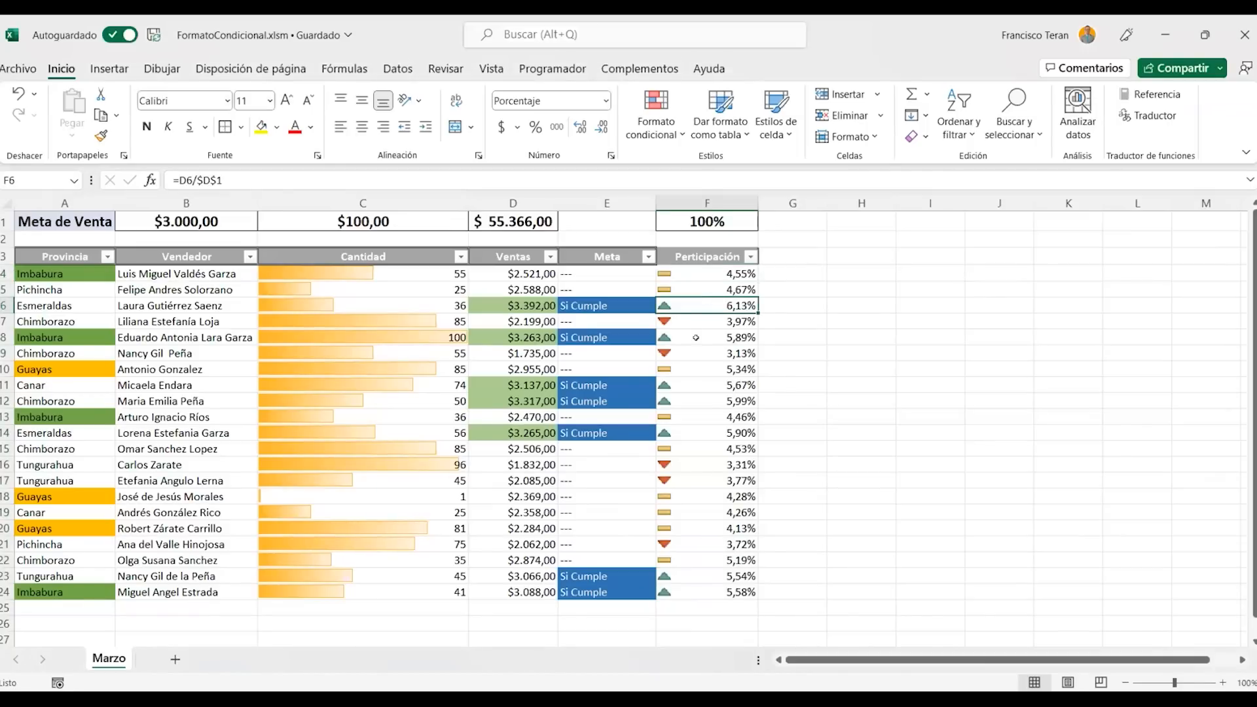
pyautogui.click(695, 338)
pyautogui.click(695, 307)
pyautogui.click(696, 338)
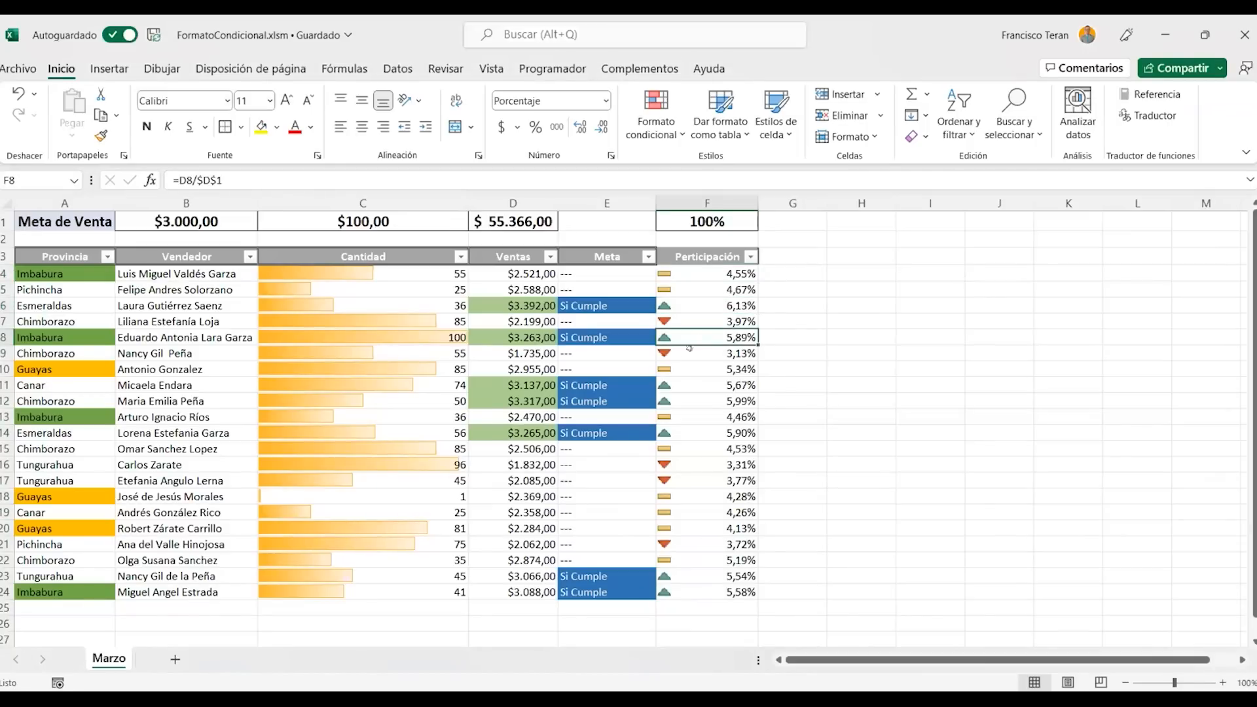
pyautogui.click(684, 385)
pyautogui.click(687, 400)
pyautogui.click(695, 432)
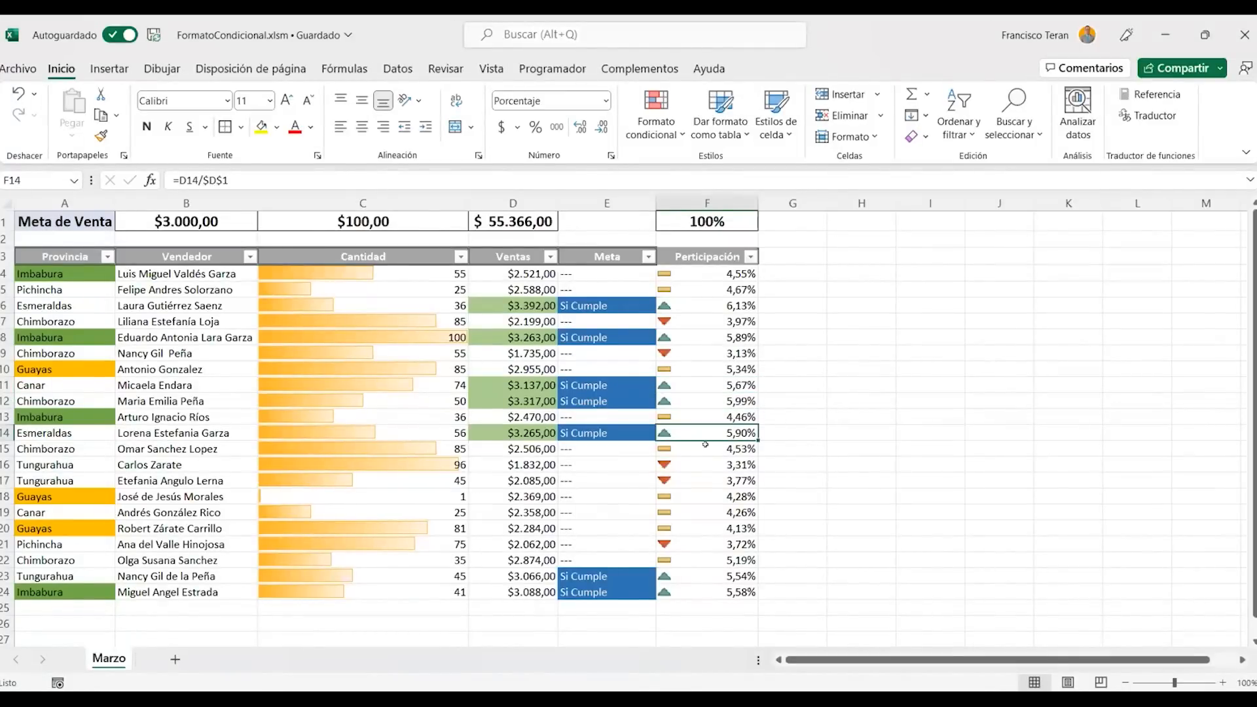
pyautogui.click(696, 449)
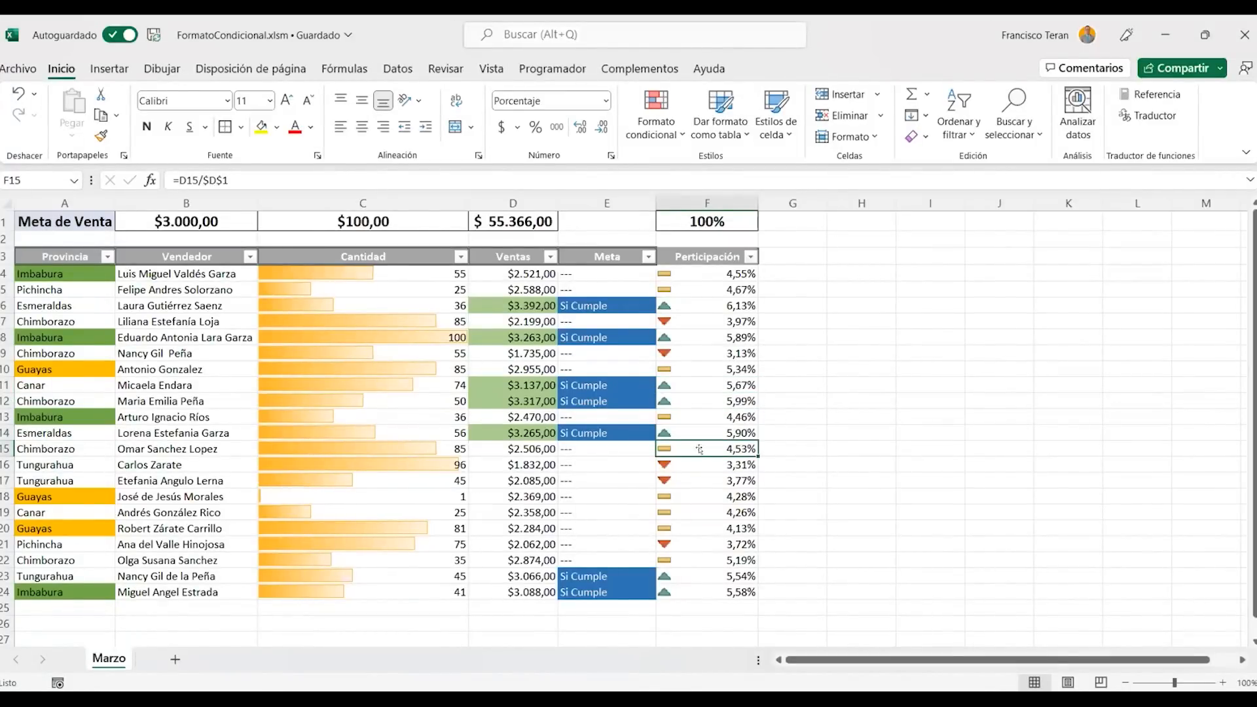
# Check the icons assigned to the Participación values in cells F18 to F21
pyautogui.click(685, 497)
pyautogui.click(681, 509)
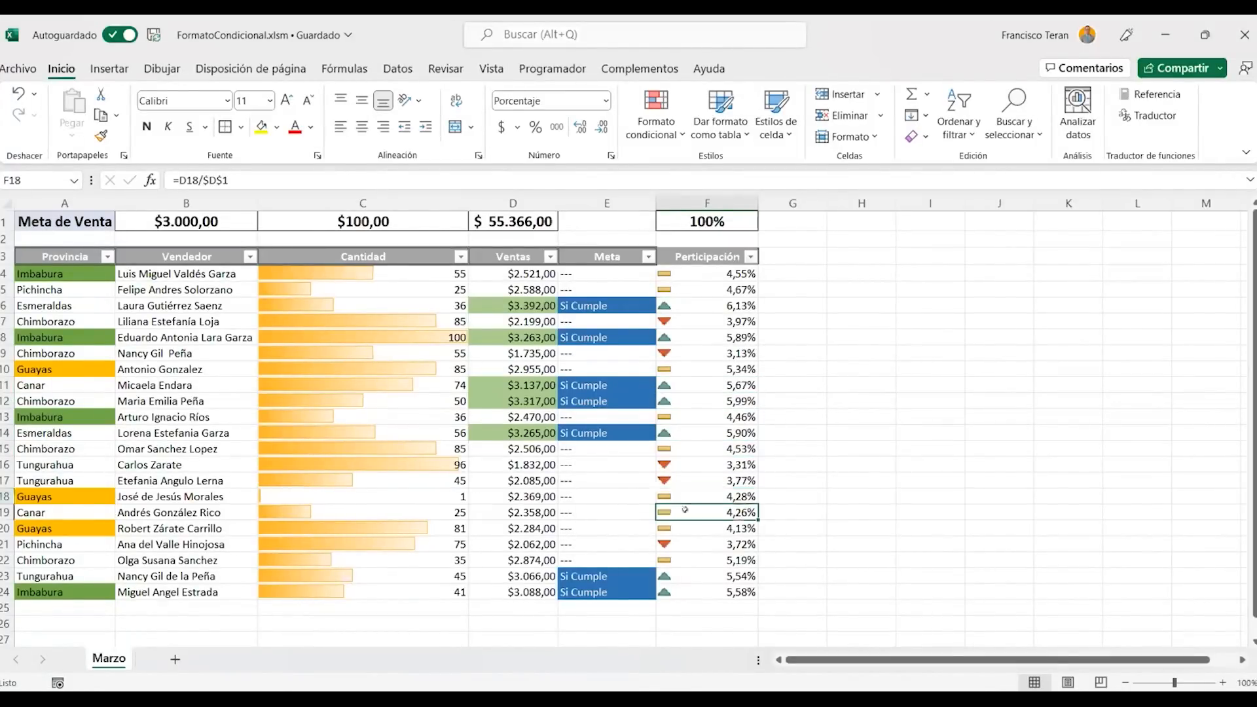
pyautogui.click(676, 528)
pyautogui.click(688, 543)
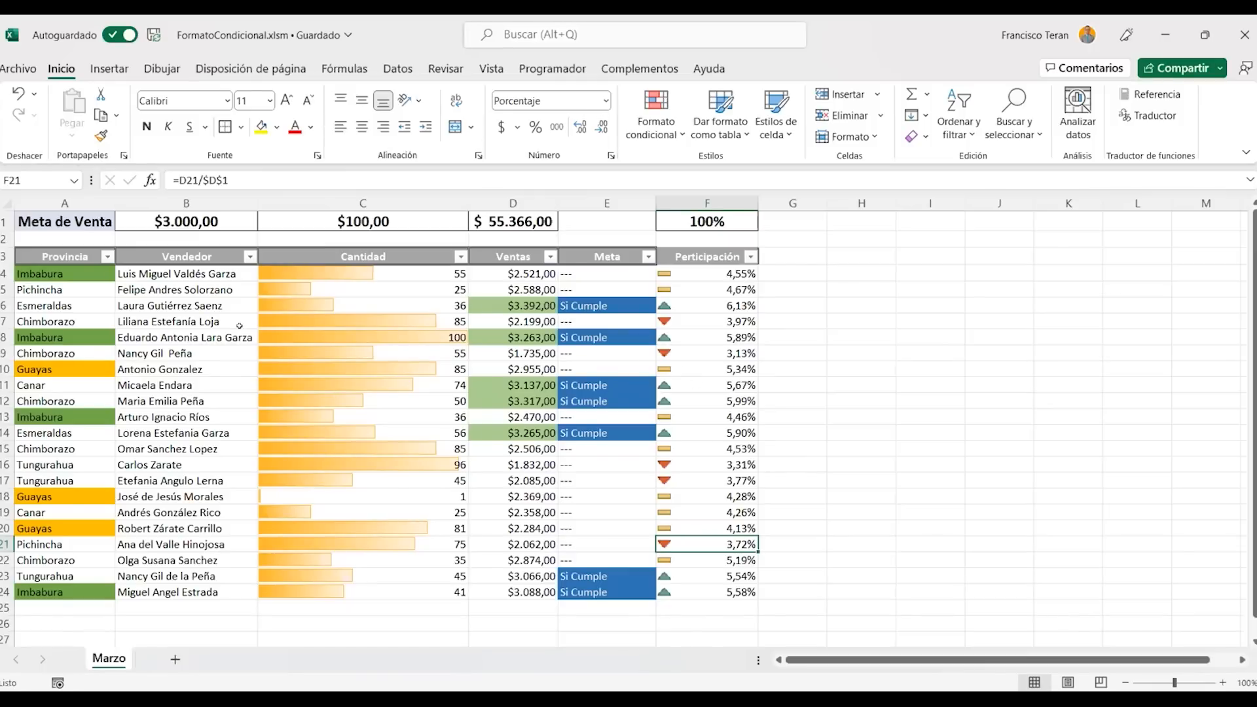
# Copy the Marzo table A3:F24 and paste it as values only into cell A1 of a new sheet
pyautogui.moveTo(63, 255); pyautogui.dragTo(731, 585)
pyautogui.hotkey('ctrl', 'c')
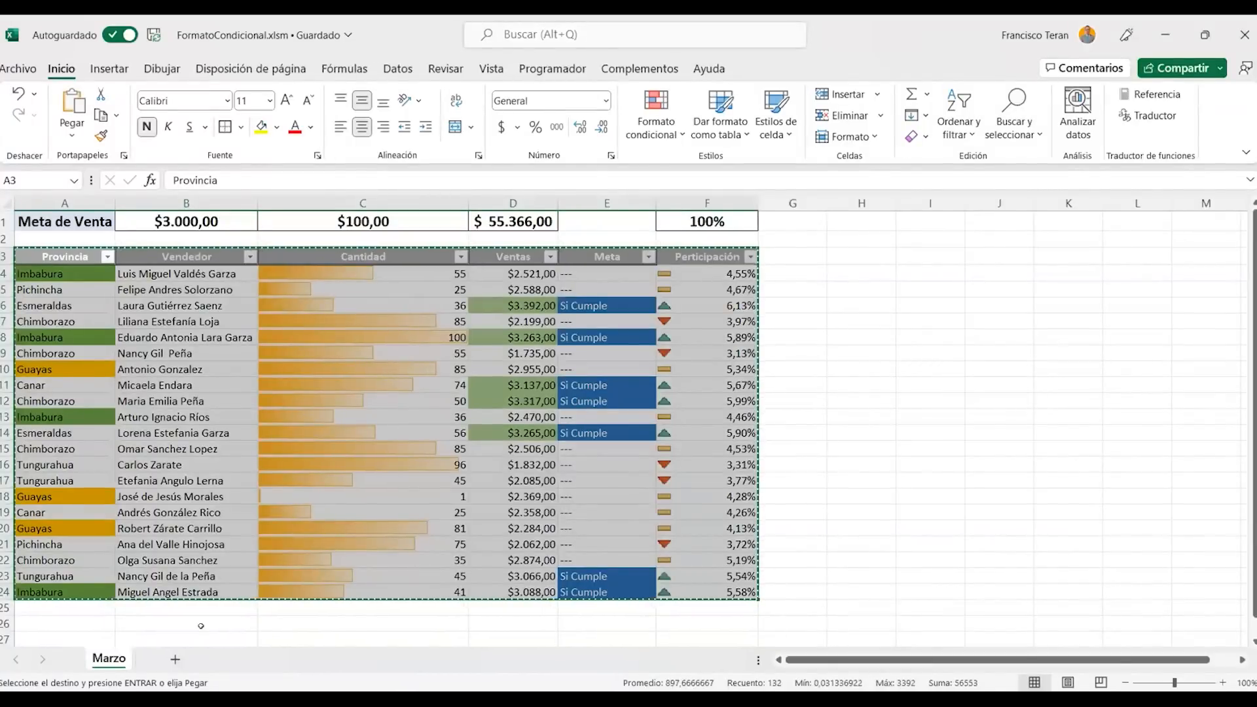
pyautogui.click(174, 660)
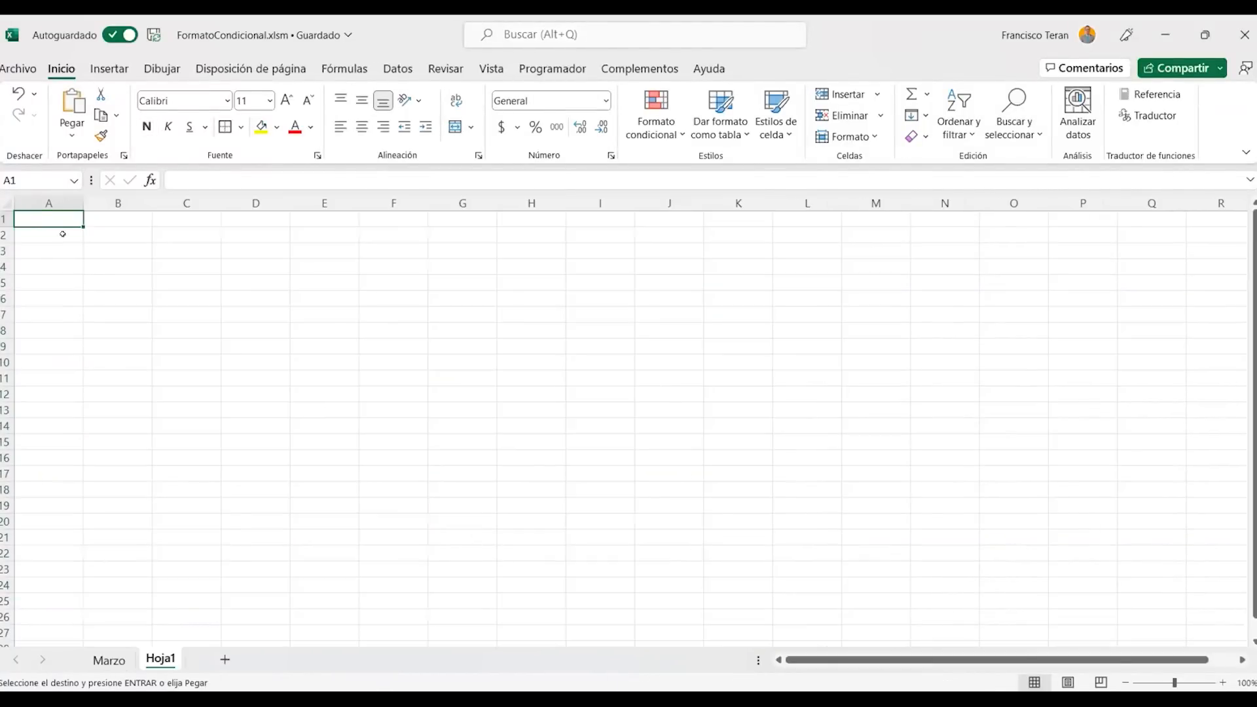
pyautogui.rightClick(43, 219)
pyautogui.hotkey('ctrl', 'z')
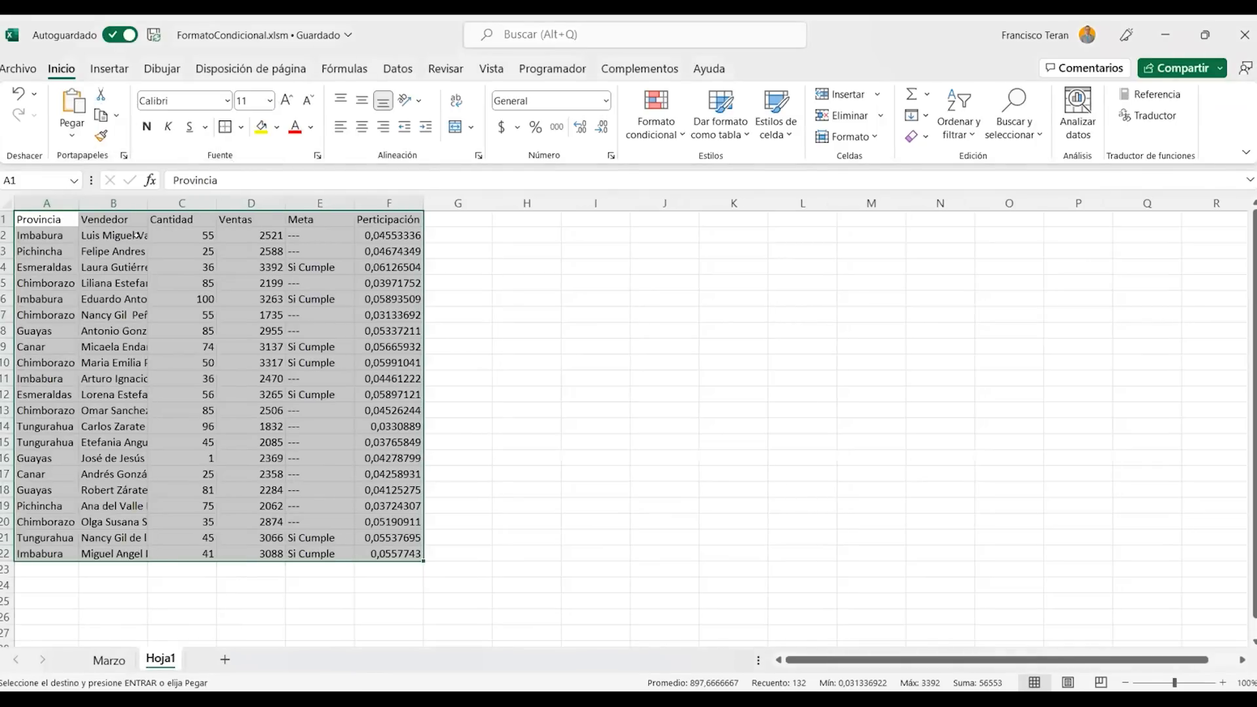
# Format the Participación values in F2:F22 as percentages with two decimals
pyautogui.moveTo(391, 234); pyautogui.dragTo(396, 552)
pyautogui.click(535, 127)
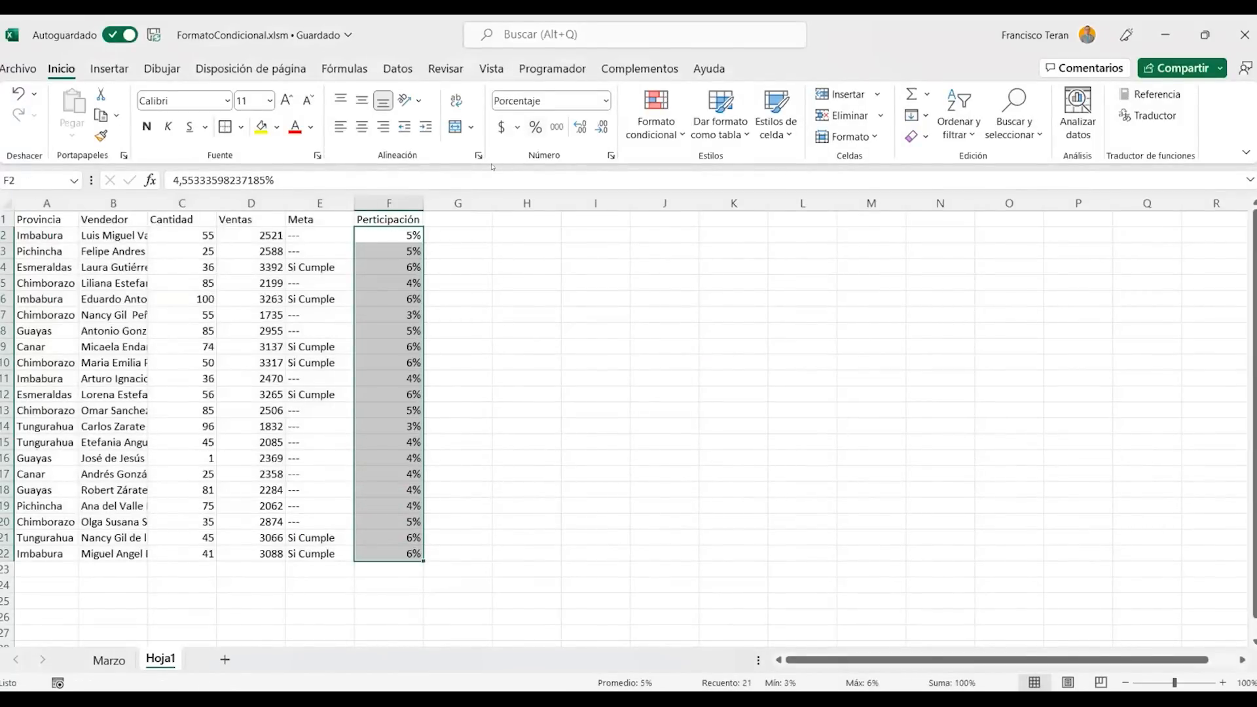
pyautogui.click(580, 127)
pyautogui.click(580, 127)
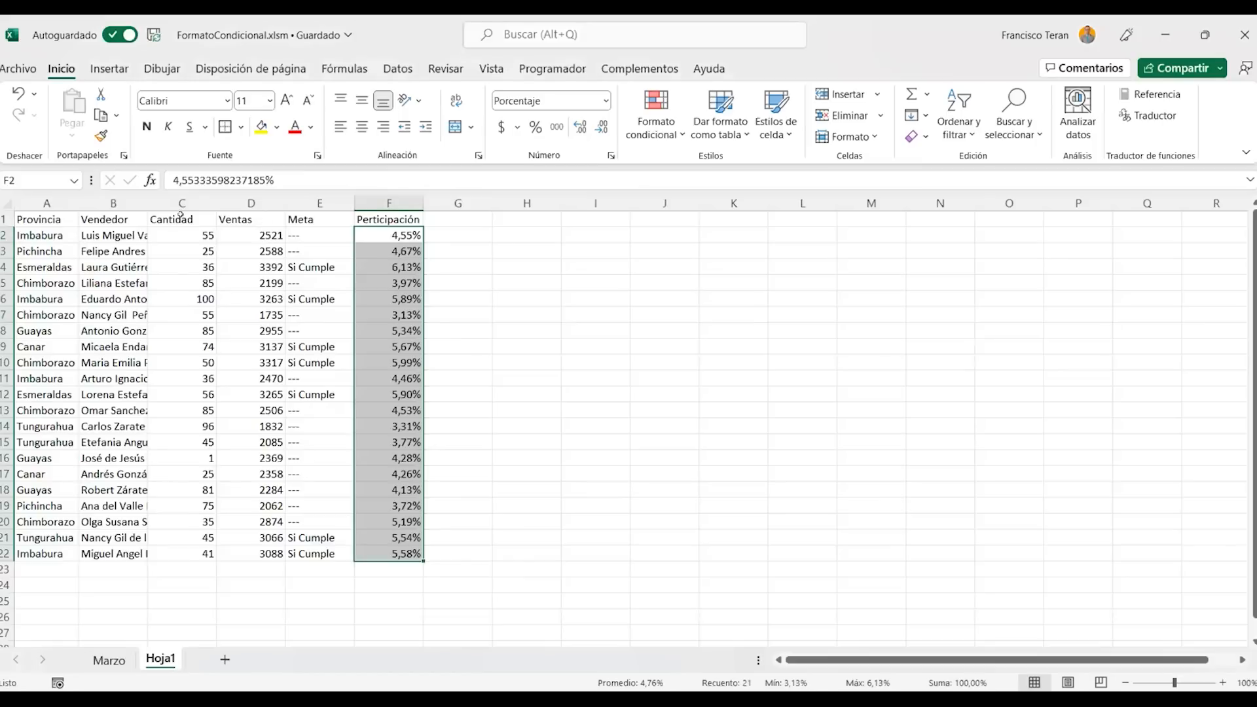
# Fit the Vendedor column to its names and apply the dark grey cell style to the headers in A1:F1
pyautogui.doubleClick(148, 203)
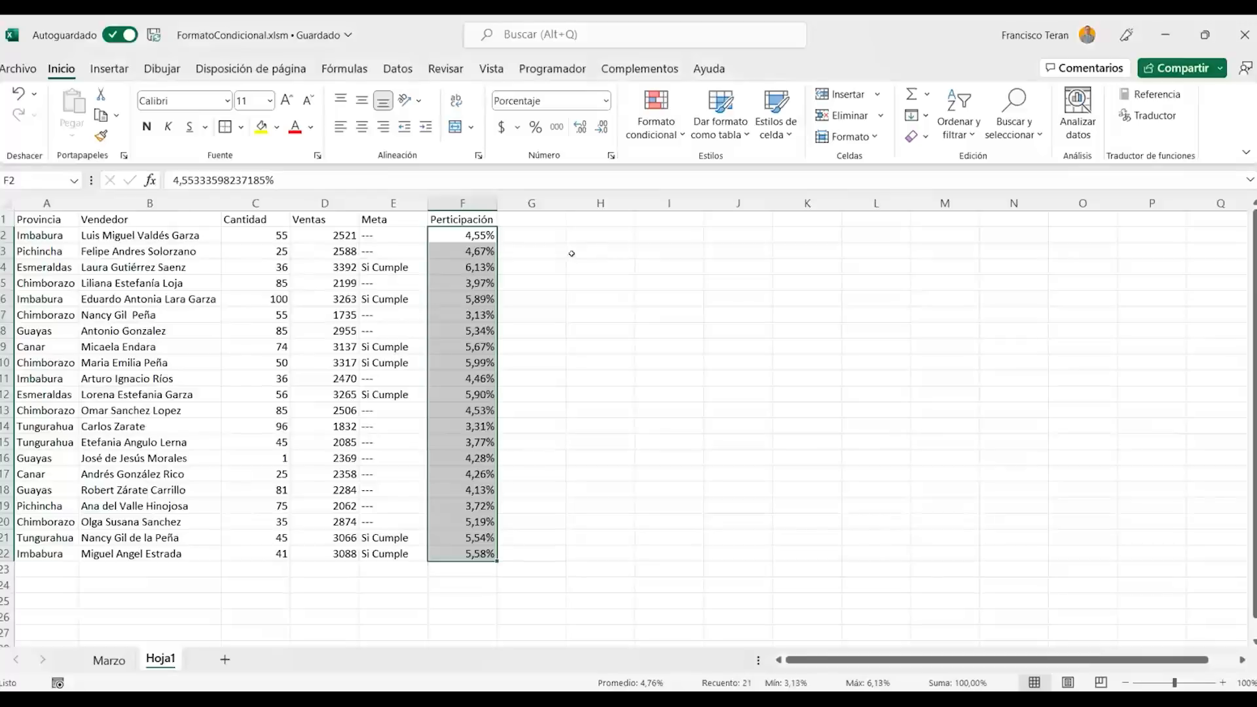
pyautogui.click(593, 222)
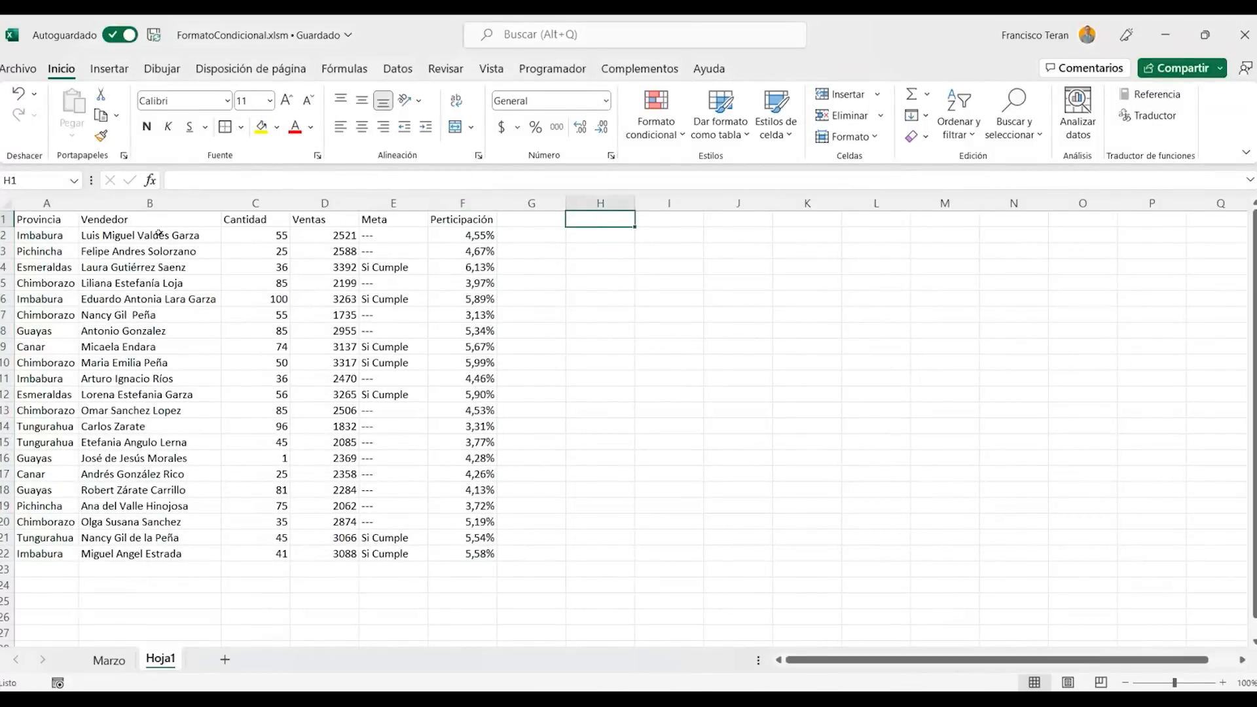
pyautogui.moveTo(19, 220); pyautogui.dragTo(461, 219)
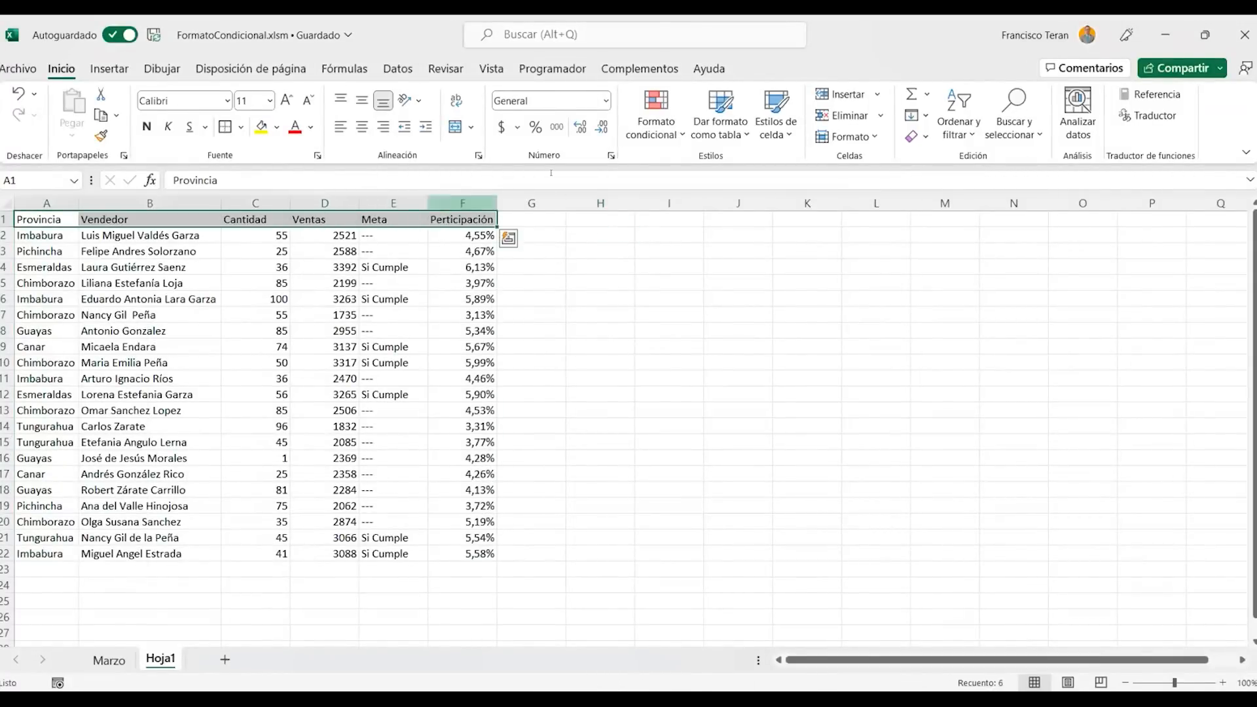
pyautogui.click(776, 124)
# Add a Lista data validation with a dropdown to cell H1, using =$B$2:$B$22 as its source
pyautogui.moveTo(147, 237); pyautogui.dragTo(157, 553)
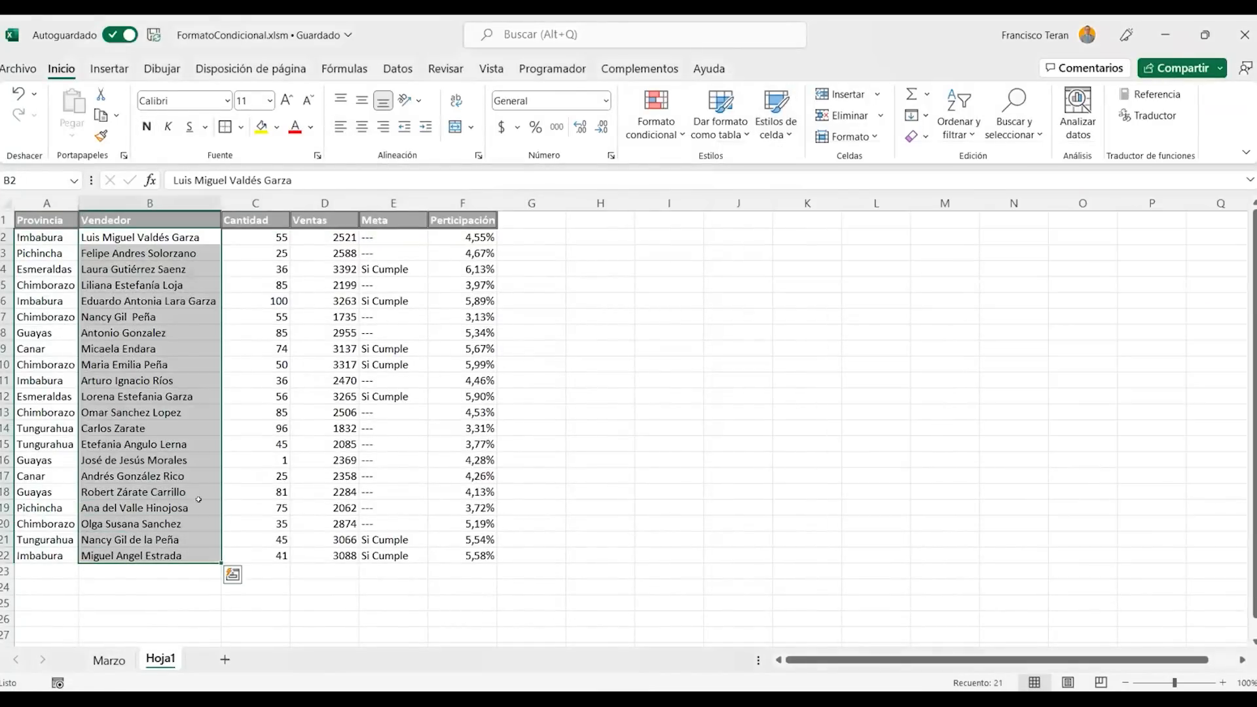
pyautogui.click(604, 226)
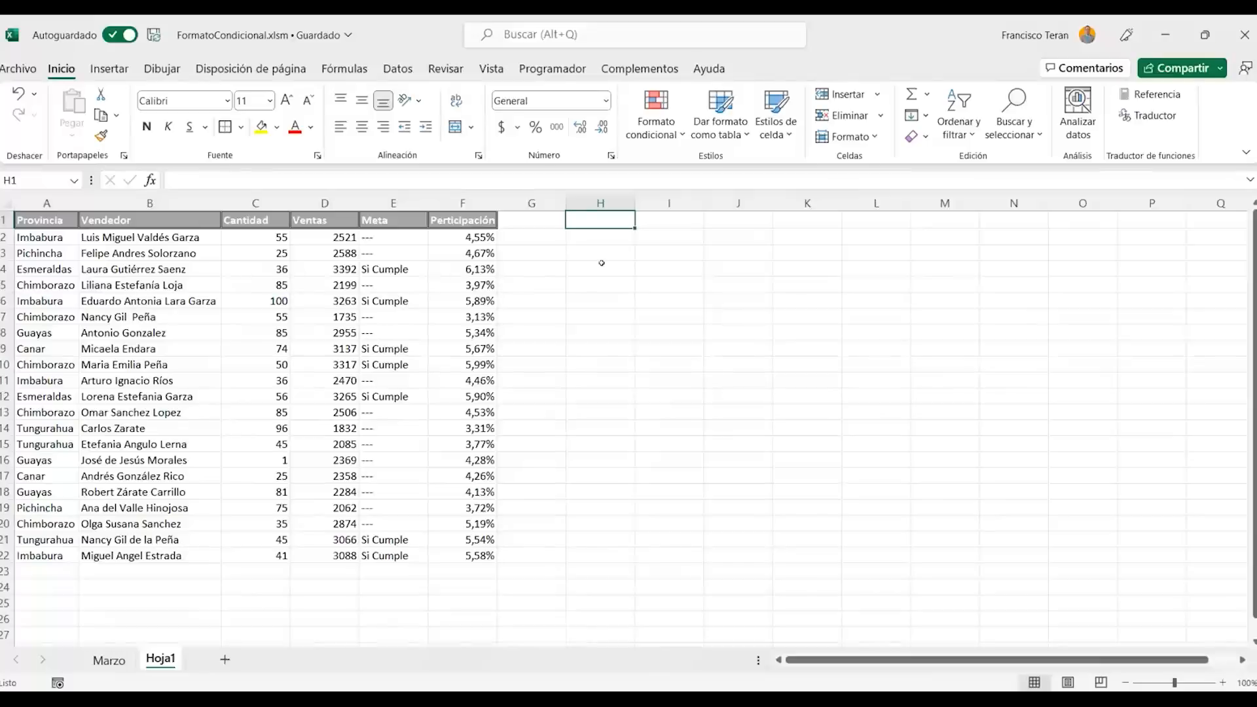
pyautogui.click(397, 69)
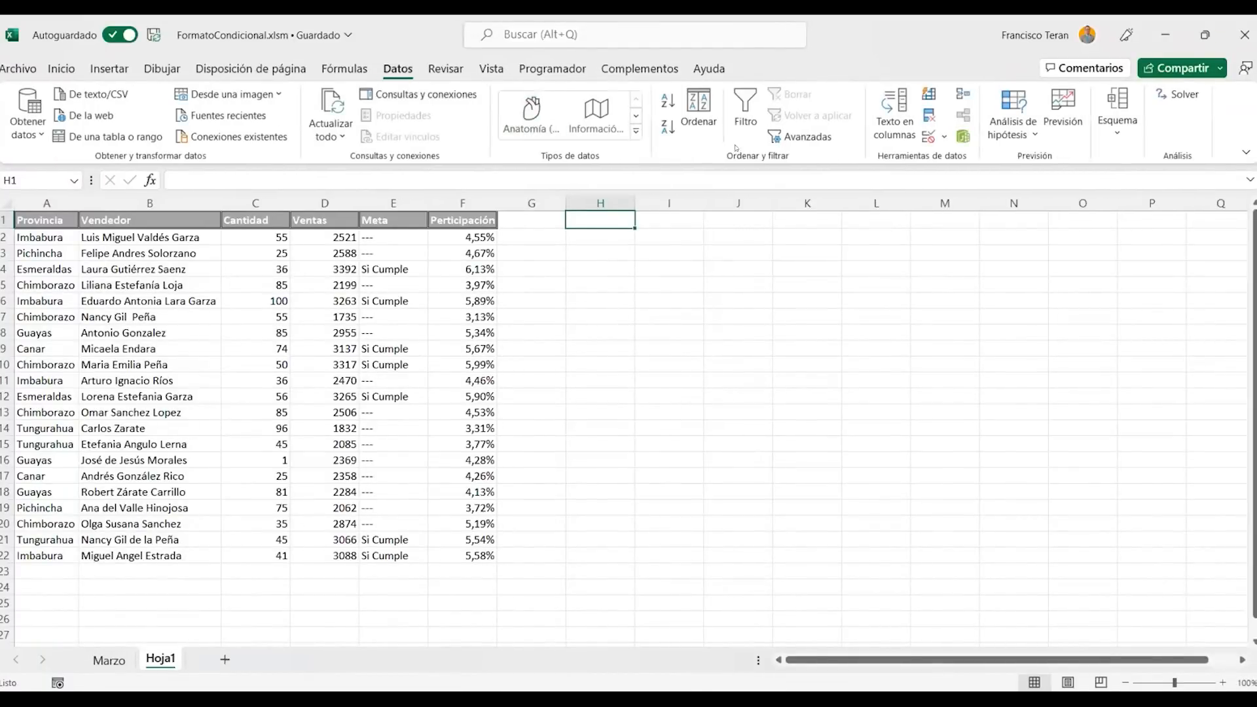
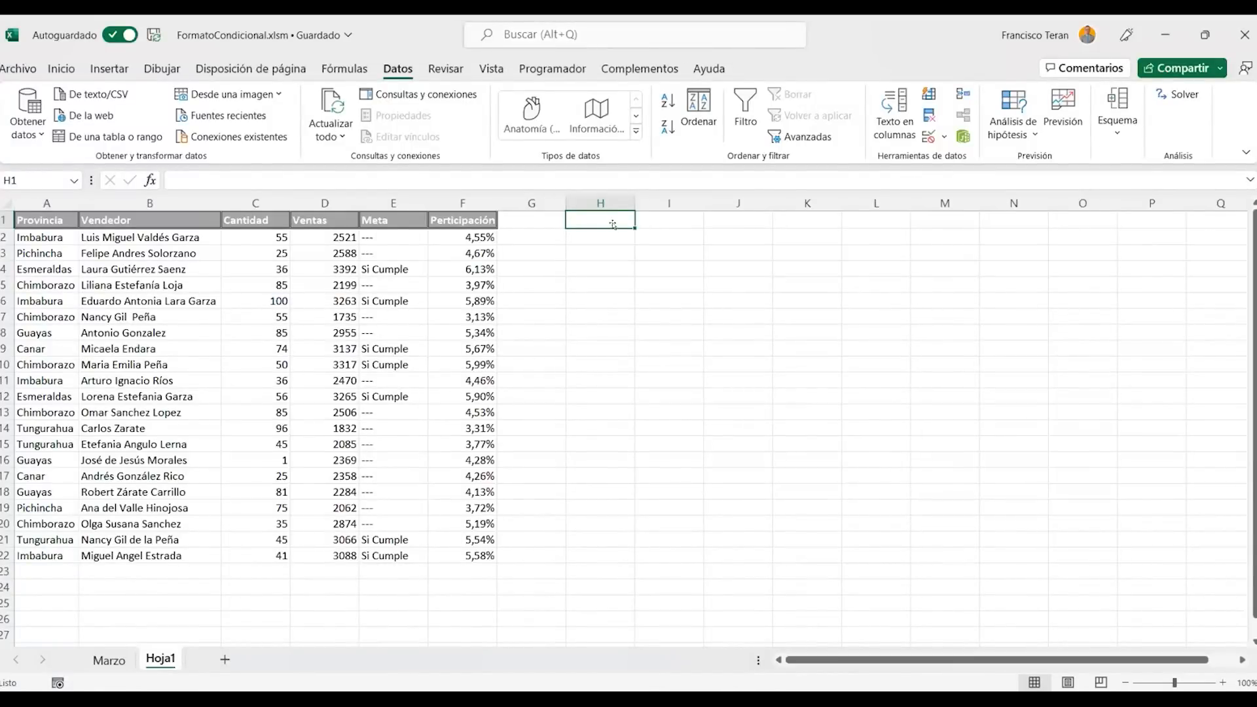
pyautogui.click(941, 136)
pyautogui.click(962, 159)
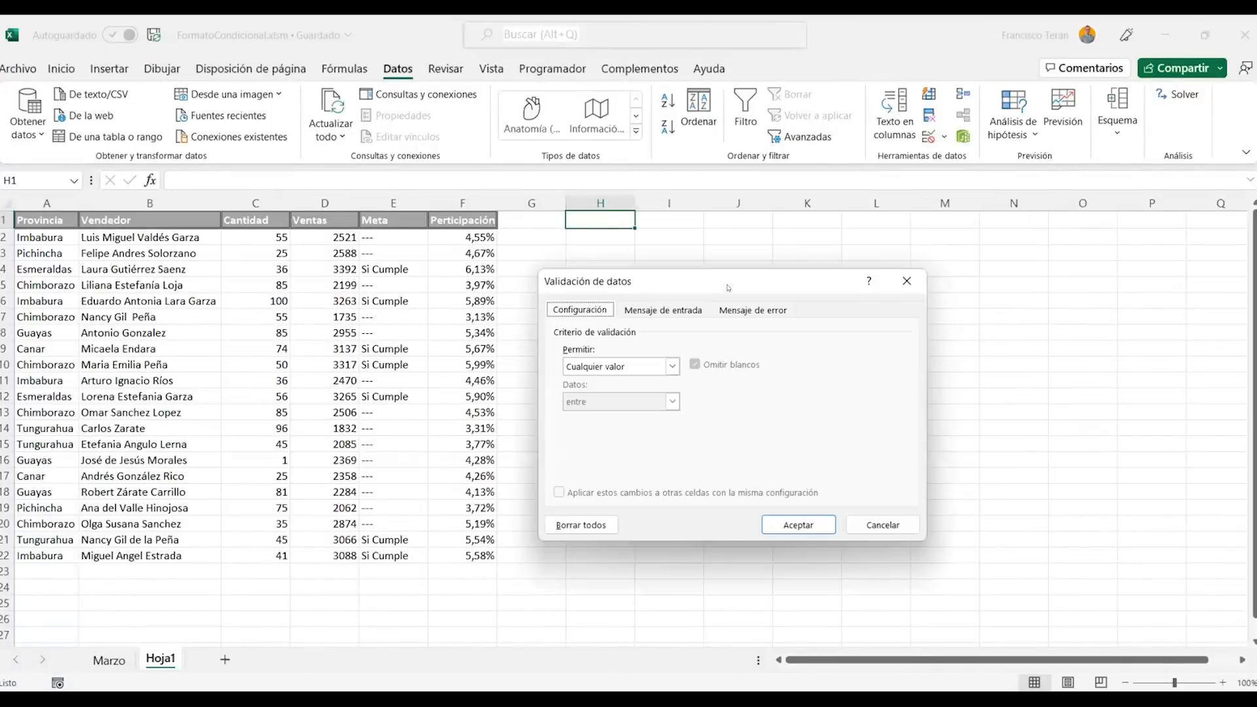
pyautogui.click(667, 367)
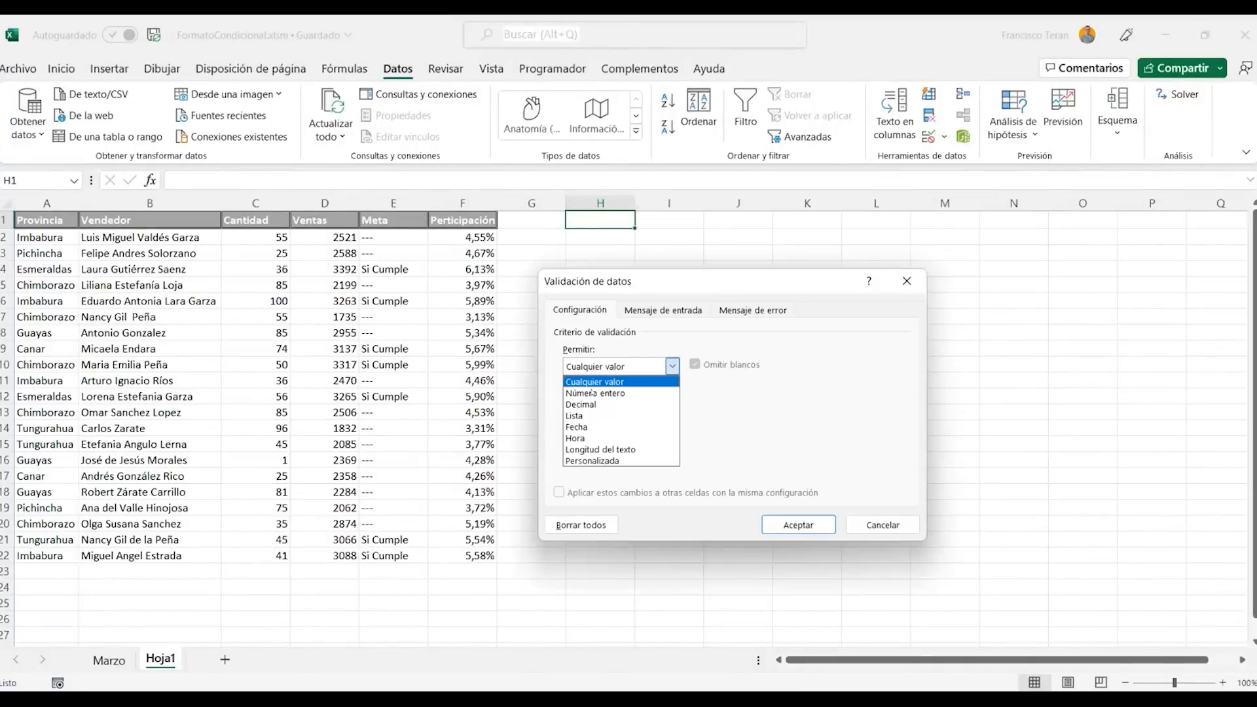
pyautogui.click(576, 415)
pyautogui.click(583, 436)
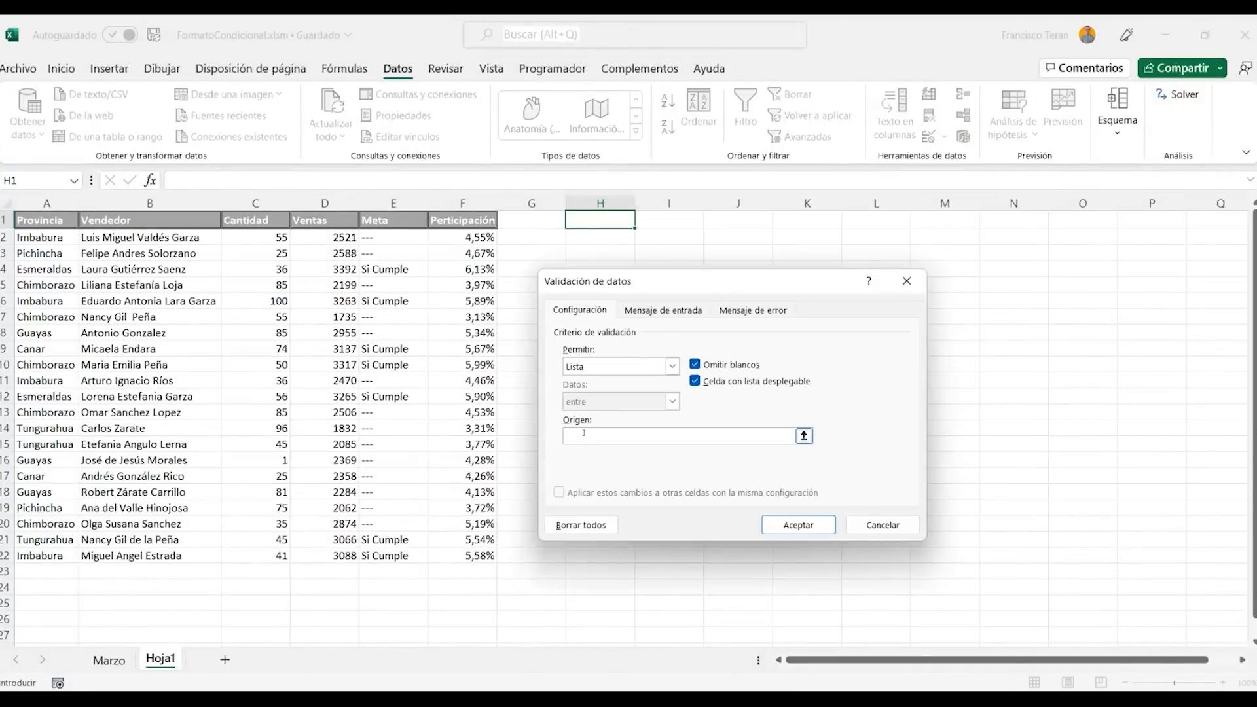
pyautogui.click(145, 244)
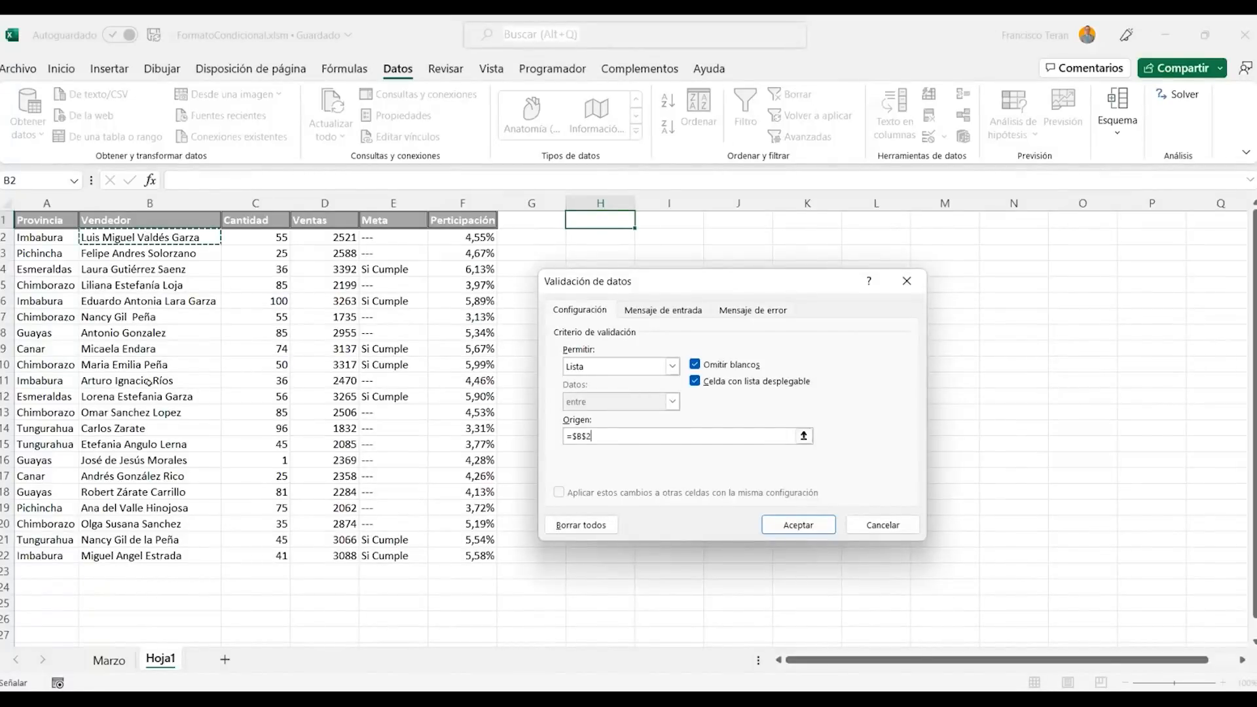
pyautogui.moveTo(168, 539); pyautogui.dragTo(168, 555)
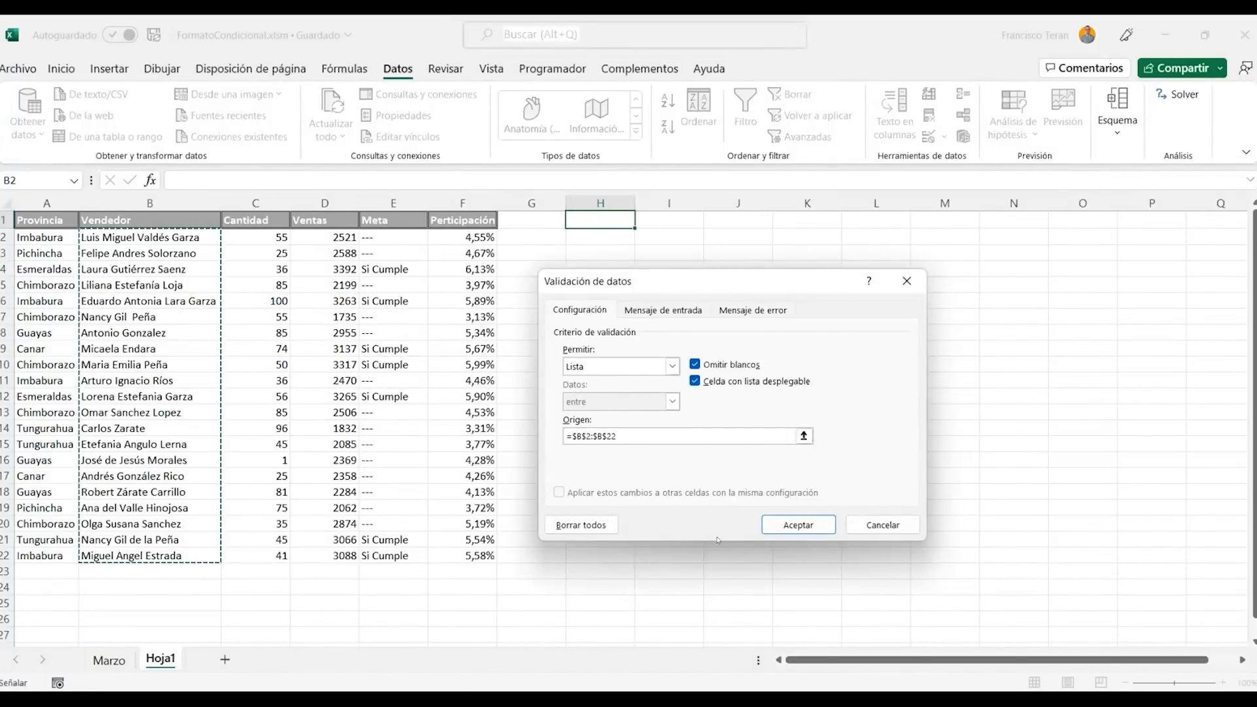
pyautogui.click(798, 525)
# Widen column H to fit the names and try H1's dropdown with the sellers from rows 8 and 4
pyautogui.moveTo(633, 191); pyautogui.dragTo(691, 193)
pyautogui.click(698, 220)
pyautogui.press('Down')
pyautogui.press('Down')
pyautogui.press('Down')
pyautogui.press('Down')
pyautogui.press('Down')
pyautogui.press('Down')
pyautogui.press('Return')
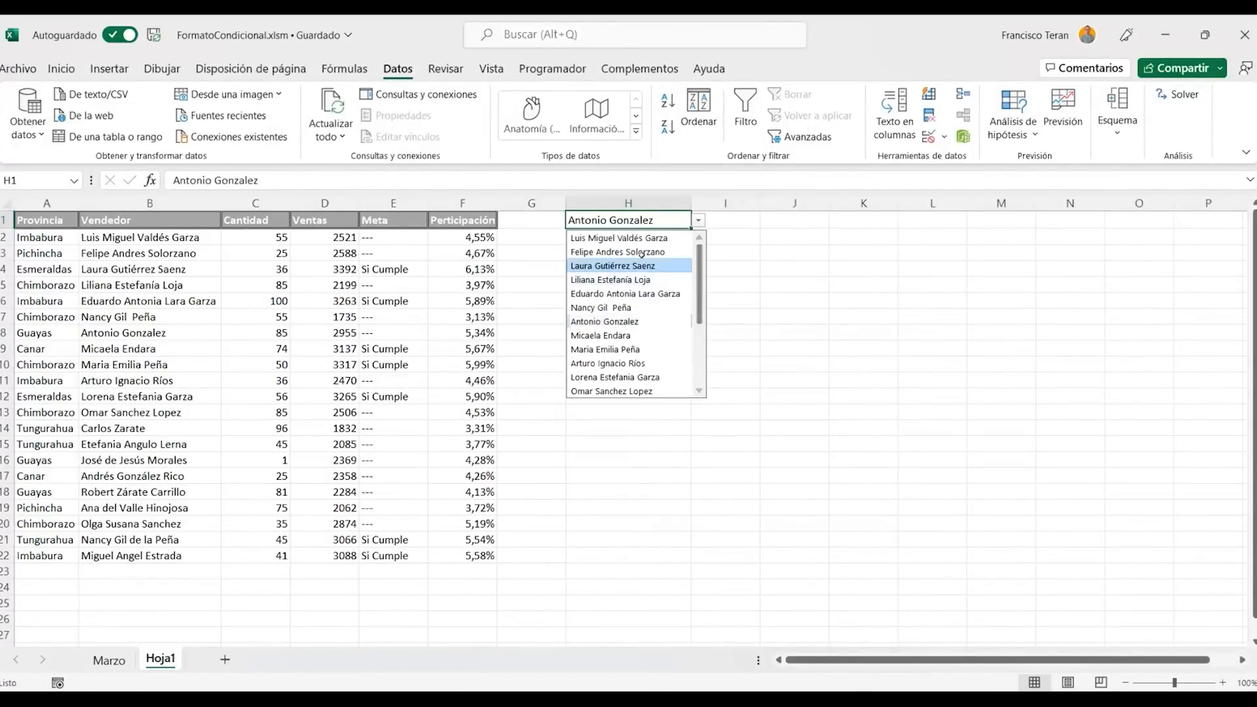
pyautogui.click(641, 266)
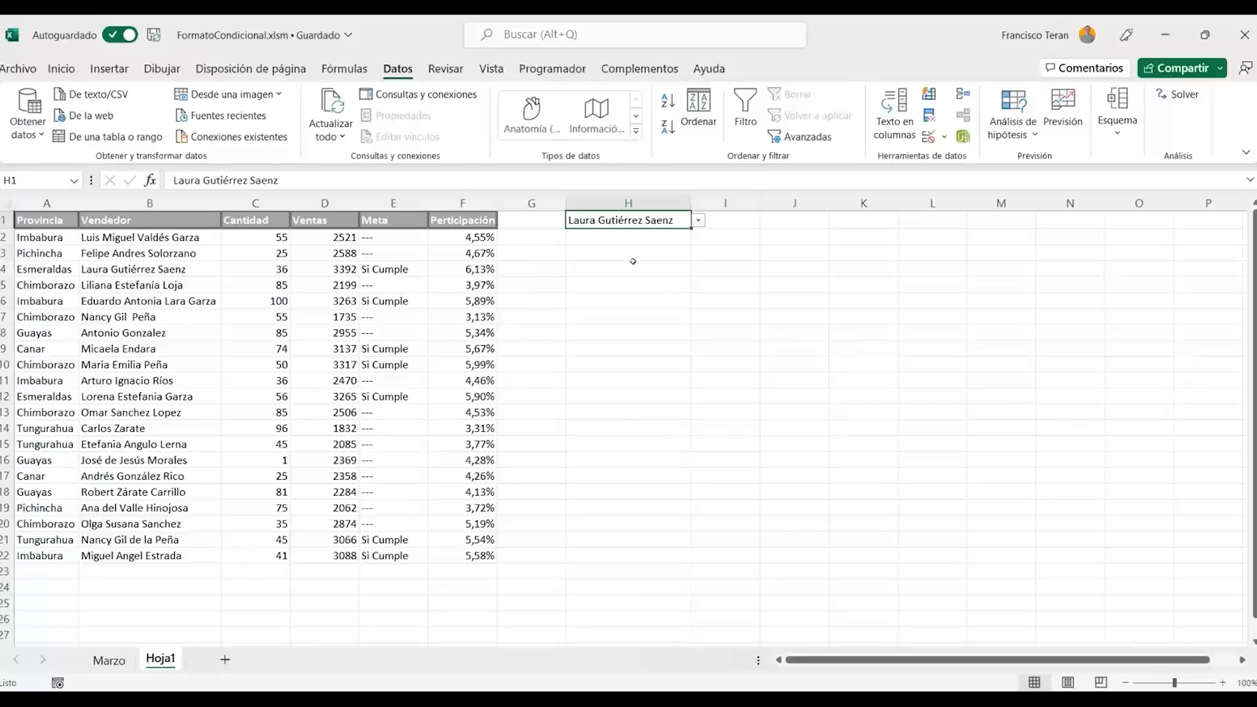
# Try further sellers from the H1 dropdown list, ending on the seller from row 7
pyautogui.click(698, 221)
pyautogui.press('Up')
pyautogui.press('Return')
pyautogui.click(697, 221)
pyautogui.click(608, 302)
# Examine several table records across columns A to F against the seller chosen in H1
pyautogui.click(39, 237)
pyautogui.hotkey('ctrl', 'shift', 'Right')
pyautogui.moveTo(73, 328); pyautogui.dragTo(484, 357)
pyautogui.moveTo(131, 412); pyautogui.dragTo(354, 413)
pyautogui.click(666, 219)
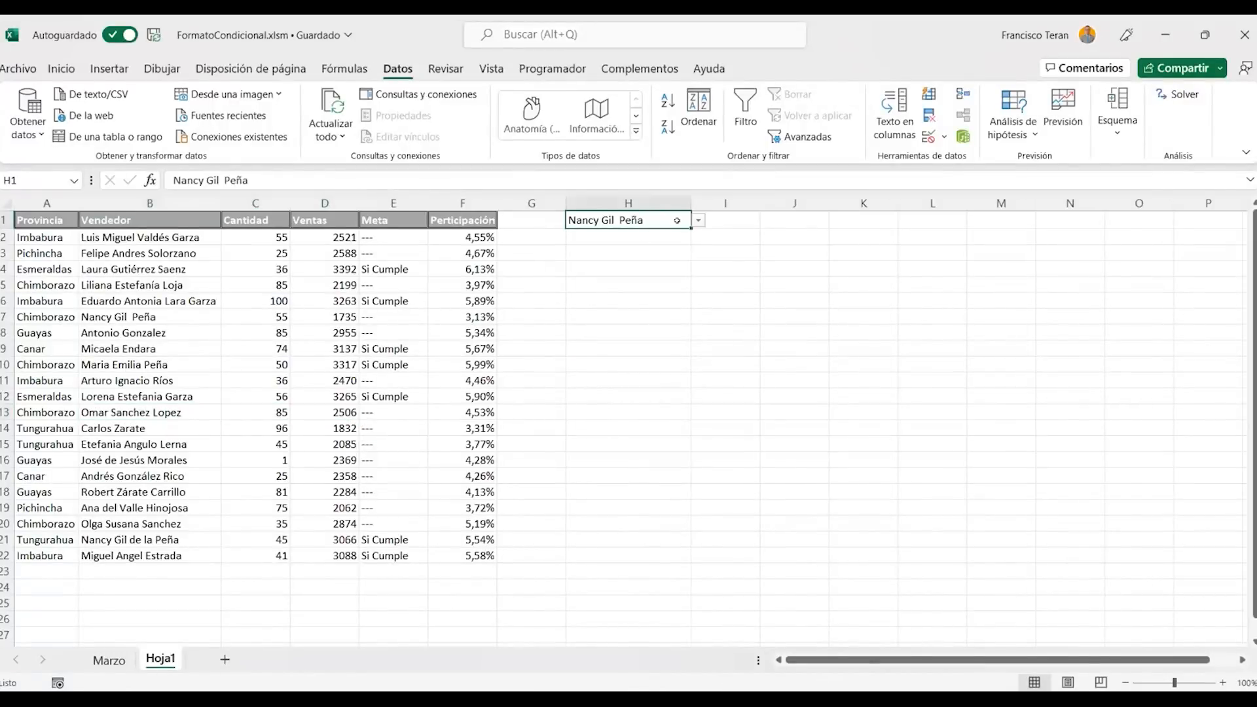
# Choose the seller from row 10 and then the seller from row 5 in the H1 dropdown list
pyautogui.hotkey('alt', 'Down')
pyautogui.press('Down')
pyautogui.press('Down')
pyautogui.press('Down')
pyautogui.press('Return')
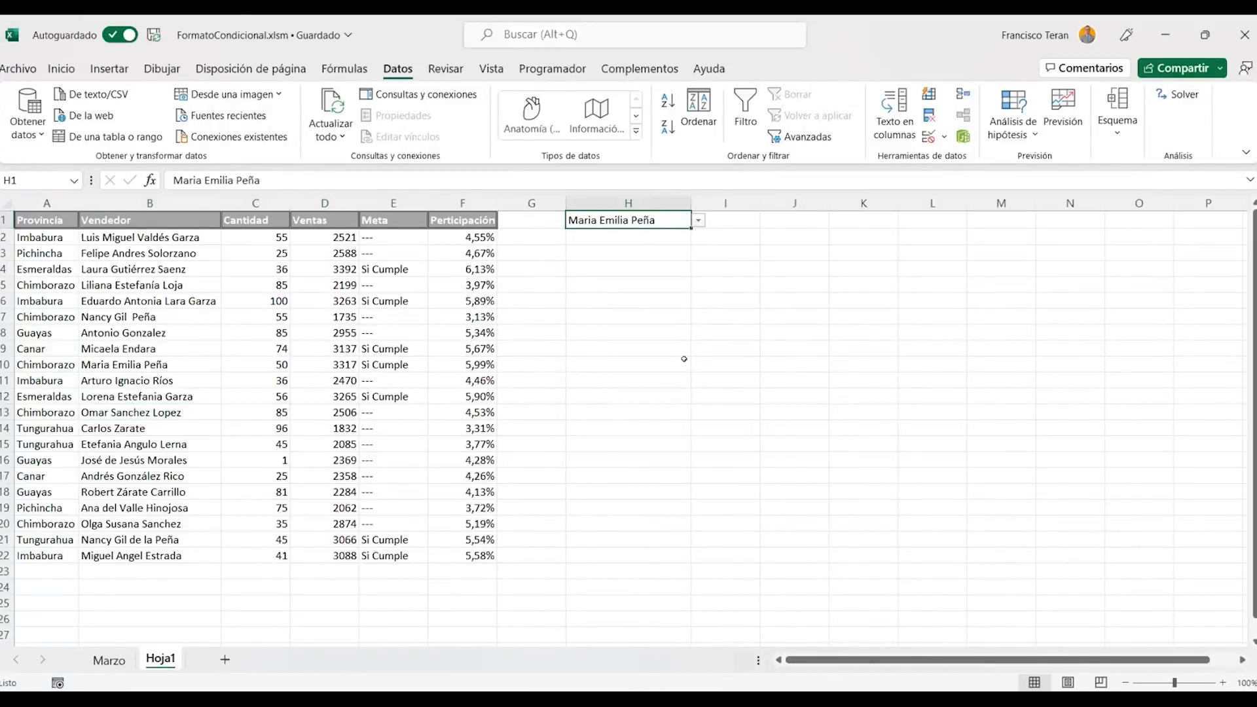
pyautogui.click(699, 223)
pyautogui.click(615, 281)
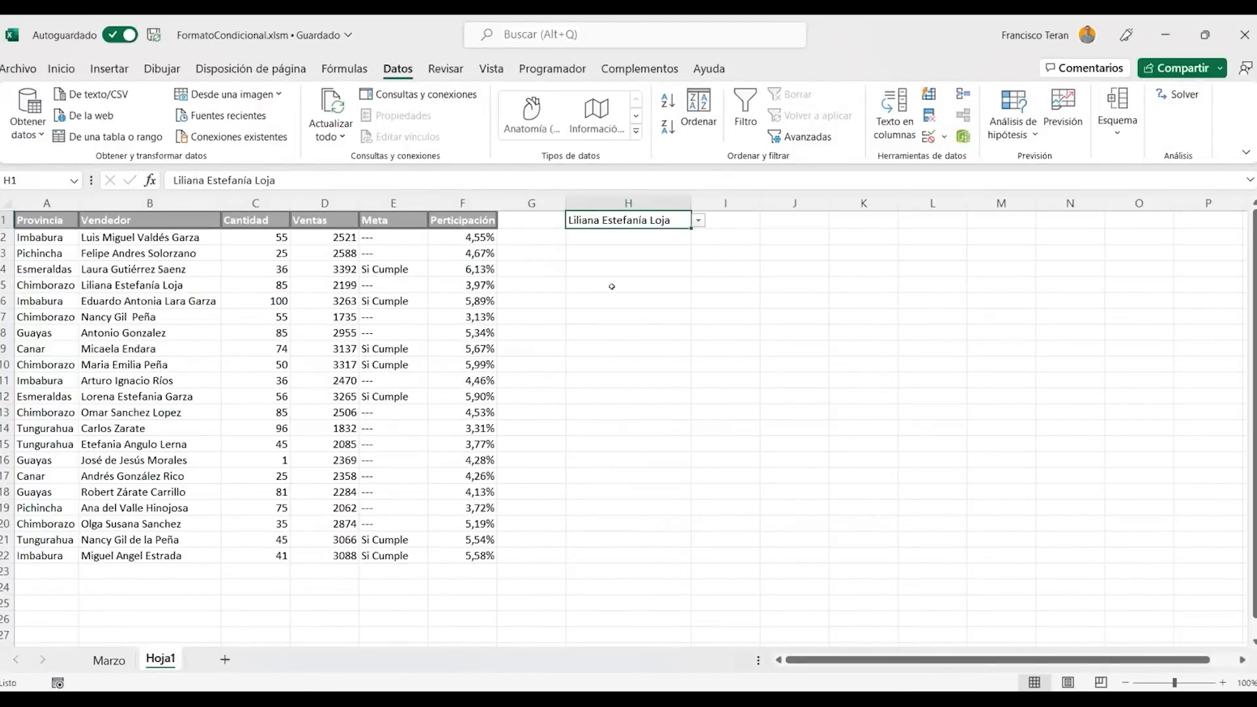
# Examine the record in A5:F5 for the seller chosen in H1, and the Vendedor names in B2:B22
pyautogui.moveTo(21, 285); pyautogui.dragTo(450, 288)
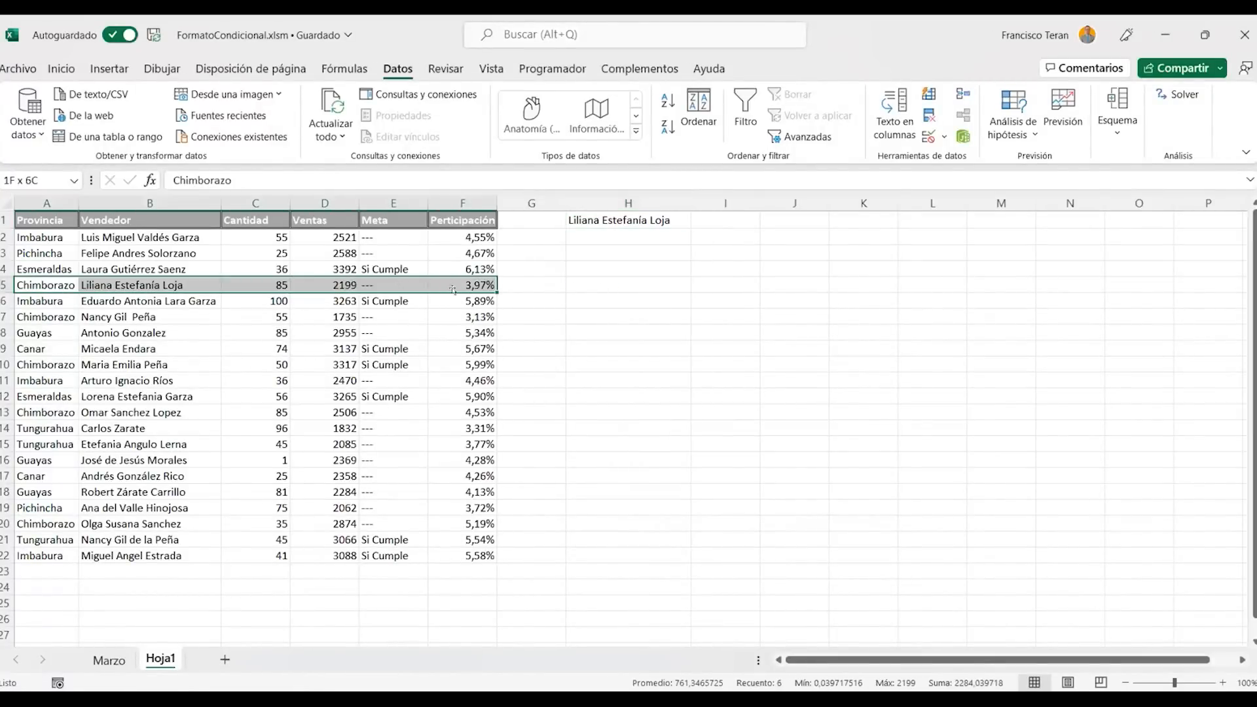
pyautogui.click(115, 283)
pyautogui.moveTo(39, 283); pyautogui.dragTo(470, 278)
pyautogui.click(613, 216)
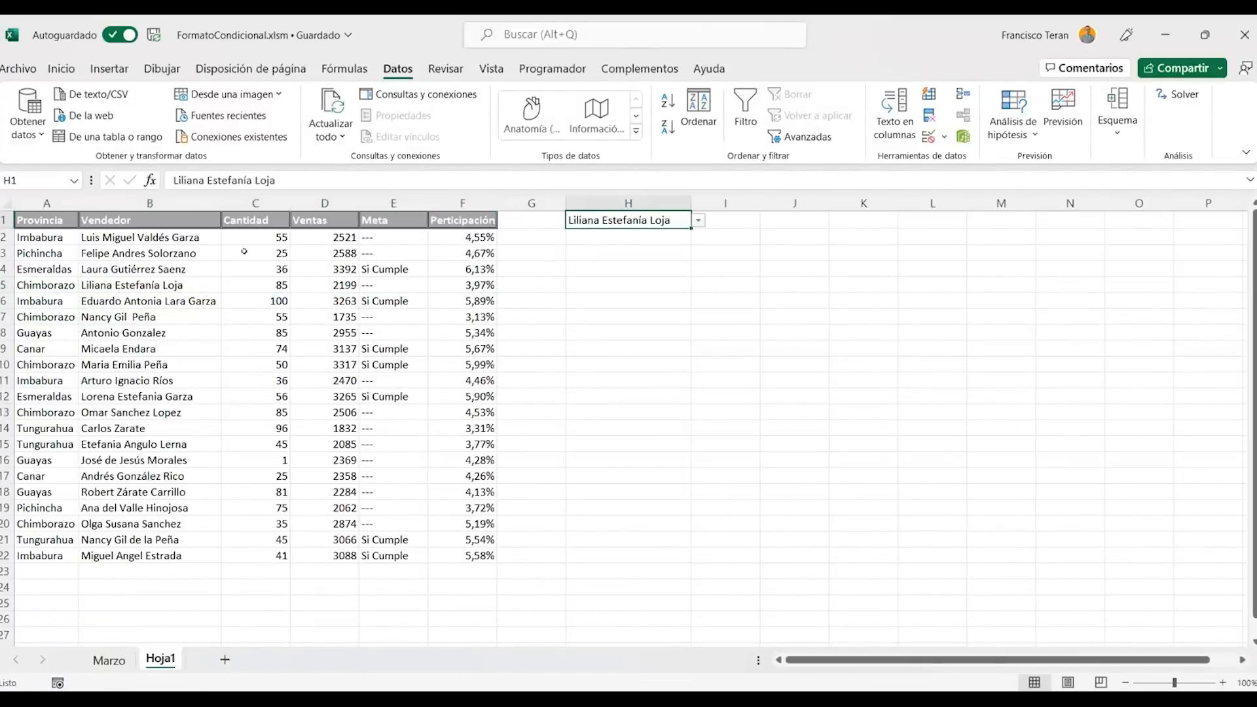
pyautogui.moveTo(171, 233); pyautogui.dragTo(159, 553)
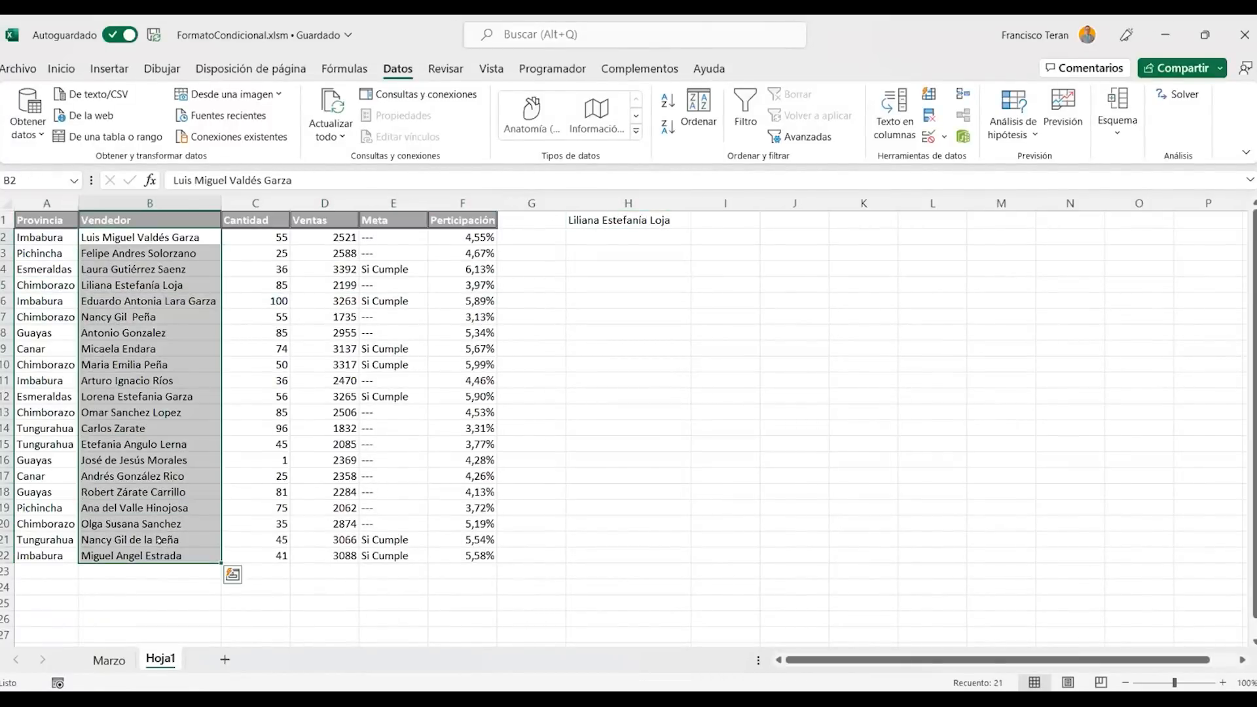
pyautogui.click(157, 427)
pyautogui.moveTo(39, 233); pyautogui.dragTo(450, 548)
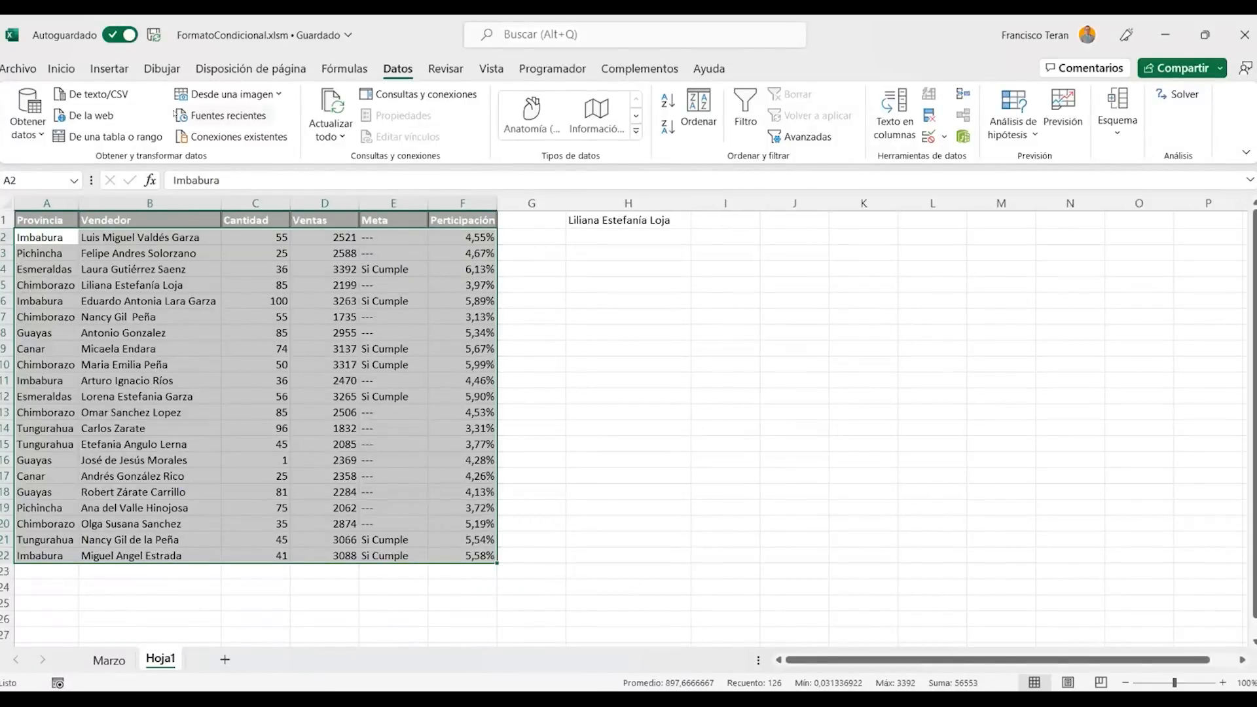
pyautogui.click(61, 68)
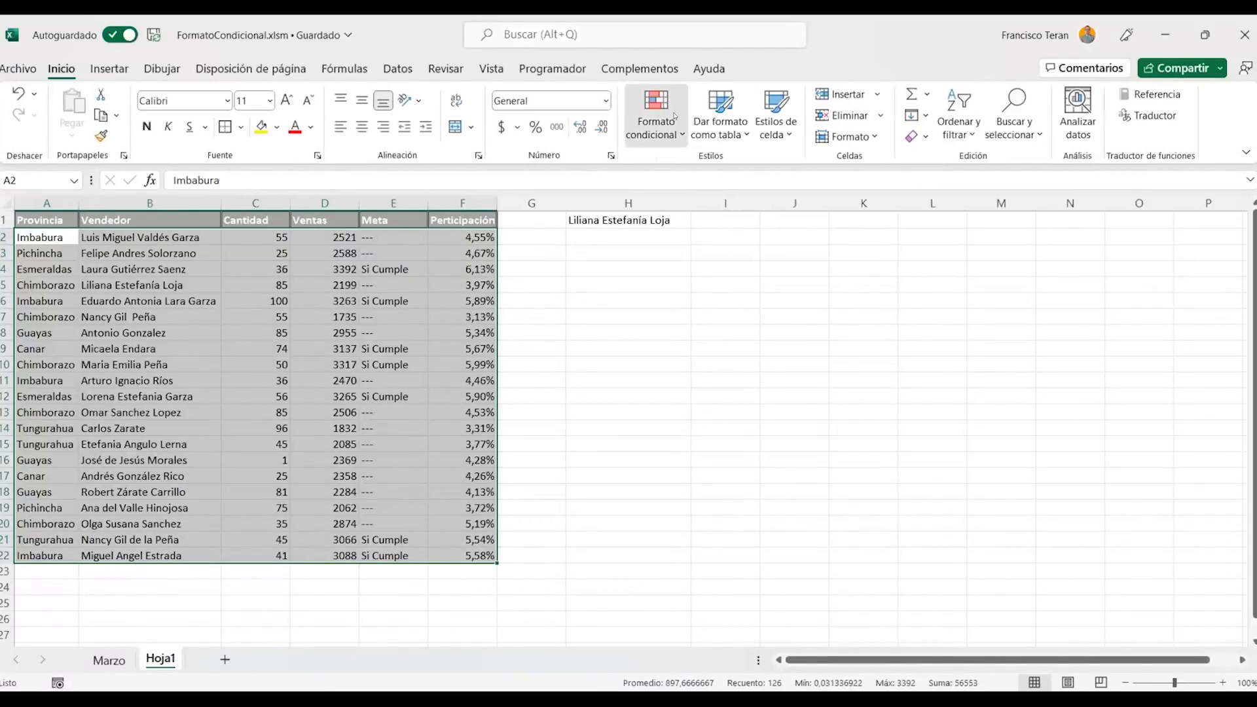
pyautogui.click(651, 125)
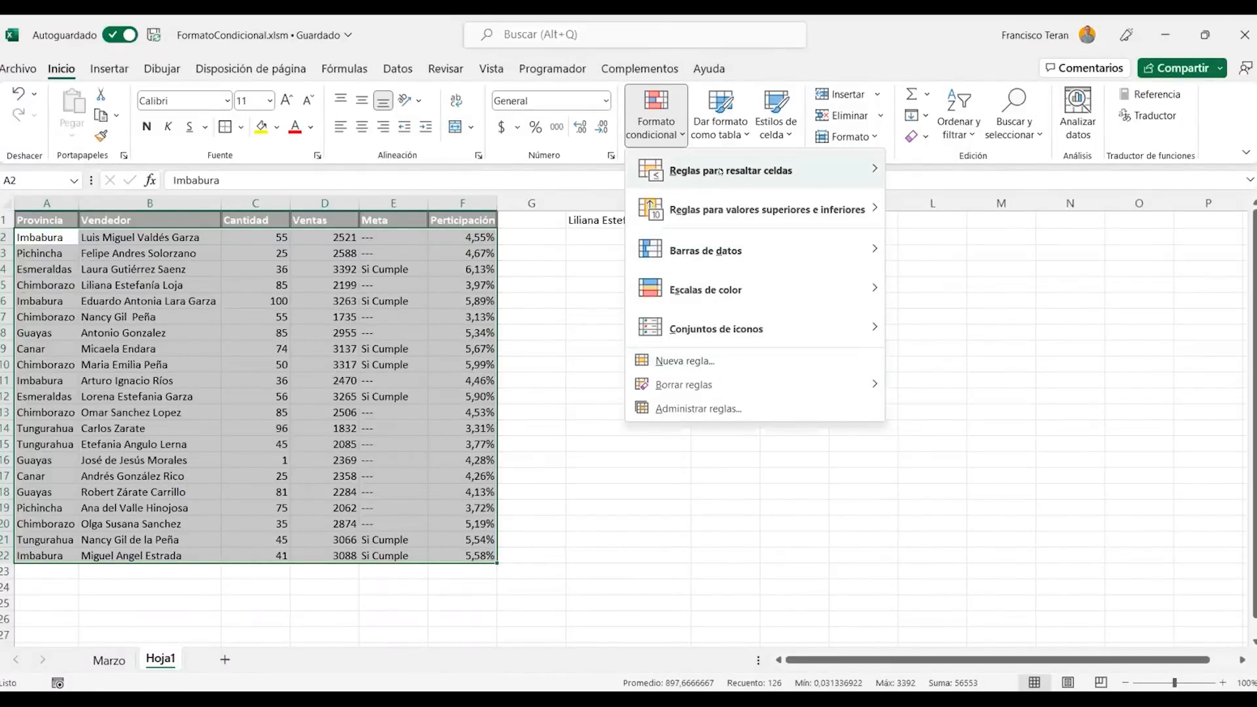
pyautogui.moveTo(726, 173)
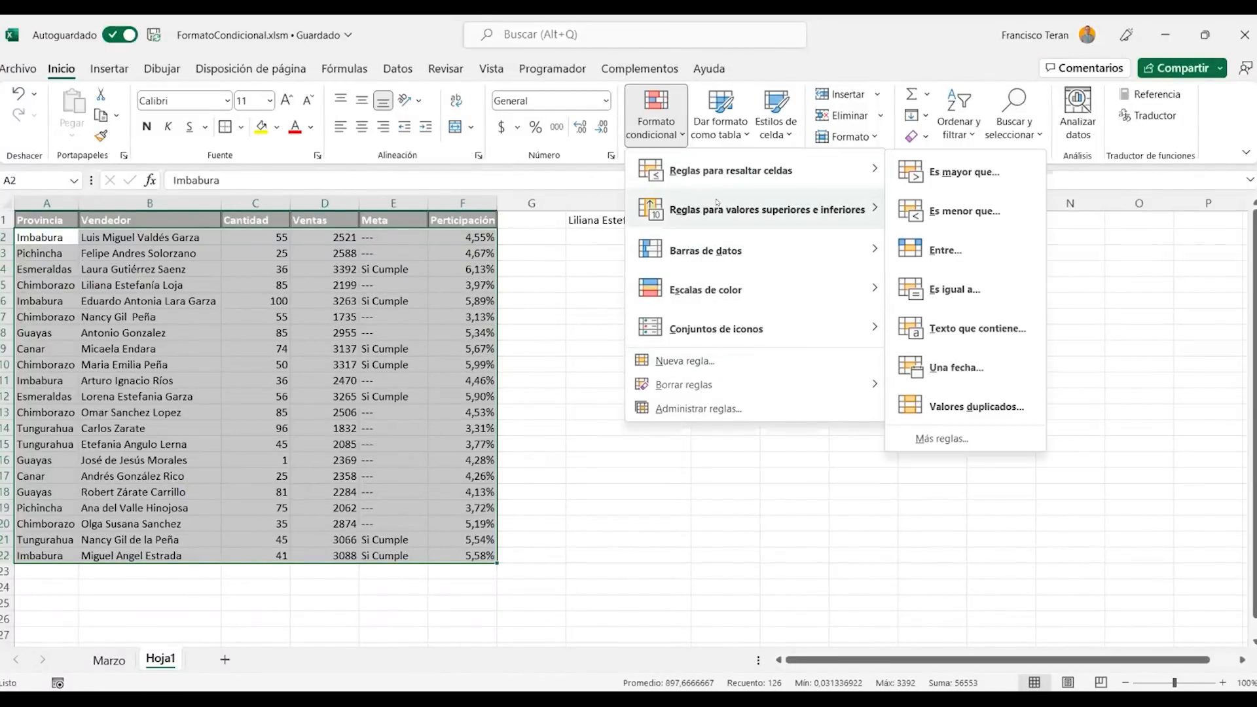
pyautogui.moveTo(719, 210)
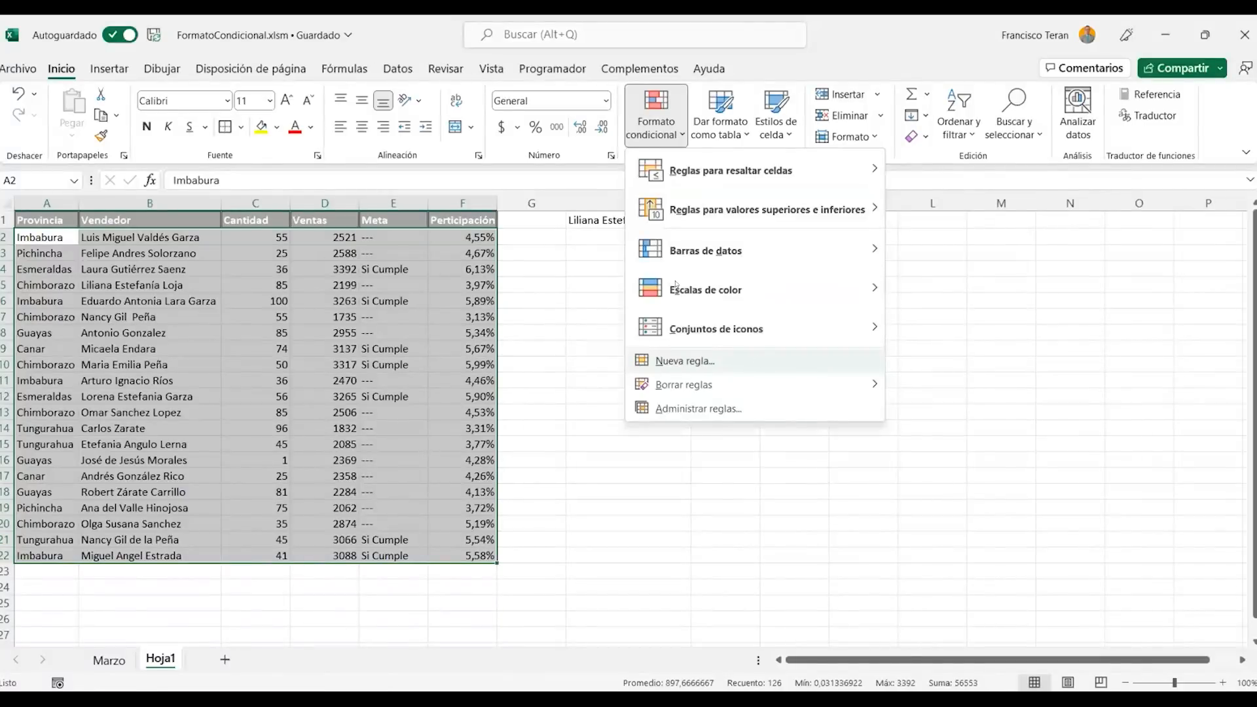
pyautogui.press('Return')
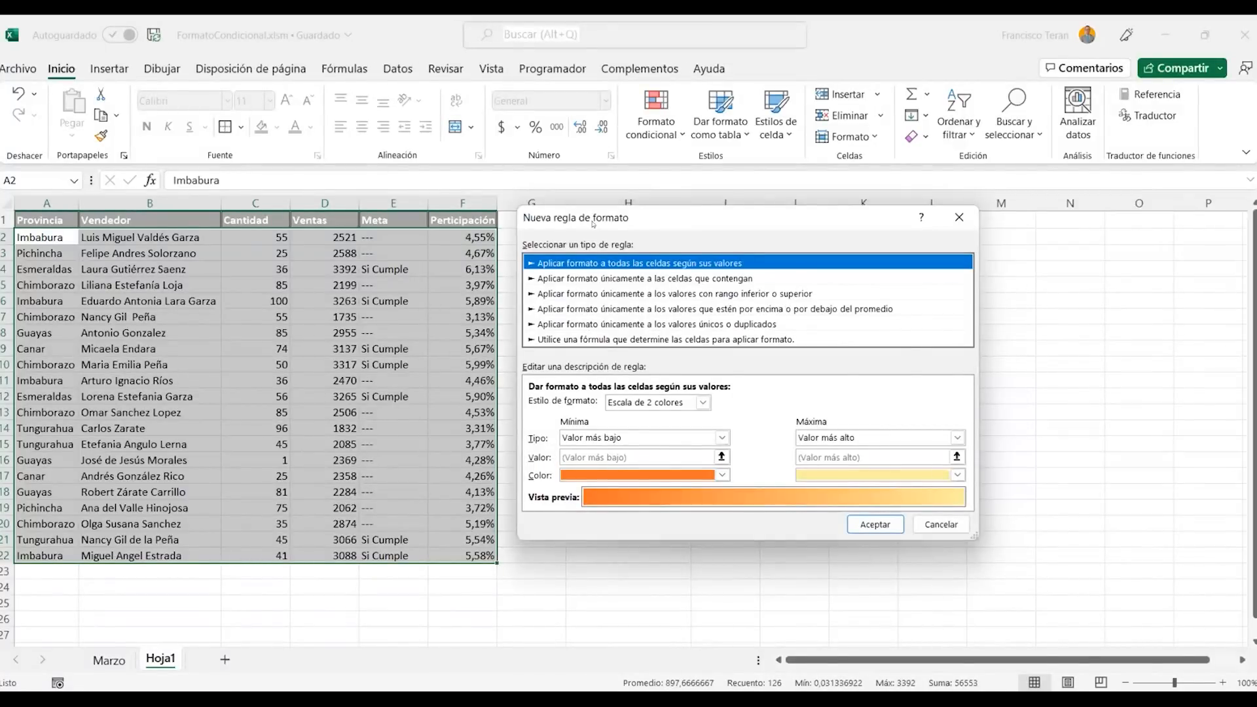
pyautogui.moveTo(619, 242); pyautogui.dragTo(605, 275)
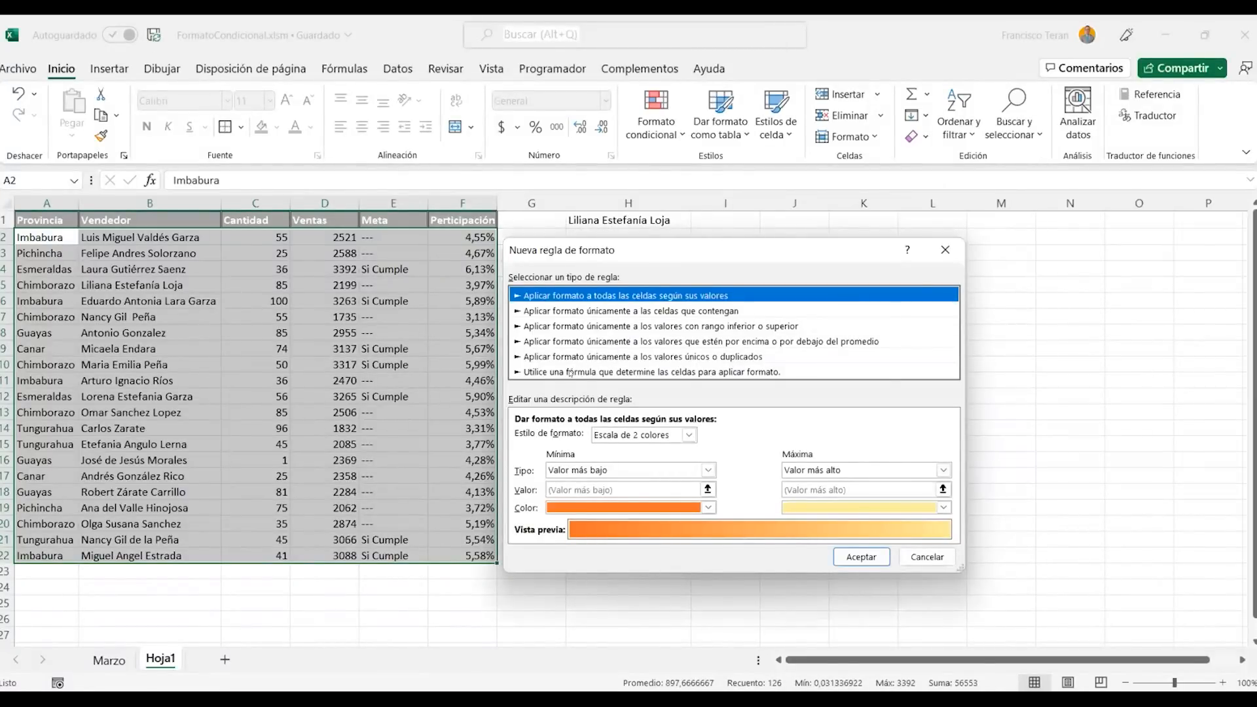
pyautogui.click(567, 372)
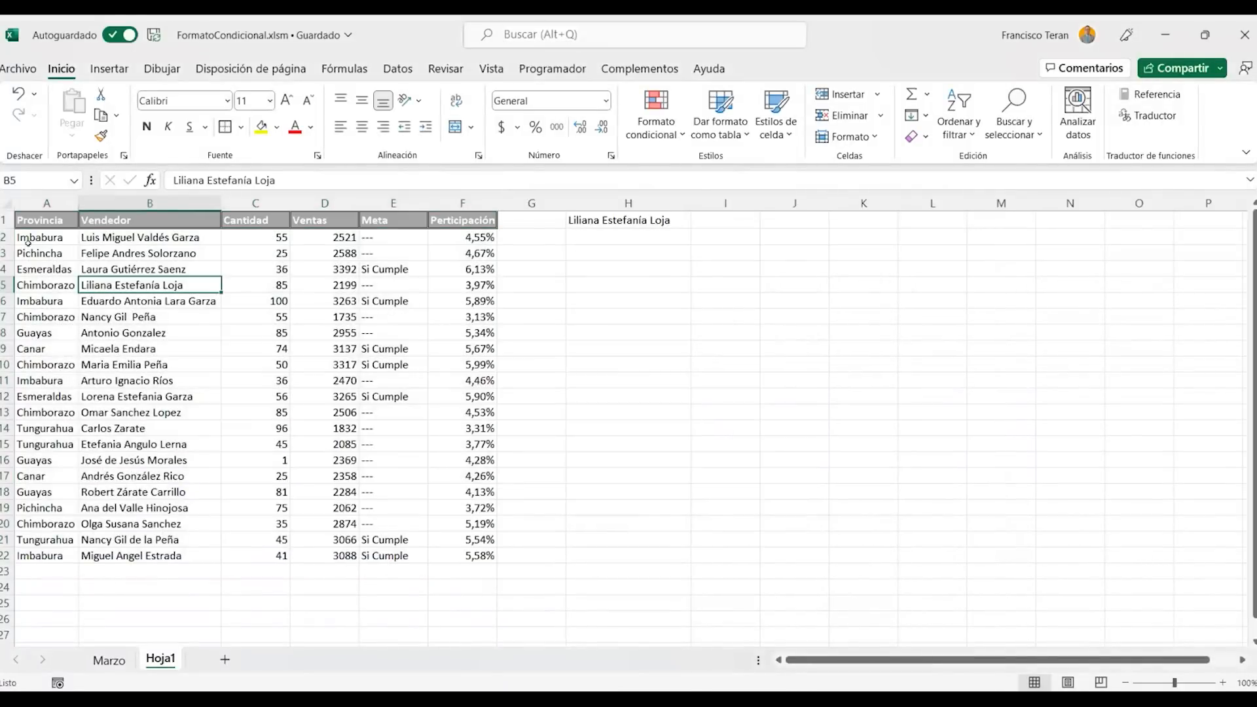
# Review the first record in A2:F2 and choose the seller from row 10 in the H1 dropdown list
pyautogui.moveTo(27, 235); pyautogui.dragTo(452, 235)
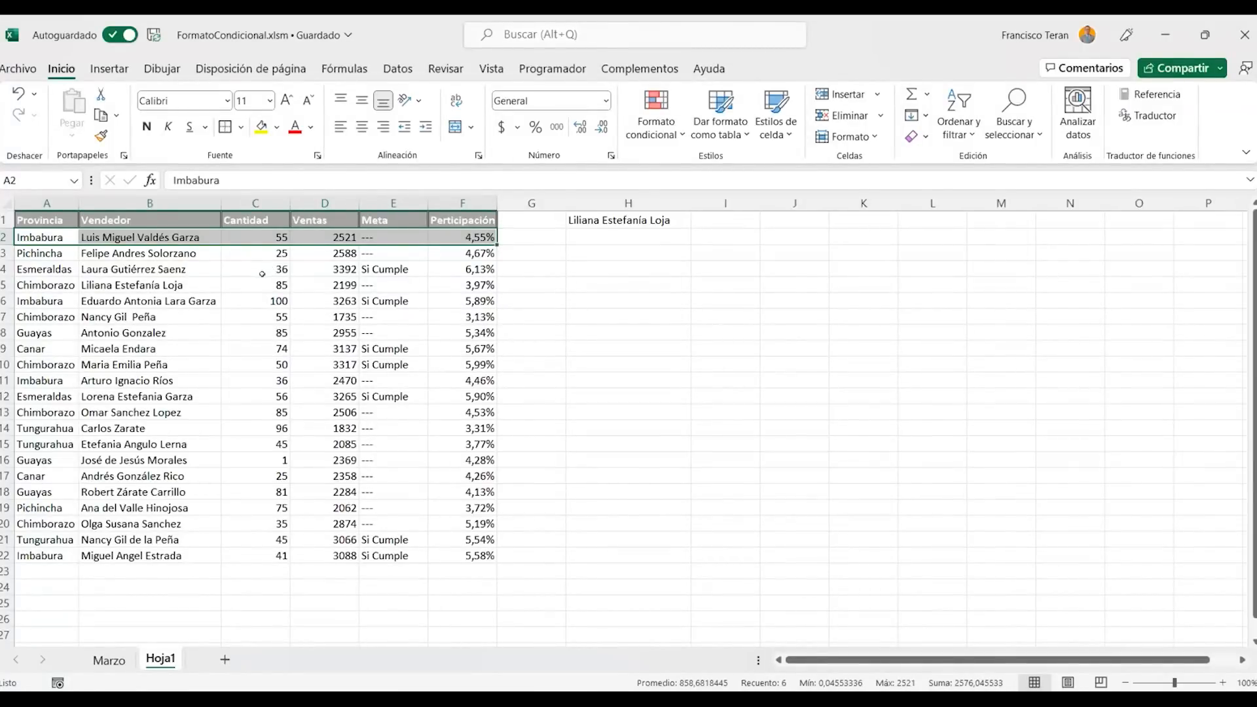
pyautogui.click(684, 222)
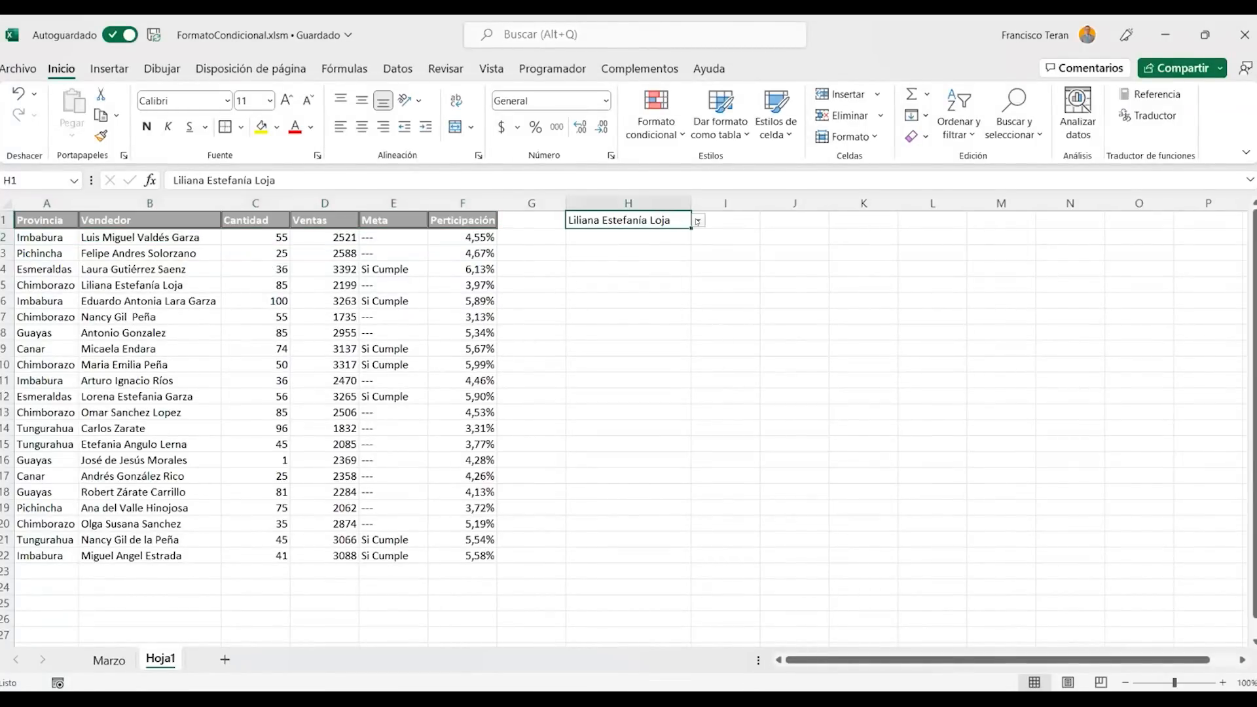
pyautogui.click(697, 221)
pyautogui.click(614, 344)
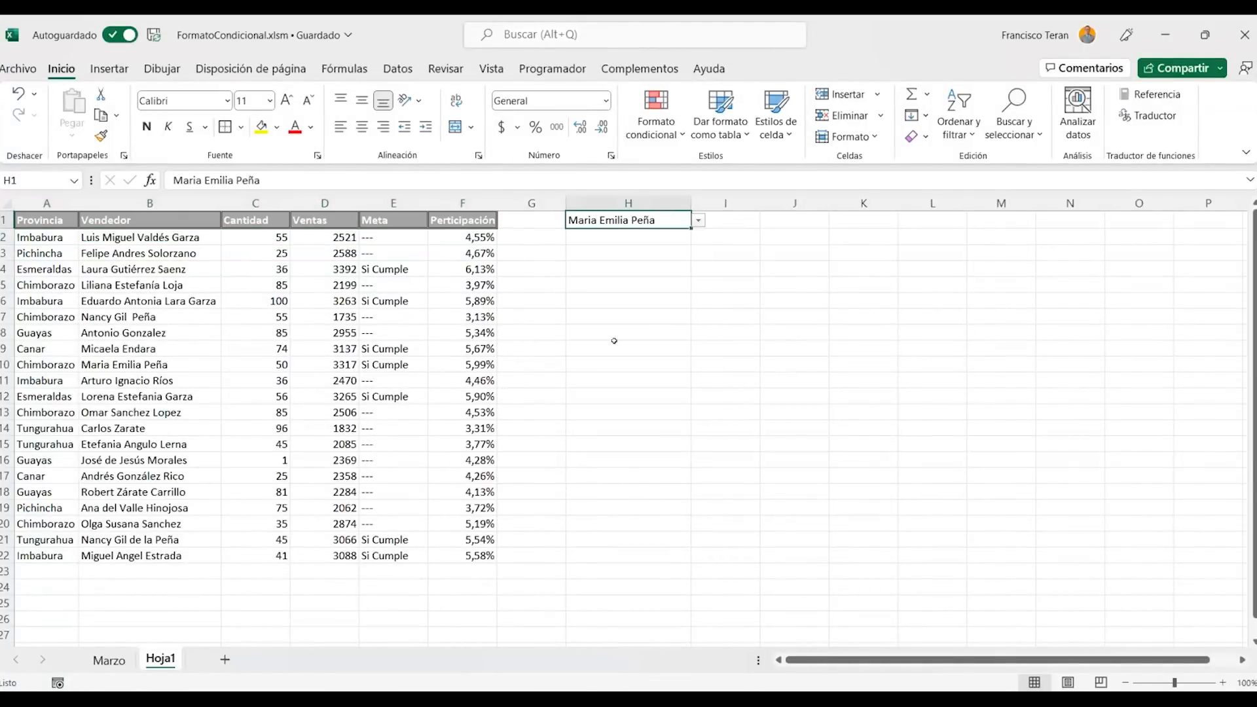
# Start a new conditional formatting rule for A2:F22 that uses a formula to determine which cells to format
pyautogui.moveTo(38, 239); pyautogui.dragTo(483, 557)
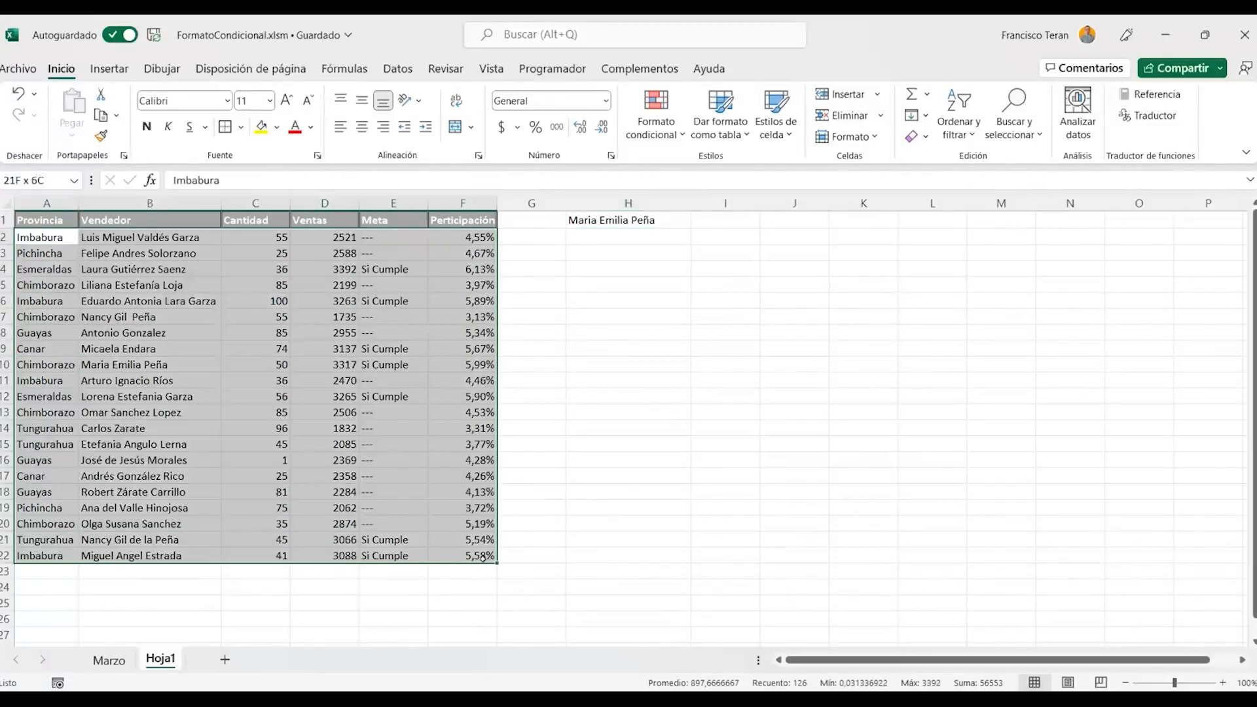
pyautogui.click(655, 118)
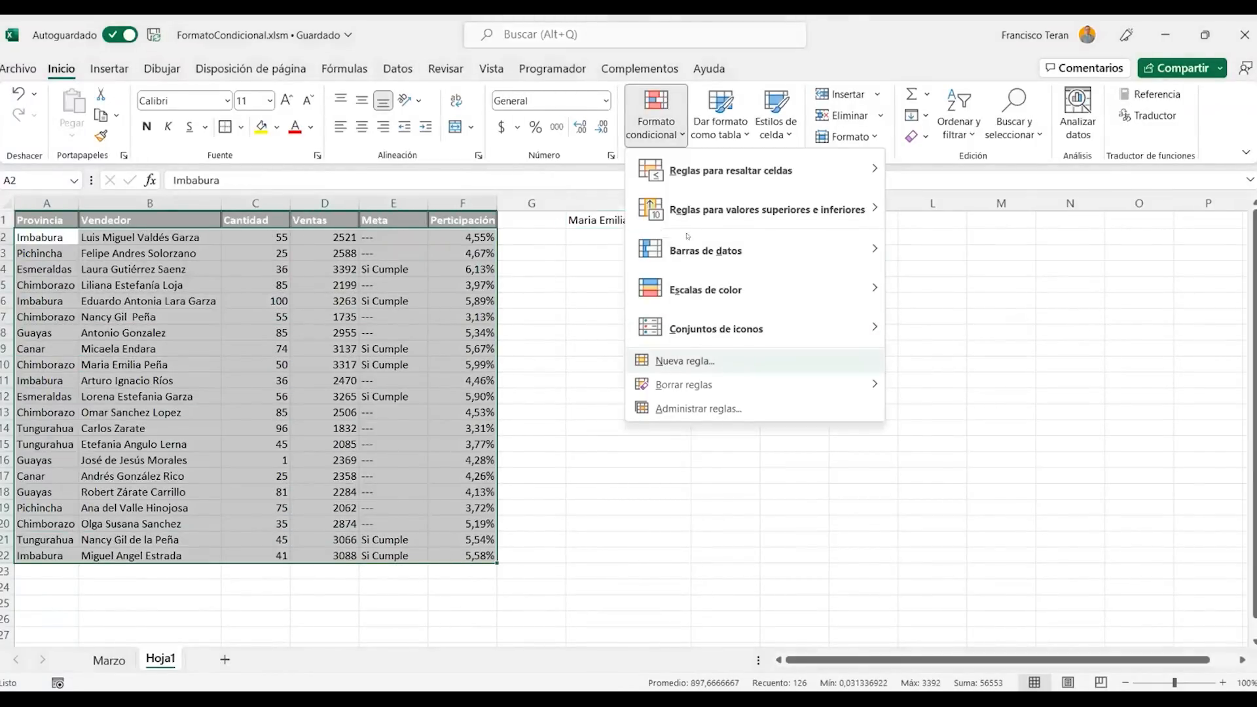
pyautogui.click(651, 366)
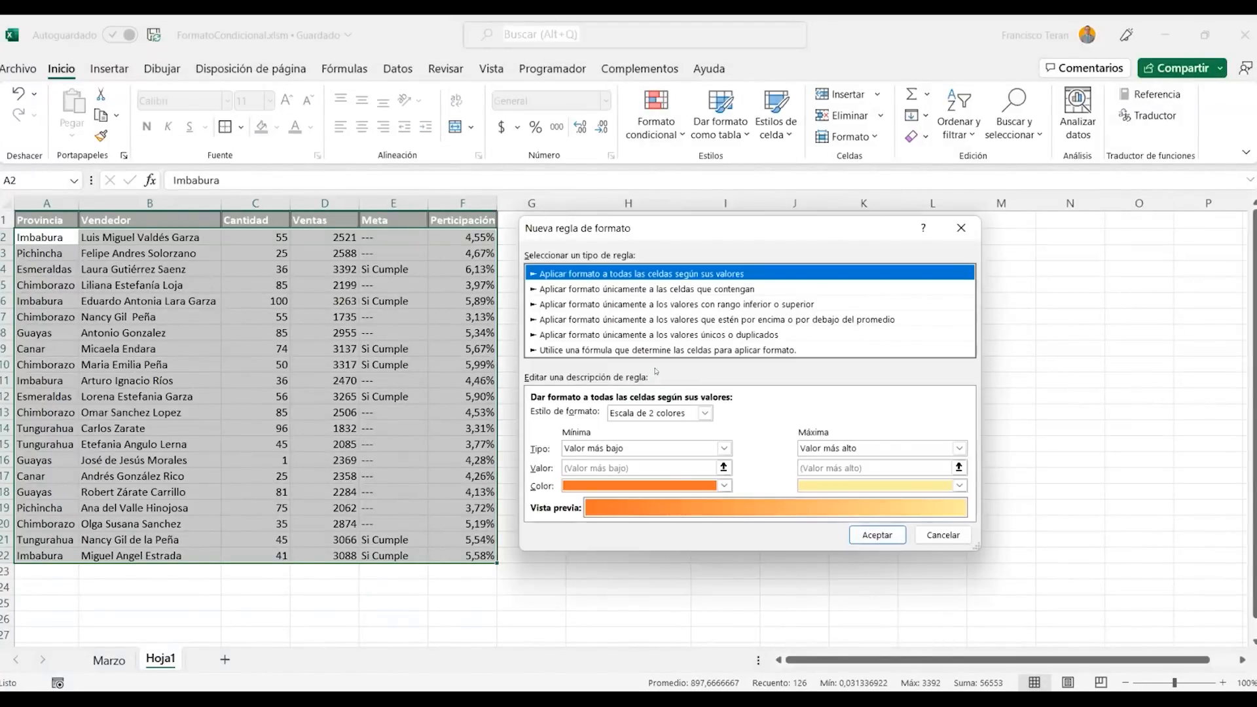
pyautogui.click(585, 350)
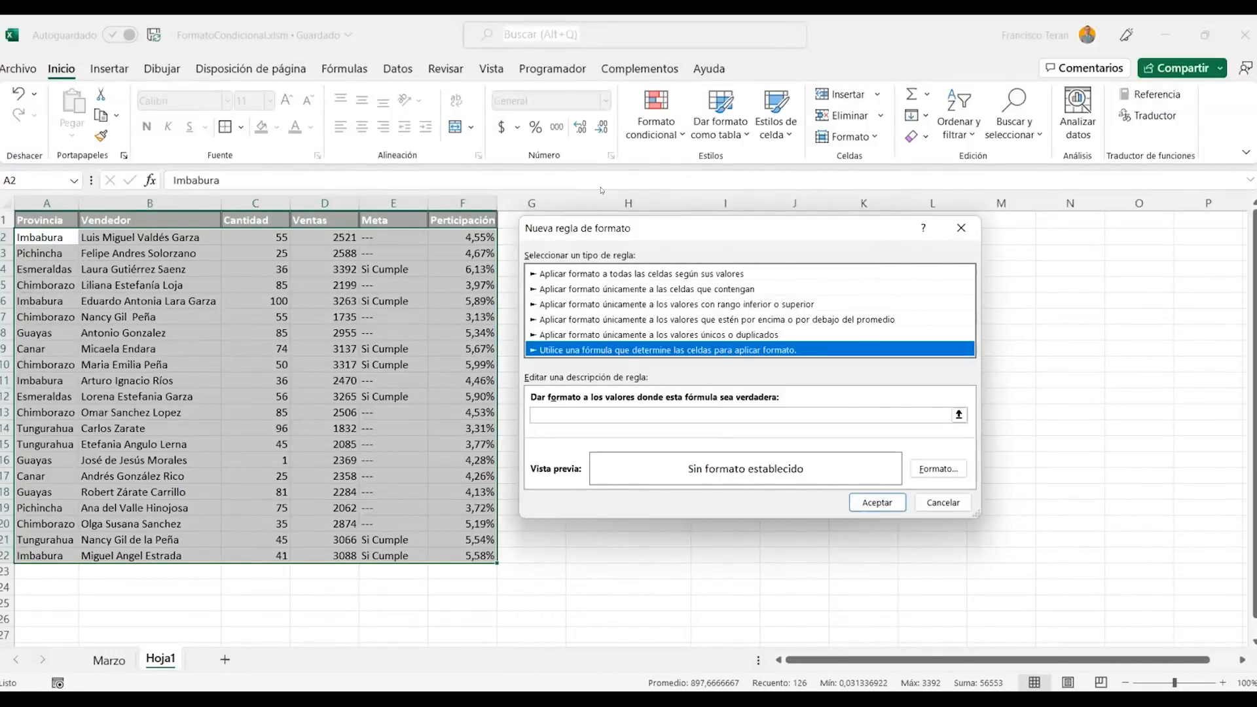
# Enter =$B$2=$H$1 as the rule's formula, comparing the first Vendedor cell with the seller chosen in H1
pyautogui.click(542, 442)
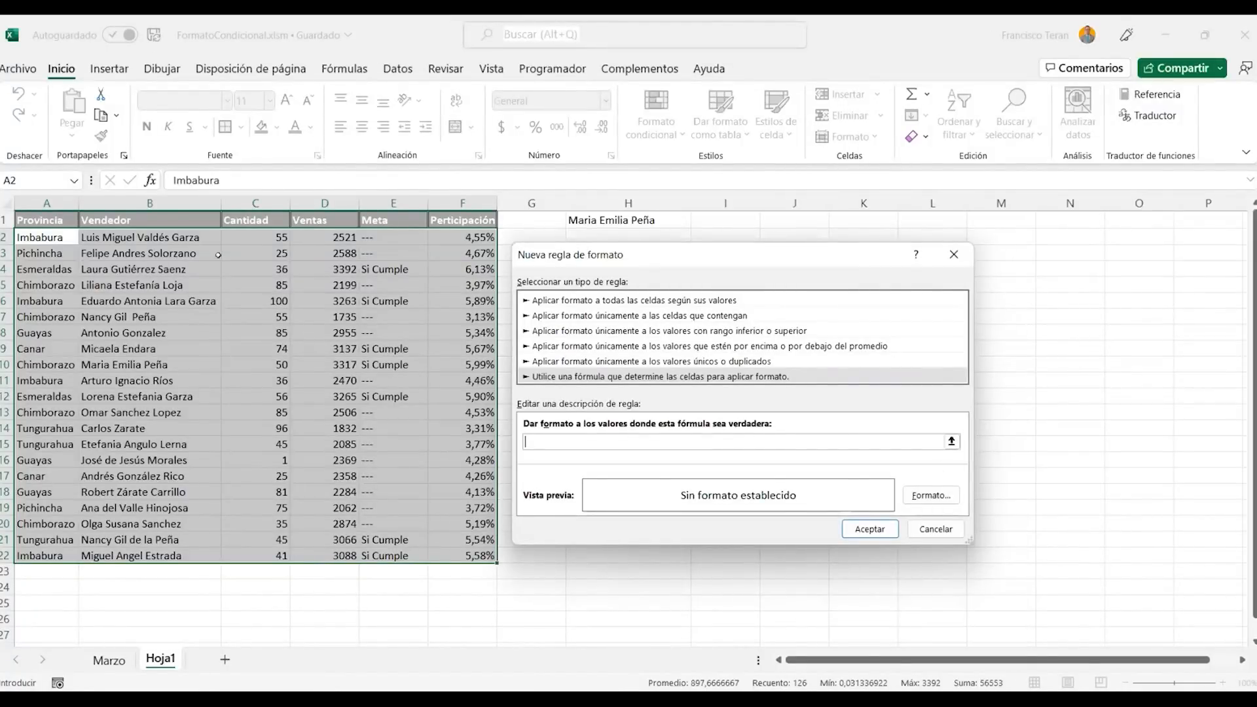
pyautogui.click(170, 234)
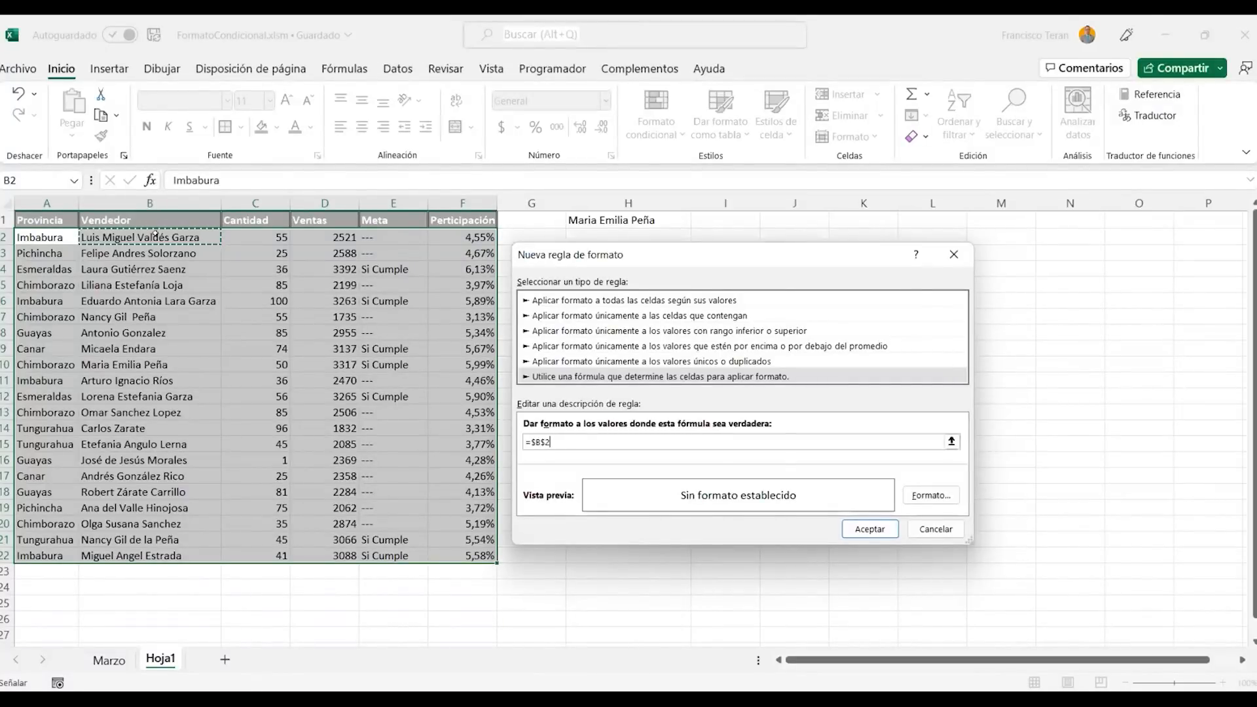
pyautogui.write('=')
pyautogui.click(656, 213)
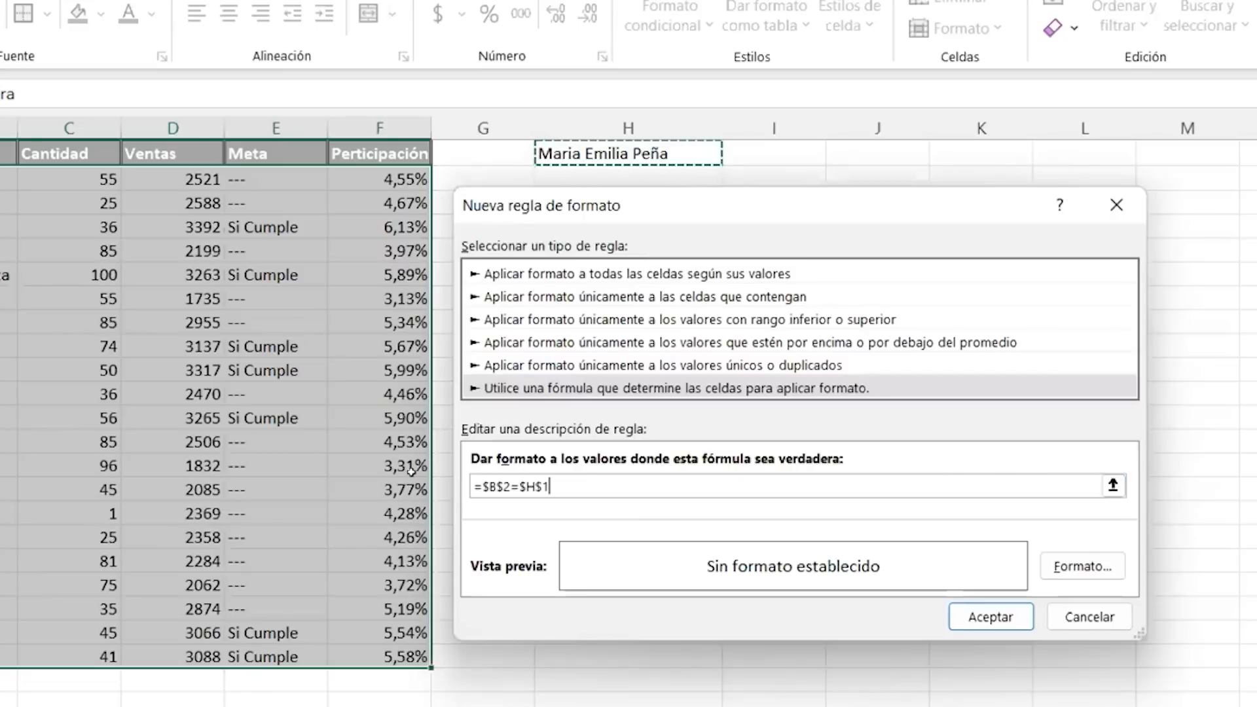
pyautogui.click(498, 487)
pyautogui.click(481, 485)
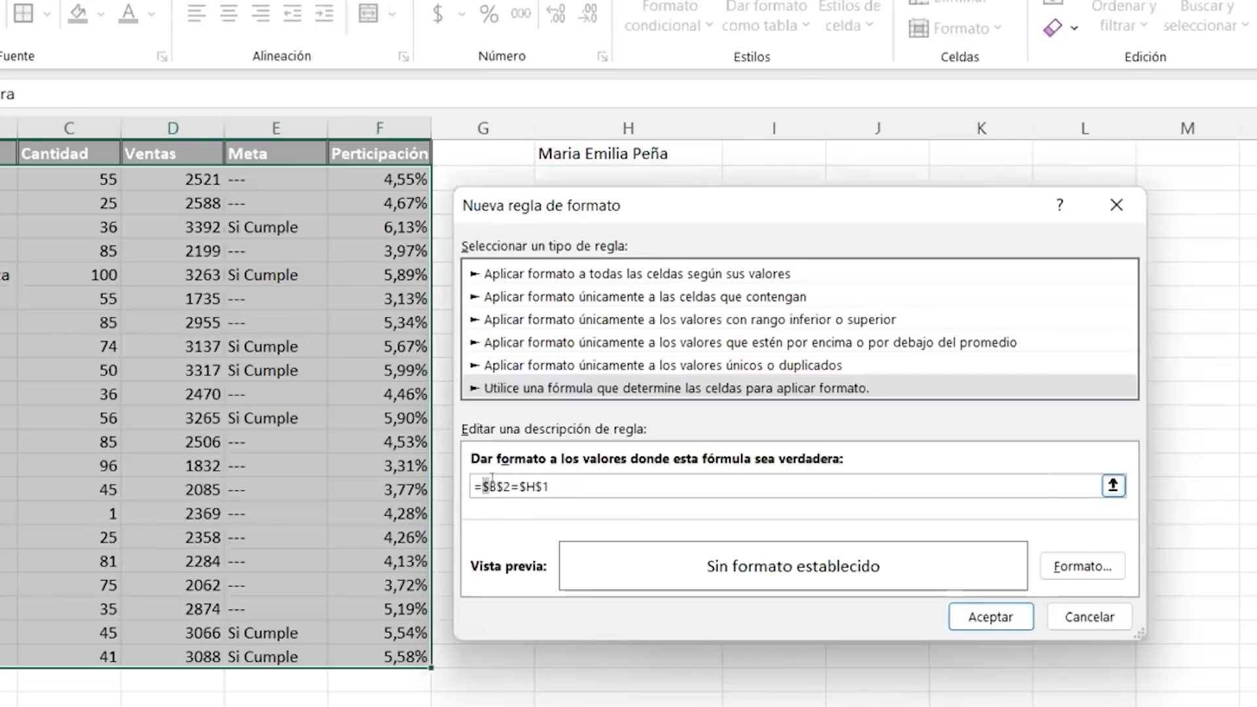
pyautogui.moveTo(511, 485); pyautogui.dragTo(550, 486)
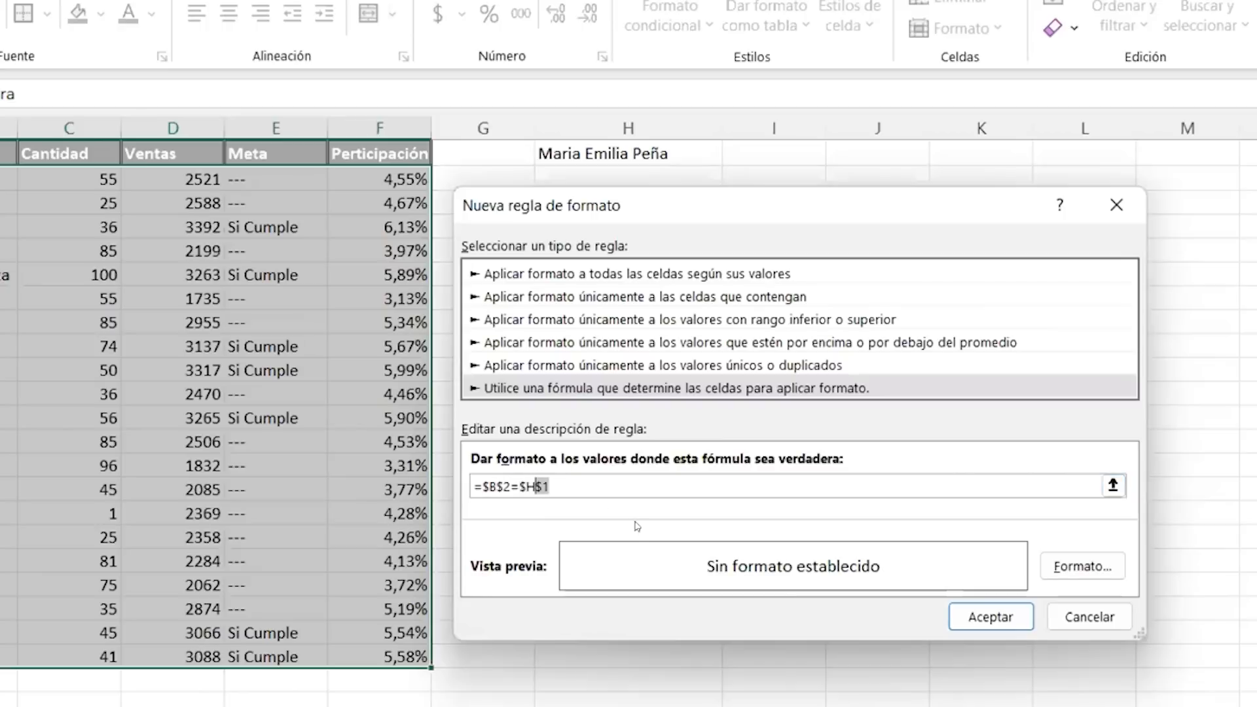
pyautogui.click(557, 481)
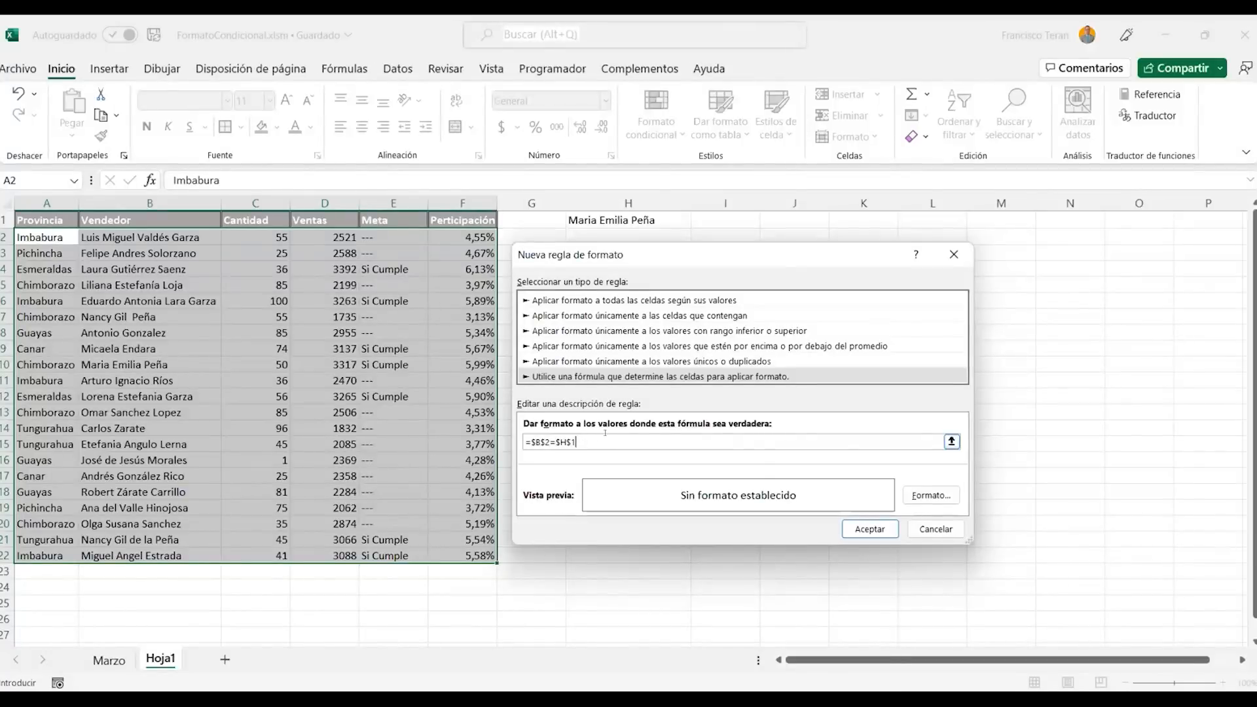
# Give the rule a dark blue fill with bold white text and apply it to the table
pyautogui.click(928, 497)
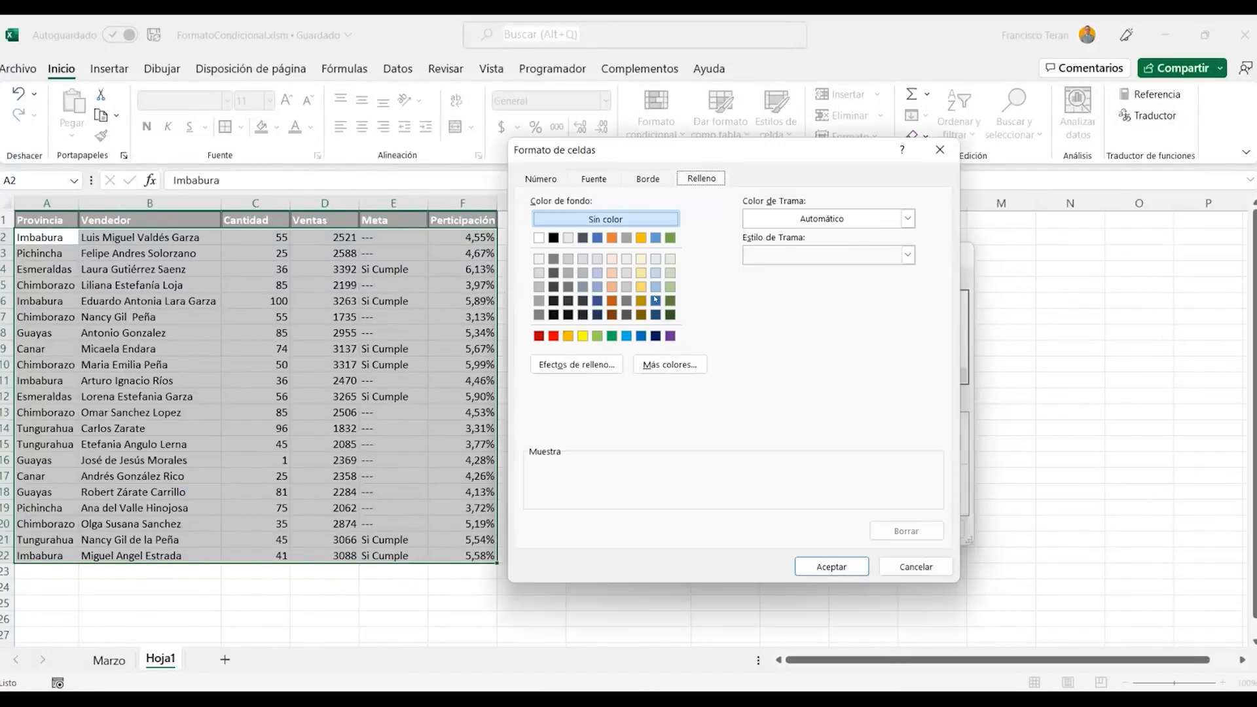
pyautogui.click(655, 300)
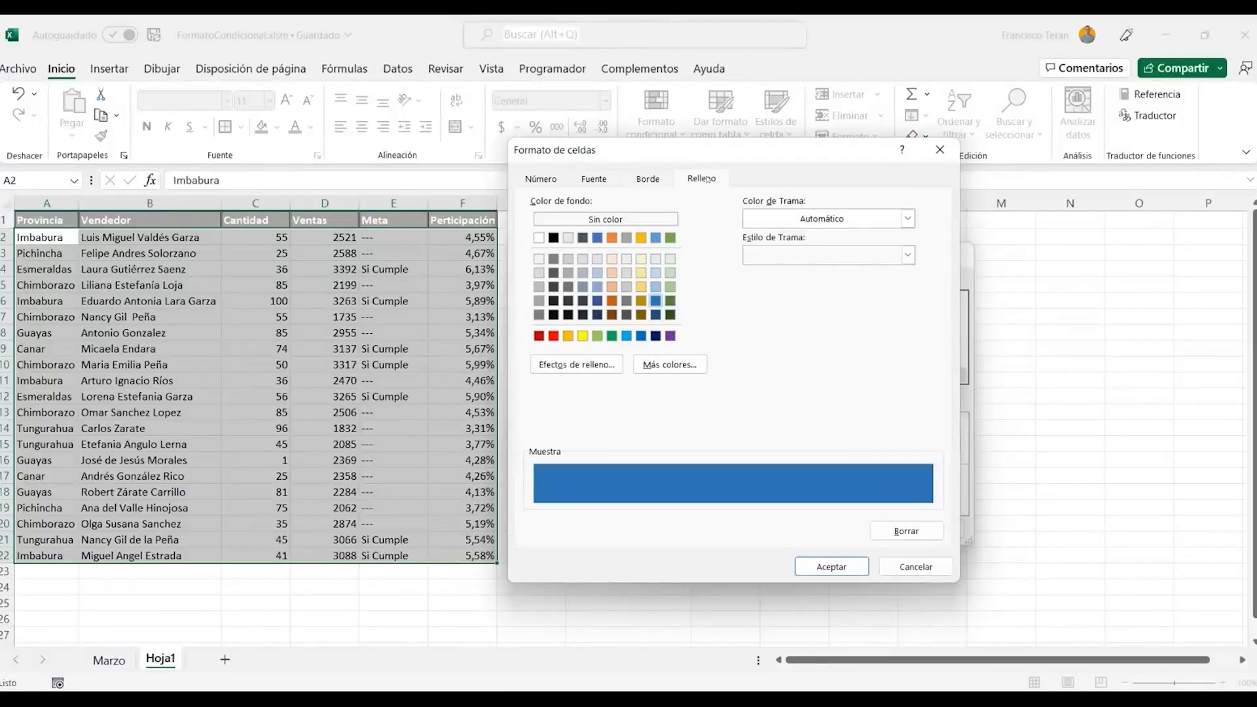
pyautogui.click(644, 180)
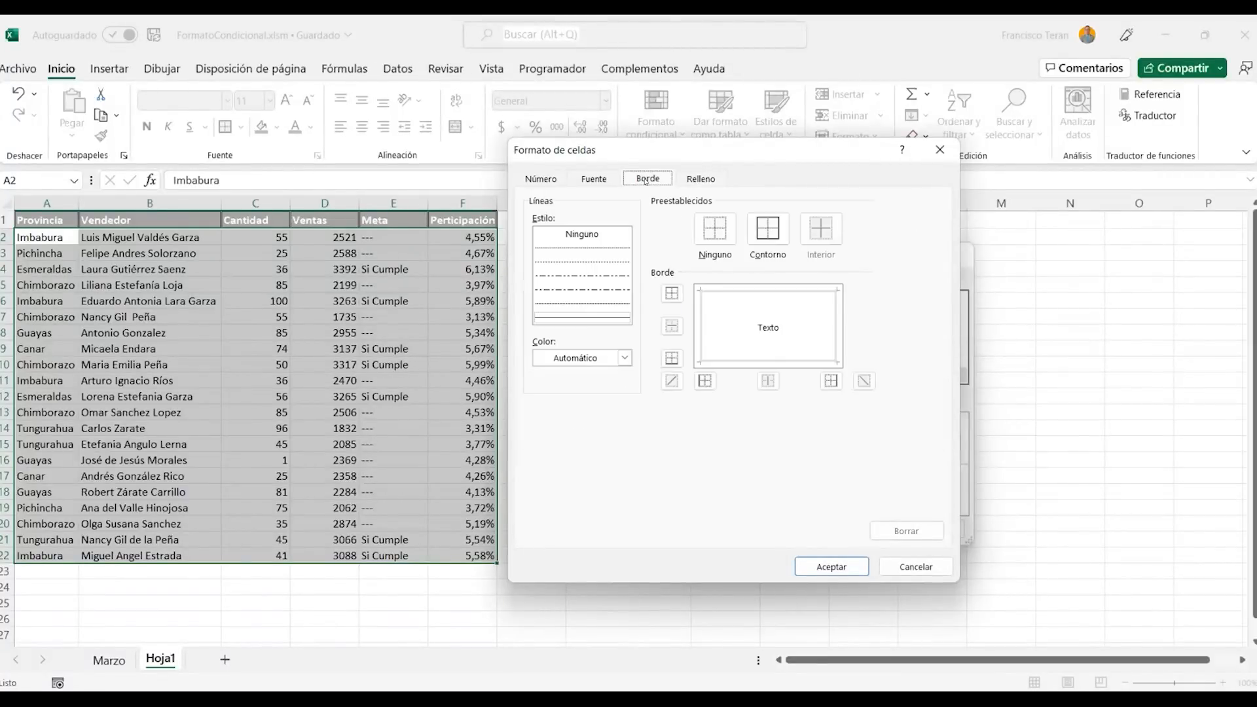
pyautogui.click(607, 180)
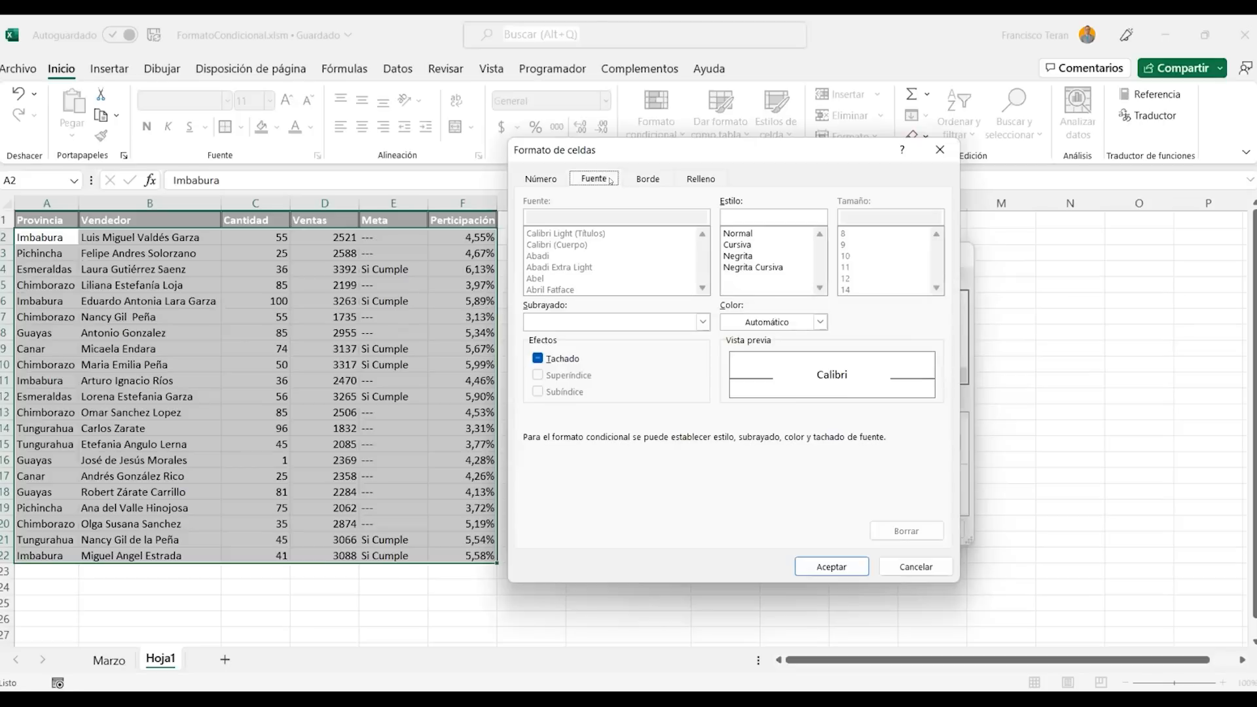
pyautogui.click(737, 255)
pyautogui.click(820, 321)
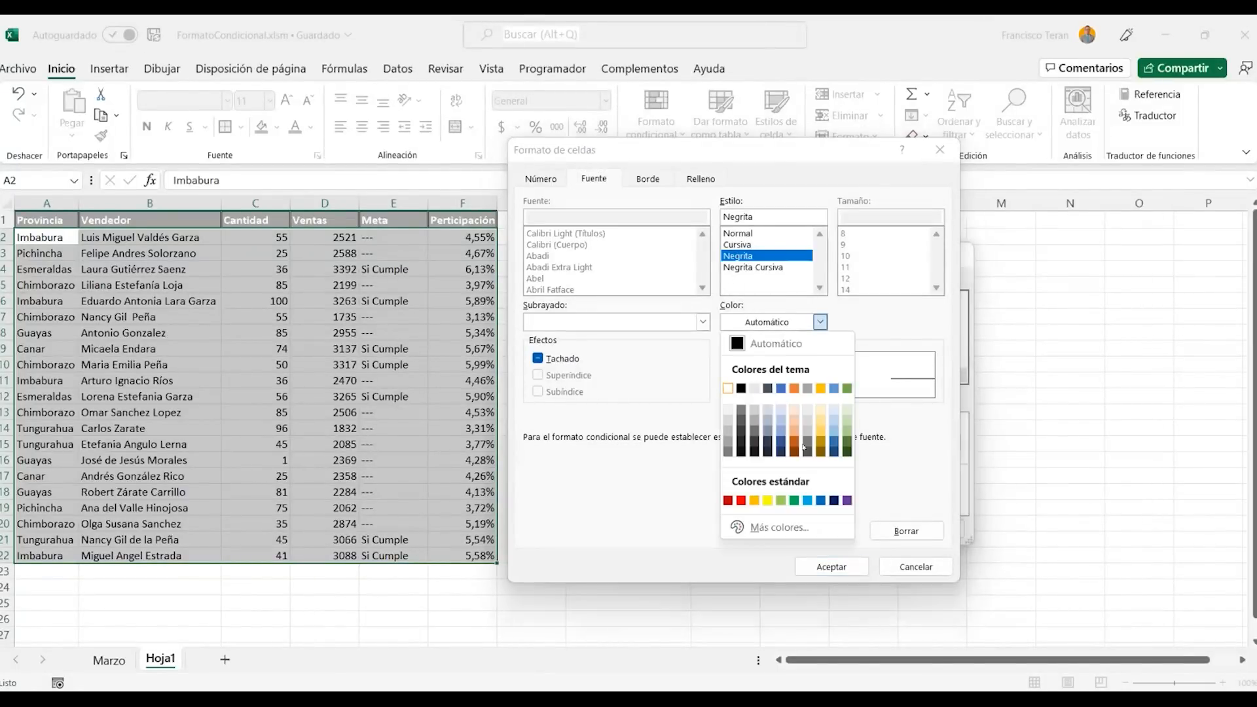
pyautogui.click(804, 447)
pyautogui.click(831, 566)
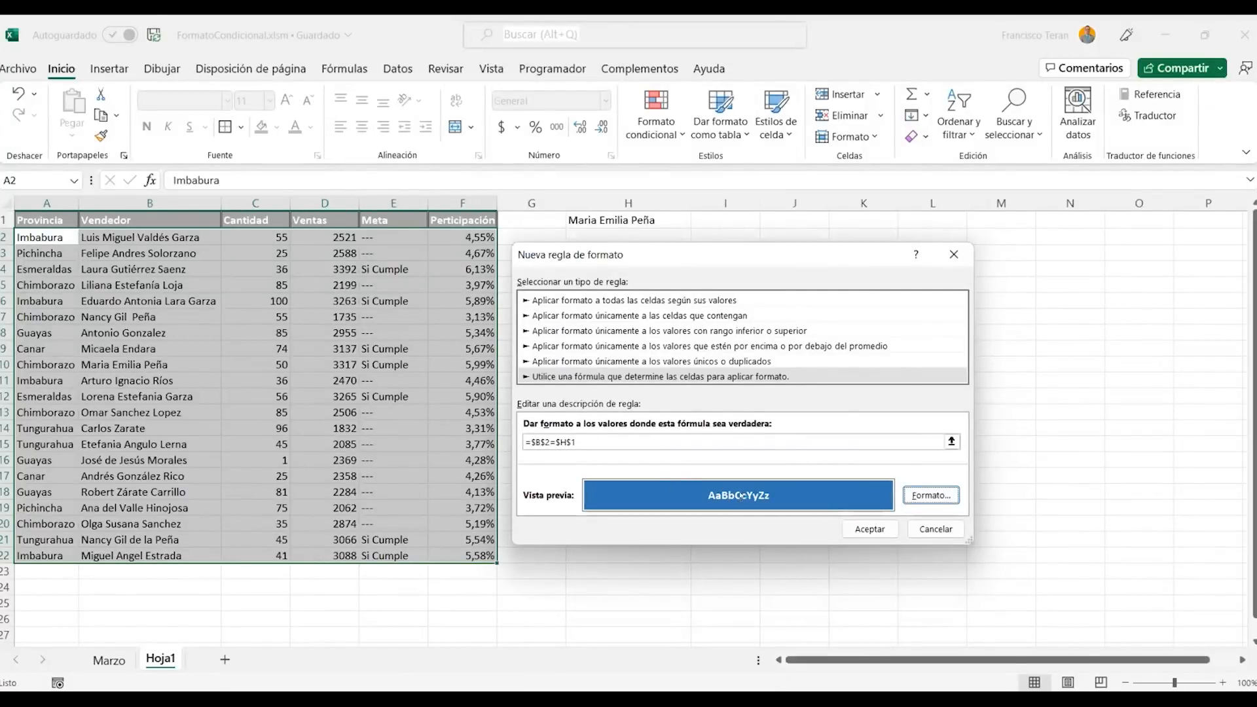
pyautogui.click(589, 443)
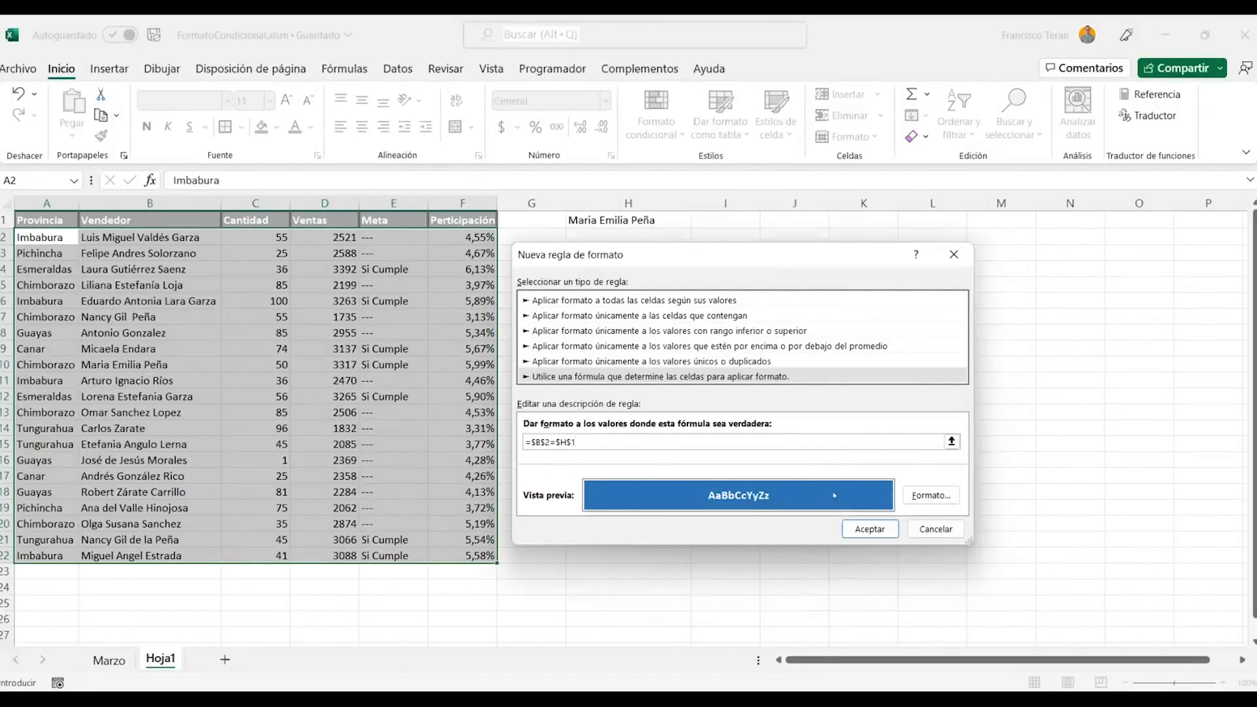
pyautogui.click(864, 528)
pyautogui.click(337, 331)
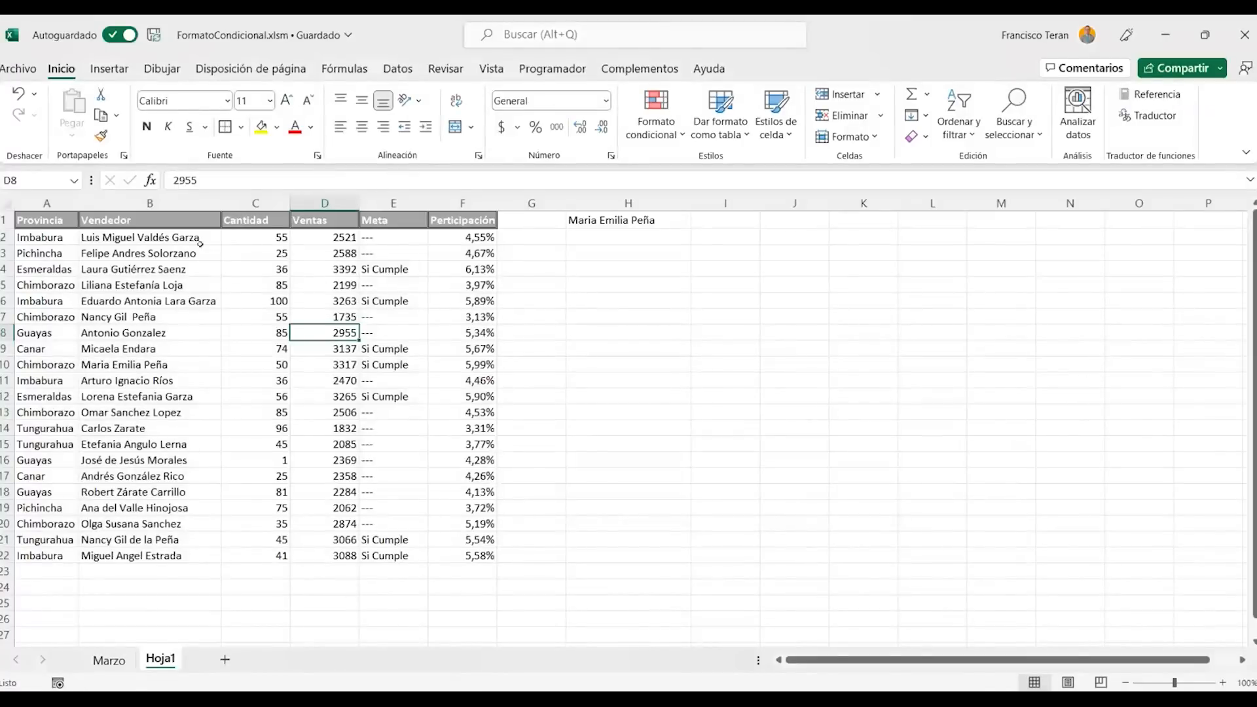
# Compare the seller name in B2 with the seller chosen in H1
pyautogui.click(189, 236)
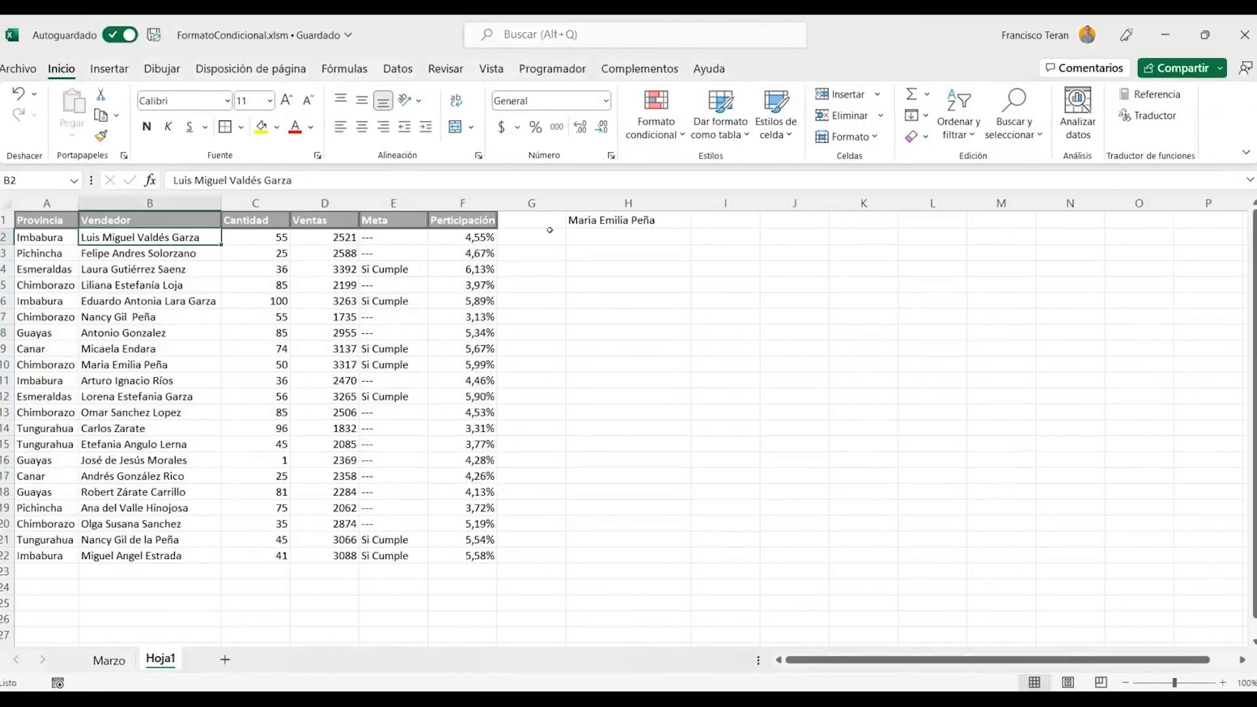
pyautogui.click(615, 219)
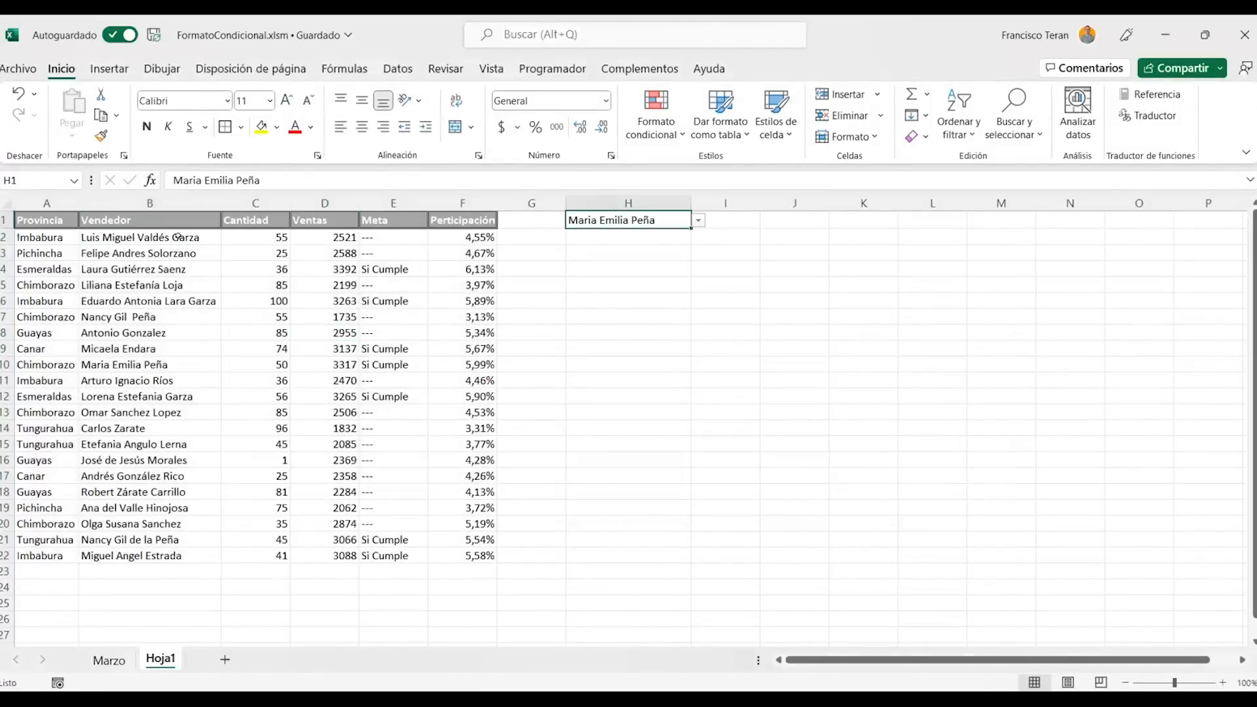
pyautogui.click(178, 236)
pyautogui.click(580, 218)
pyautogui.click(161, 238)
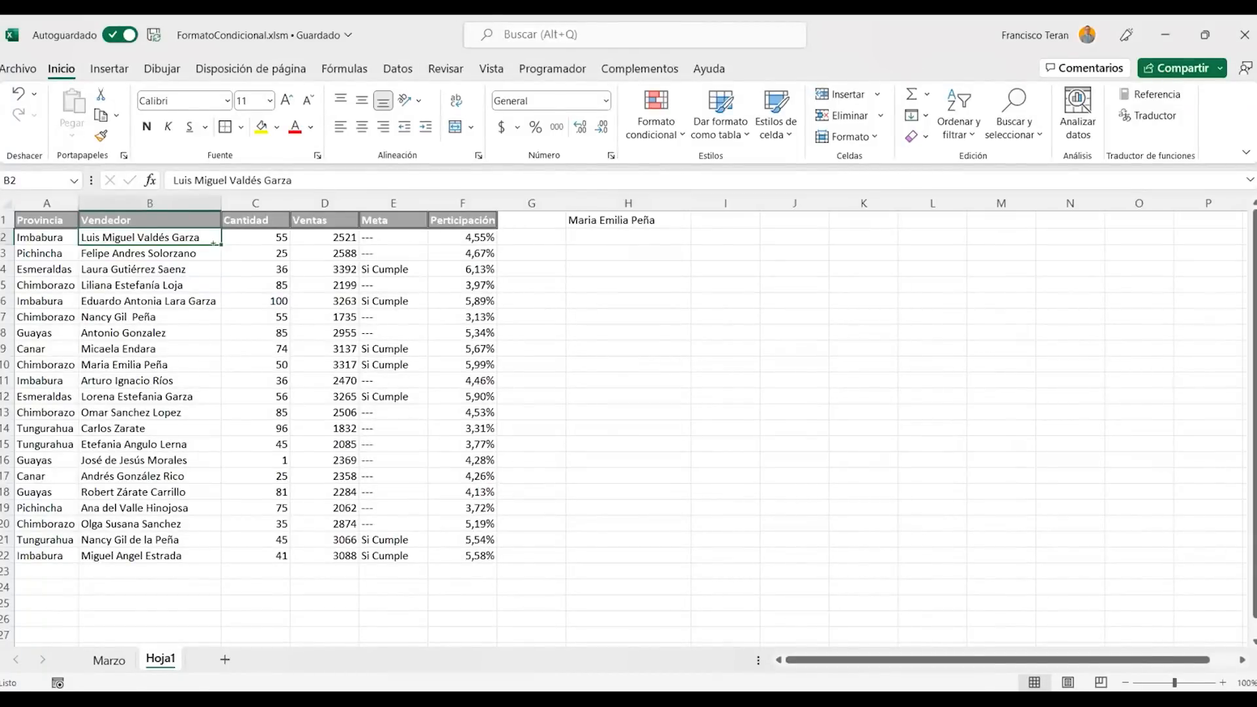
# Choose the seller from row 4 in the H1 dropdown list and compare it with B2
pyautogui.click(607, 220)
pyautogui.click(698, 222)
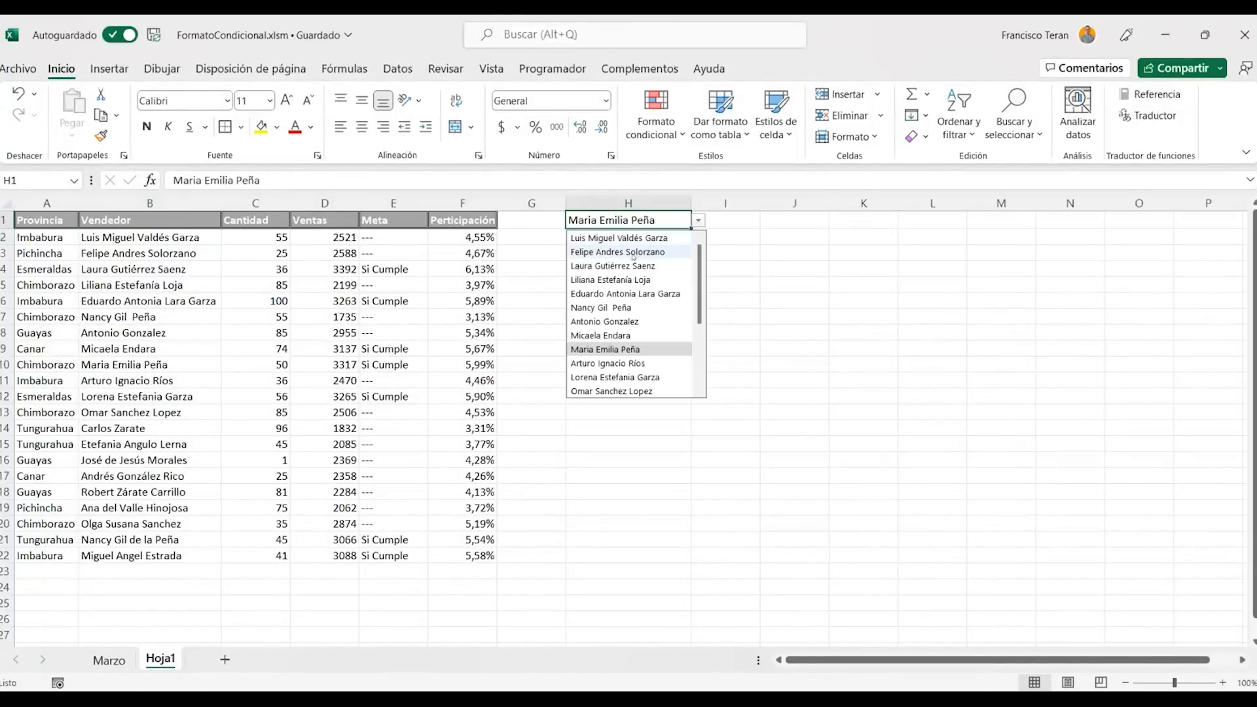
pyautogui.click(628, 265)
pyautogui.click(154, 235)
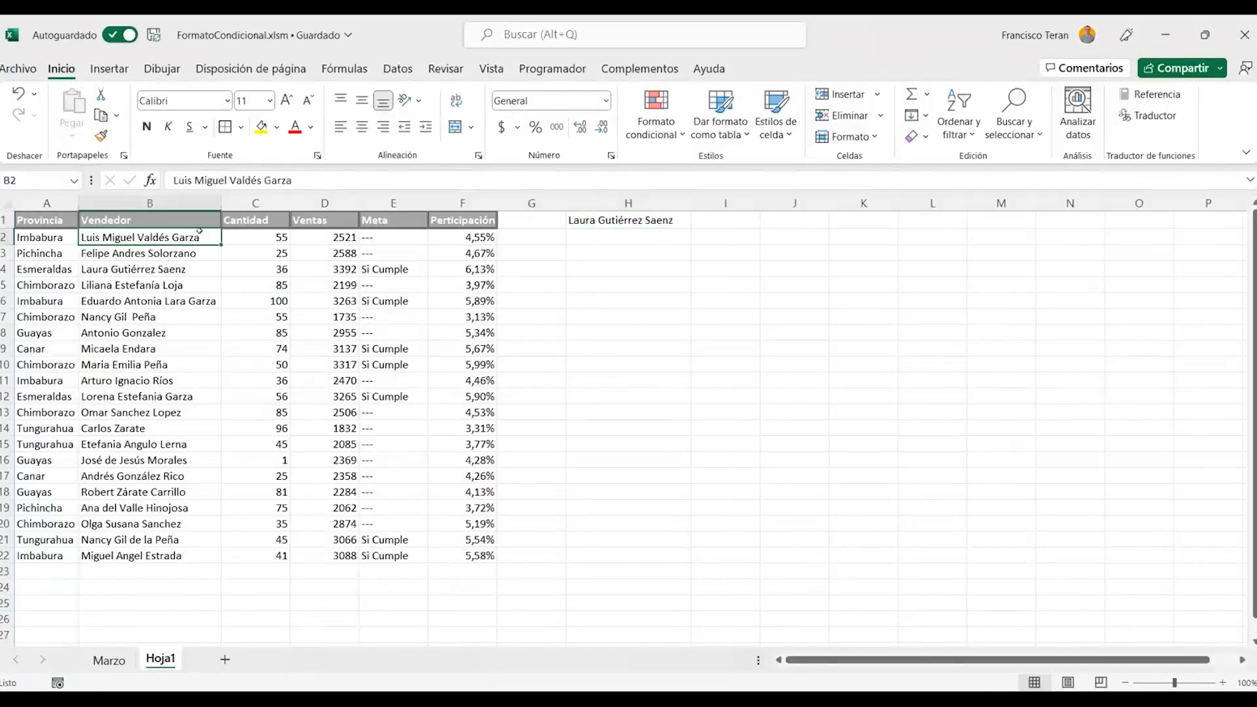
# Choose the seller from row 2 in the H1 dropdown list and check the match between B2 and H1
pyautogui.click(664, 218)
pyautogui.click(698, 222)
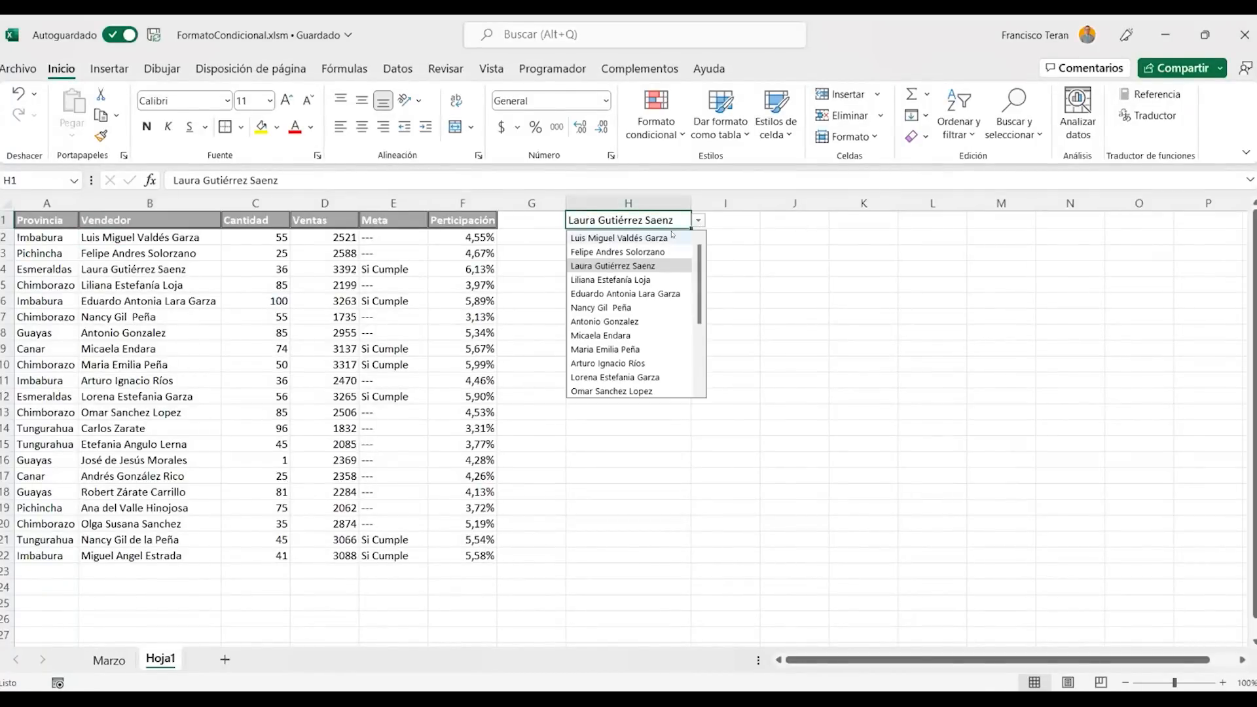
pyautogui.click(658, 235)
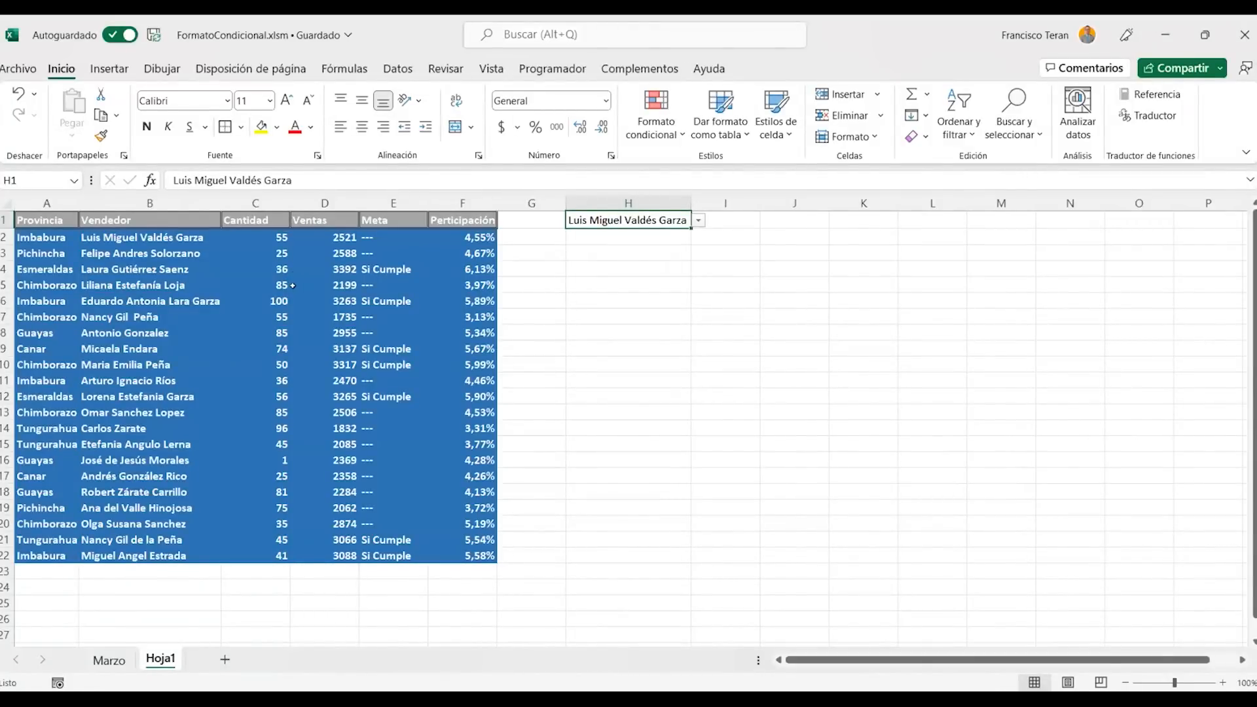
pyautogui.click(144, 237)
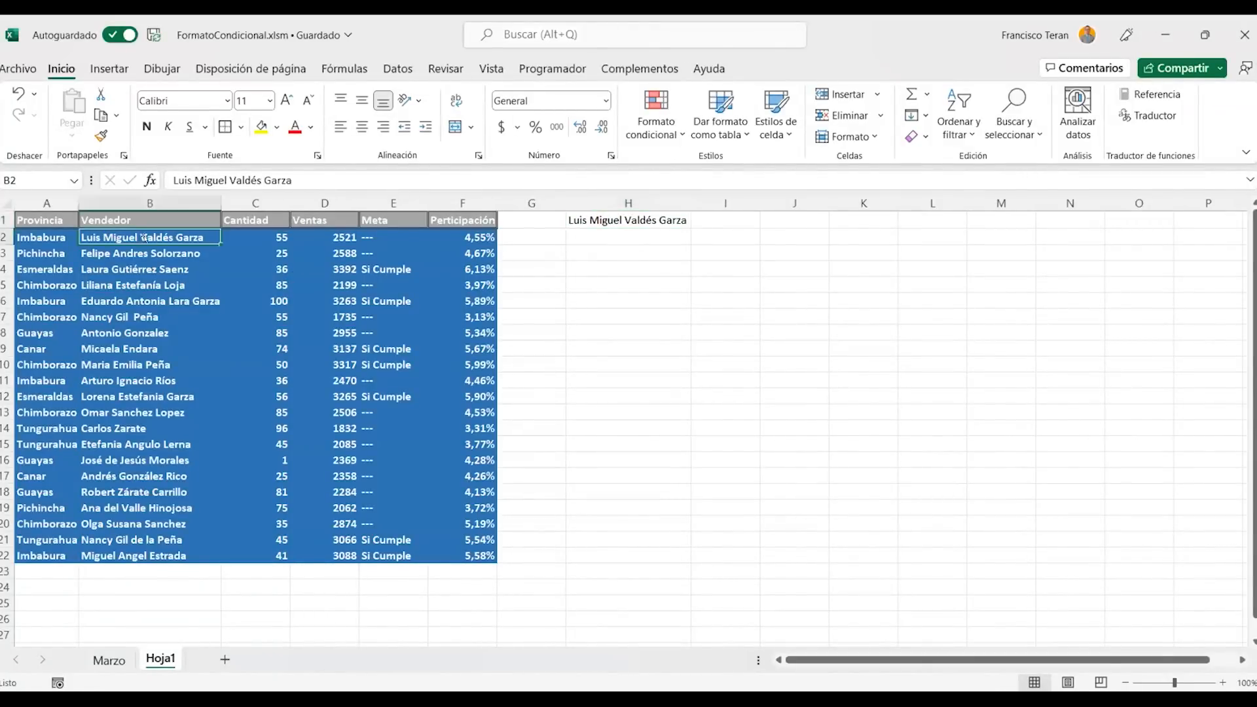
pyautogui.click(596, 220)
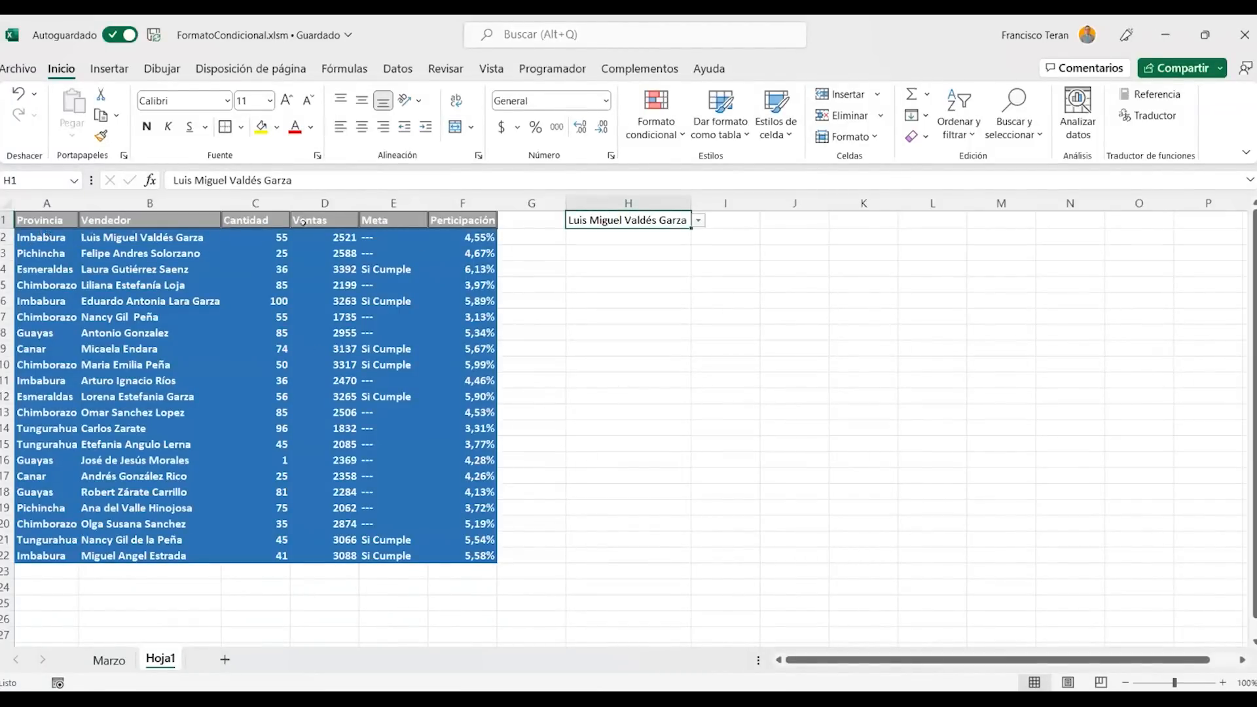
# Edit the conditional formatting rule on A2:F22 so its formula reads =$B2=$H$1, leaving only column B locked in the first reference
pyautogui.moveTo(64, 236); pyautogui.dragTo(484, 557)
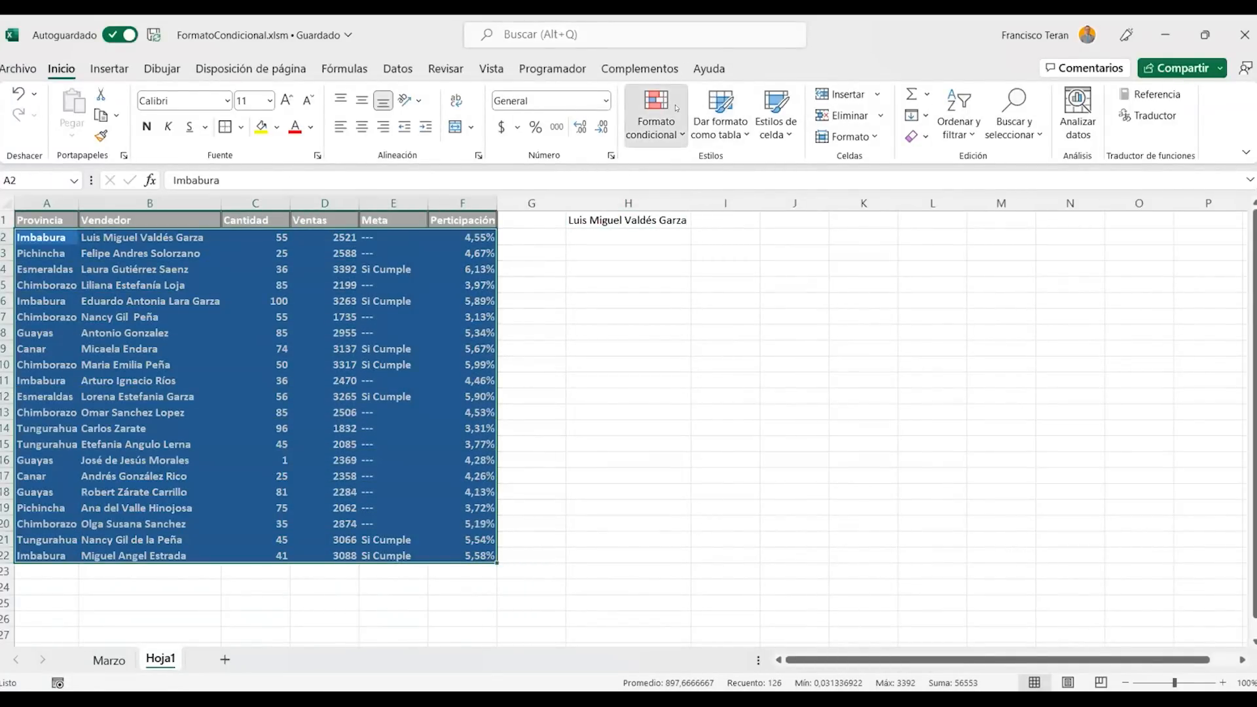
pyautogui.click(655, 118)
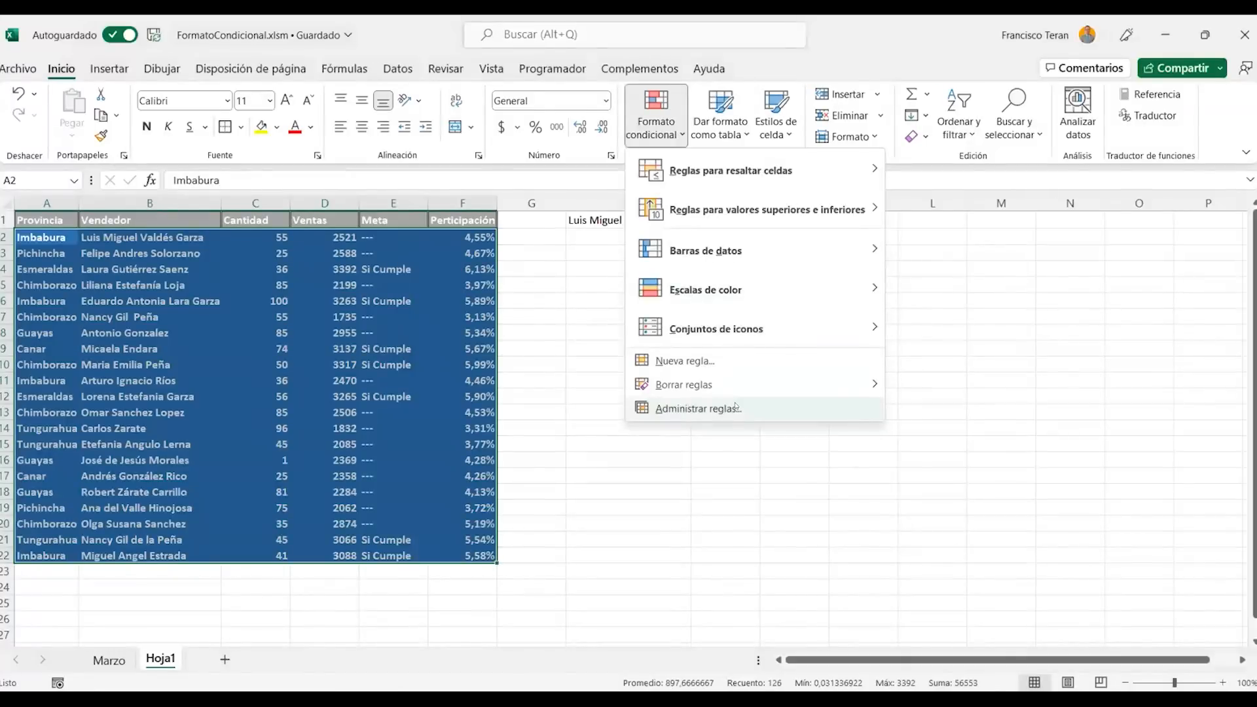
pyautogui.click(735, 406)
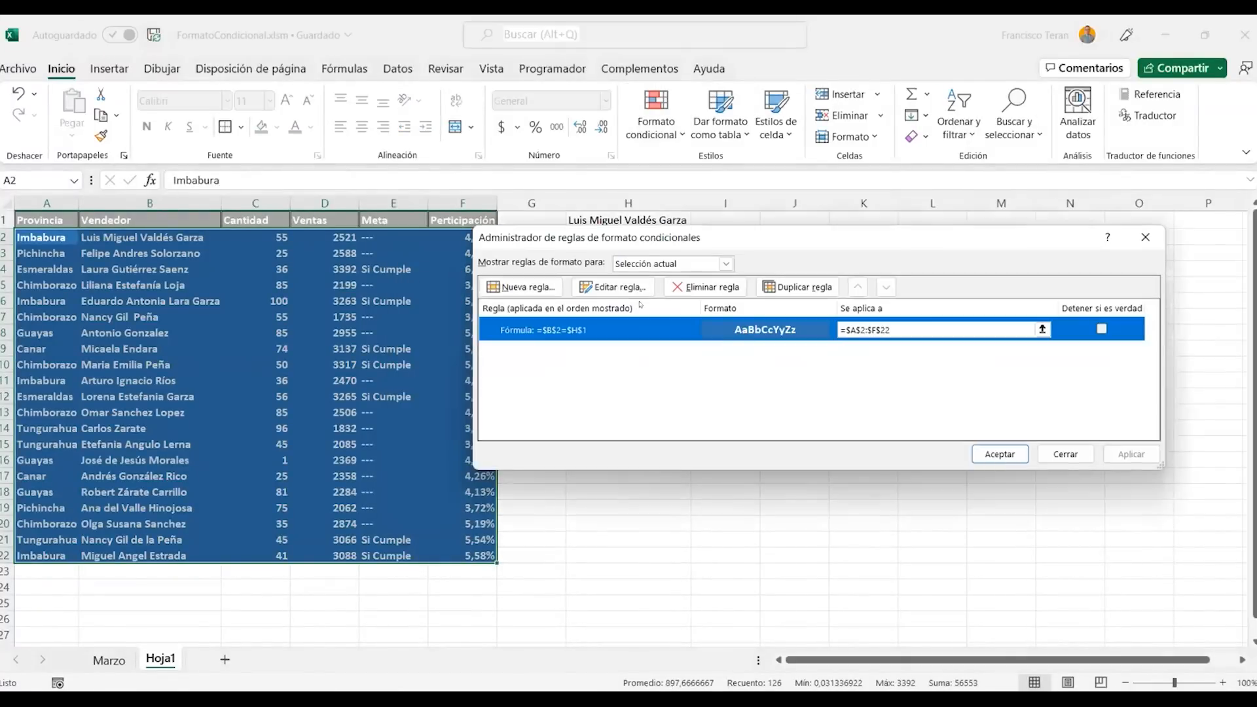
pyautogui.click(633, 288)
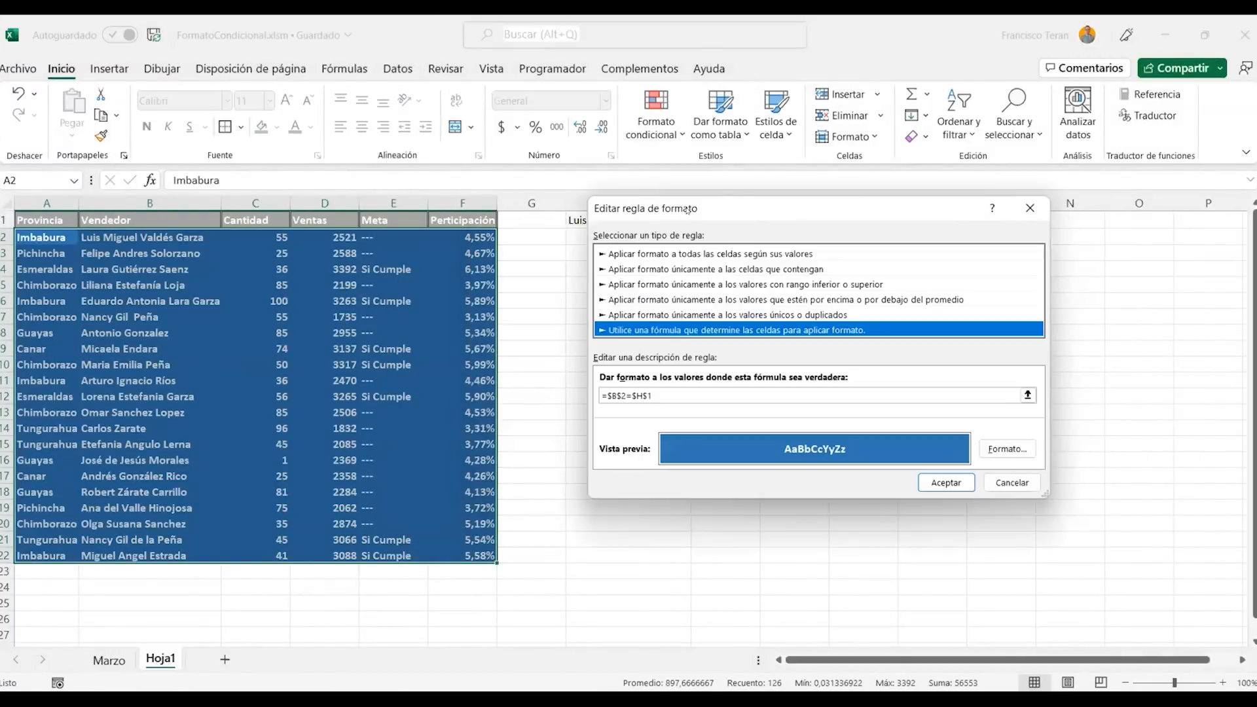
pyautogui.click(614, 357)
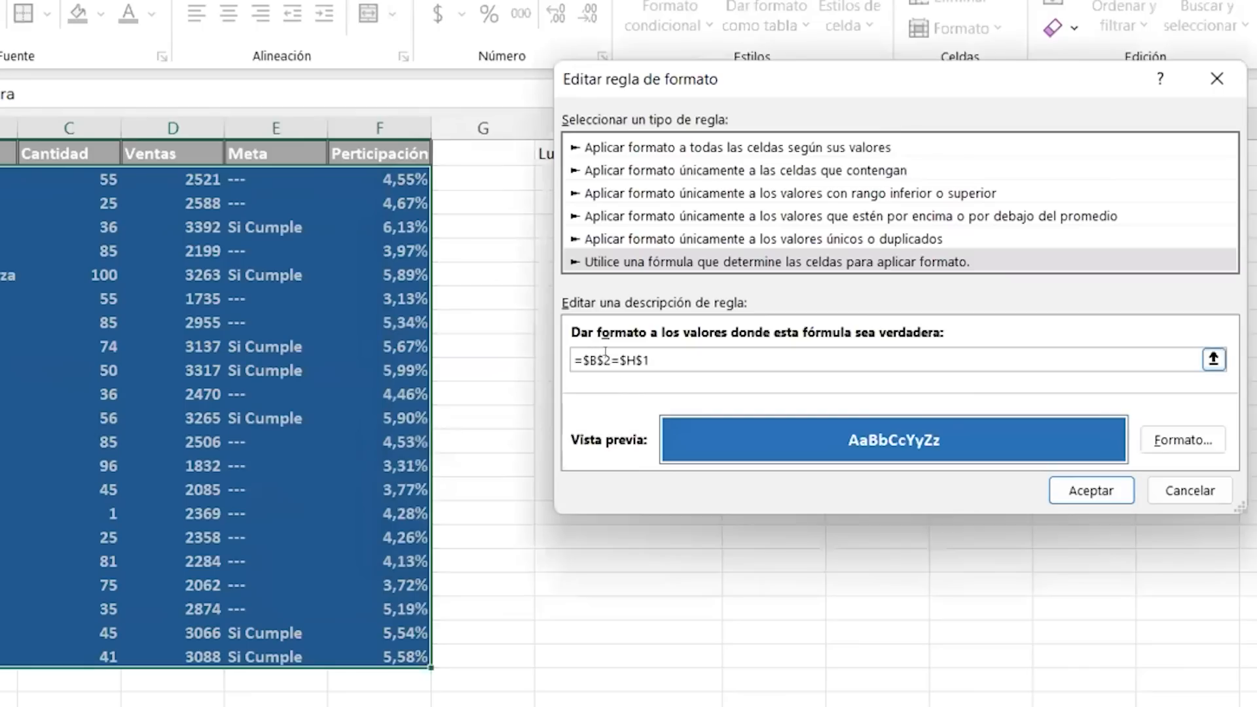
pyautogui.moveTo(617, 357); pyautogui.dragTo(596, 353)
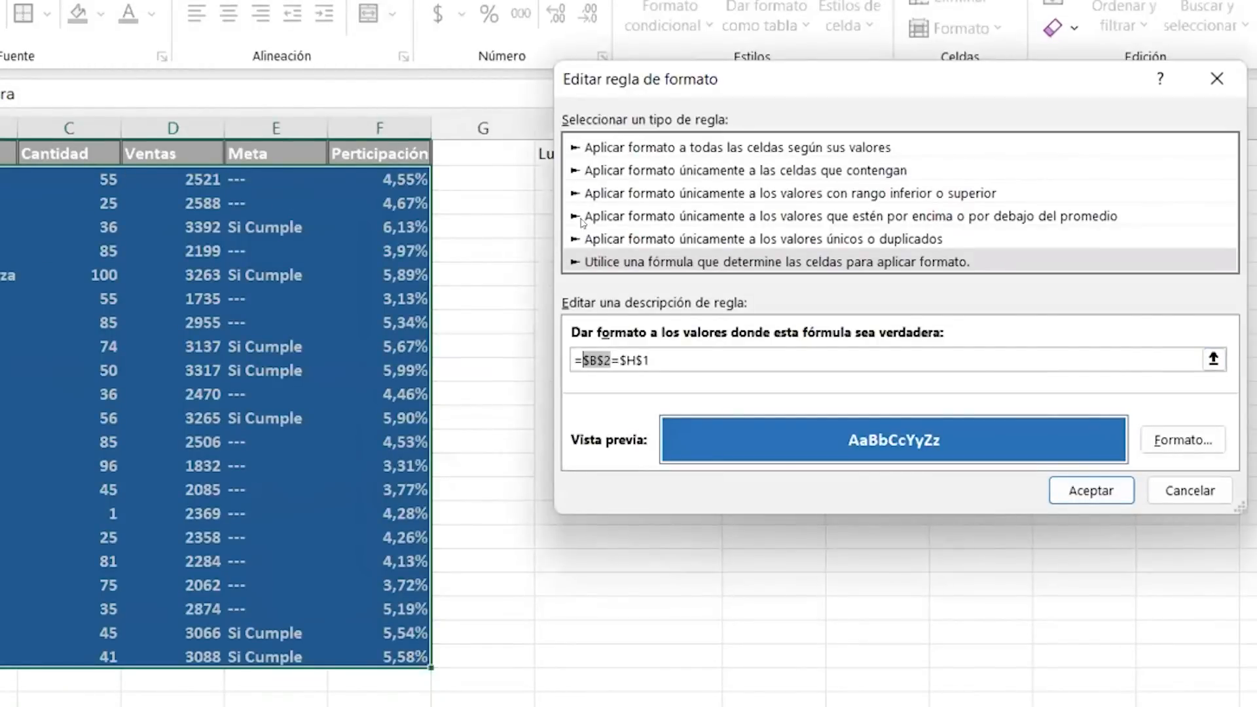
pyautogui.moveTo(634, 75); pyautogui.dragTo(569, 221)
pyautogui.click(540, 507)
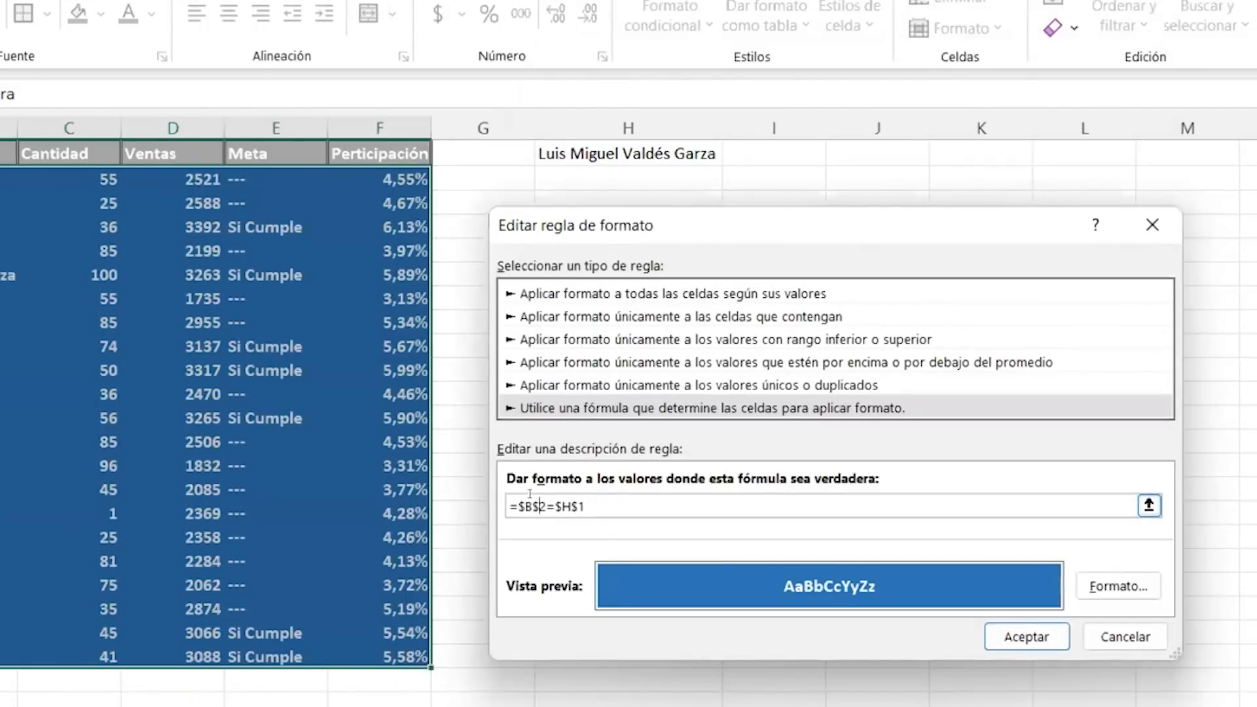
pyautogui.hotkey('shift', 'Left')
pyautogui.press('BackSpace')
# Examine the column and row locking of the two references in the rule's formula
pyautogui.moveTo(591, 500); pyautogui.dragTo(544, 496)
pyautogui.click(586, 492)
pyautogui.moveTo(579, 506)
pyautogui.mouseDown()
pyautogui.moveTo(557, 508)
pyautogui.moveTo(557, 520)
pyautogui.mouseUp()
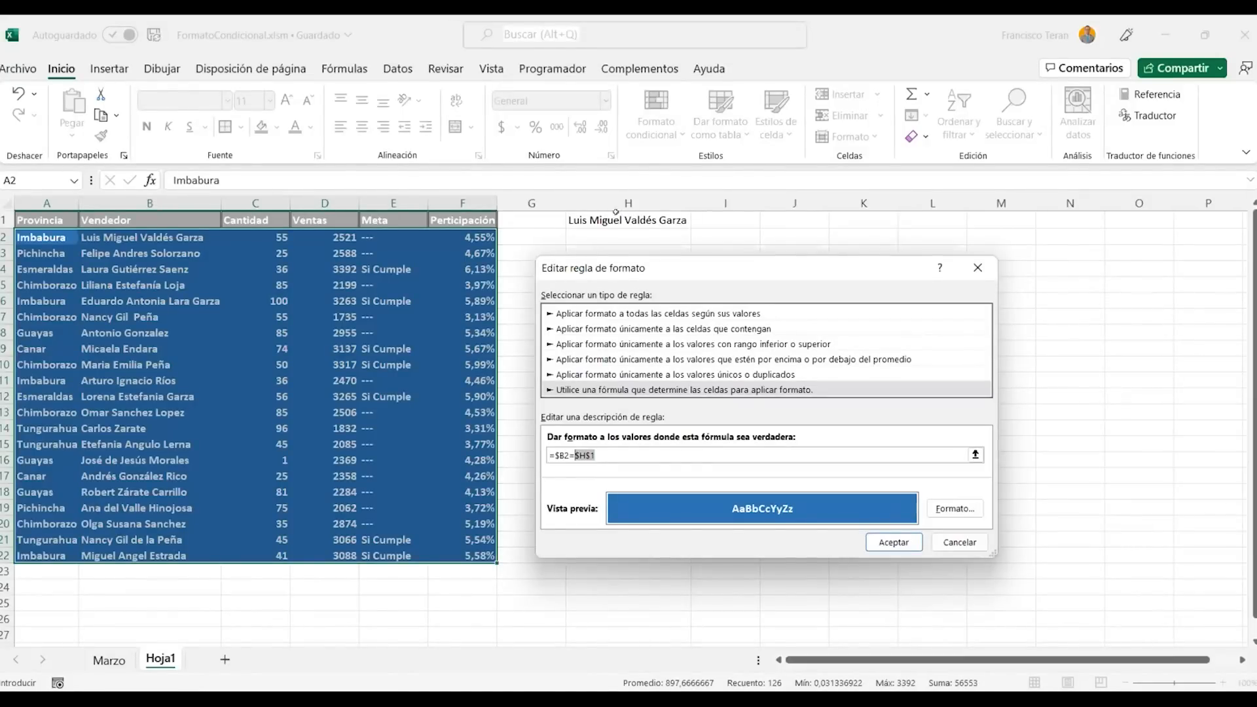
pyautogui.click(622, 454)
pyautogui.click(557, 454)
pyautogui.hotkey('shift', 'Left')
pyautogui.click(557, 455)
pyautogui.moveTo(558, 455); pyautogui.dragTo(553, 455)
pyautogui.click(559, 455)
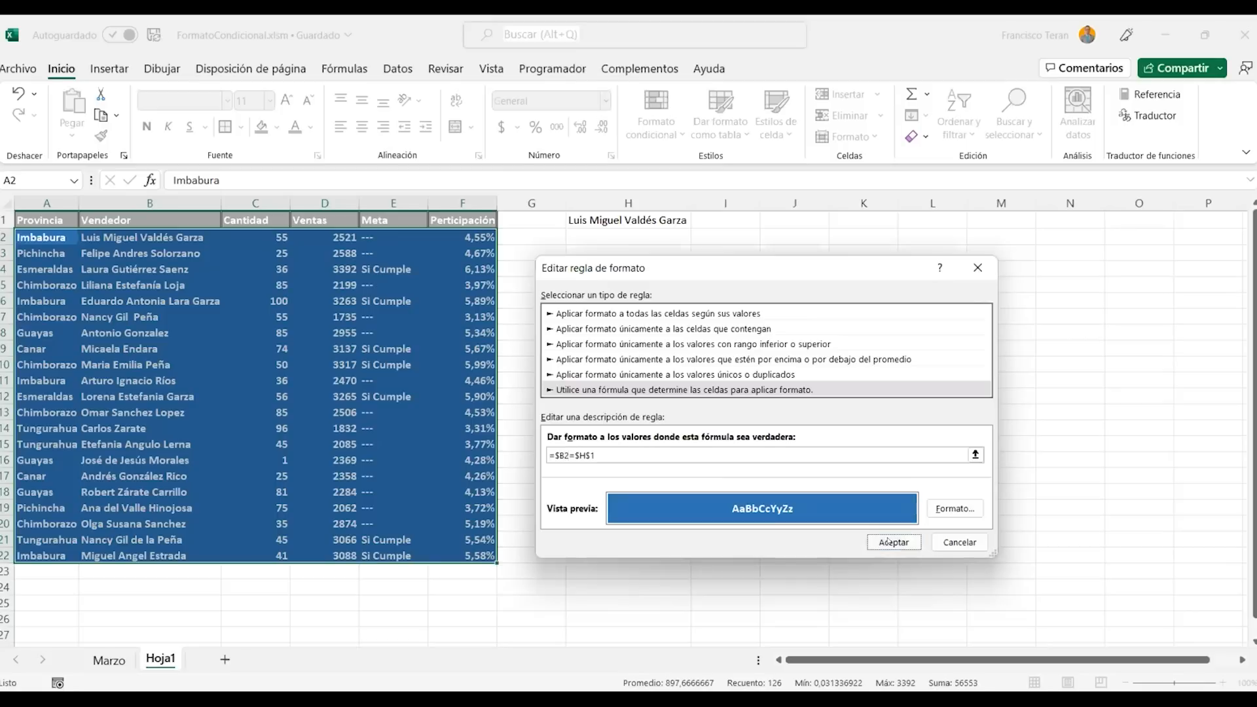
# Confirm the edited formula, apply the rule to the table and close the rules manager
pyautogui.click(888, 542)
pyautogui.click(1131, 454)
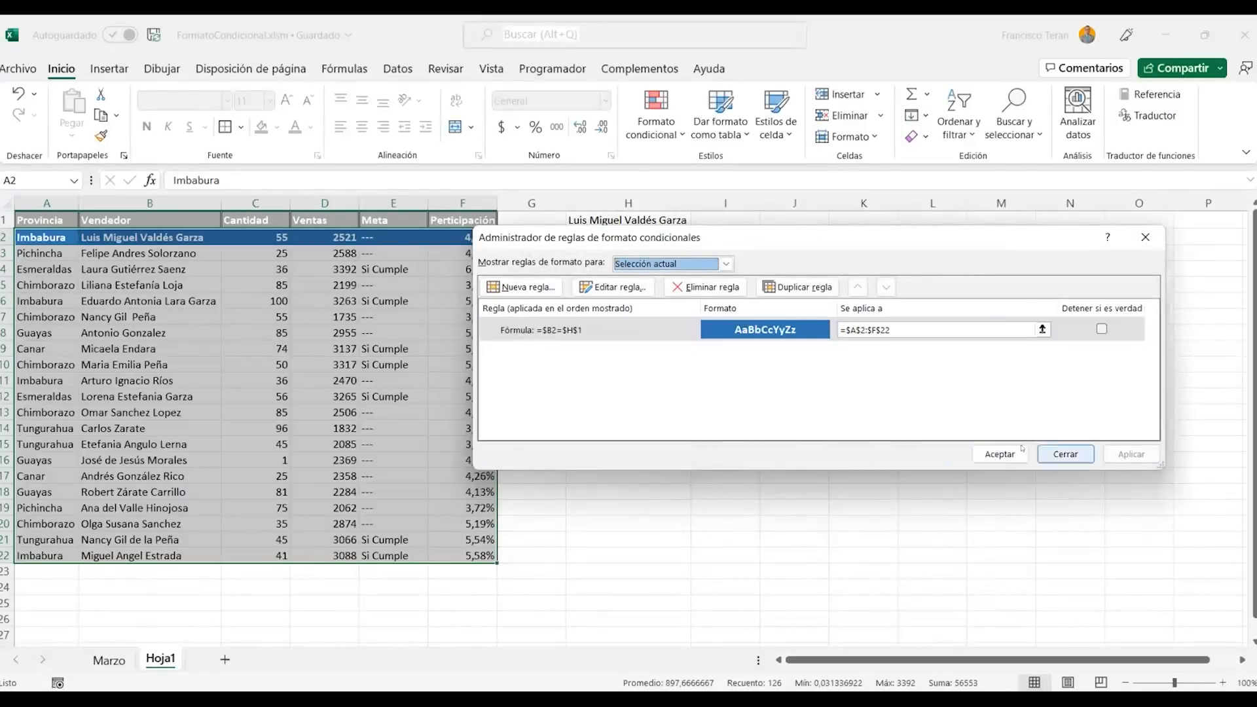
pyautogui.click(1000, 453)
pyautogui.click(682, 380)
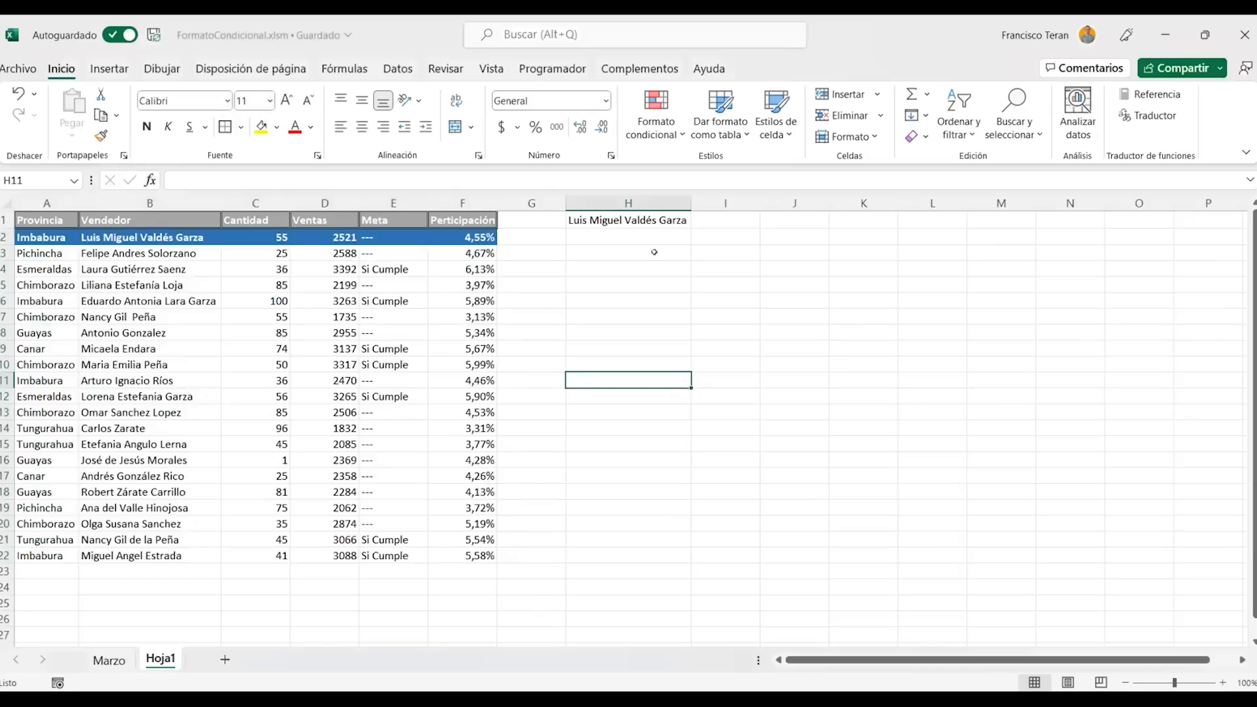
# Test the row highlighting by choosing the sellers from rows 5, 8, 10 and 12 in turn in the H1 dropdown
pyautogui.click(645, 216)
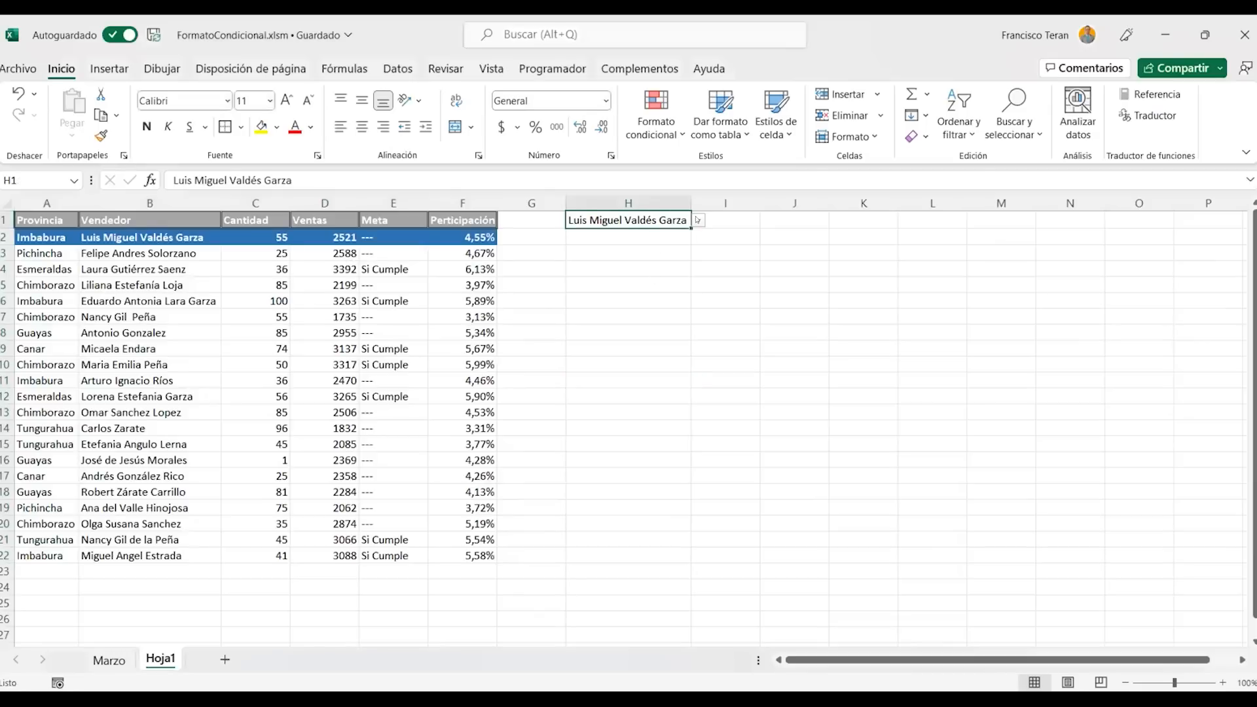
pyautogui.click(610, 283)
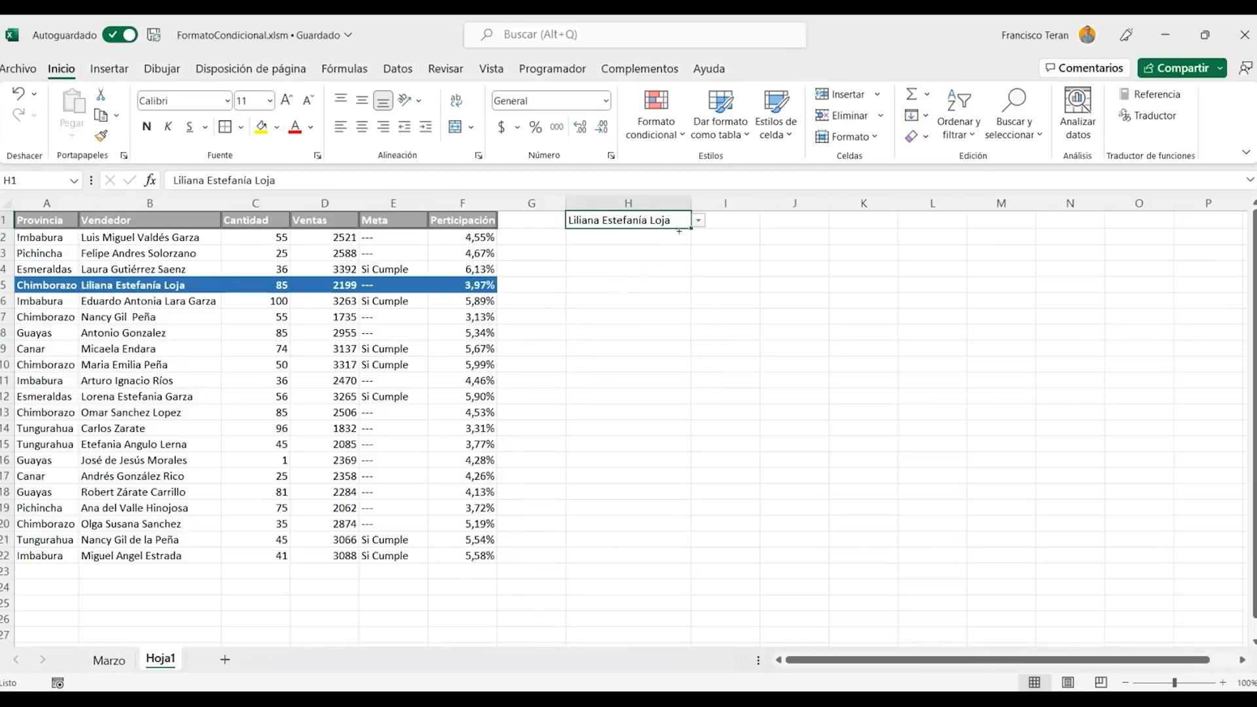
pyautogui.click(697, 220)
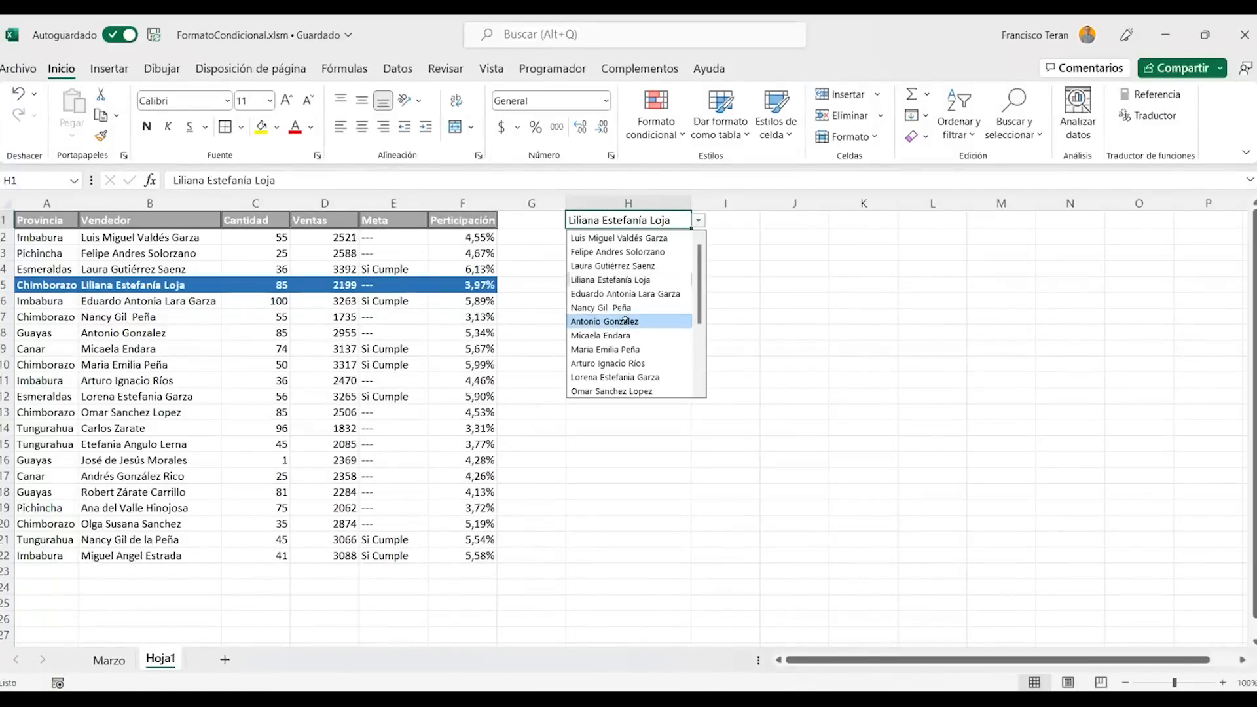
pyautogui.click(625, 318)
pyautogui.click(697, 220)
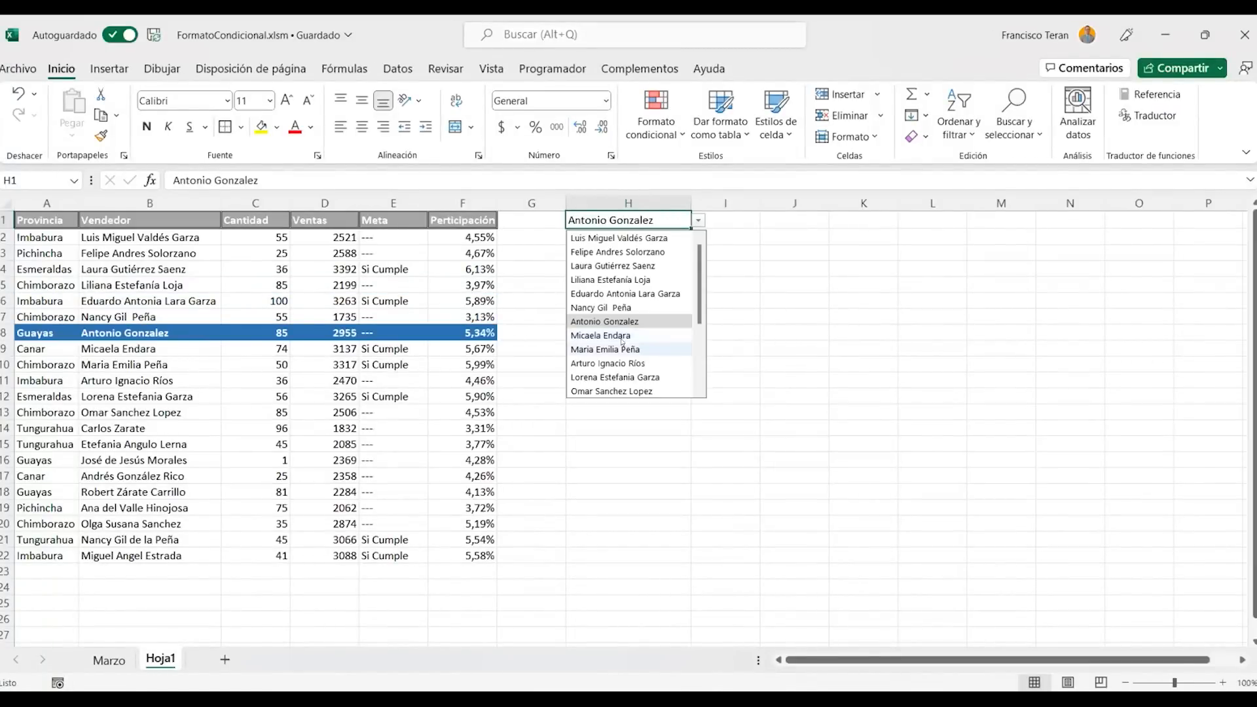
pyautogui.click(653, 356)
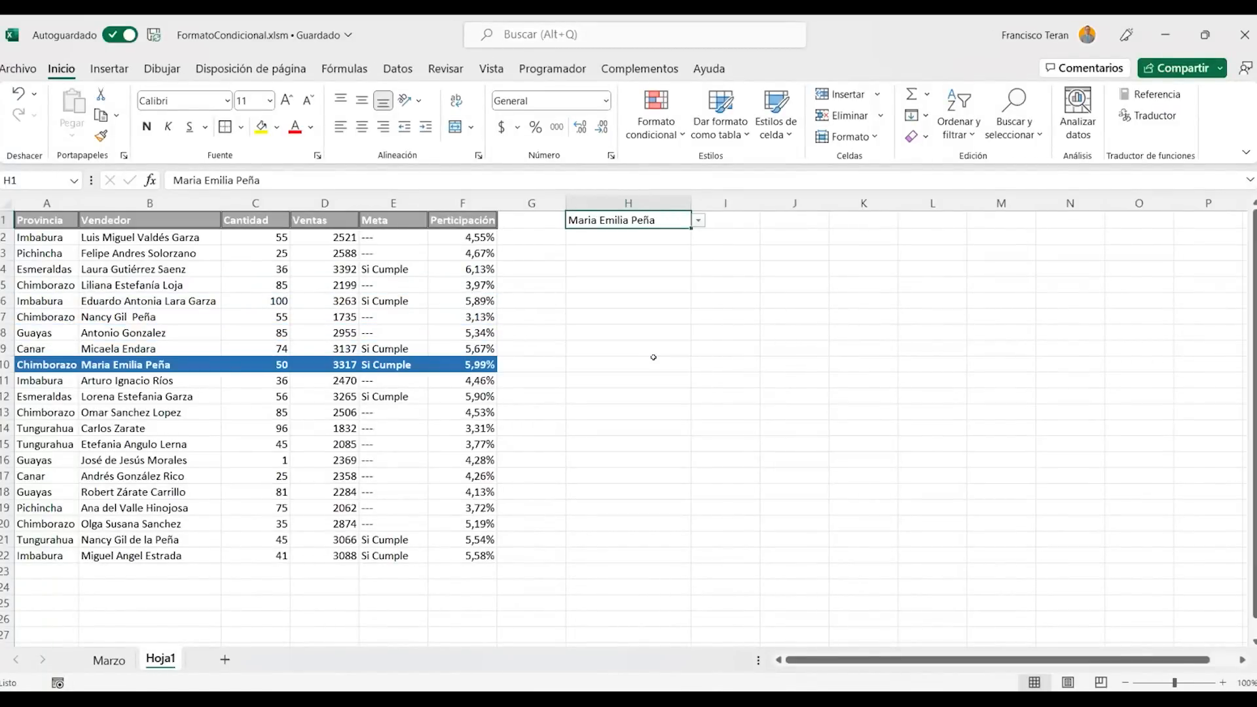
pyautogui.click(698, 222)
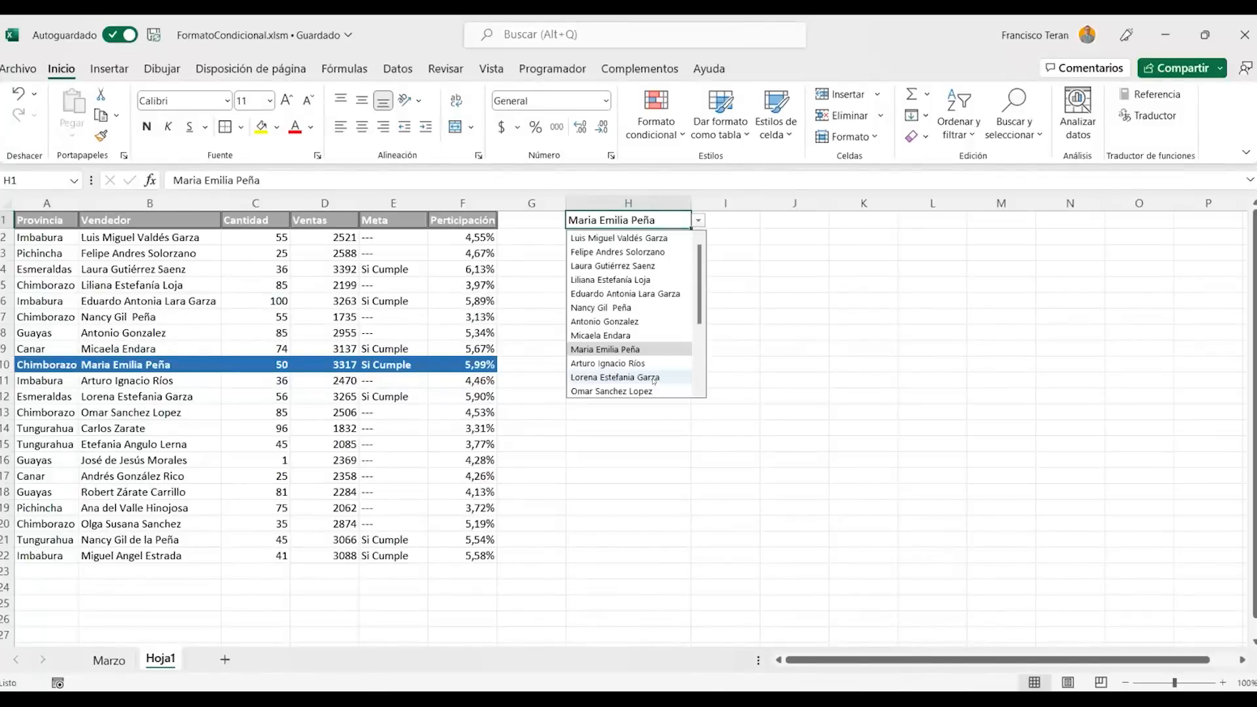
pyautogui.click(654, 377)
pyautogui.moveTo(25, 237); pyautogui.dragTo(466, 555)
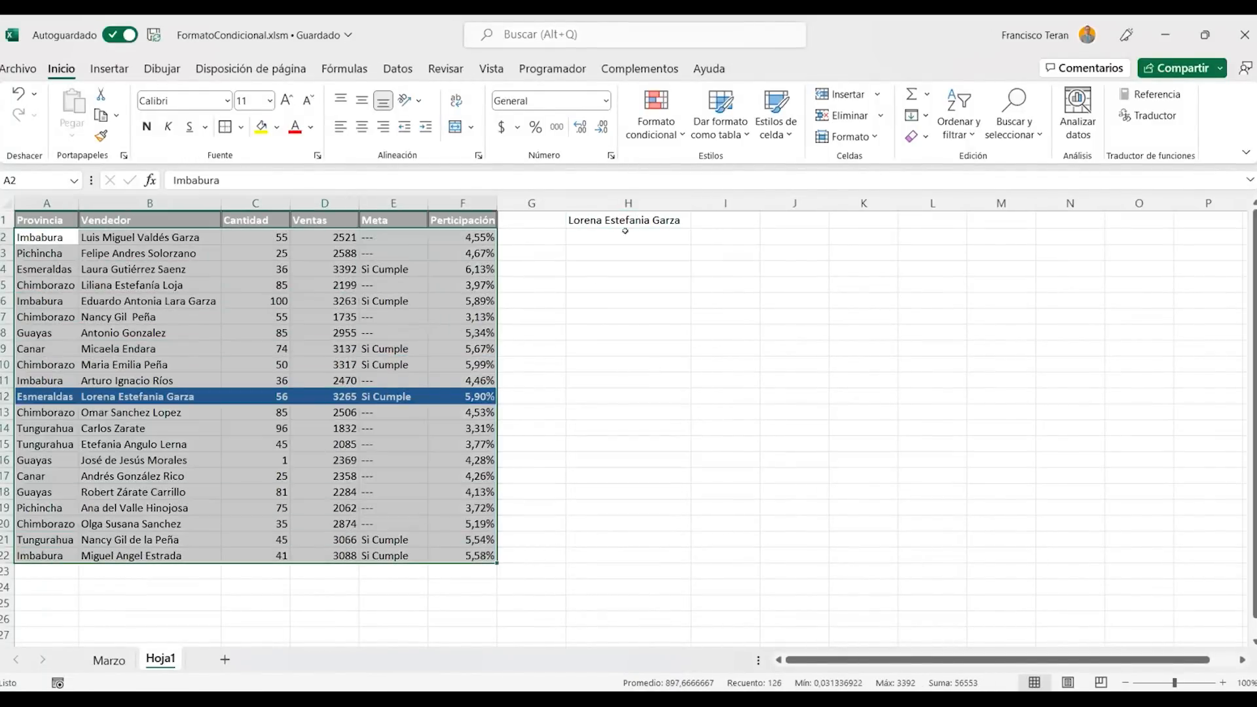
pyautogui.click(657, 126)
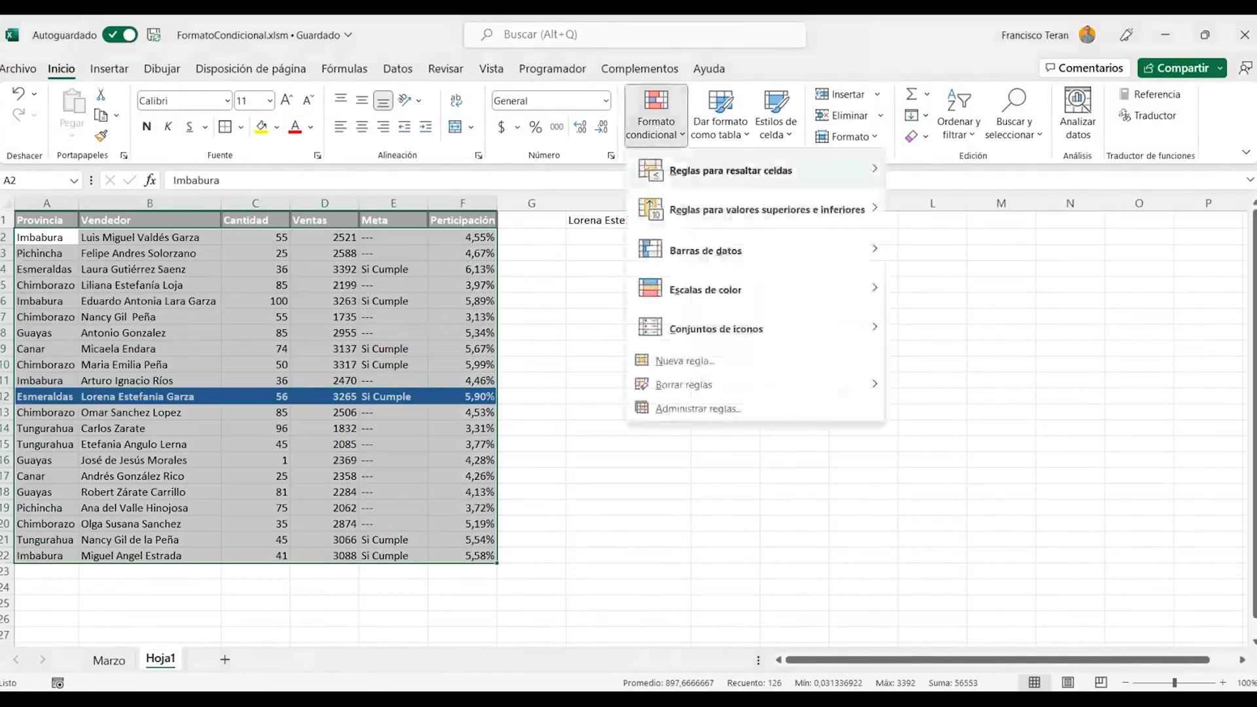
pyautogui.moveTo(645, 176)
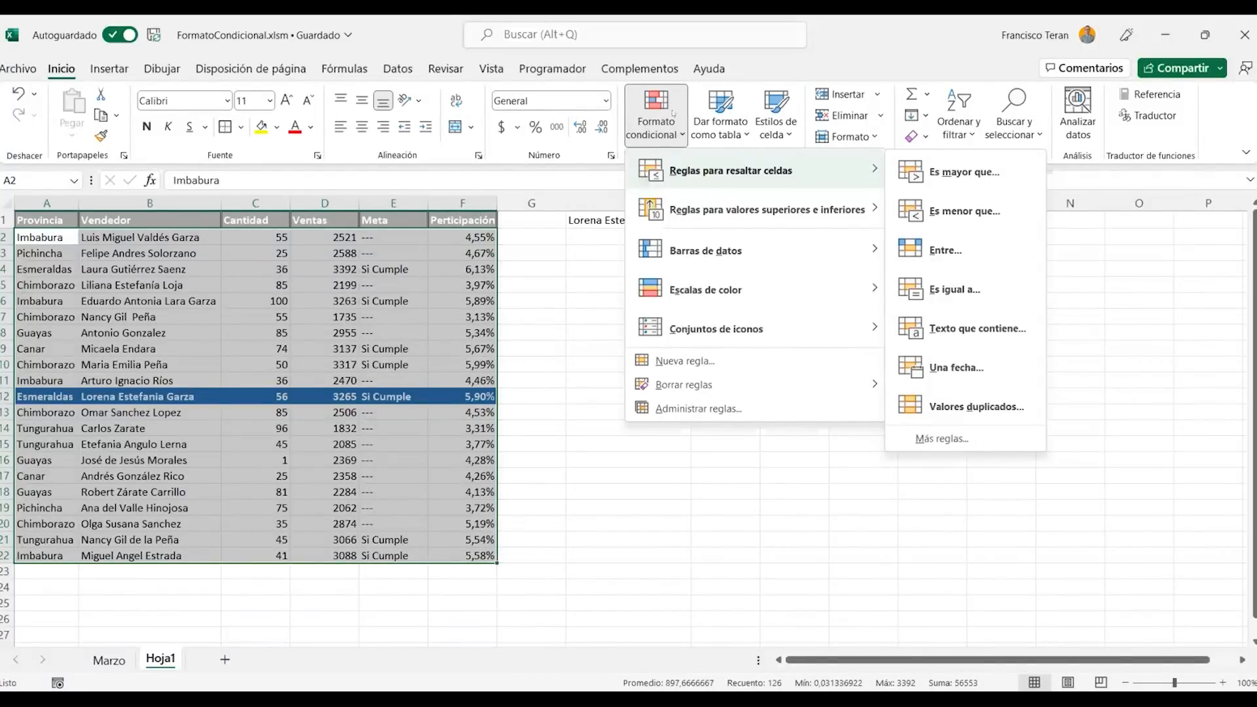
# Test the rule again by choosing the sellers from rows 7, 4 and 10 in turn in the H1 dropdown
pyautogui.click(644, 222)
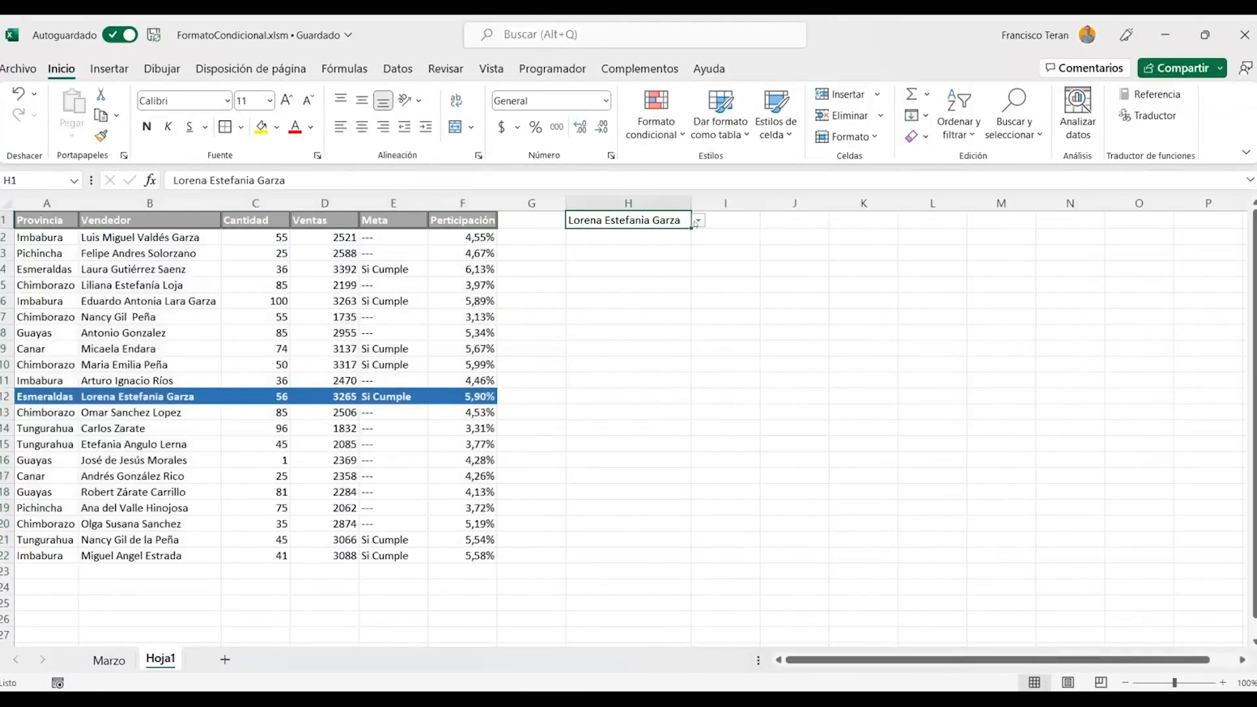
pyautogui.click(699, 220)
pyautogui.click(601, 307)
pyautogui.click(699, 221)
pyautogui.click(633, 265)
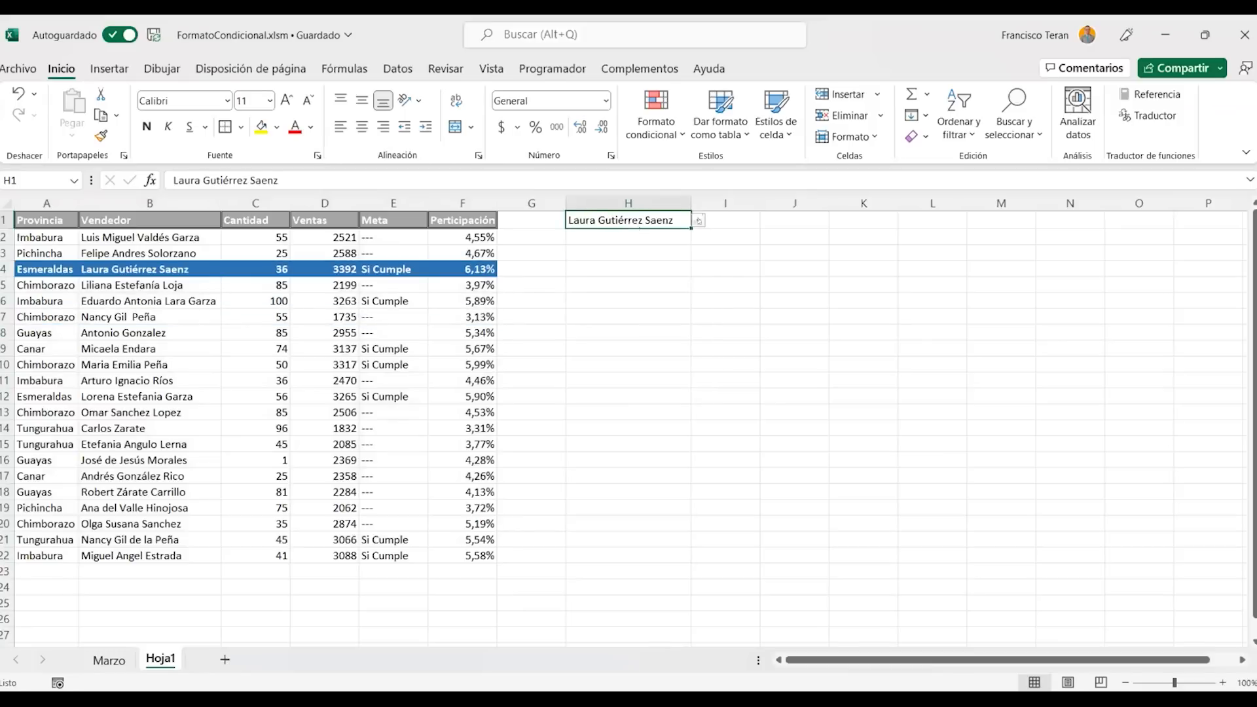
pyautogui.click(698, 221)
pyautogui.click(603, 347)
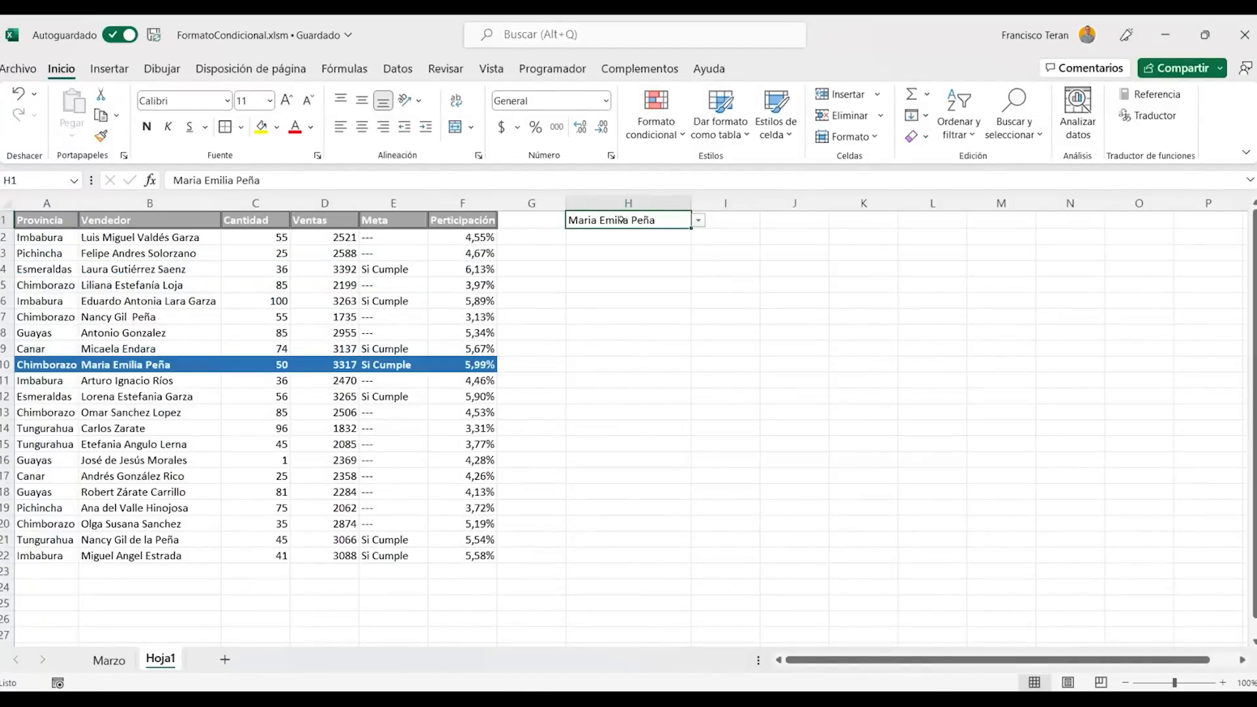
# Show the developer tools and view the form controls available for insertion
pyautogui.click(551, 69)
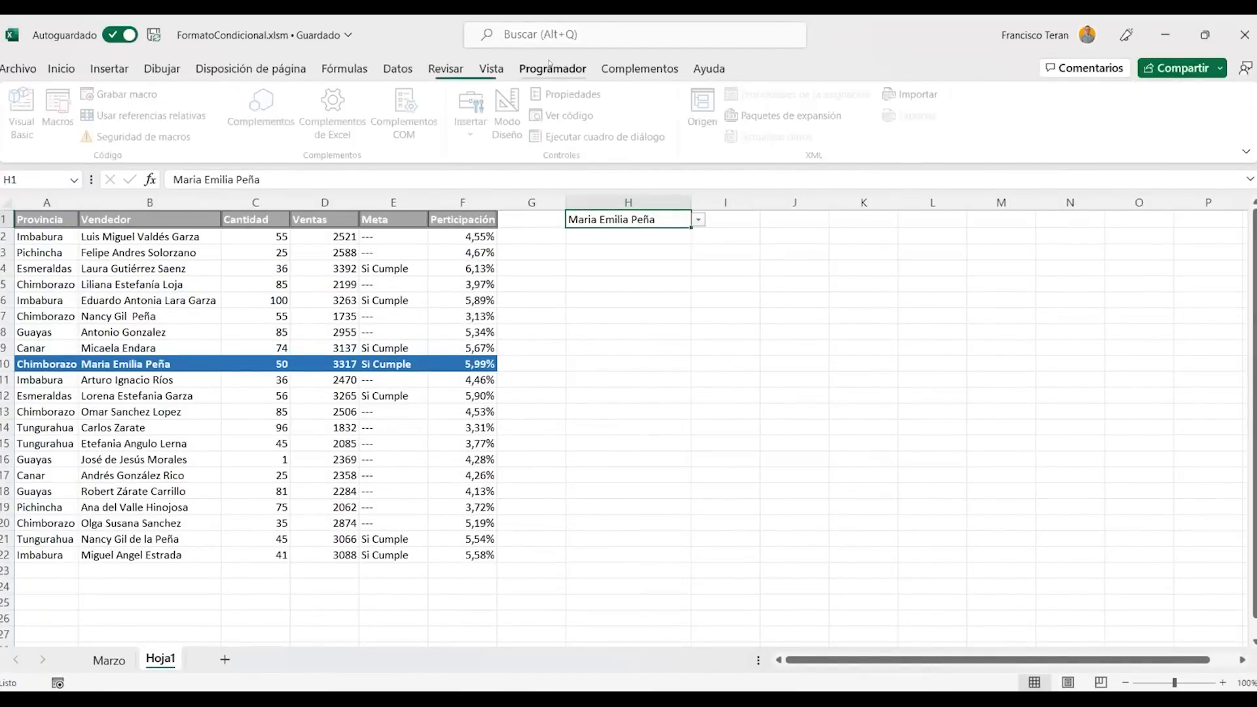
pyautogui.click(474, 134)
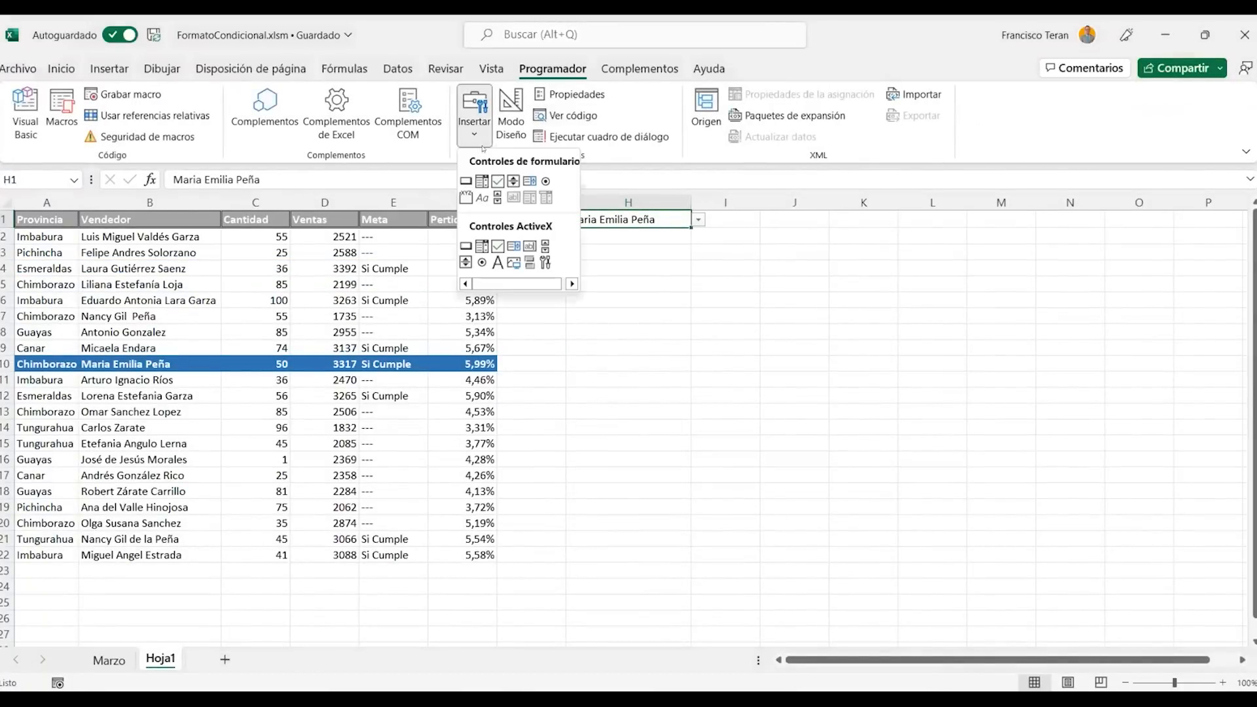
pyautogui.click(651, 363)
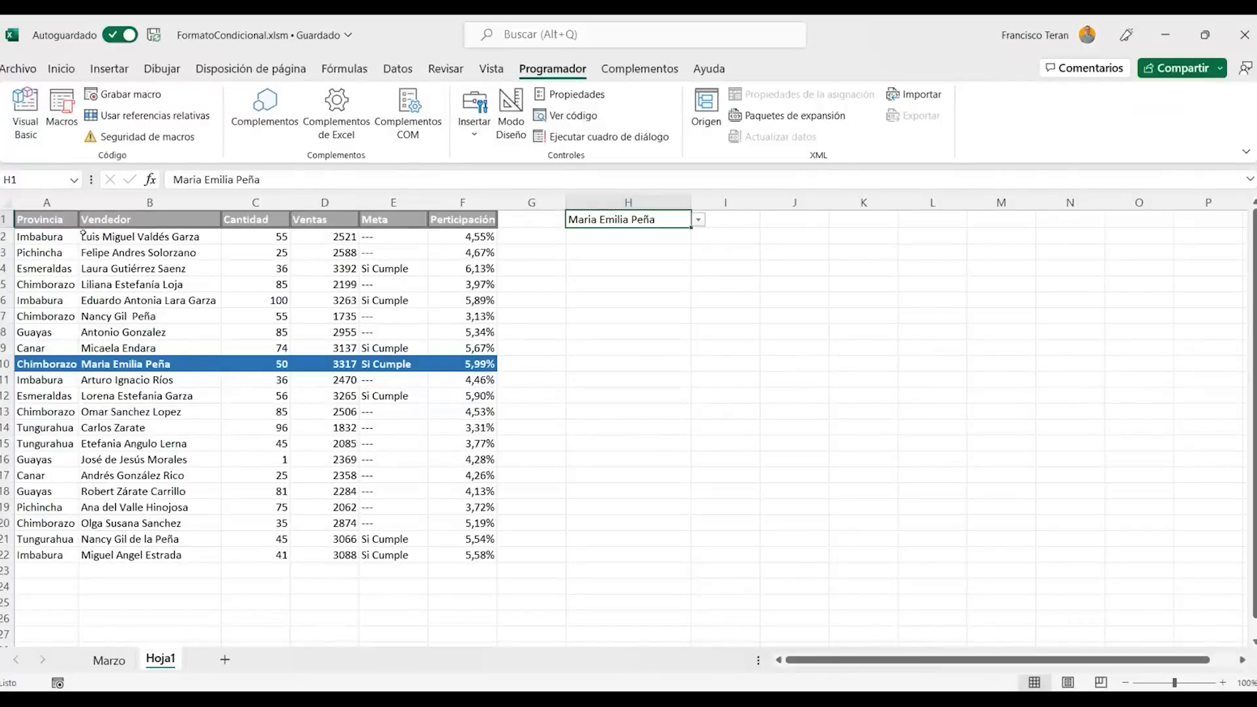
# Insert a new column before Provincia and enter the header "Nro." in A1
pyautogui.rightClick(31, 196)
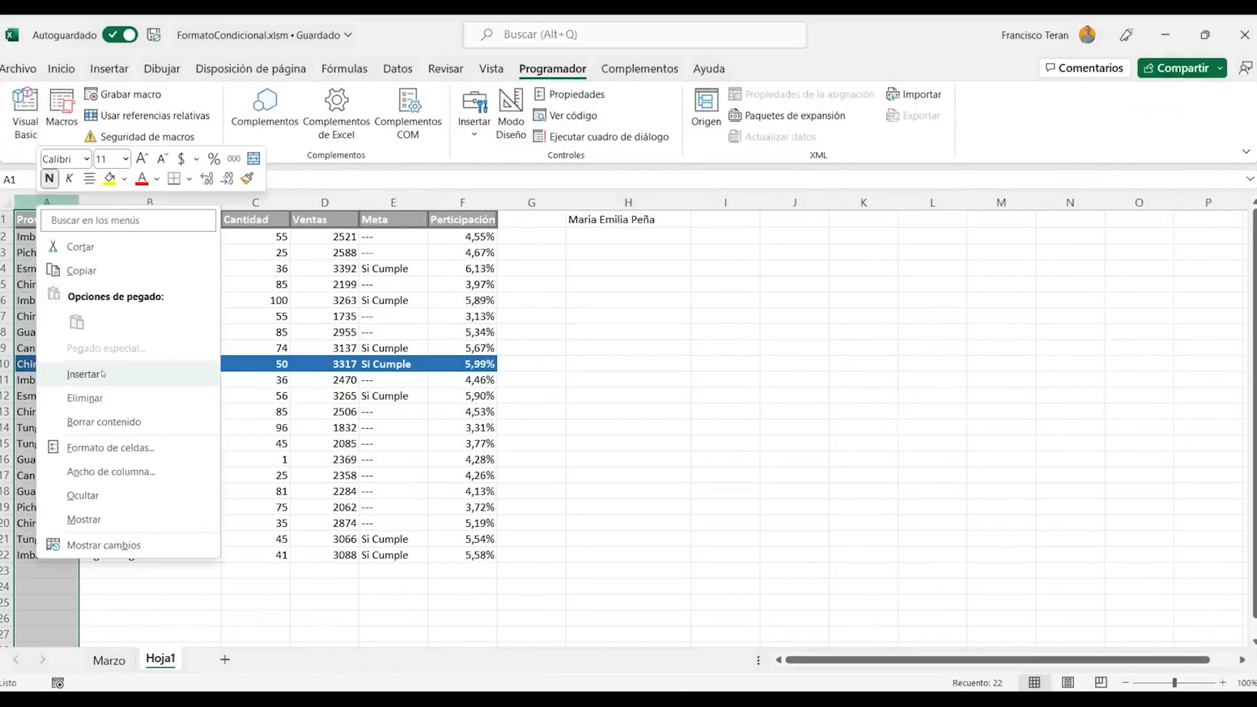
pyautogui.click(72, 372)
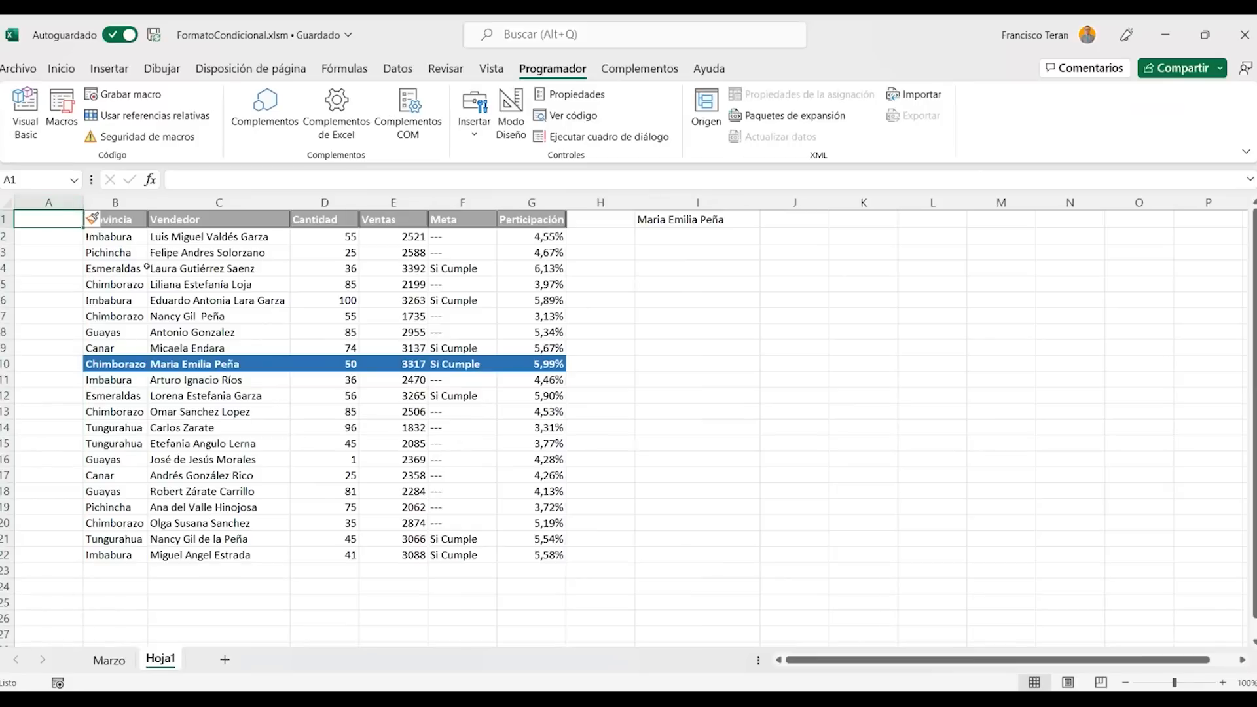
pyautogui.write('Nro.')
pyautogui.press('Return')
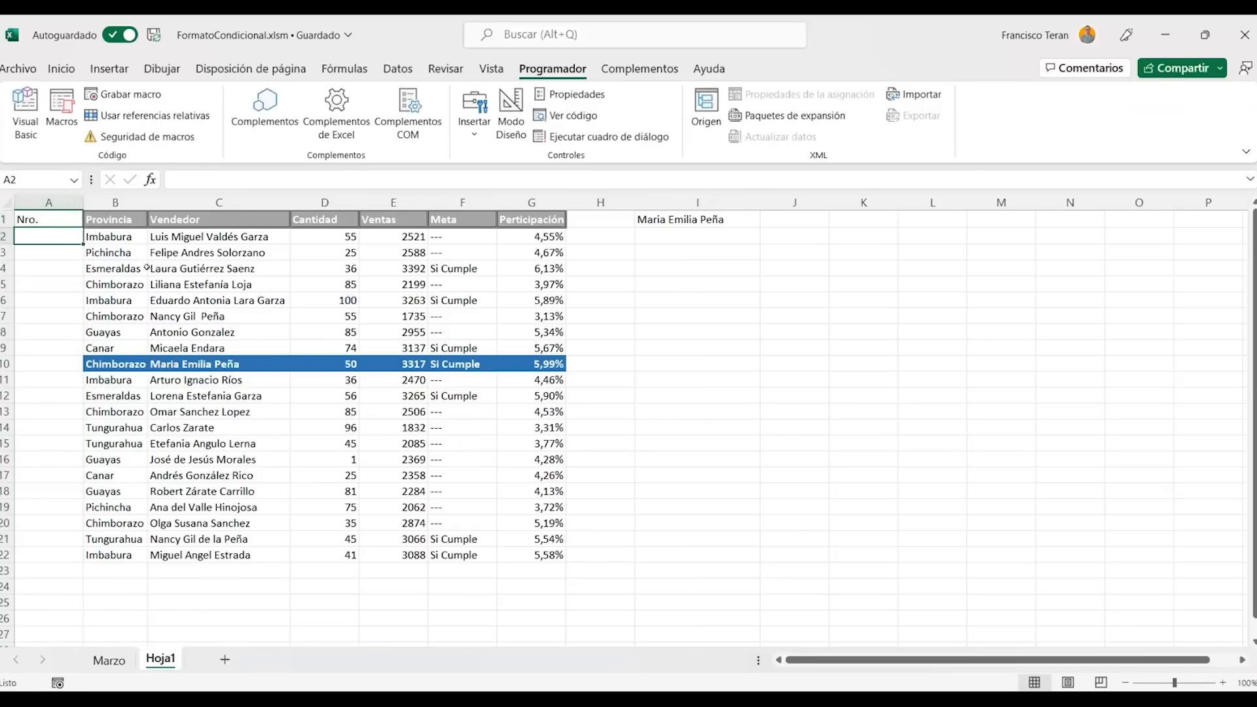
# Number the table rows from 1 to 21 in A2:A22 as a fill series and narrow column A to fit its contents
pyautogui.write('1')
pyautogui.press('Return')
pyautogui.write('2')
pyautogui.press('Return')
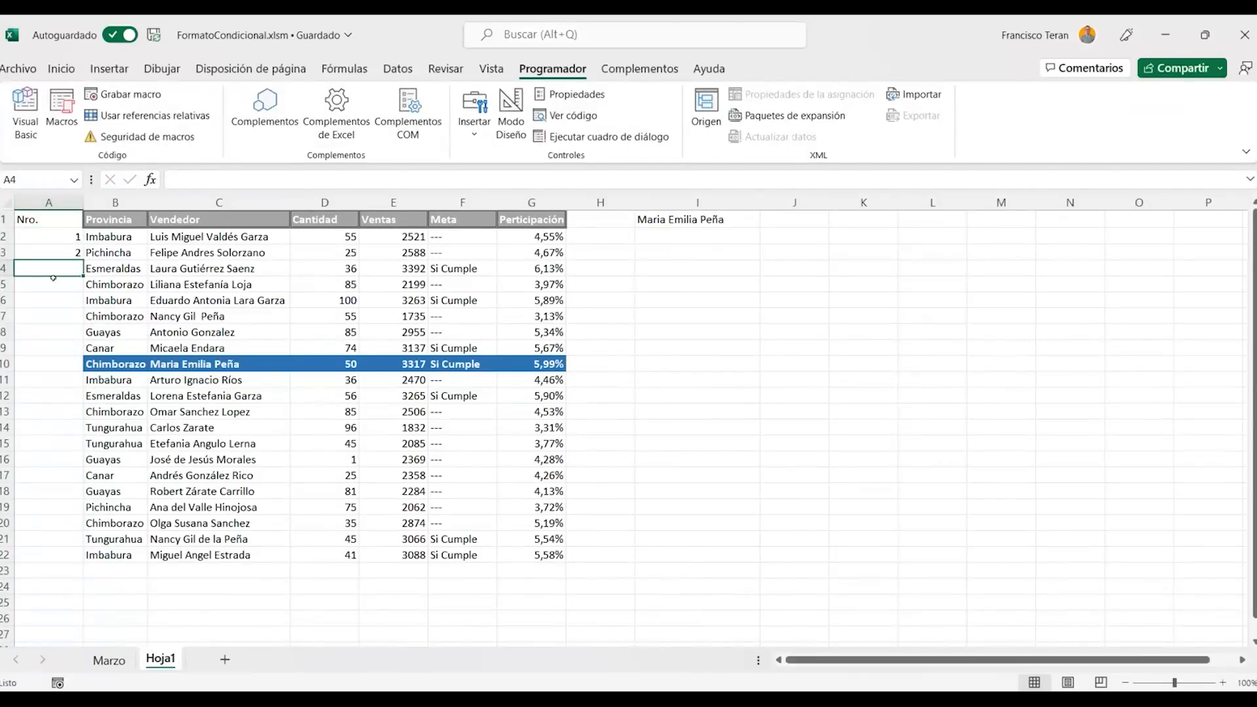
pyautogui.moveTo(58, 234); pyautogui.dragTo(62, 251)
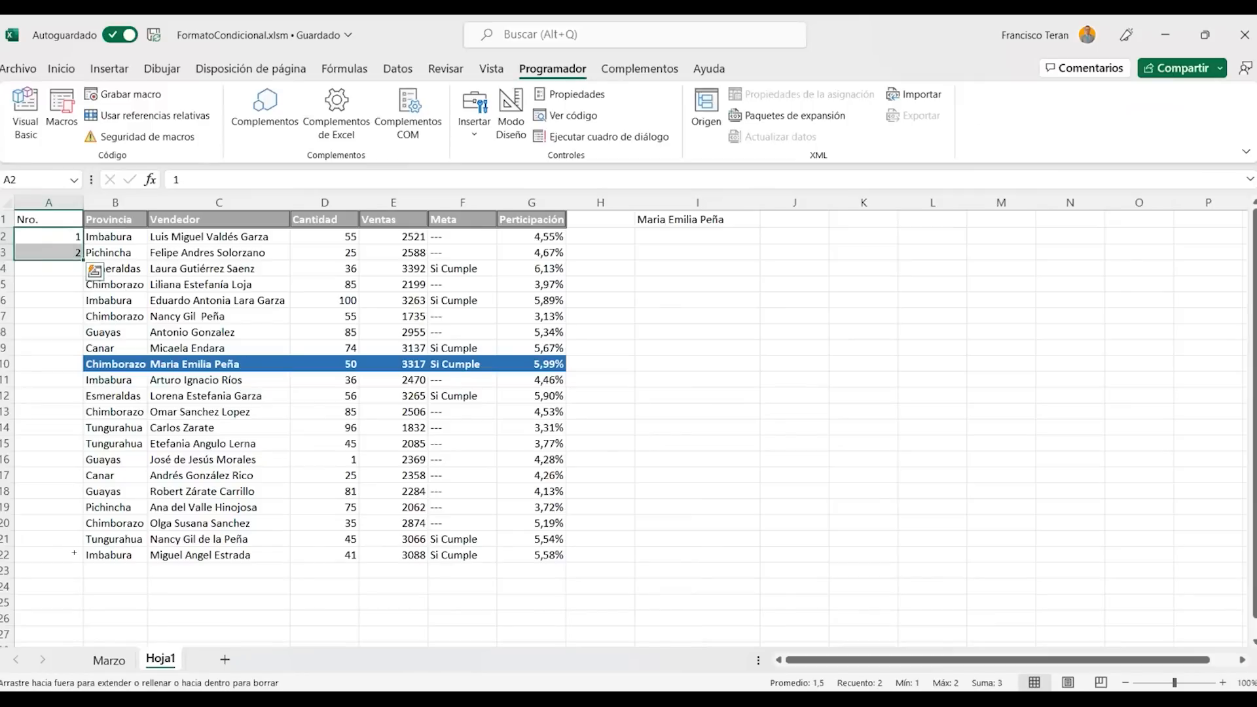
pyautogui.moveTo(74, 553); pyautogui.dragTo(74, 554)
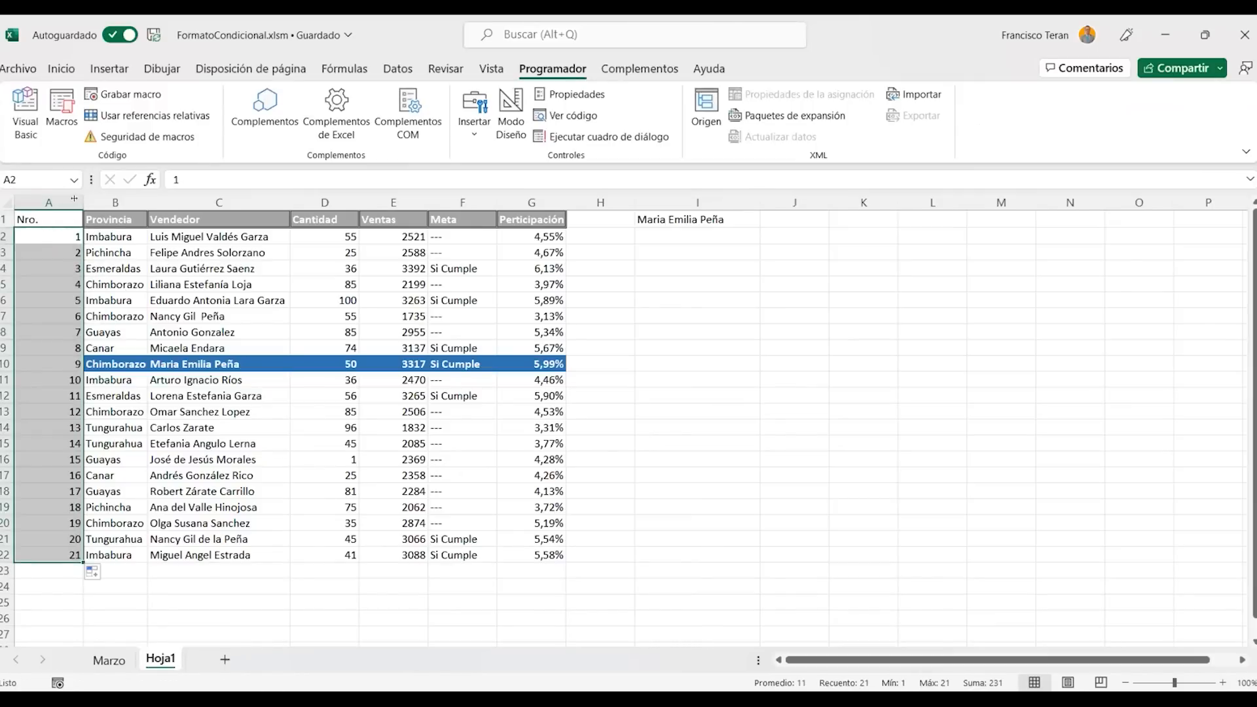
pyautogui.click(79, 285)
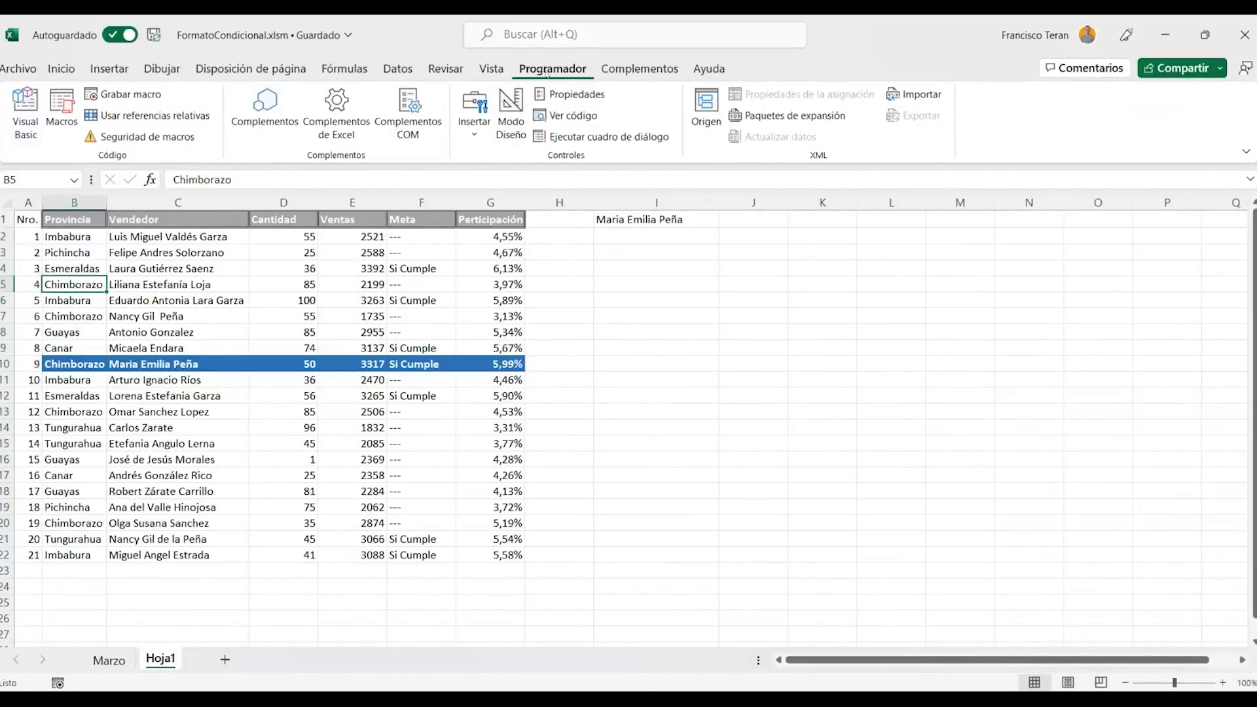
# Insert a spin button form control beneath cell H1, about two rows tall along the edge of column H
pyautogui.click(475, 134)
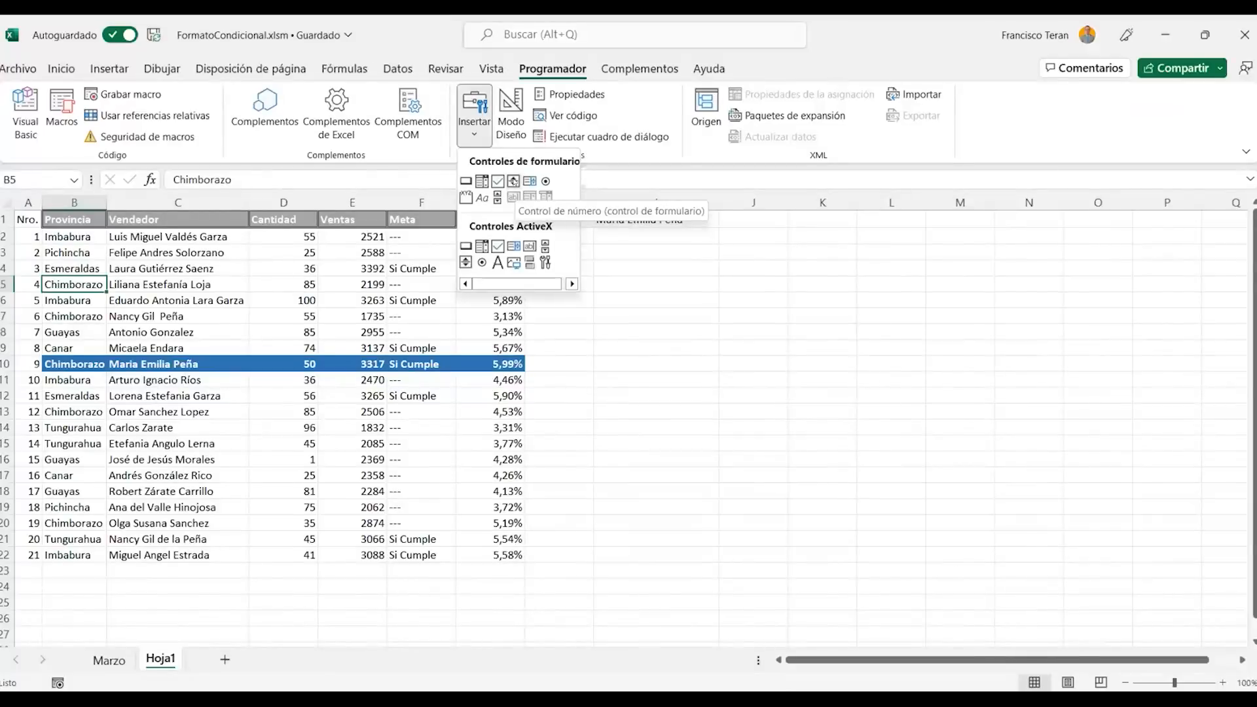
pyautogui.click(513, 182)
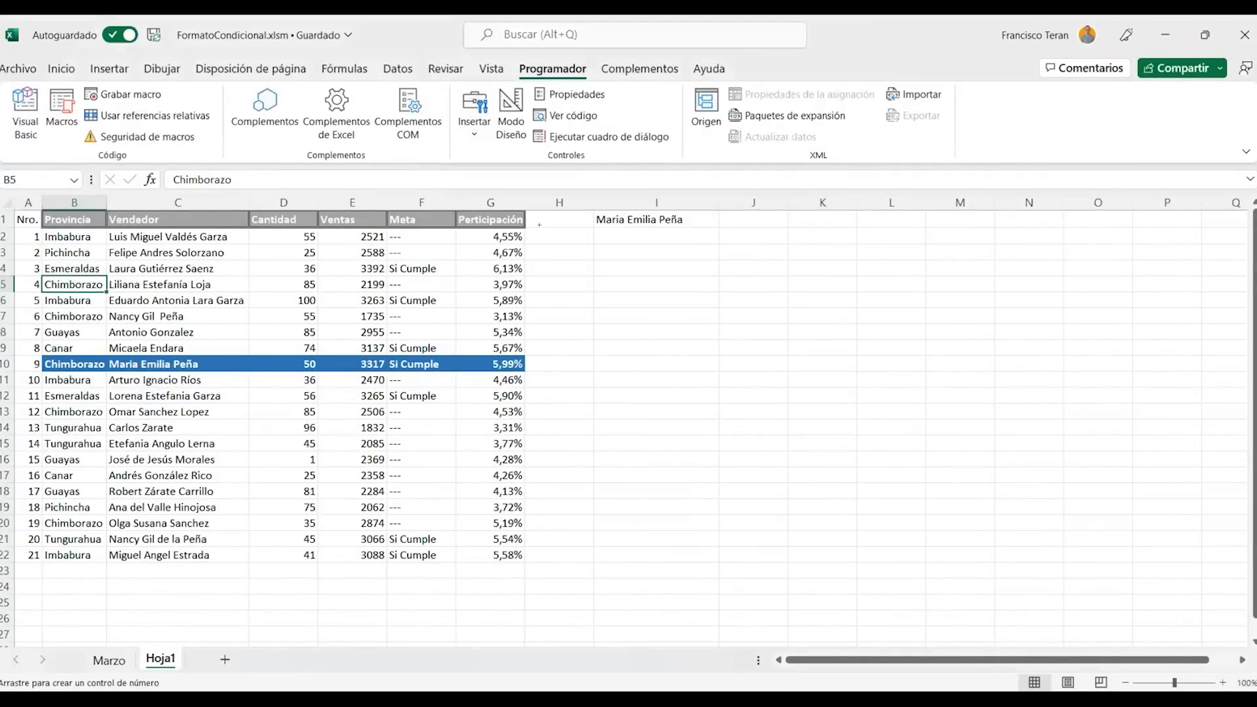
pyautogui.moveTo(537, 226); pyautogui.dragTo(577, 236)
pyautogui.press('Escape')
pyautogui.keyDown('ctrl'); pyautogui.click(580, 234); pyautogui.keyUp('ctrl')
# Configure the spin button with current value 1, minimum 1, maximum 21 and linked cell $H$1
pyautogui.rightClick(580, 236)
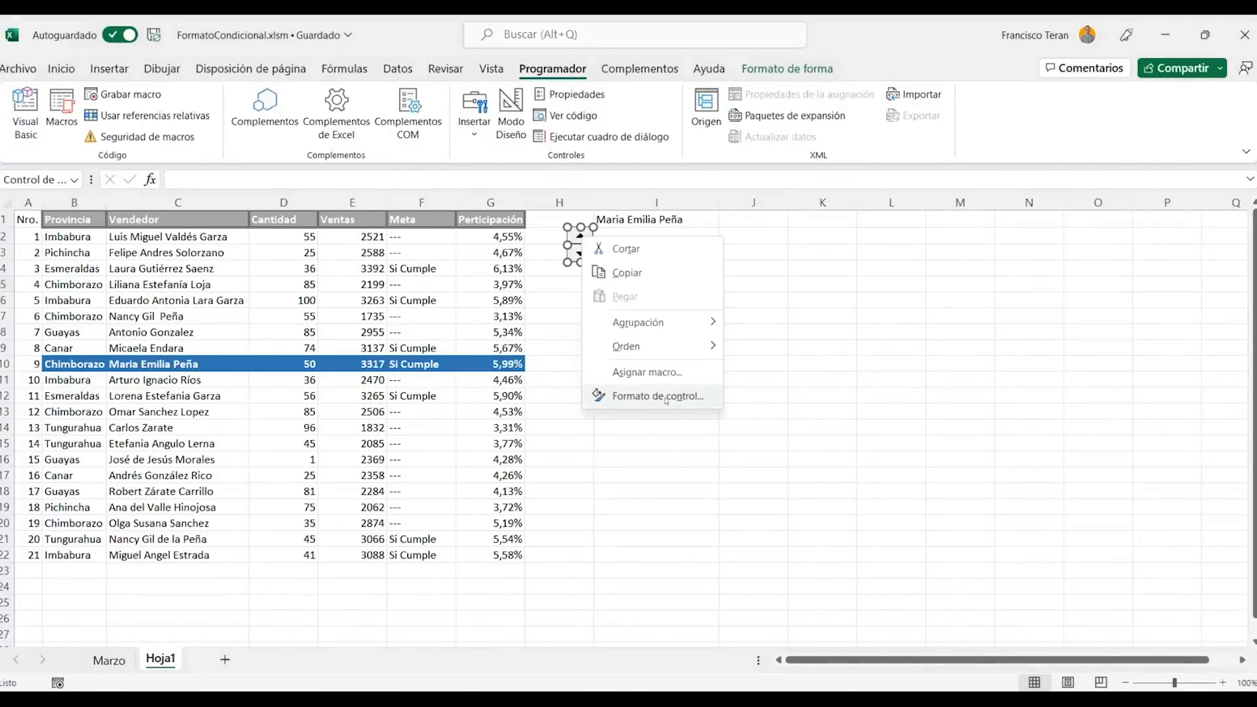
pyautogui.click(665, 397)
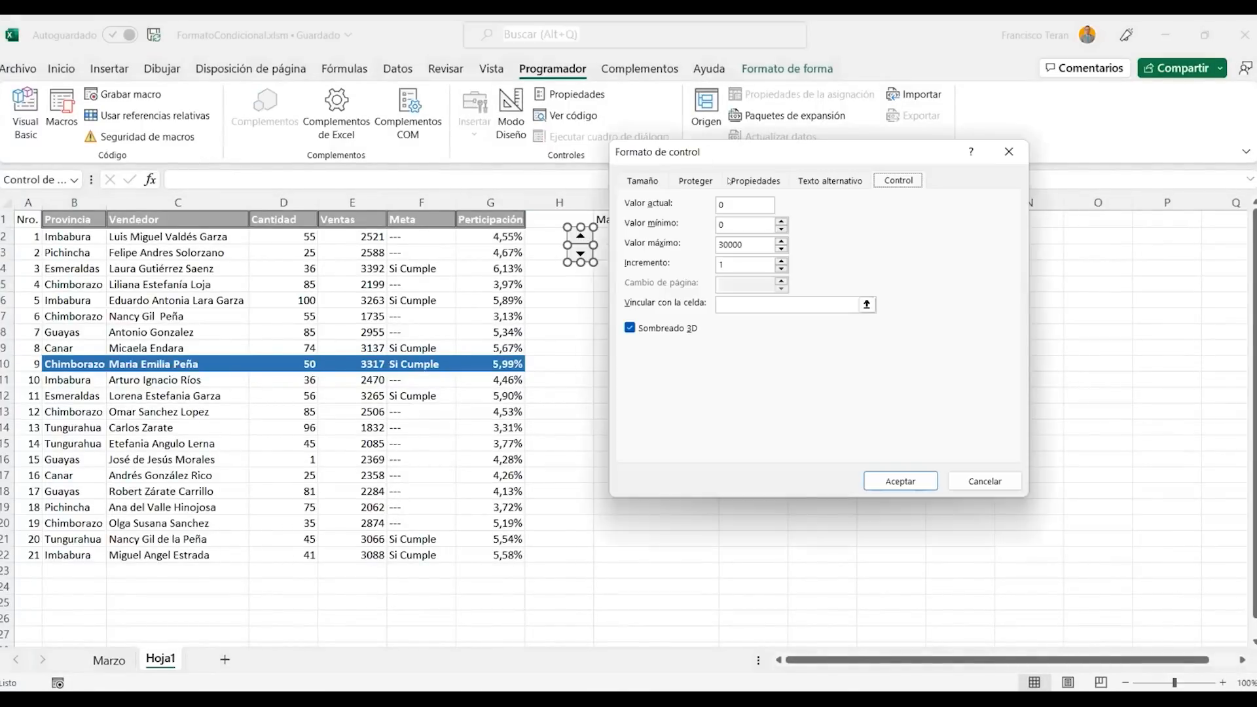
pyautogui.press('Tab')
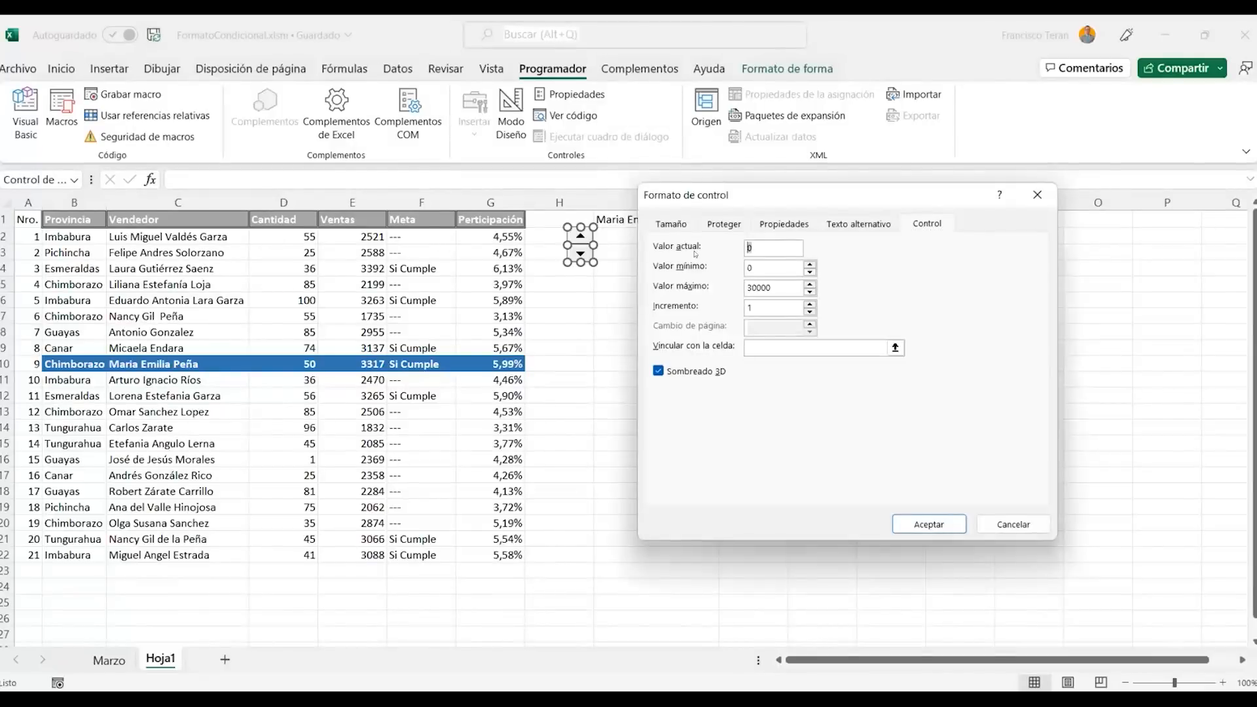
pyautogui.write('1')
pyautogui.press('Tab')
pyautogui.write('1')
pyautogui.press('Tab')
pyautogui.write('21')
pyautogui.click(760, 347)
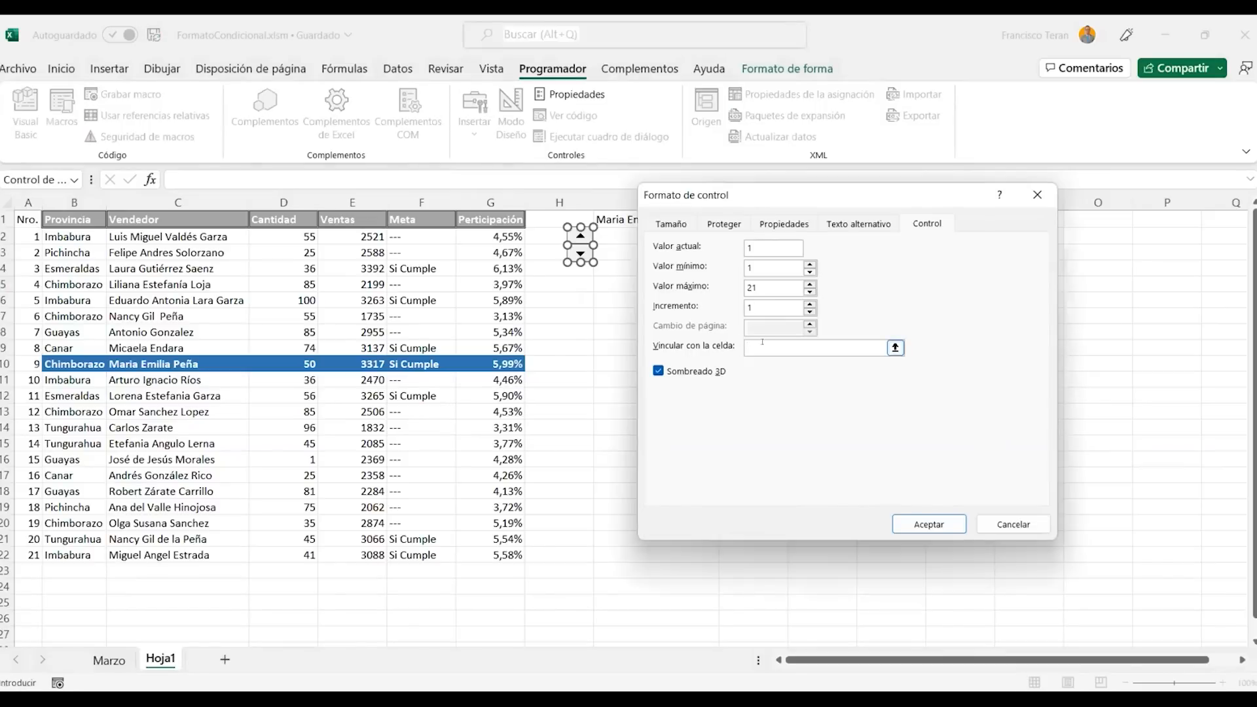
pyautogui.click(539, 219)
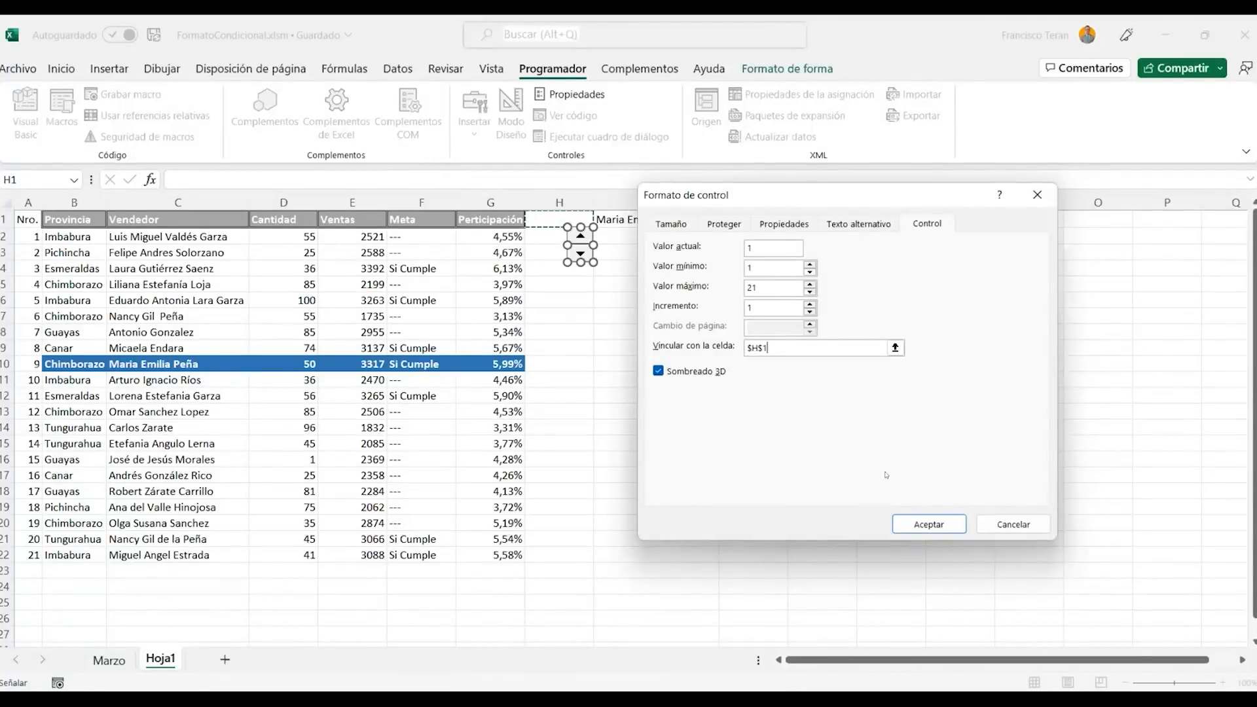
pyautogui.click(928, 523)
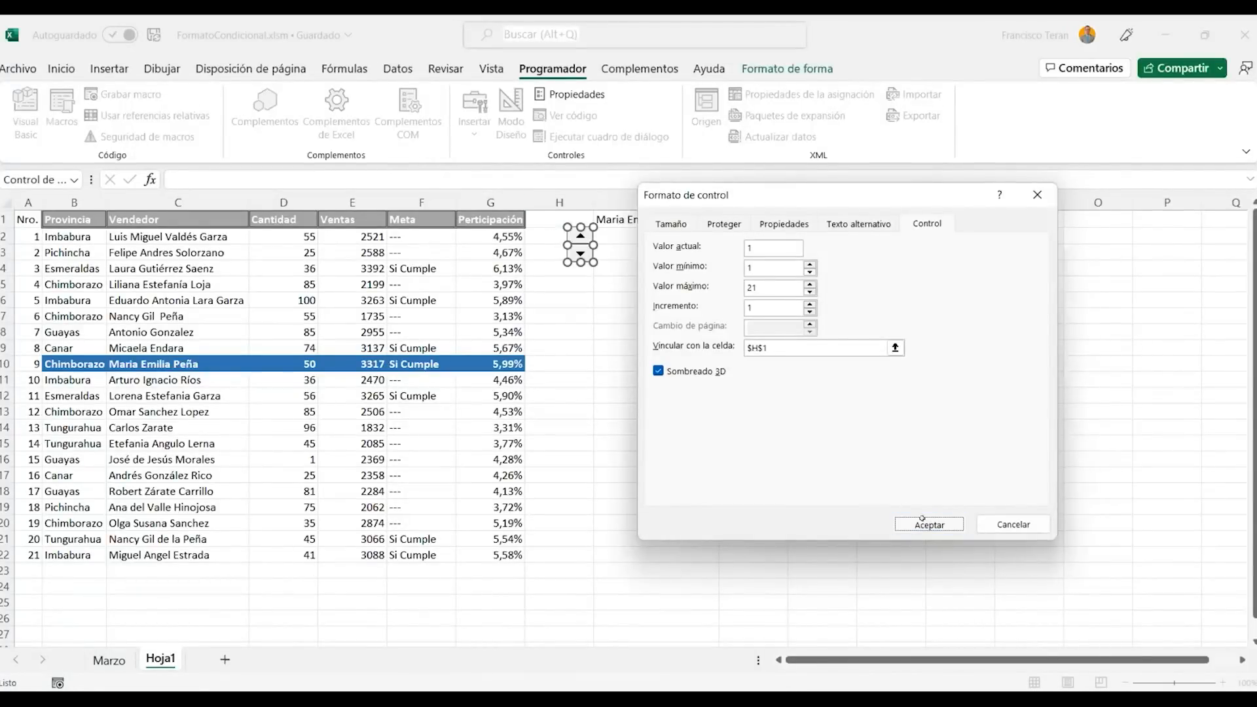
# Test the spin button by raising the linked number in H1 repeatedly and lowering it again to 3
pyautogui.click(632, 280)
pyautogui.click(579, 236)
pyautogui.click(576, 236)
pyautogui.click(576, 236)
pyautogui.click(580, 236)
pyautogui.click(580, 236)
pyautogui.click(580, 236)
pyautogui.click(580, 236)
pyautogui.click(579, 236)
pyautogui.click(580, 235)
pyautogui.click(580, 235)
pyautogui.click(579, 235)
pyautogui.click(580, 235)
pyautogui.click(580, 235)
pyautogui.click(580, 236)
pyautogui.click(580, 236)
pyautogui.click(580, 235)
pyautogui.click(580, 236)
pyautogui.click(576, 254)
pyautogui.click(576, 253)
pyautogui.click(576, 254)
pyautogui.click(576, 253)
pyautogui.click(576, 253)
pyautogui.click(576, 254)
pyautogui.click(574, 254)
pyautogui.click(574, 254)
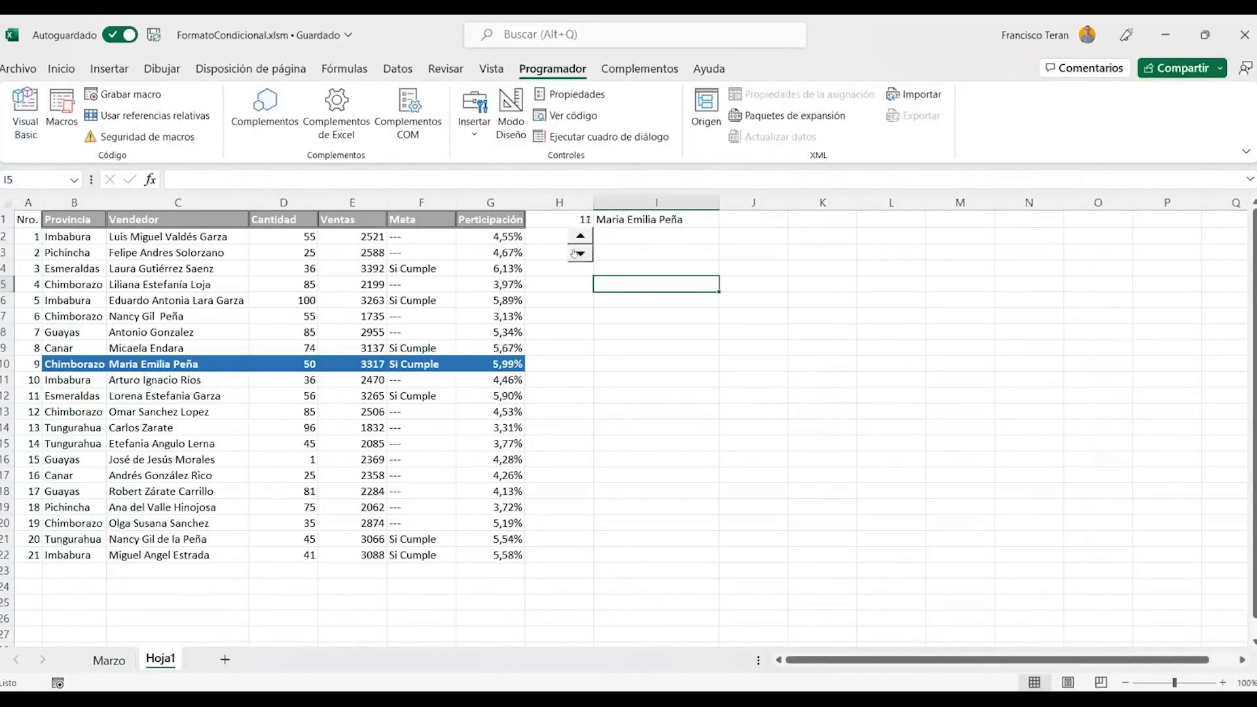
pyautogui.click(574, 254)
pyautogui.click(574, 254)
pyautogui.click(574, 254)
pyautogui.click(574, 254)
pyautogui.click(574, 254)
pyautogui.click(580, 220)
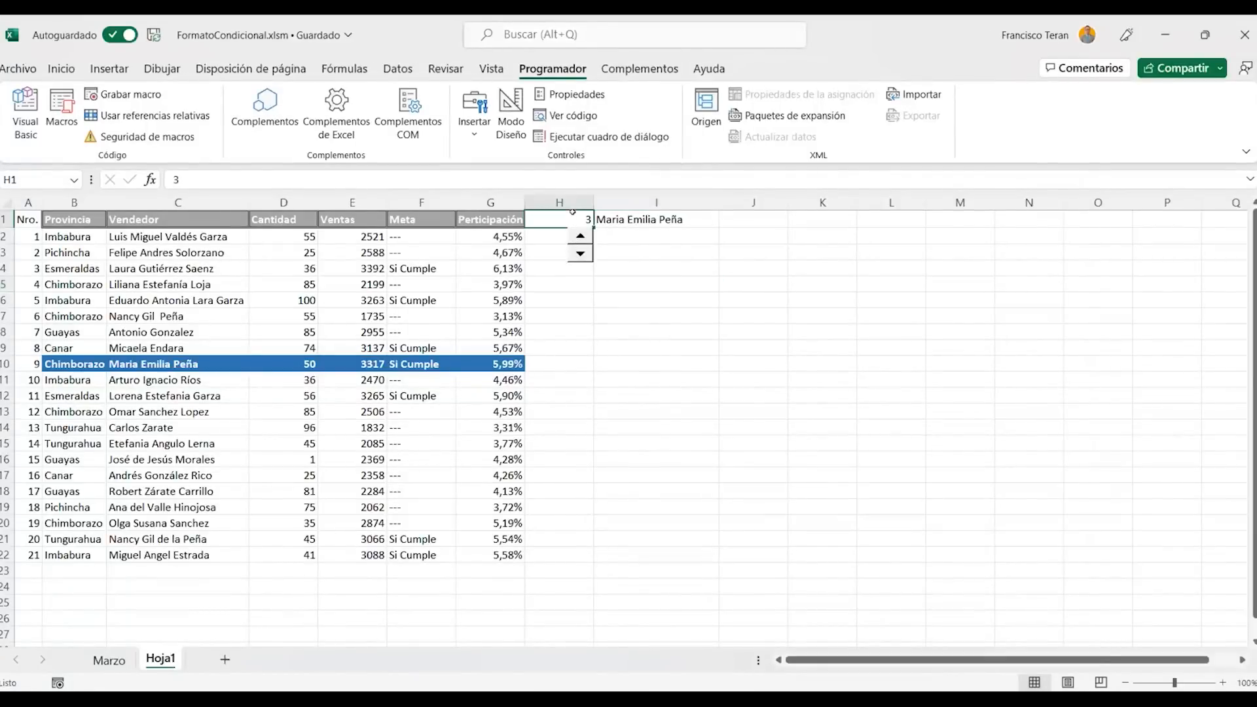
pyautogui.click(644, 220)
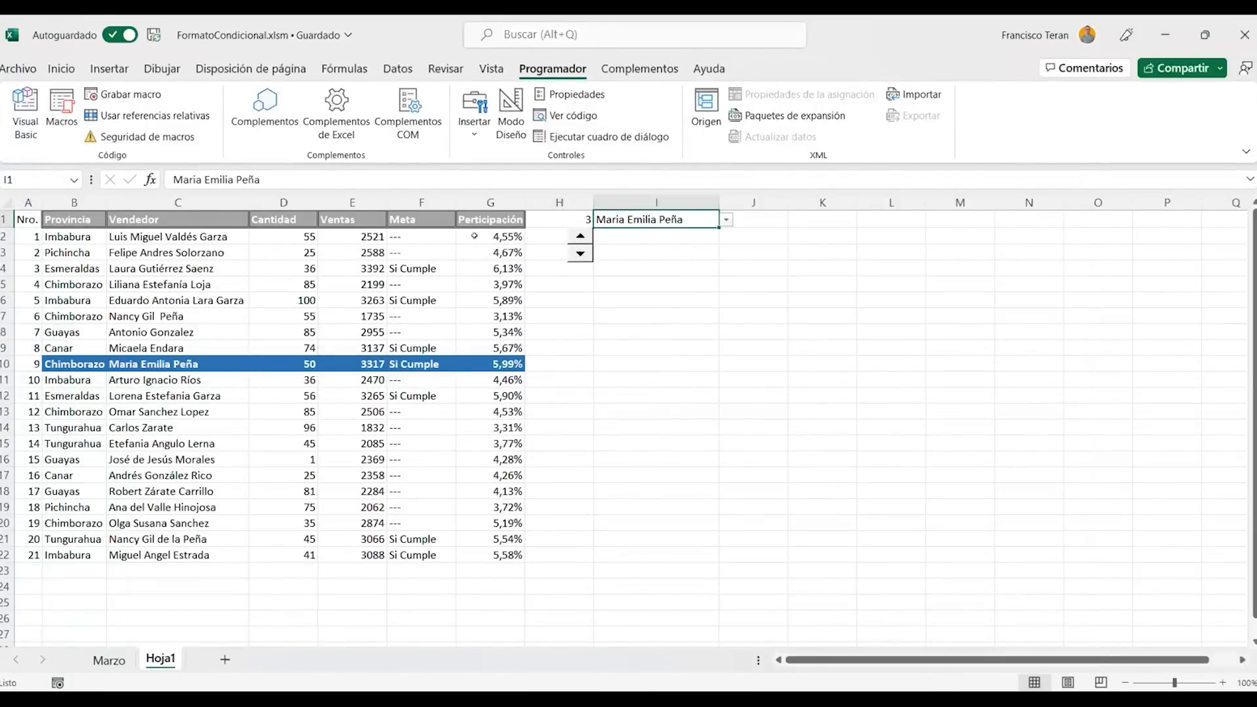
pyautogui.click(561, 214)
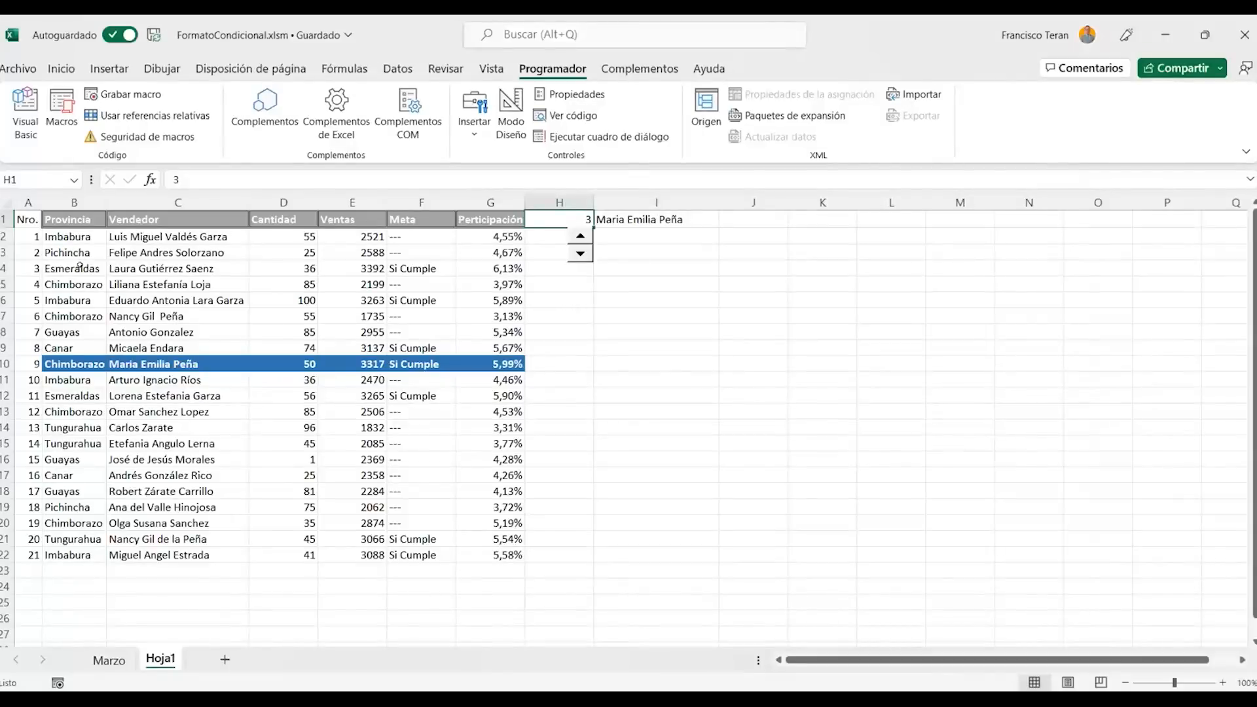
pyautogui.moveTo(22, 236); pyautogui.dragTo(26, 555)
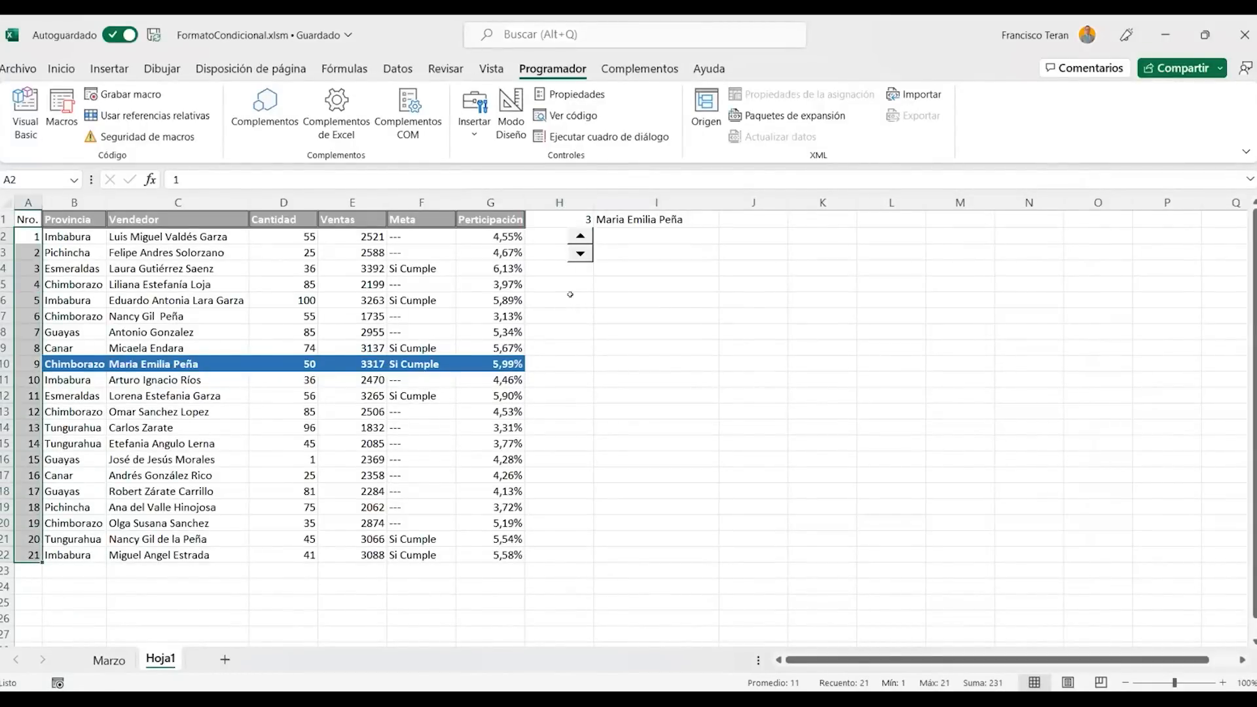
pyautogui.click(658, 219)
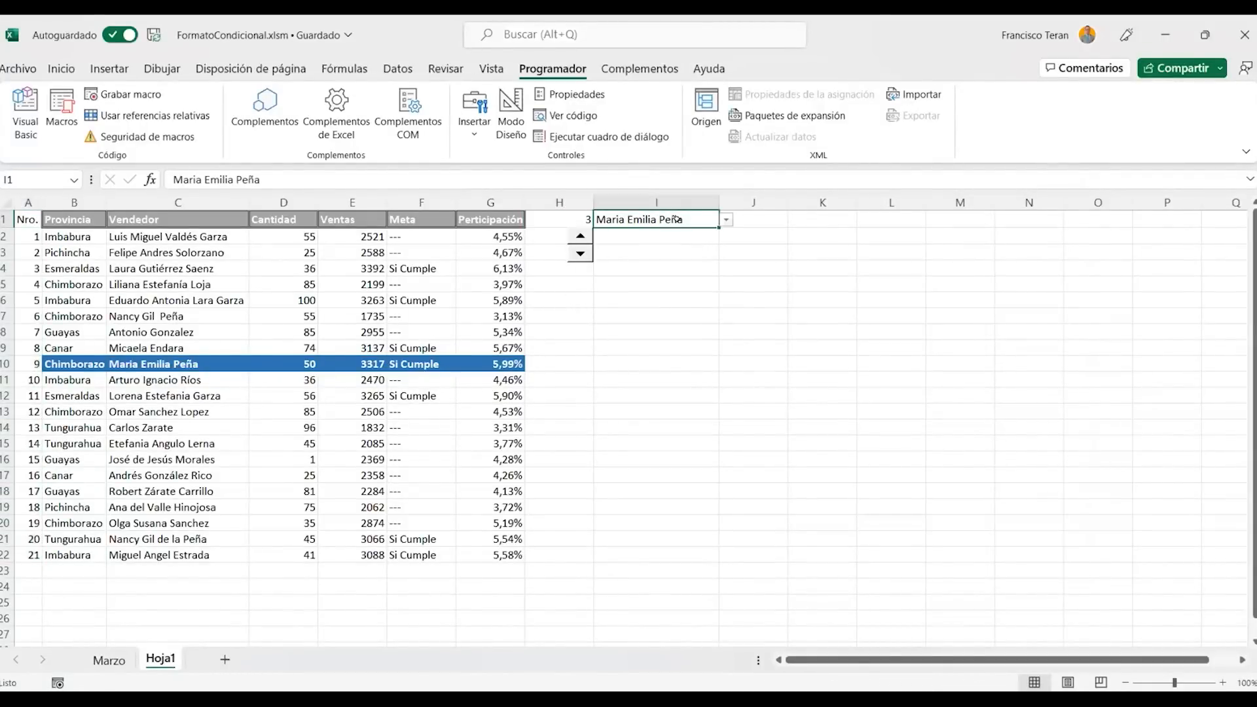
# Create a formula-based conditional formatting rule for A2:G22 with the formula =$A2=$H$1
pyautogui.moveTo(22, 235); pyautogui.dragTo(485, 555)
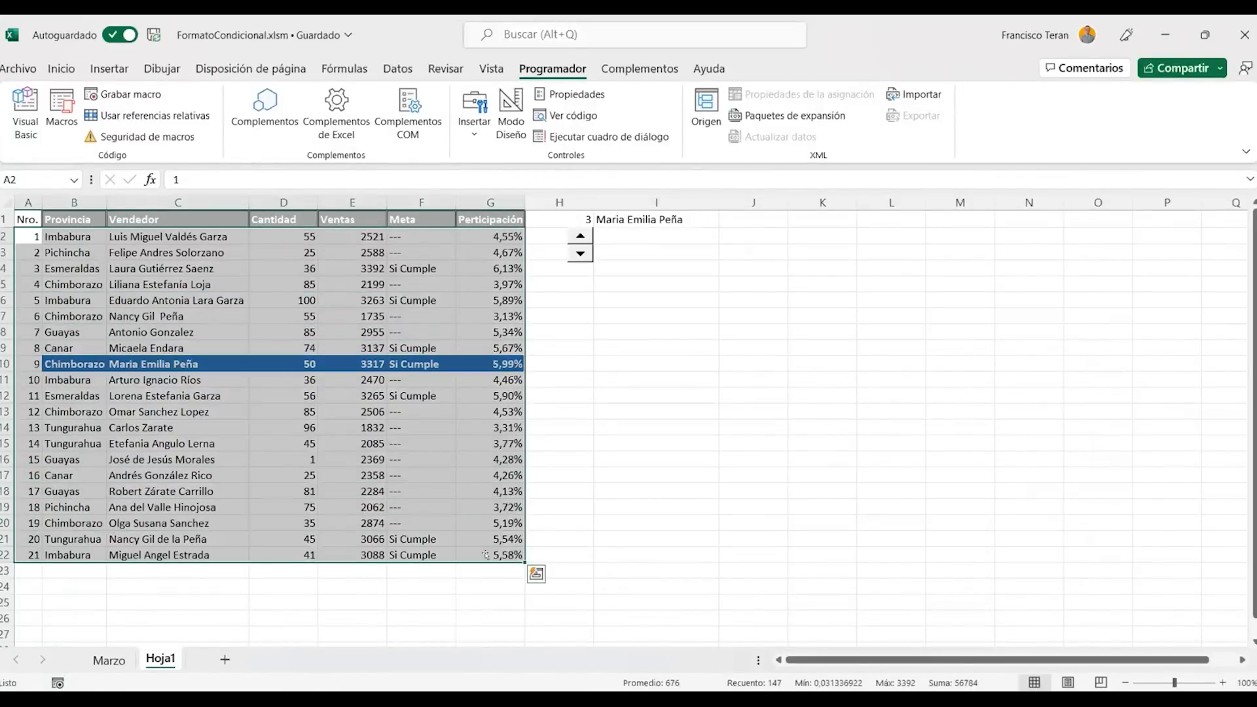
pyautogui.click(61, 69)
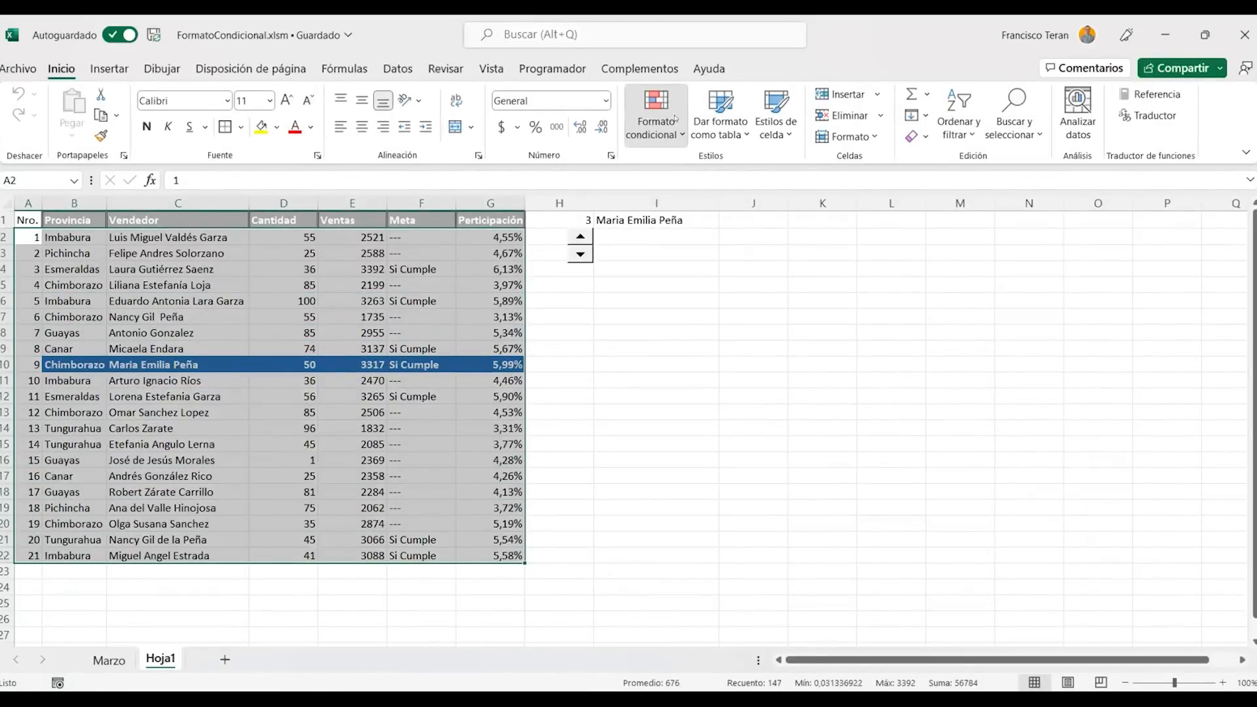
pyautogui.click(675, 118)
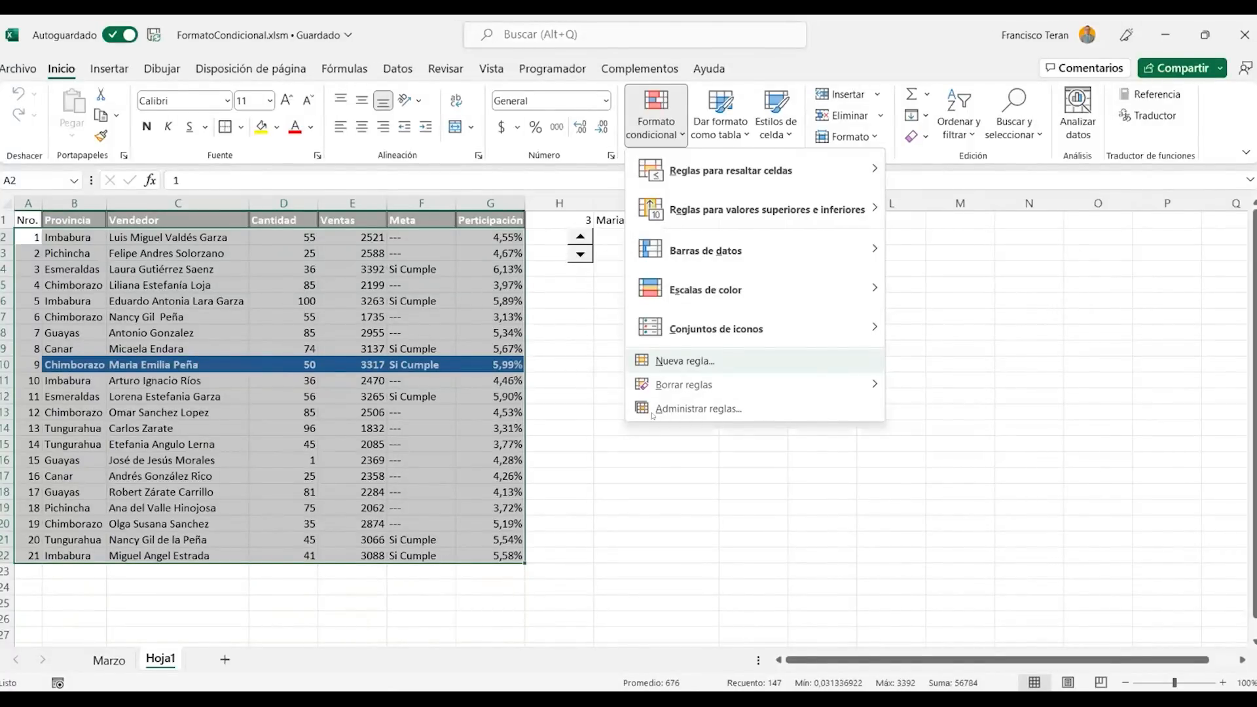
pyautogui.click(654, 361)
pyautogui.click(651, 390)
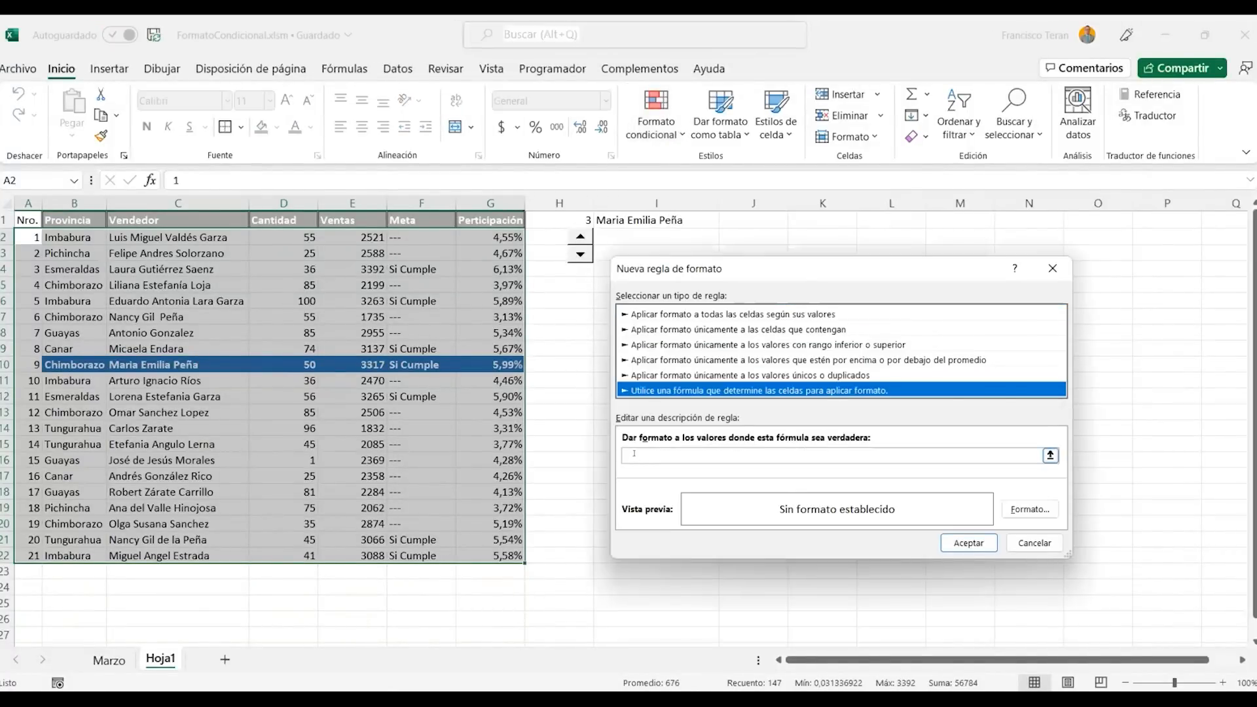
pyautogui.click(634, 453)
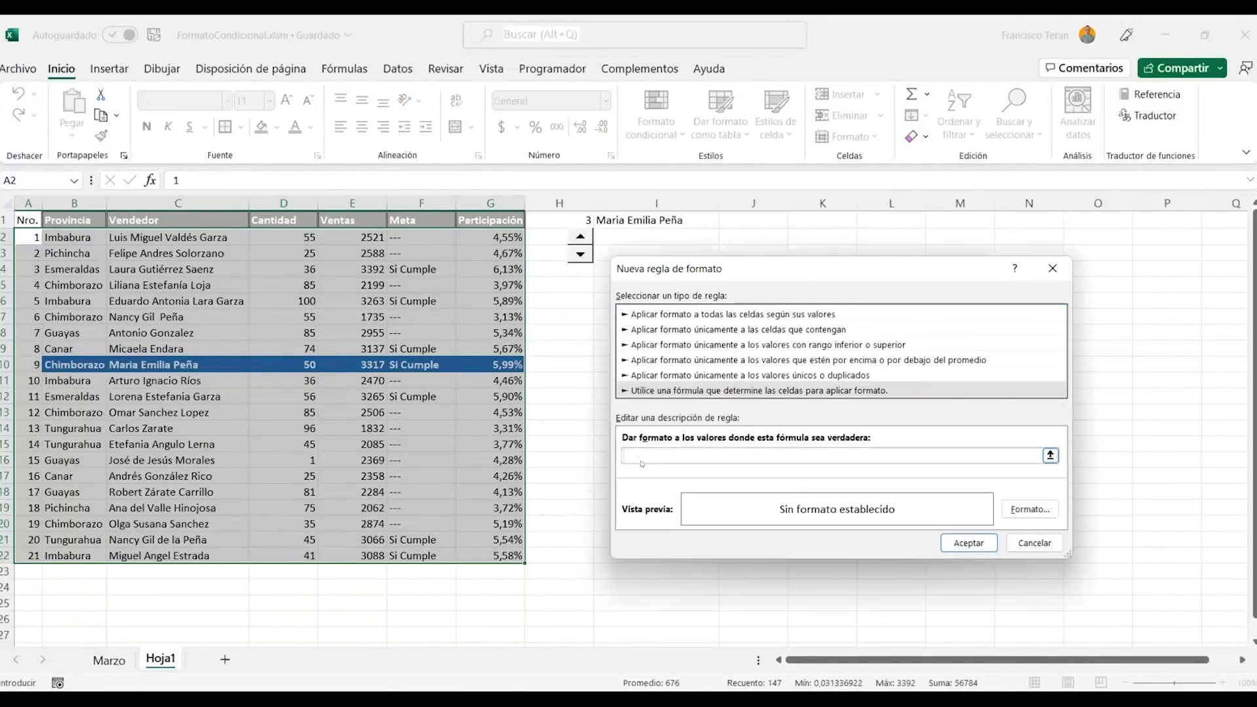
pyautogui.click(19, 237)
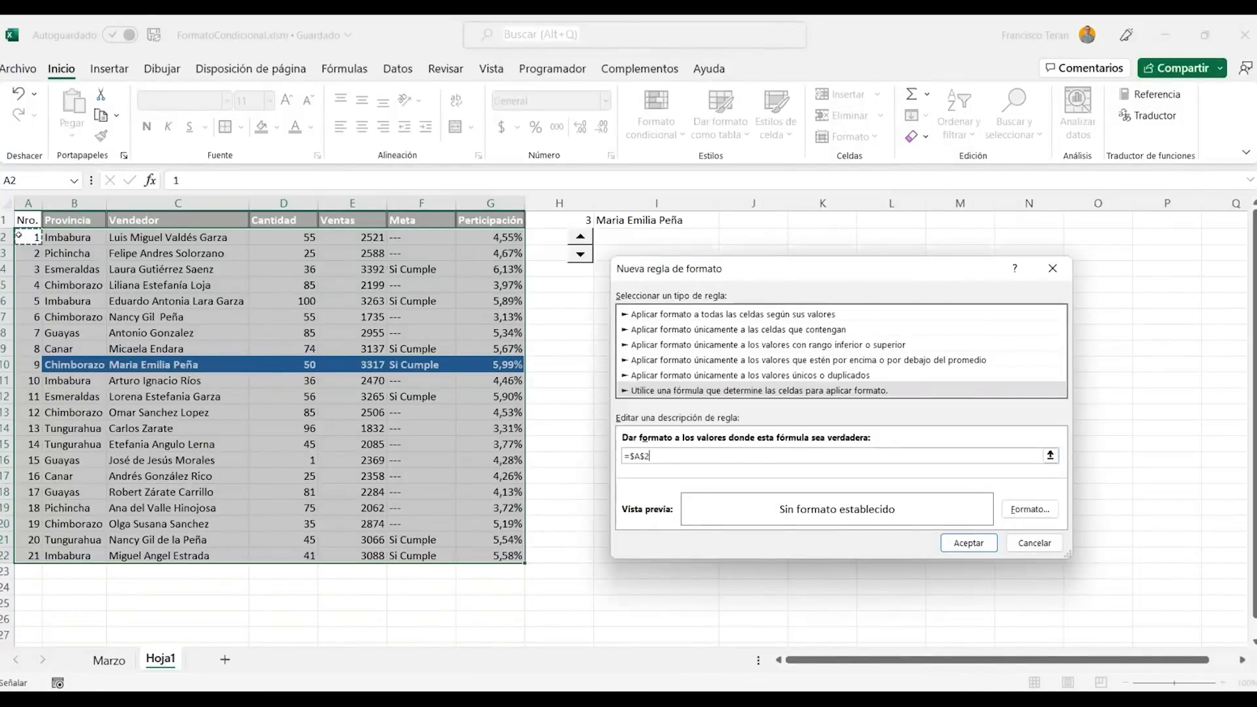
pyautogui.write('=')
pyautogui.click(550, 220)
pyautogui.click(649, 456)
pyautogui.press('BackSpace')
pyautogui.moveTo(676, 283); pyautogui.dragTo(610, 297)
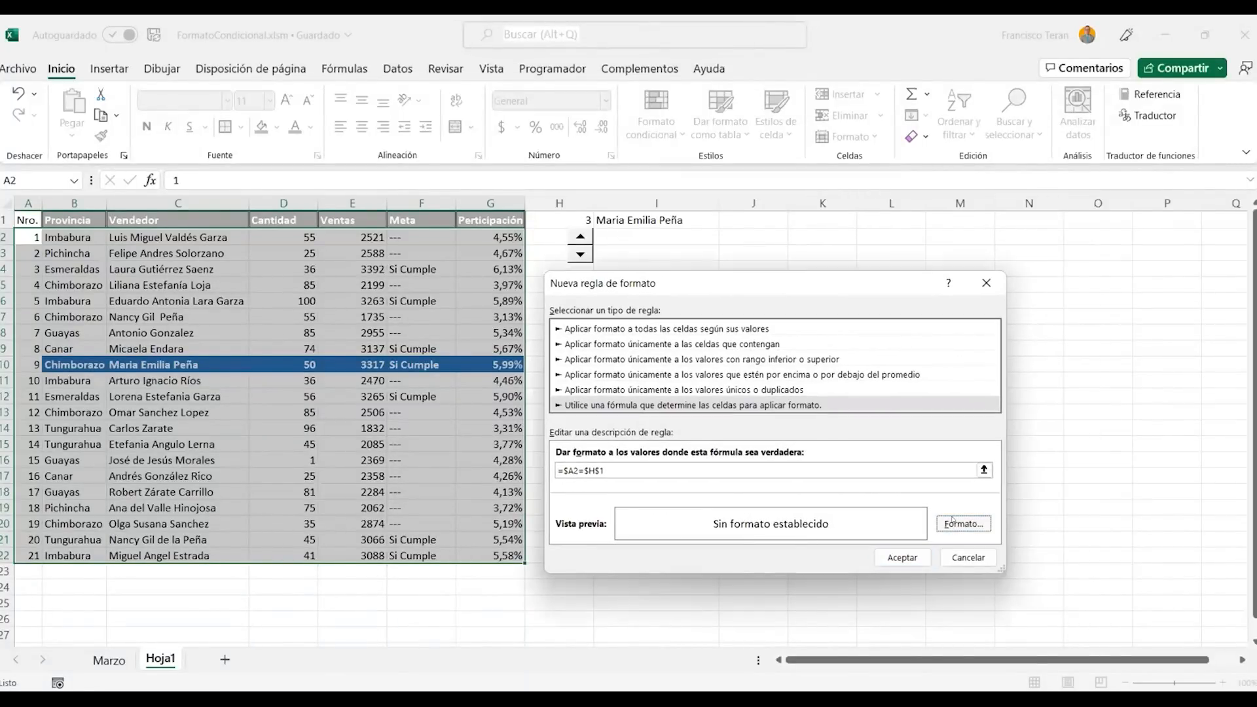
# Give the new rule a green fill and bold font, and apply it to the table
pyautogui.click(962, 521)
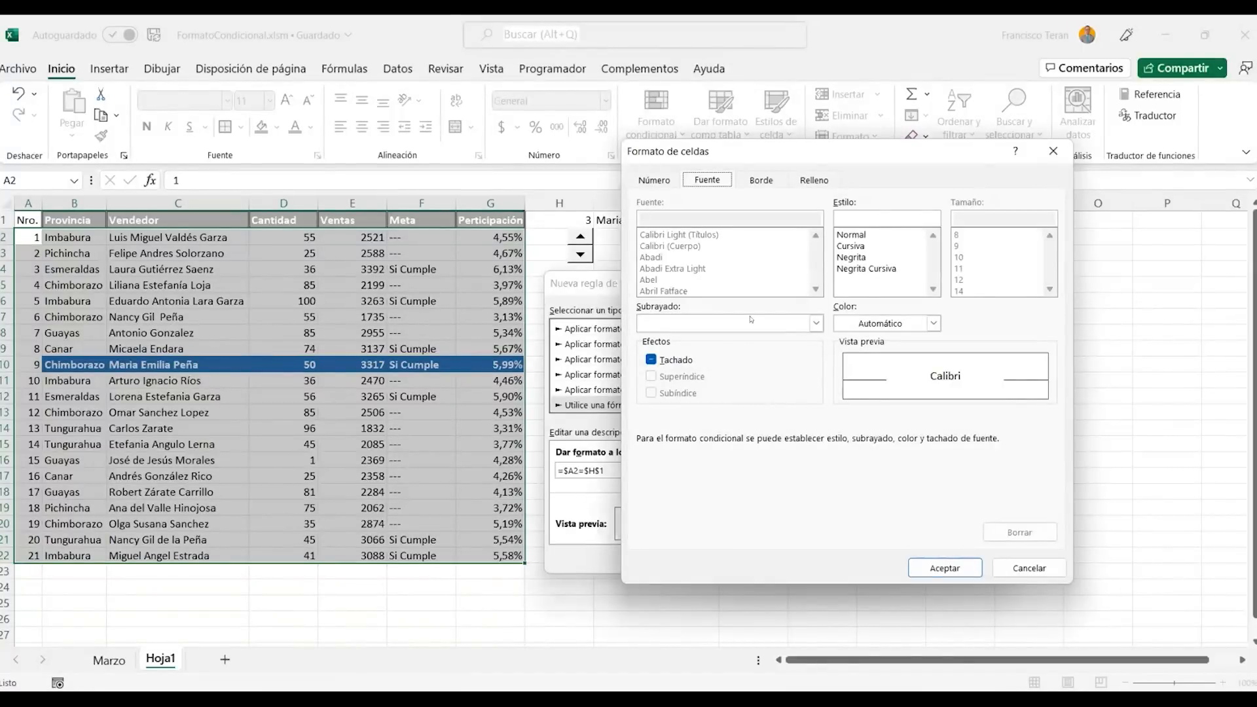
pyautogui.click(818, 180)
pyautogui.click(783, 239)
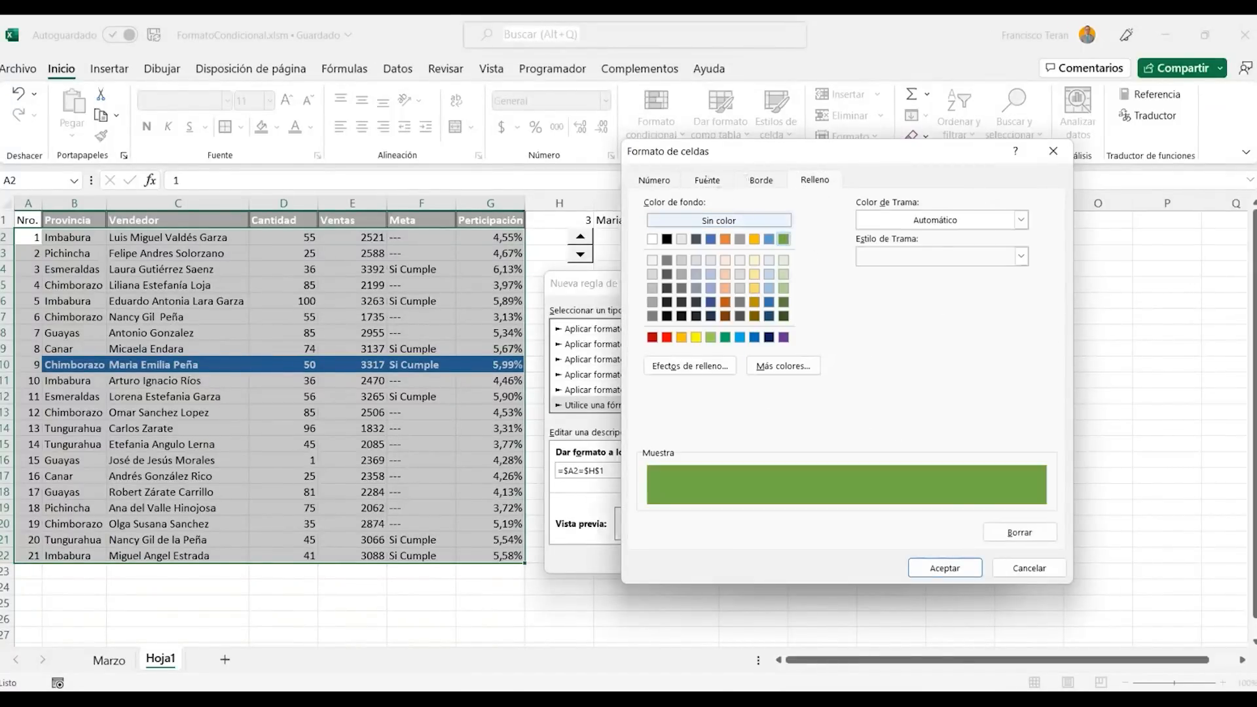
pyautogui.click(714, 181)
pyautogui.click(851, 257)
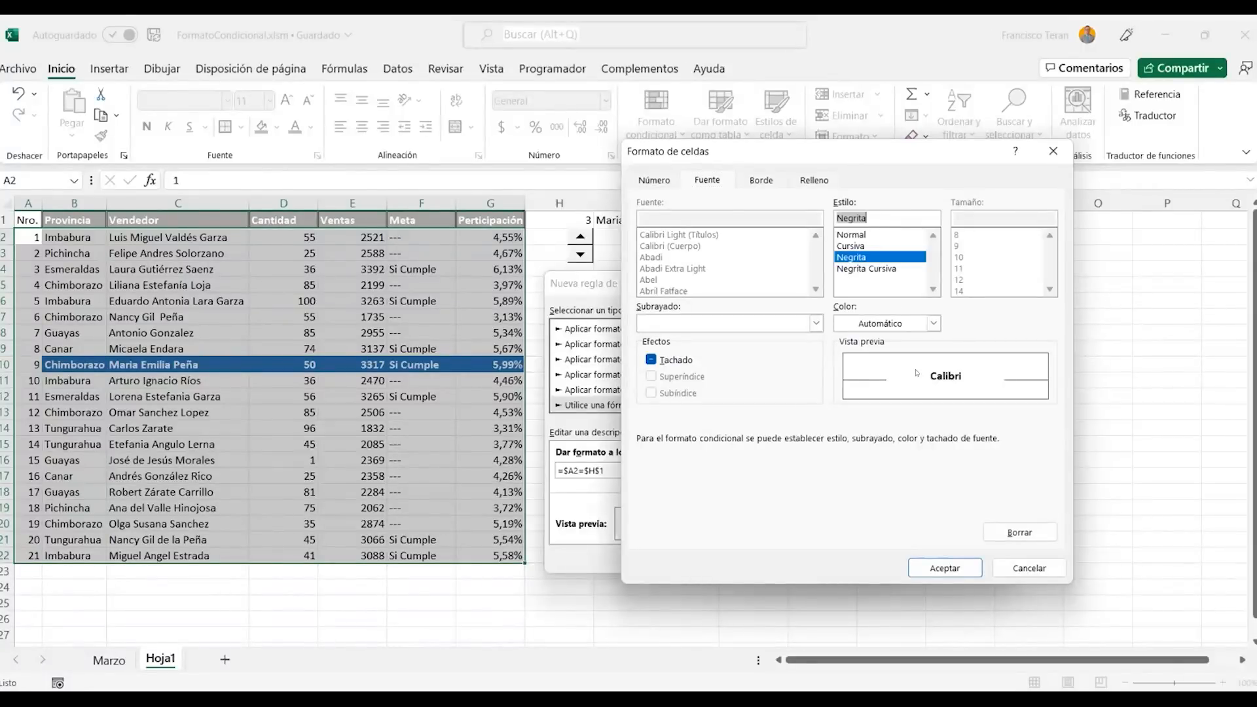
pyautogui.click(945, 568)
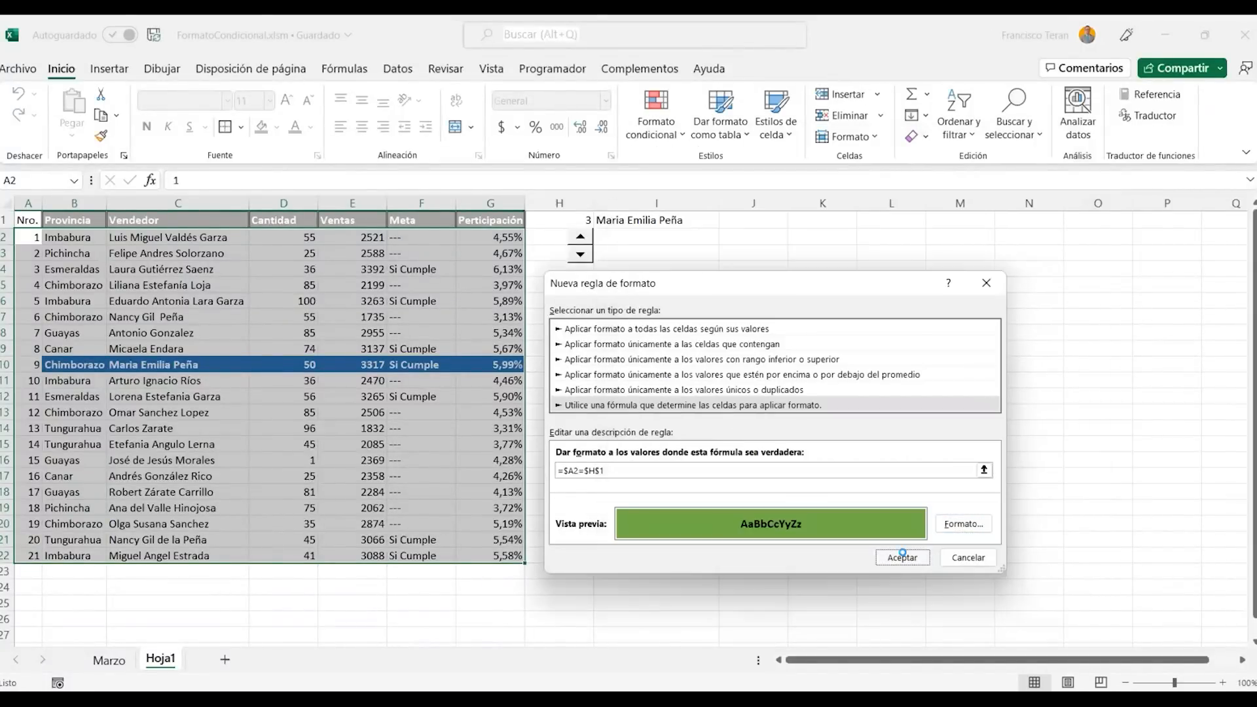
pyautogui.click(902, 556)
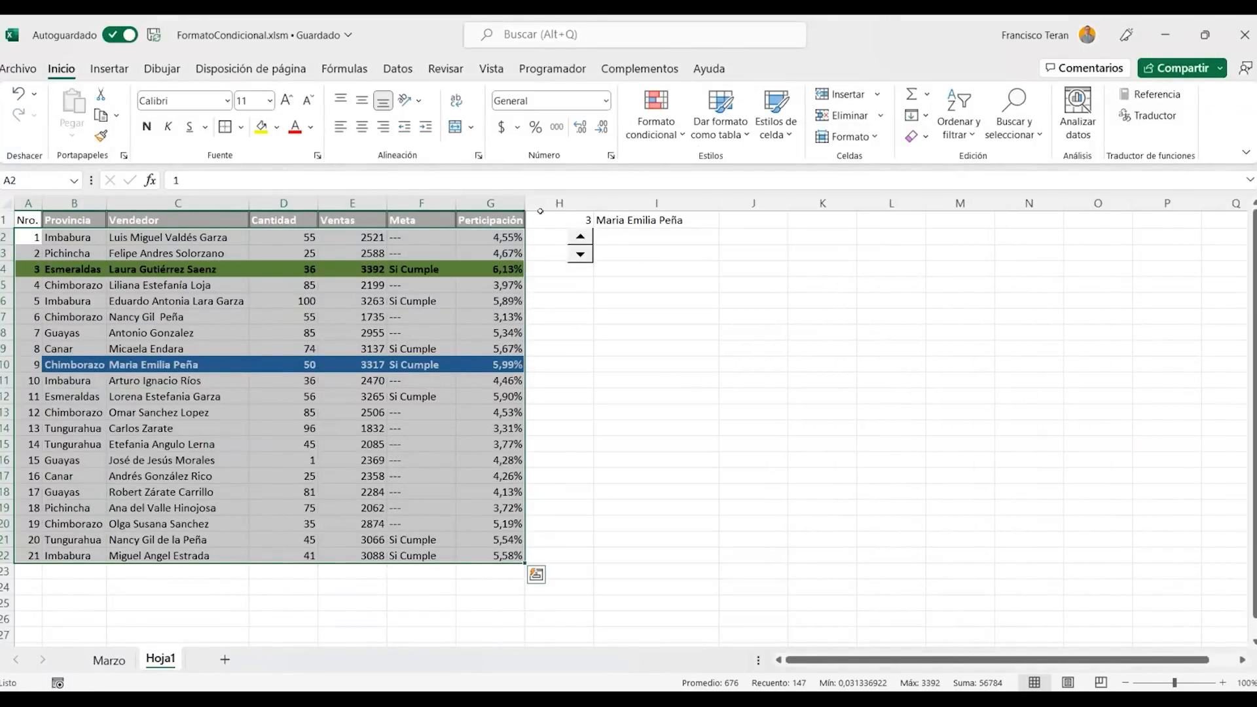
# Test both highlights by raising H1 to 17 with the spin button and choosing the seller from row 6 in I1
pyautogui.click(543, 219)
pyautogui.click(579, 235)
pyautogui.click(579, 236)
pyautogui.click(579, 236)
pyautogui.click(579, 235)
pyautogui.click(579, 235)
pyautogui.click(579, 236)
pyautogui.click(579, 235)
pyautogui.click(352, 396)
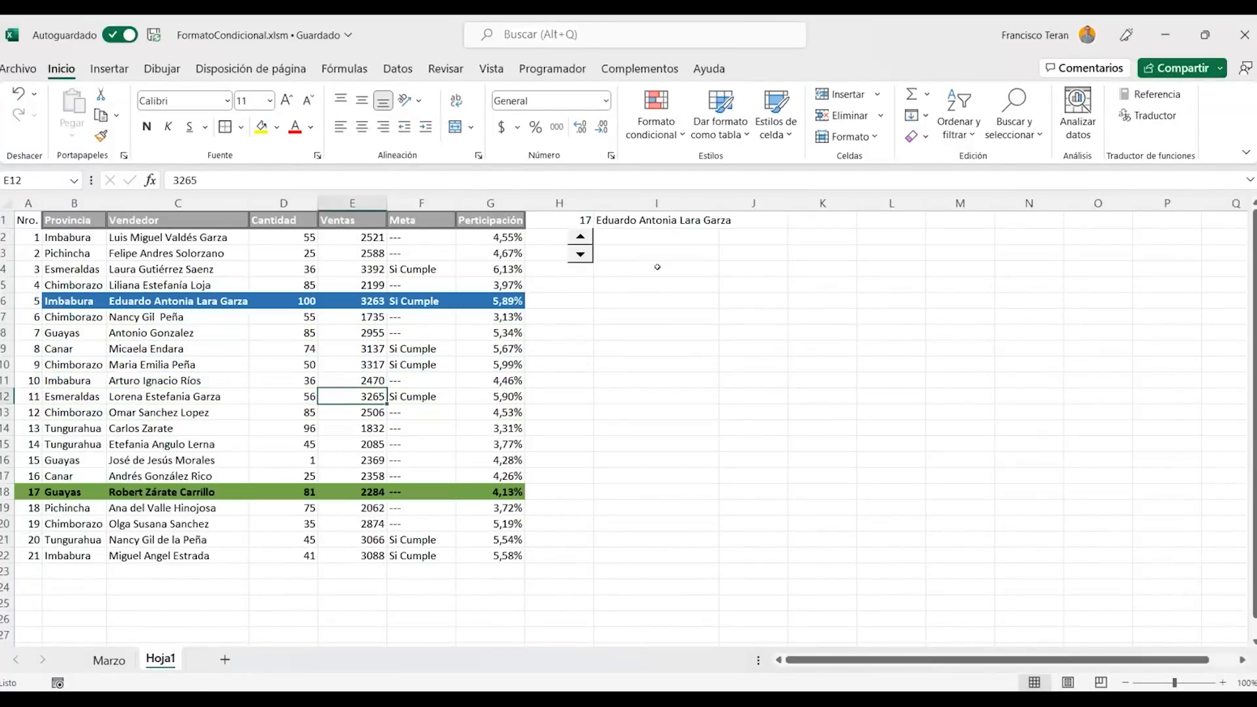
# Move the green highlight by stepping H1 up to 19 and back down to 8 with the spin button
pyautogui.click(580, 236)
pyautogui.click(580, 236)
pyautogui.click(580, 255)
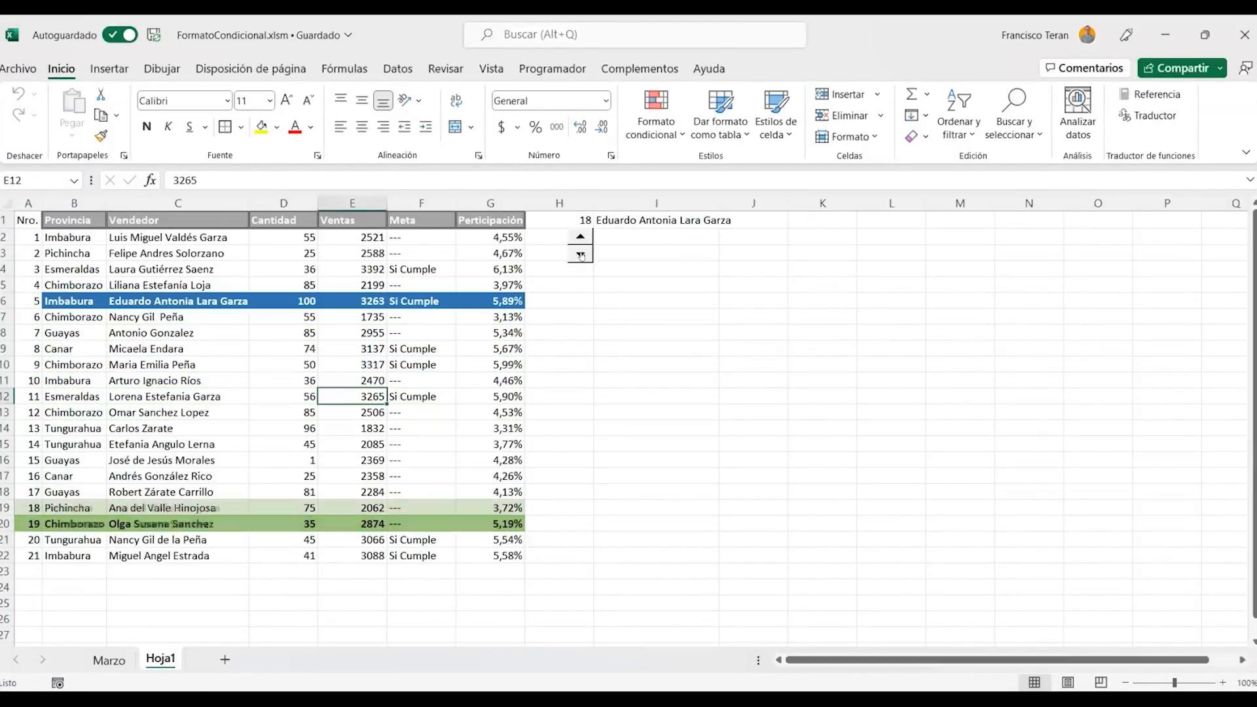
pyautogui.click(580, 255)
pyautogui.click(580, 255)
pyautogui.click(580, 255)
pyautogui.click(580, 254)
pyautogui.click(580, 254)
pyautogui.click(580, 254)
pyautogui.click(580, 254)
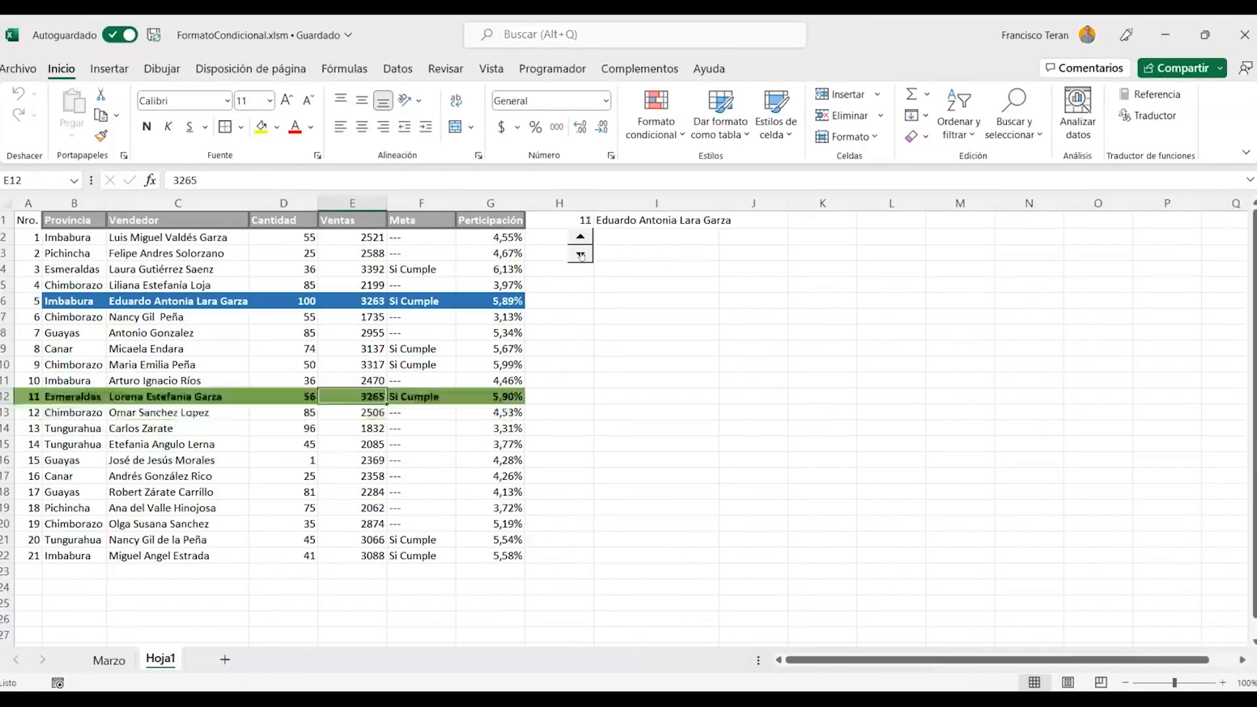
pyautogui.click(580, 254)
pyautogui.click(580, 255)
pyautogui.click(580, 255)
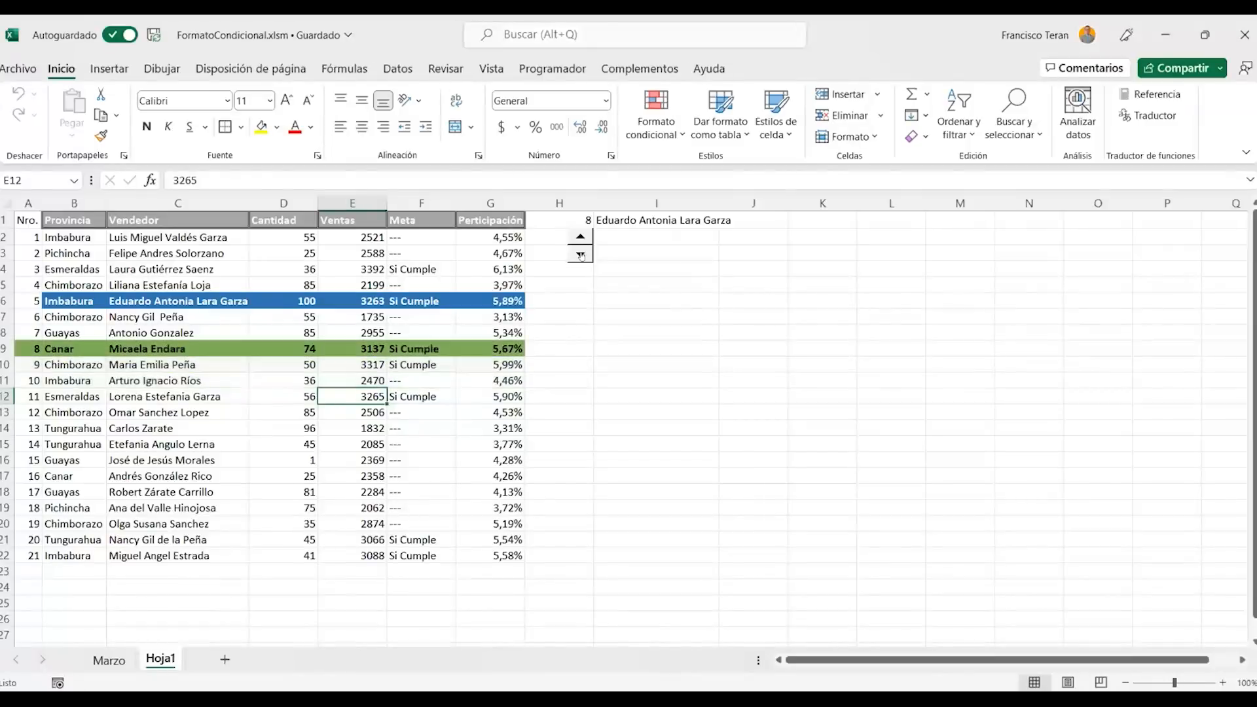
pyautogui.click(635, 220)
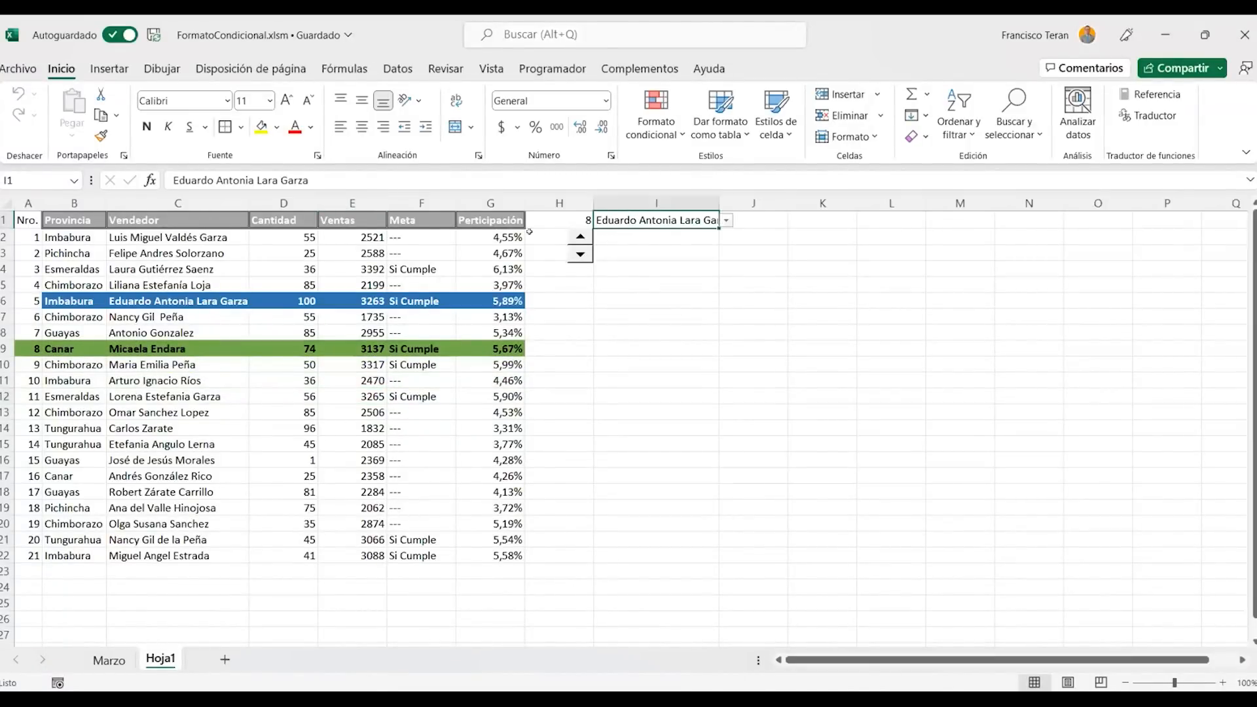
pyautogui.click(552, 221)
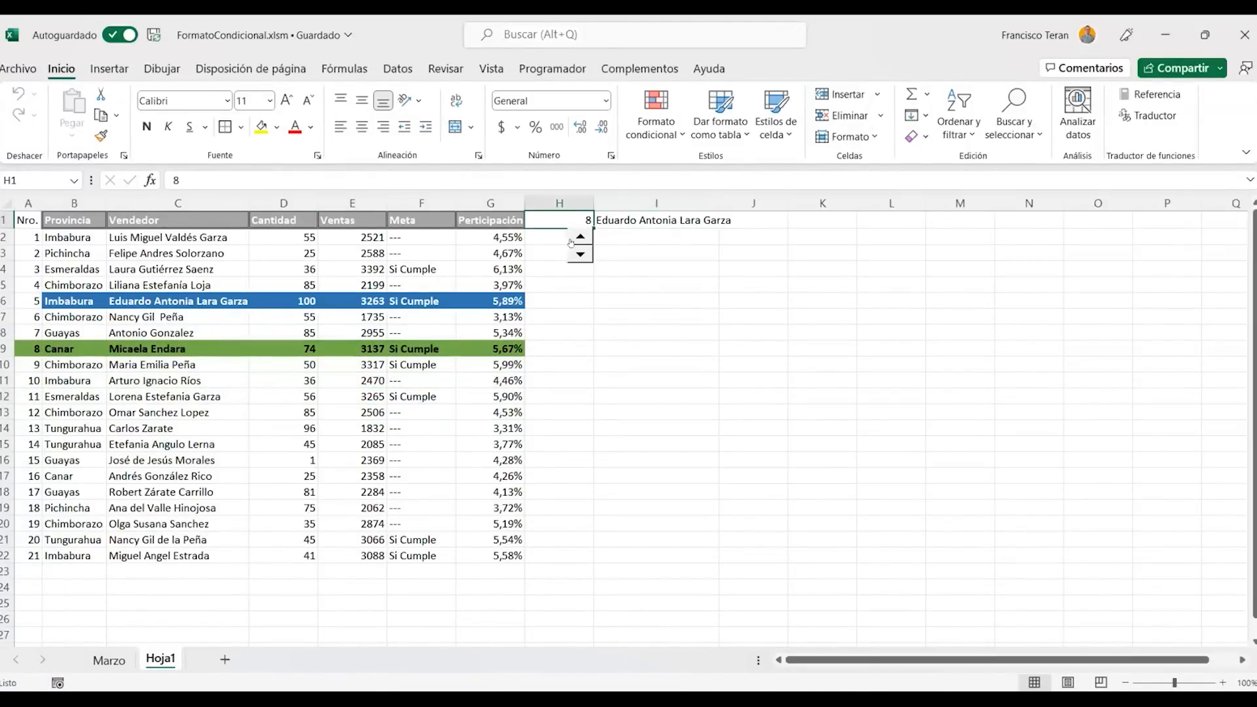